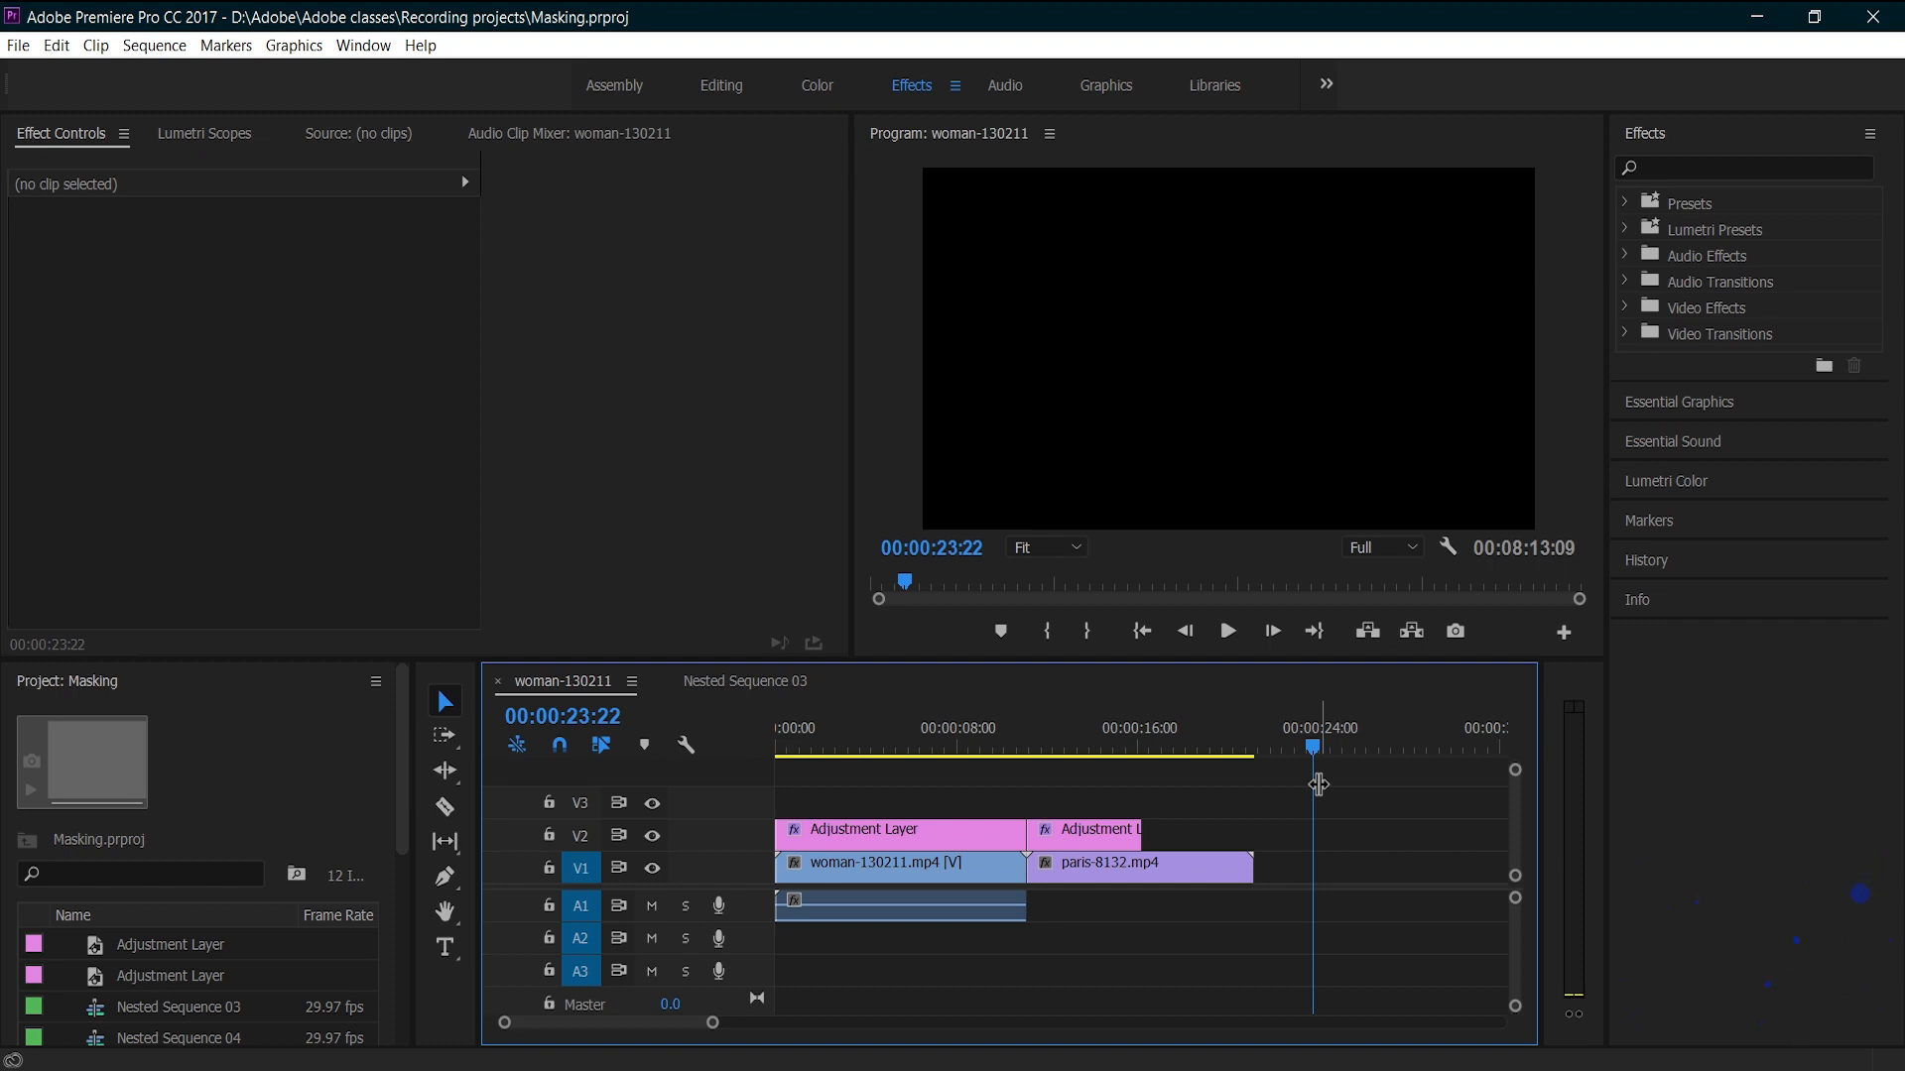
# Delete every clip from the woman-130211 sequence and switch to the Assembly workspace
pyautogui.hotkey('ctrl', 'a')
pyautogui.press('Delete')
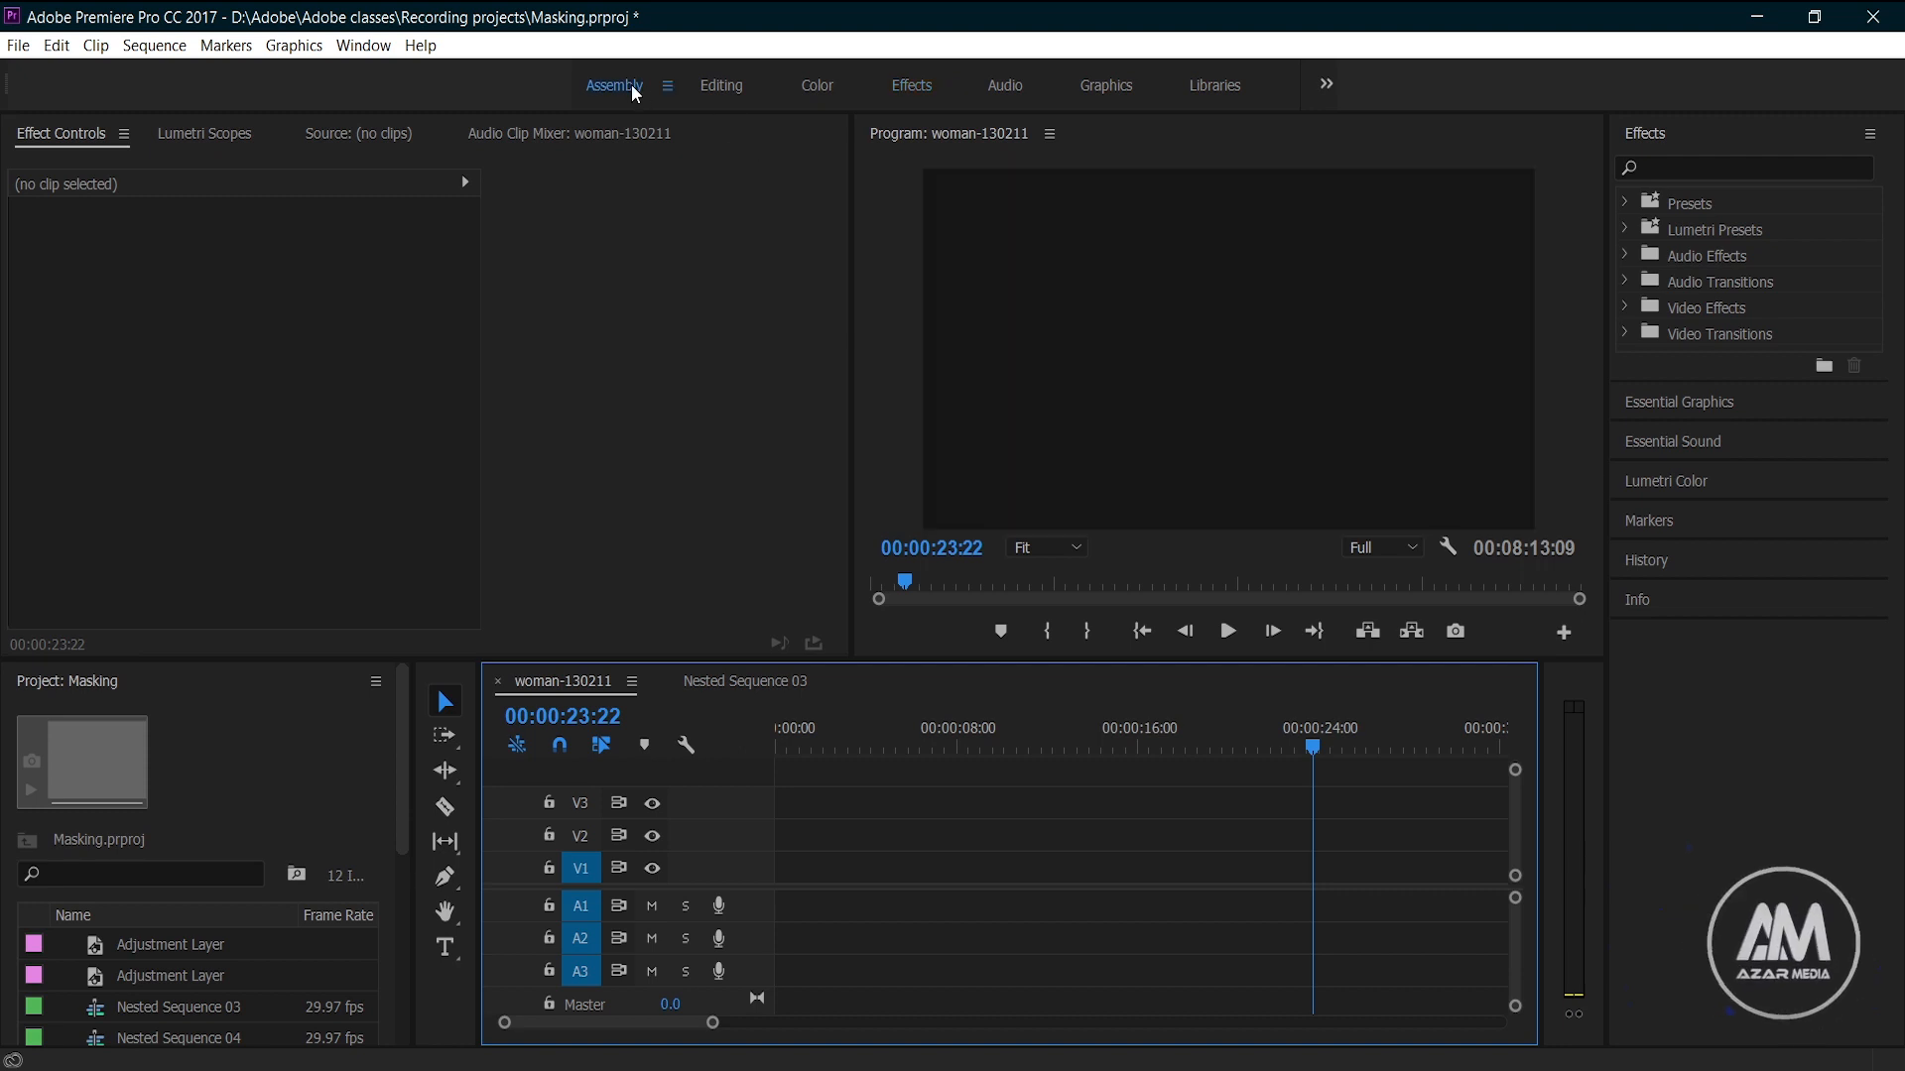
pyautogui.click(624, 86)
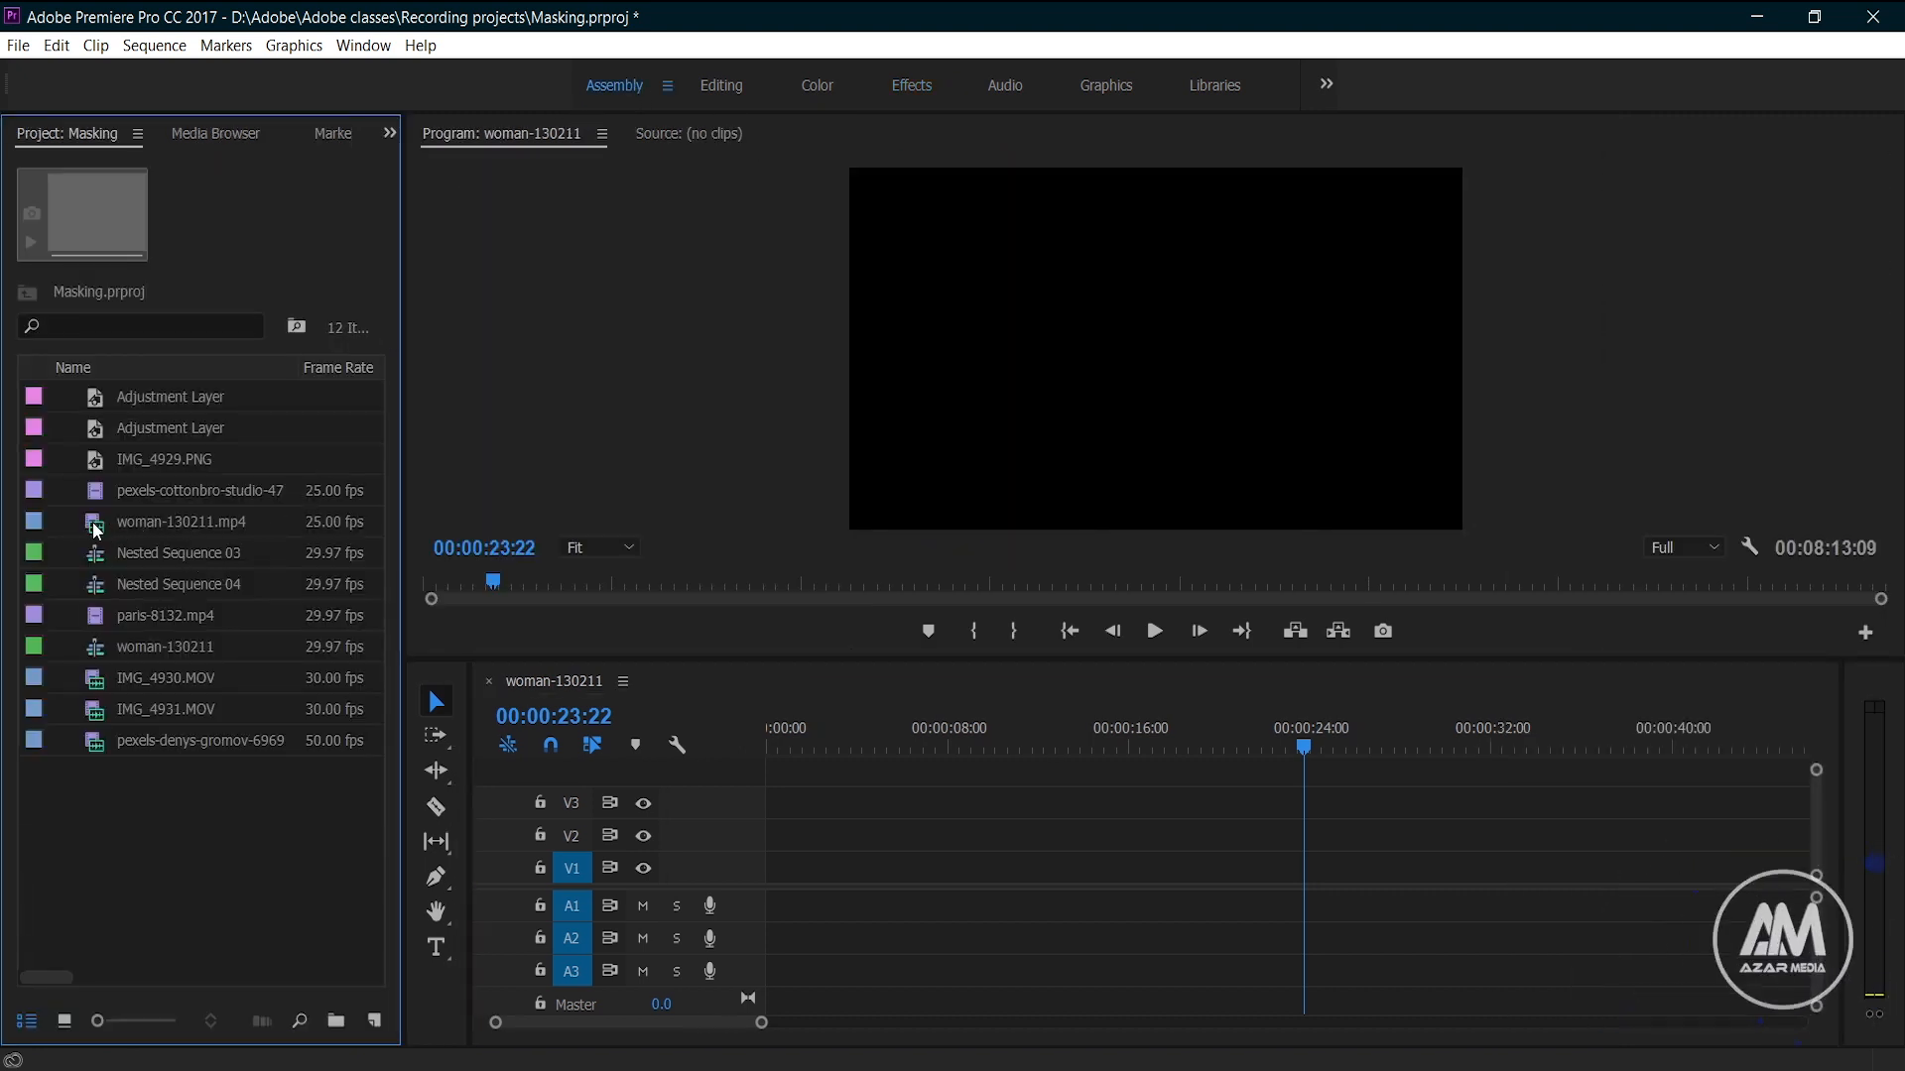
# Place woman-130211.mp4 at the start of V1 and paris-8132.mp4 a short gap after it, and scrub through both clips
pyautogui.click(97, 531)
pyautogui.moveTo(585, 759); pyautogui.dragTo(754, 883)
pyautogui.moveTo(778, 758); pyautogui.dragTo(943, 757)
pyautogui.moveTo(96, 615); pyautogui.dragTo(1049, 881)
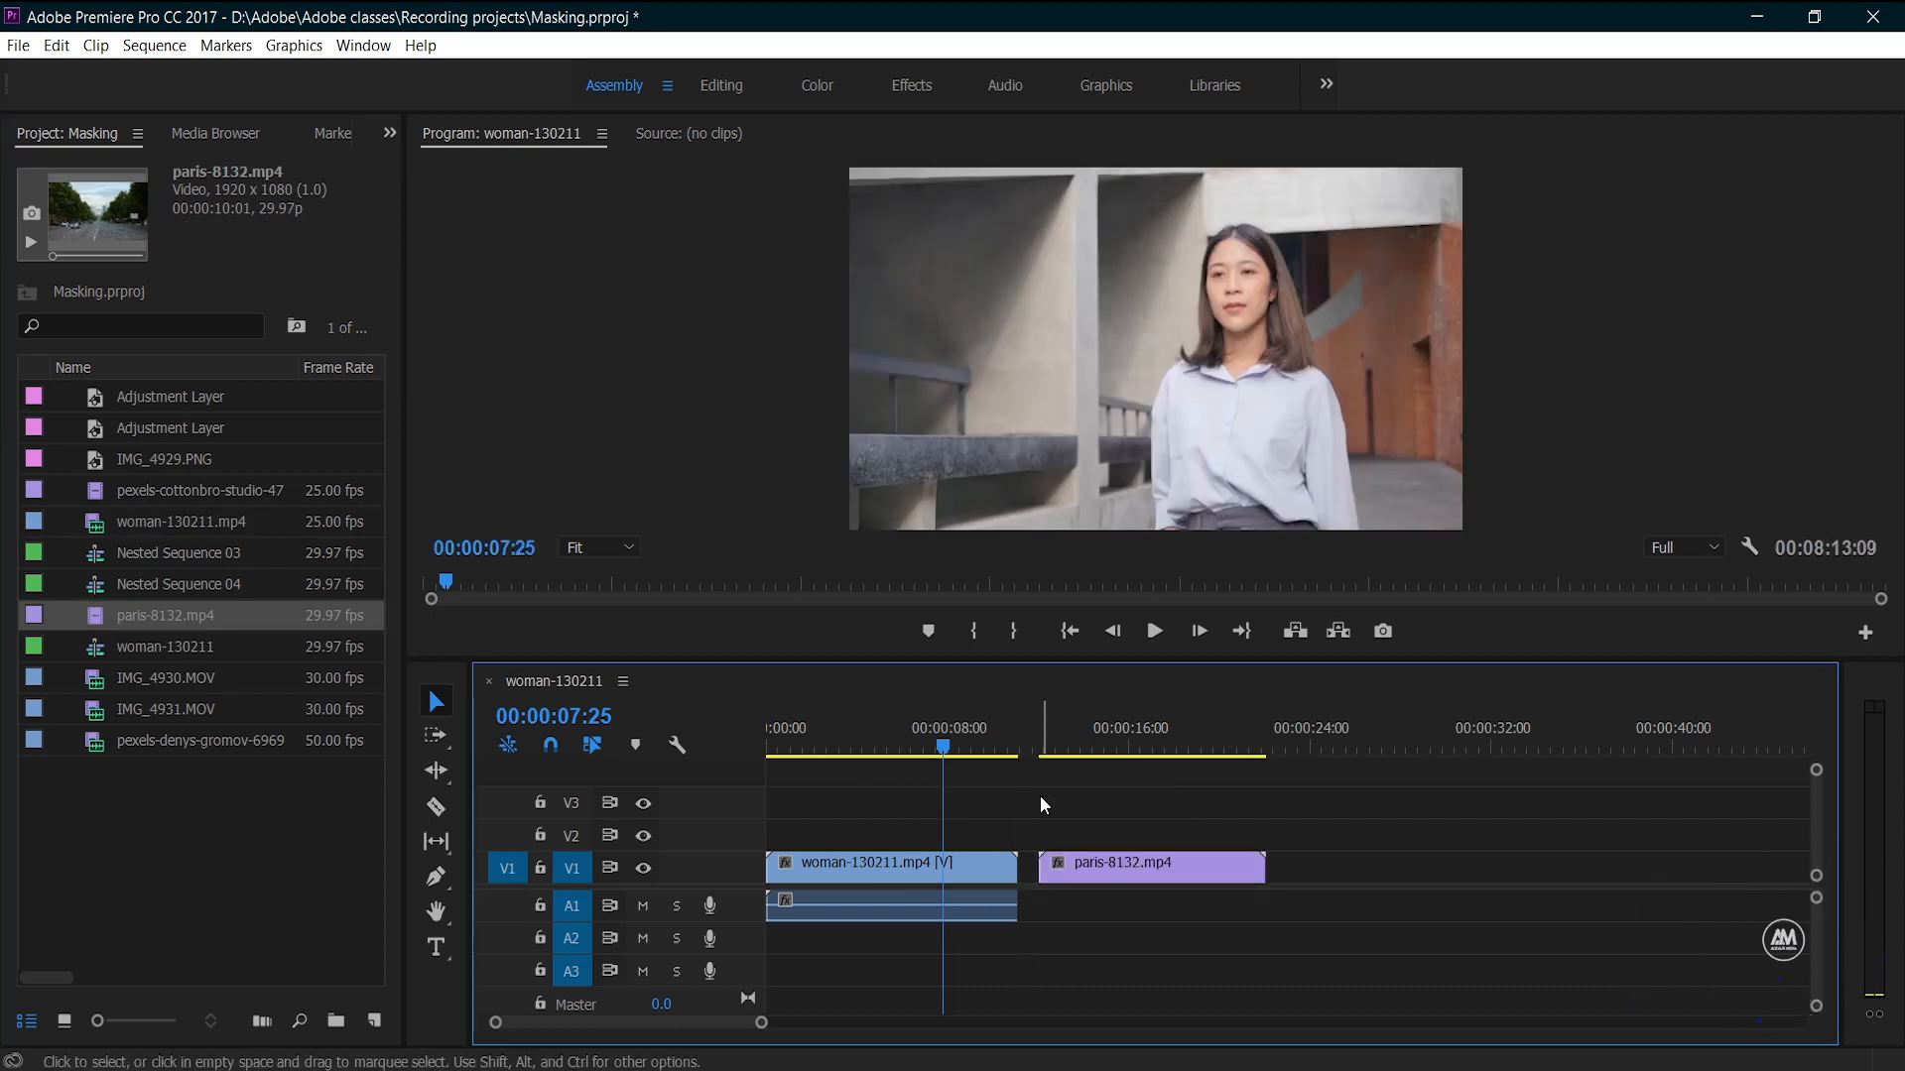
pyautogui.moveTo(1057, 746); pyautogui.dragTo(1153, 746)
pyautogui.moveTo(1153, 746); pyautogui.dragTo(1116, 746)
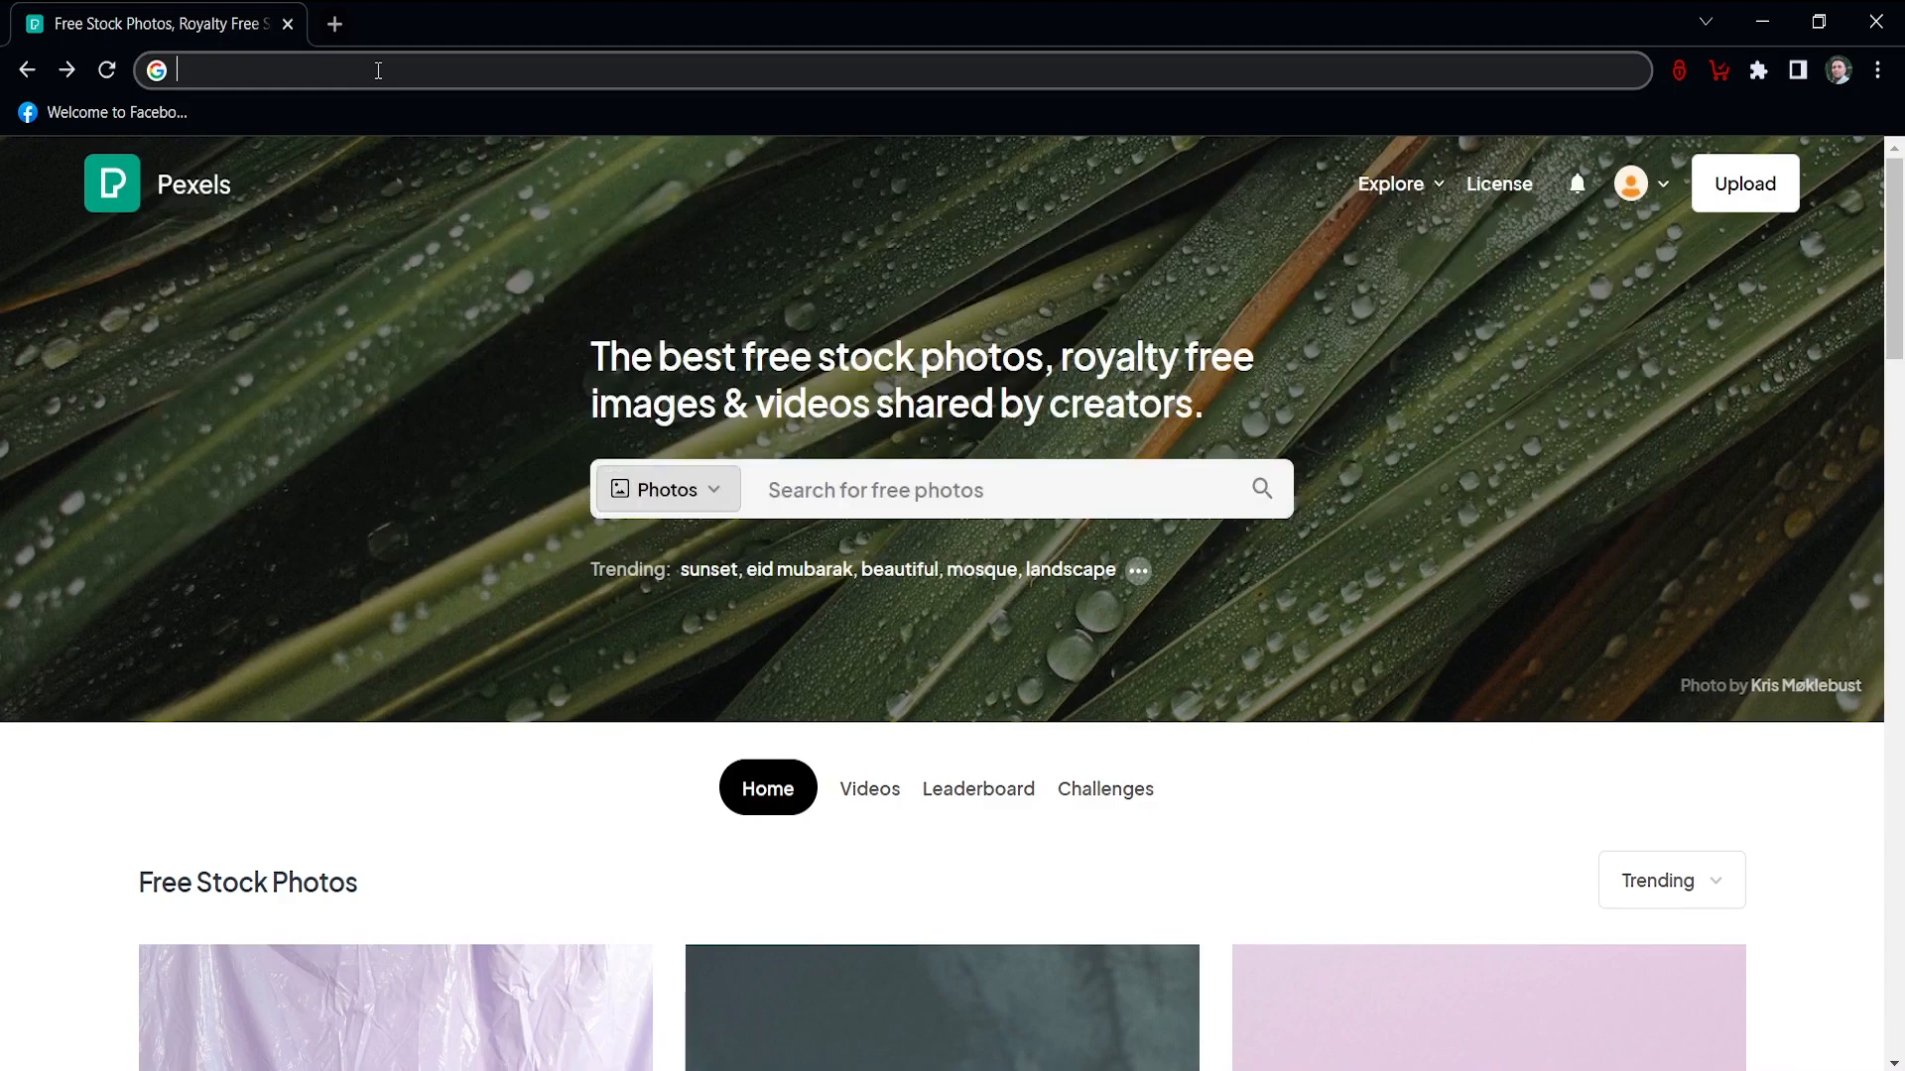
pyautogui.click(351, 70)
pyautogui.write('www.')
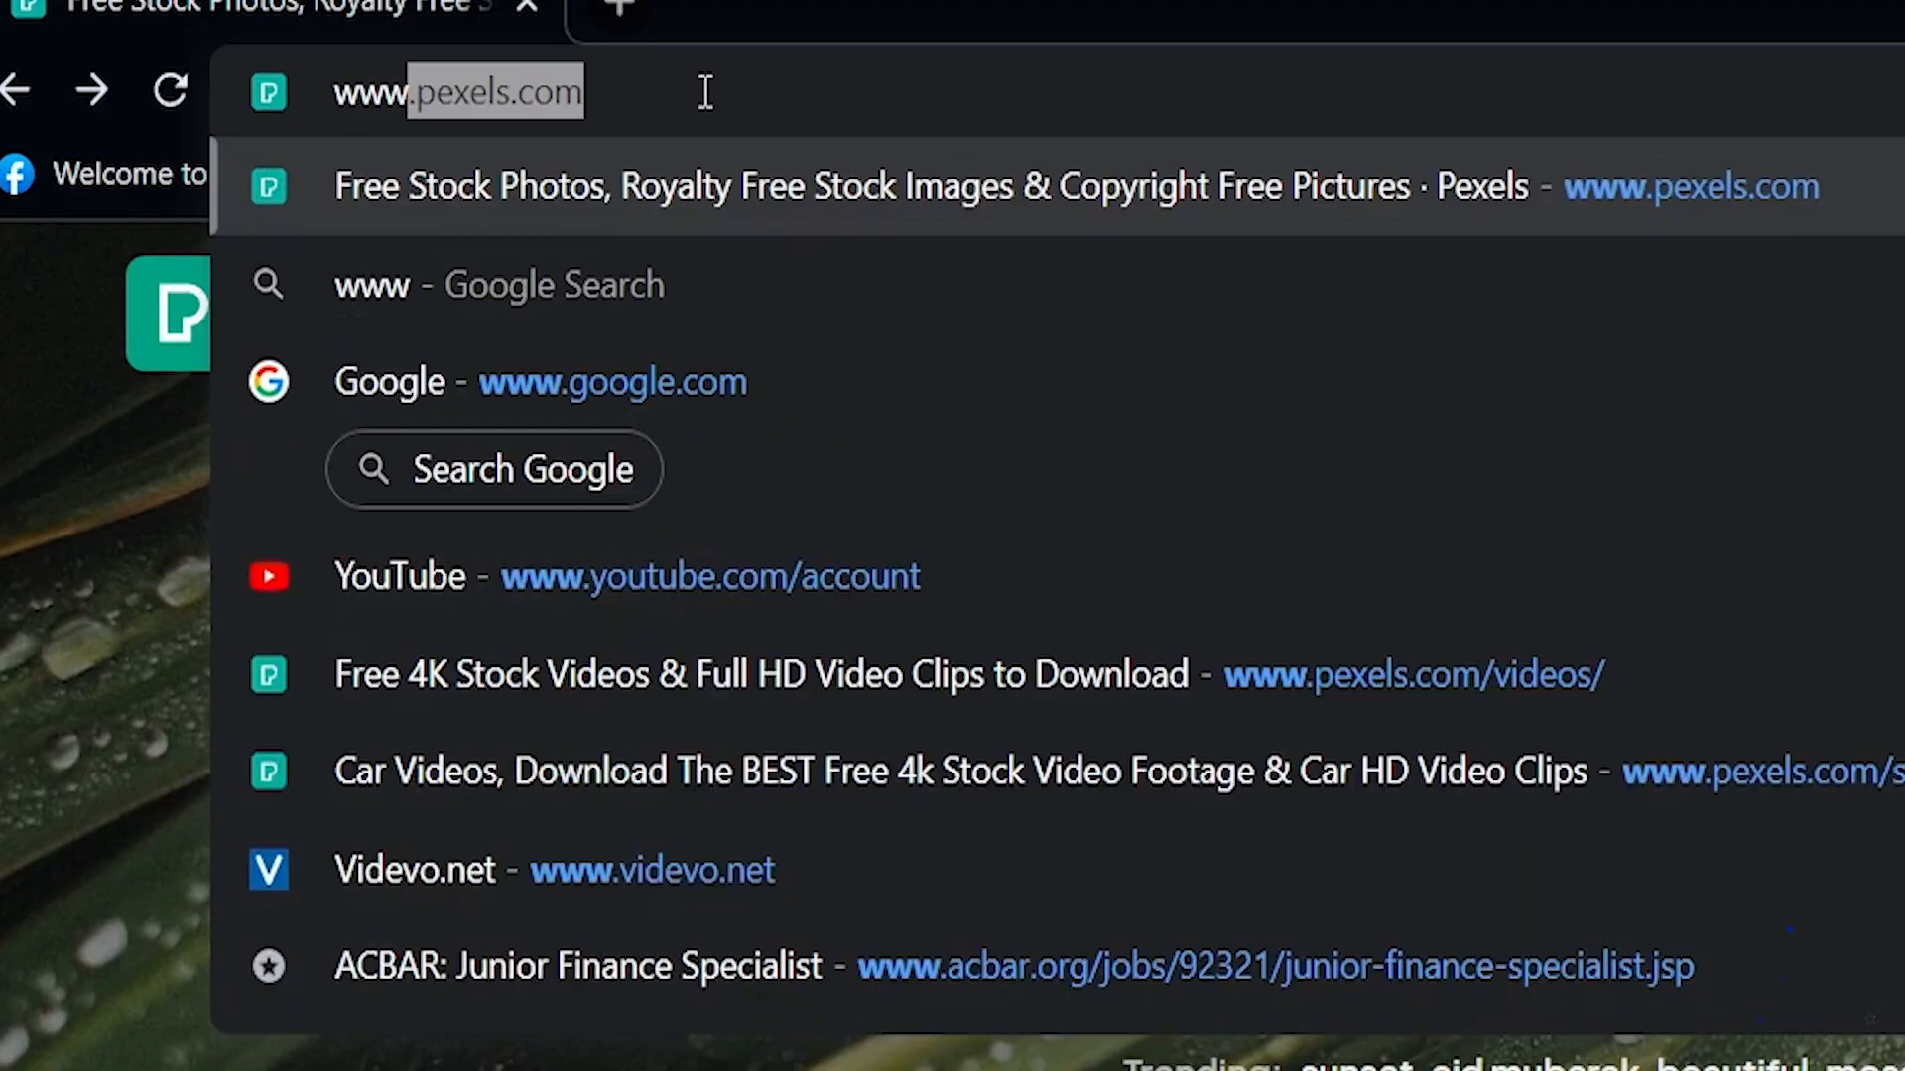
pyautogui.write('pe')
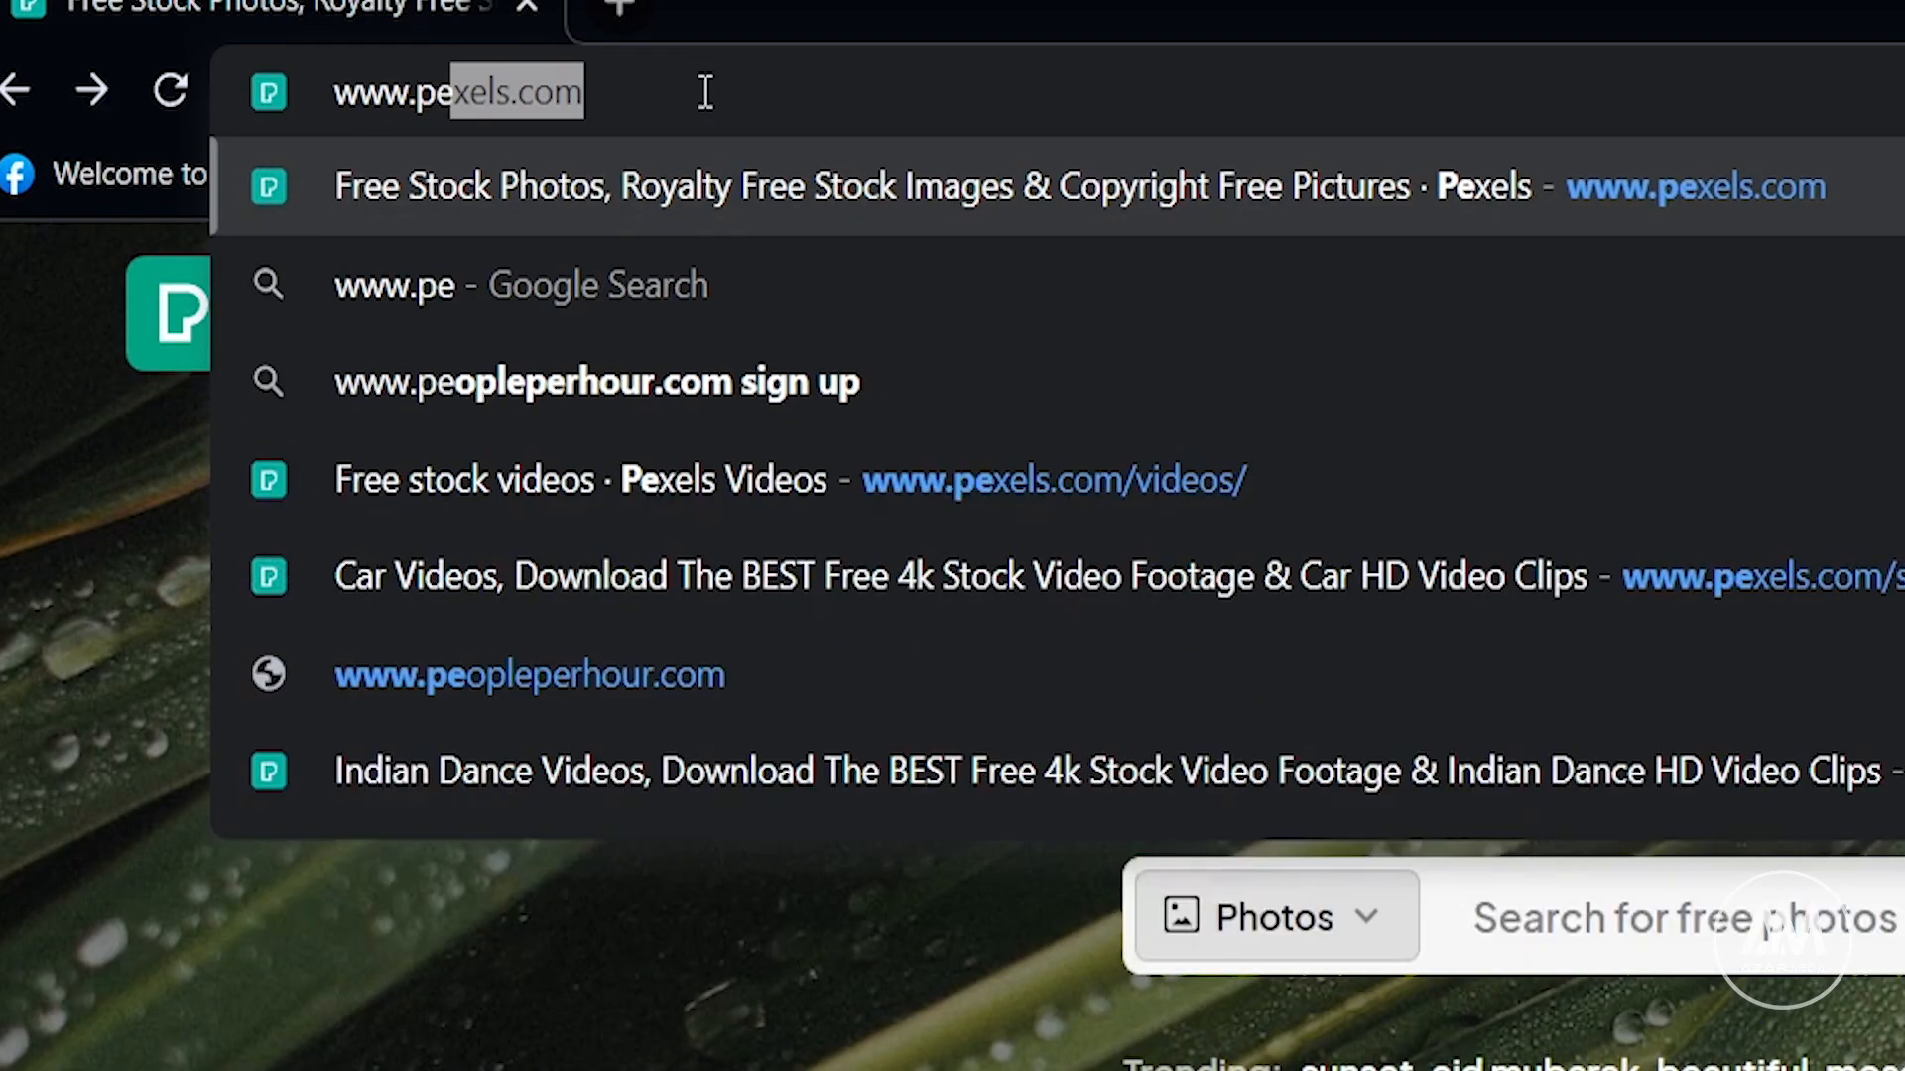
pyautogui.press('Return')
pyautogui.scroll(-10, 1874, 608)
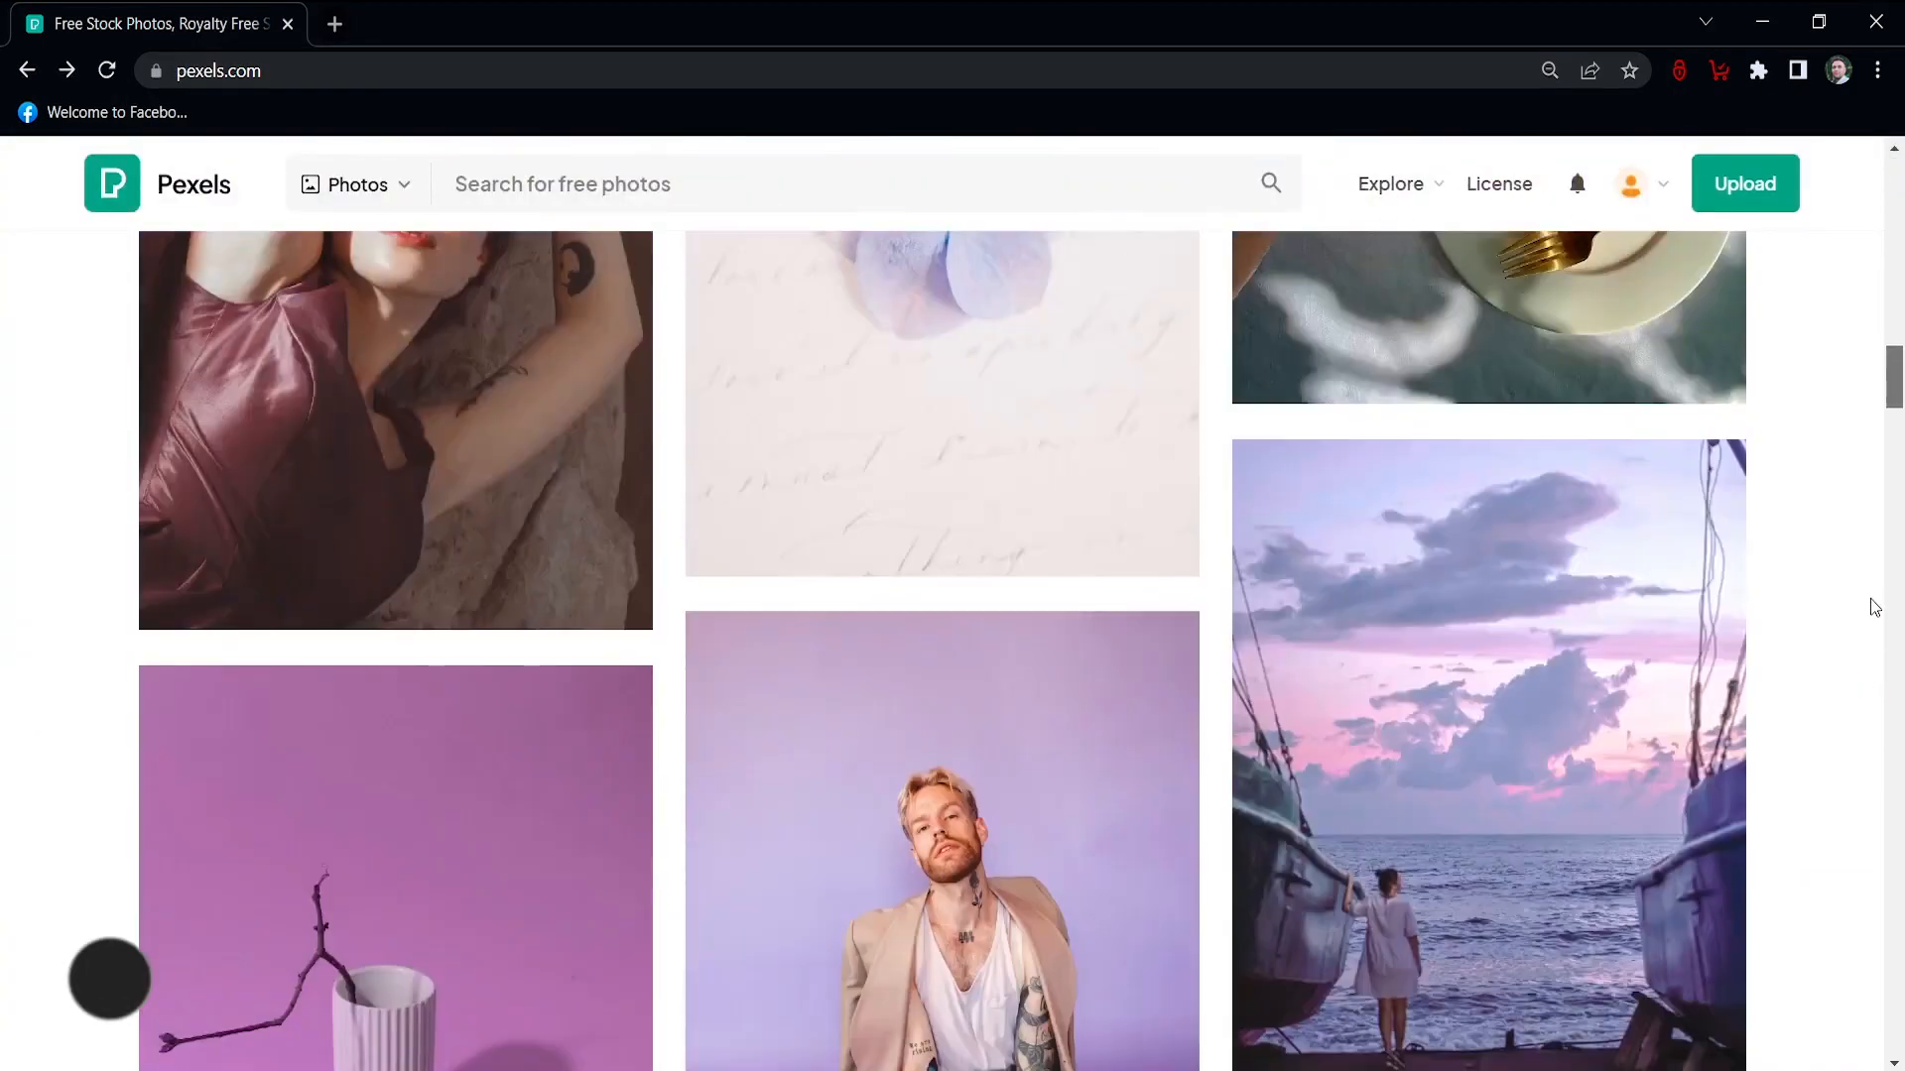
pyautogui.scroll(-15, 1874, 607)
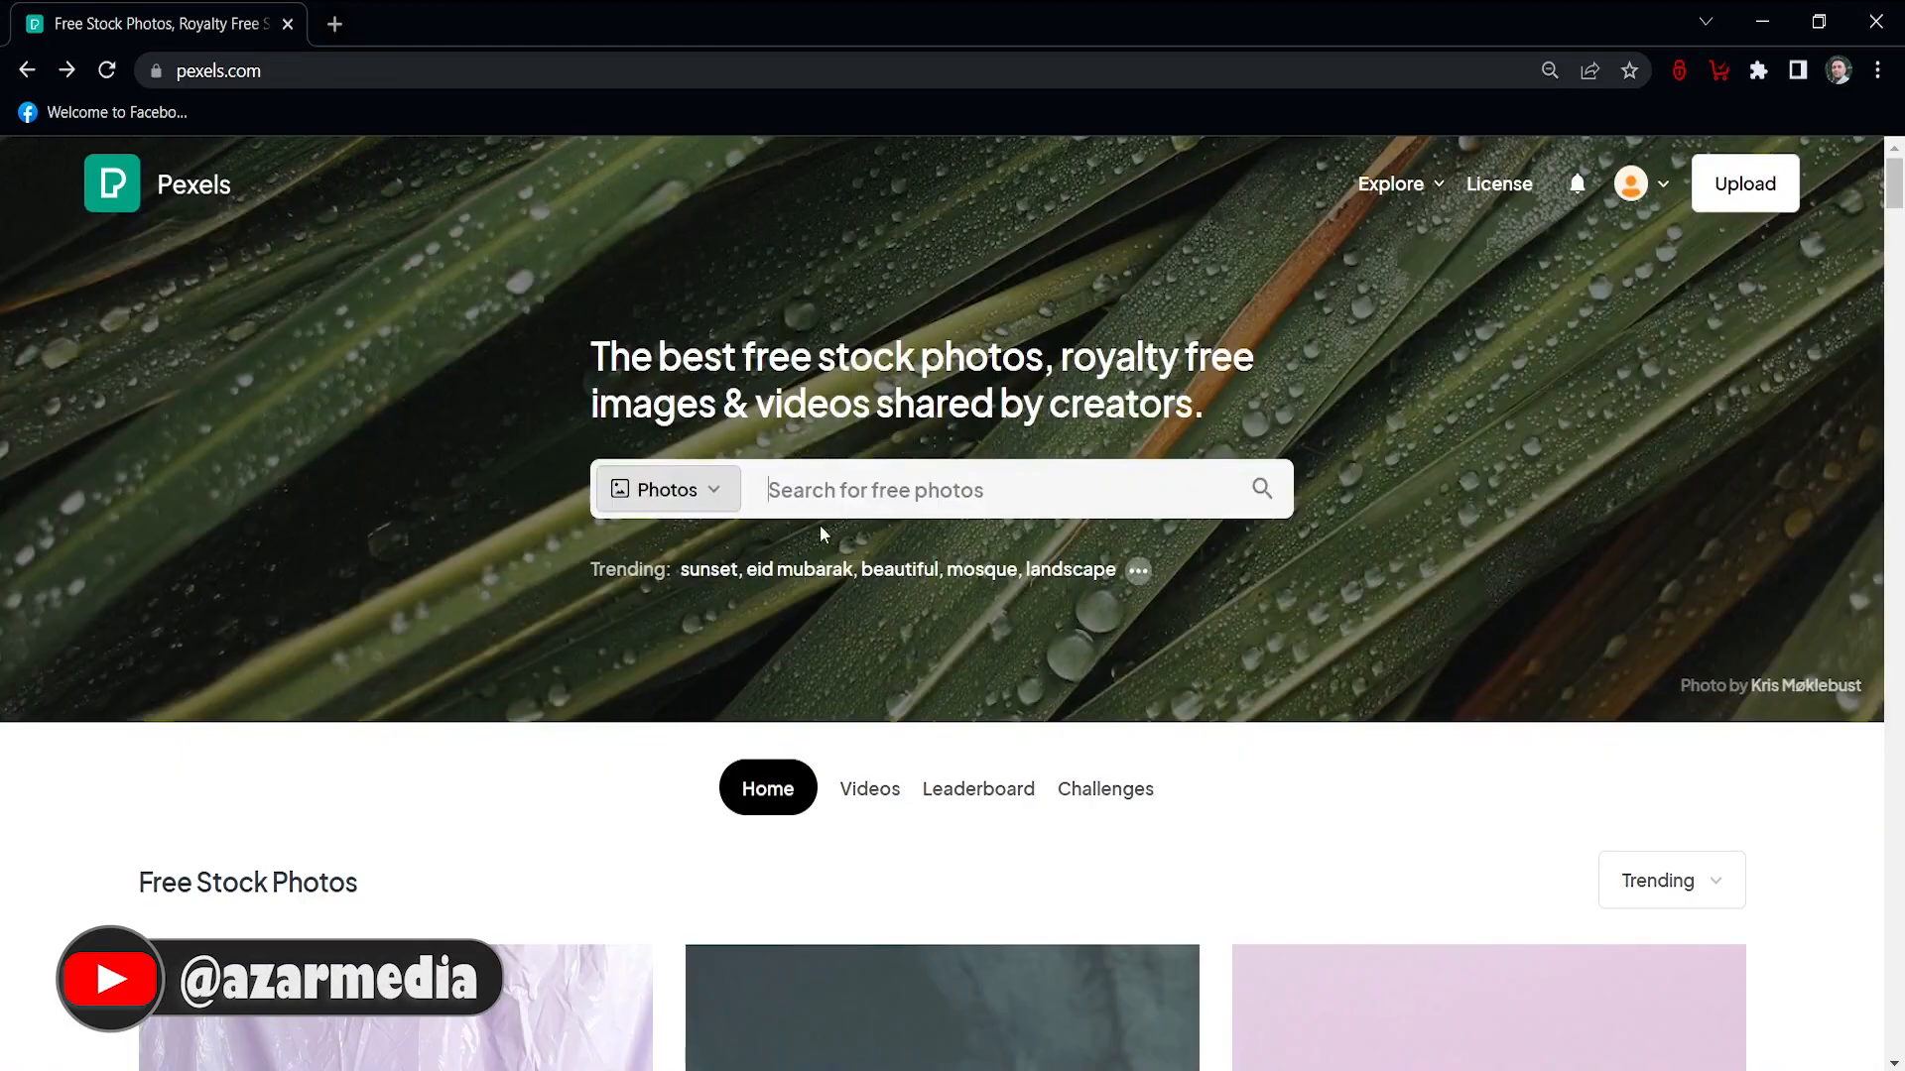
# Look through the Pexels stock videos page and the rules on its License page
pyautogui.click(870, 791)
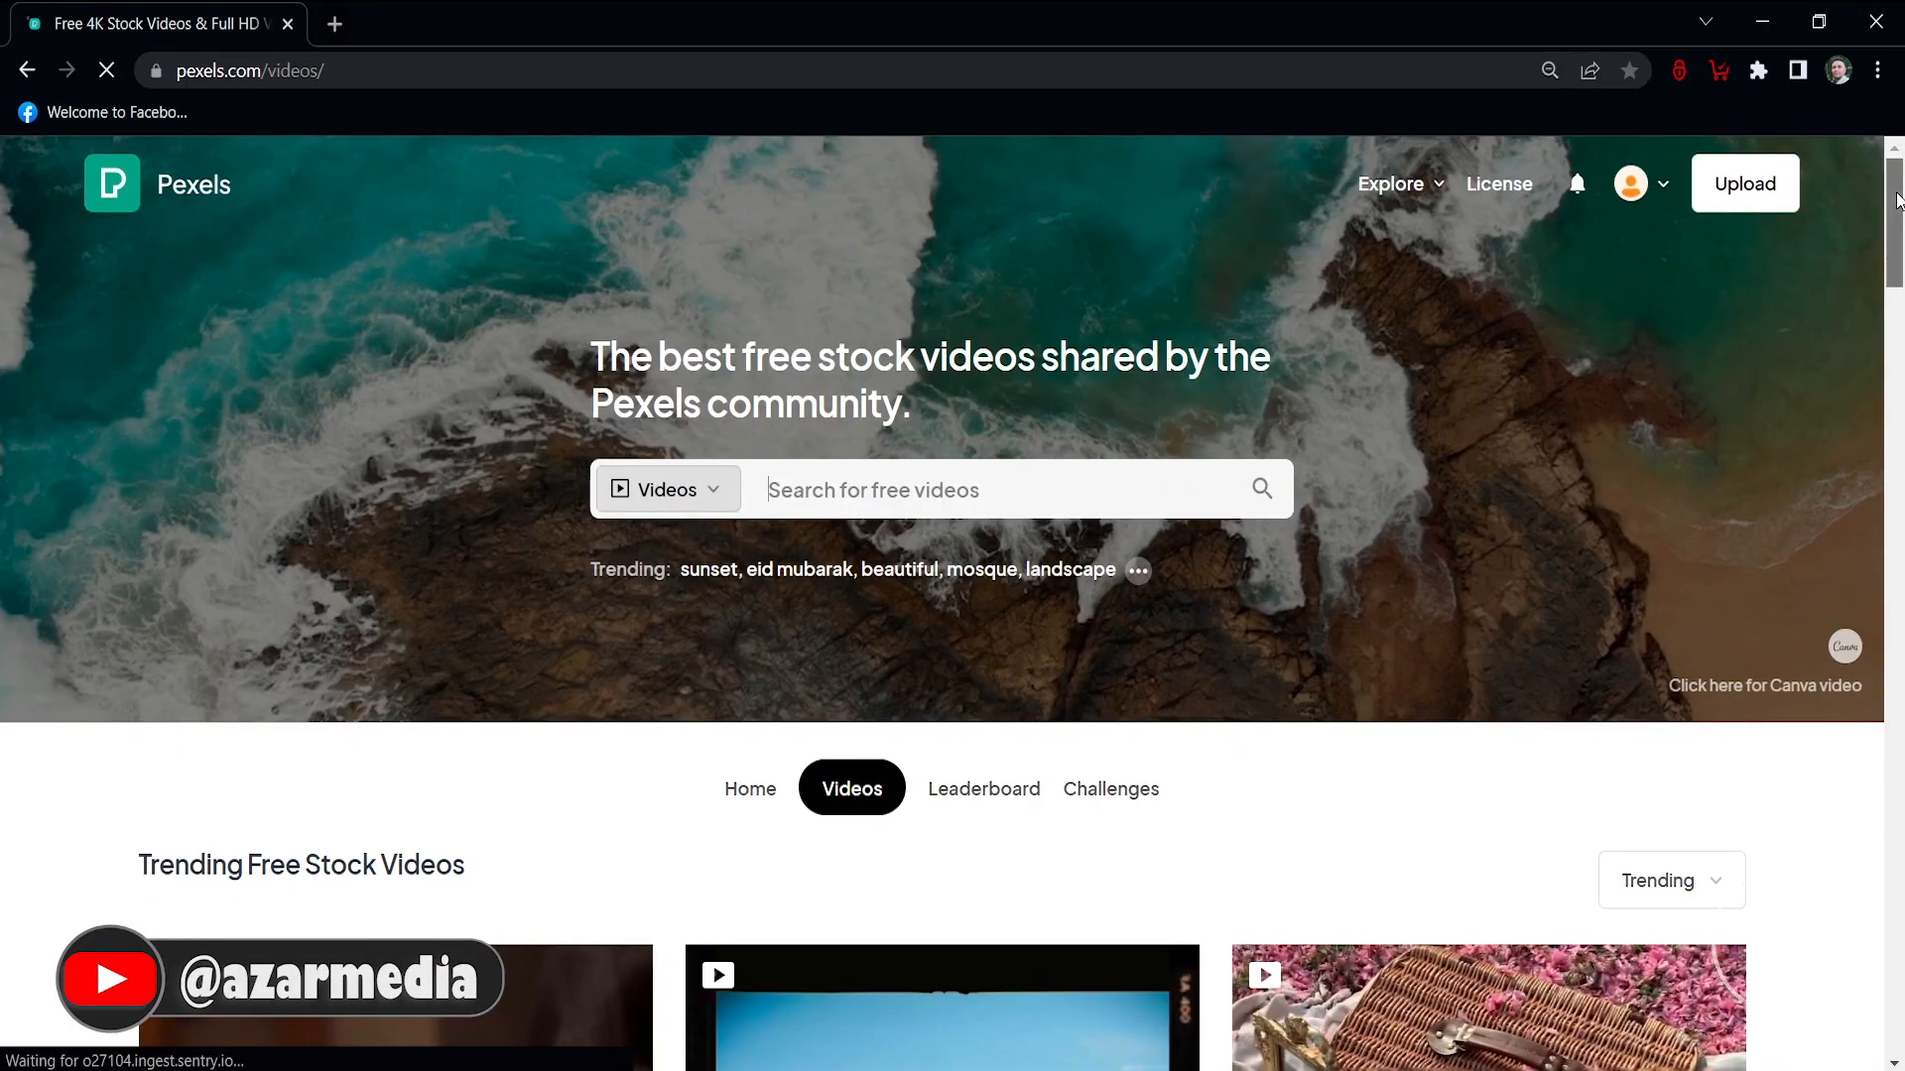
pyautogui.scroll(-20, 1775, 913)
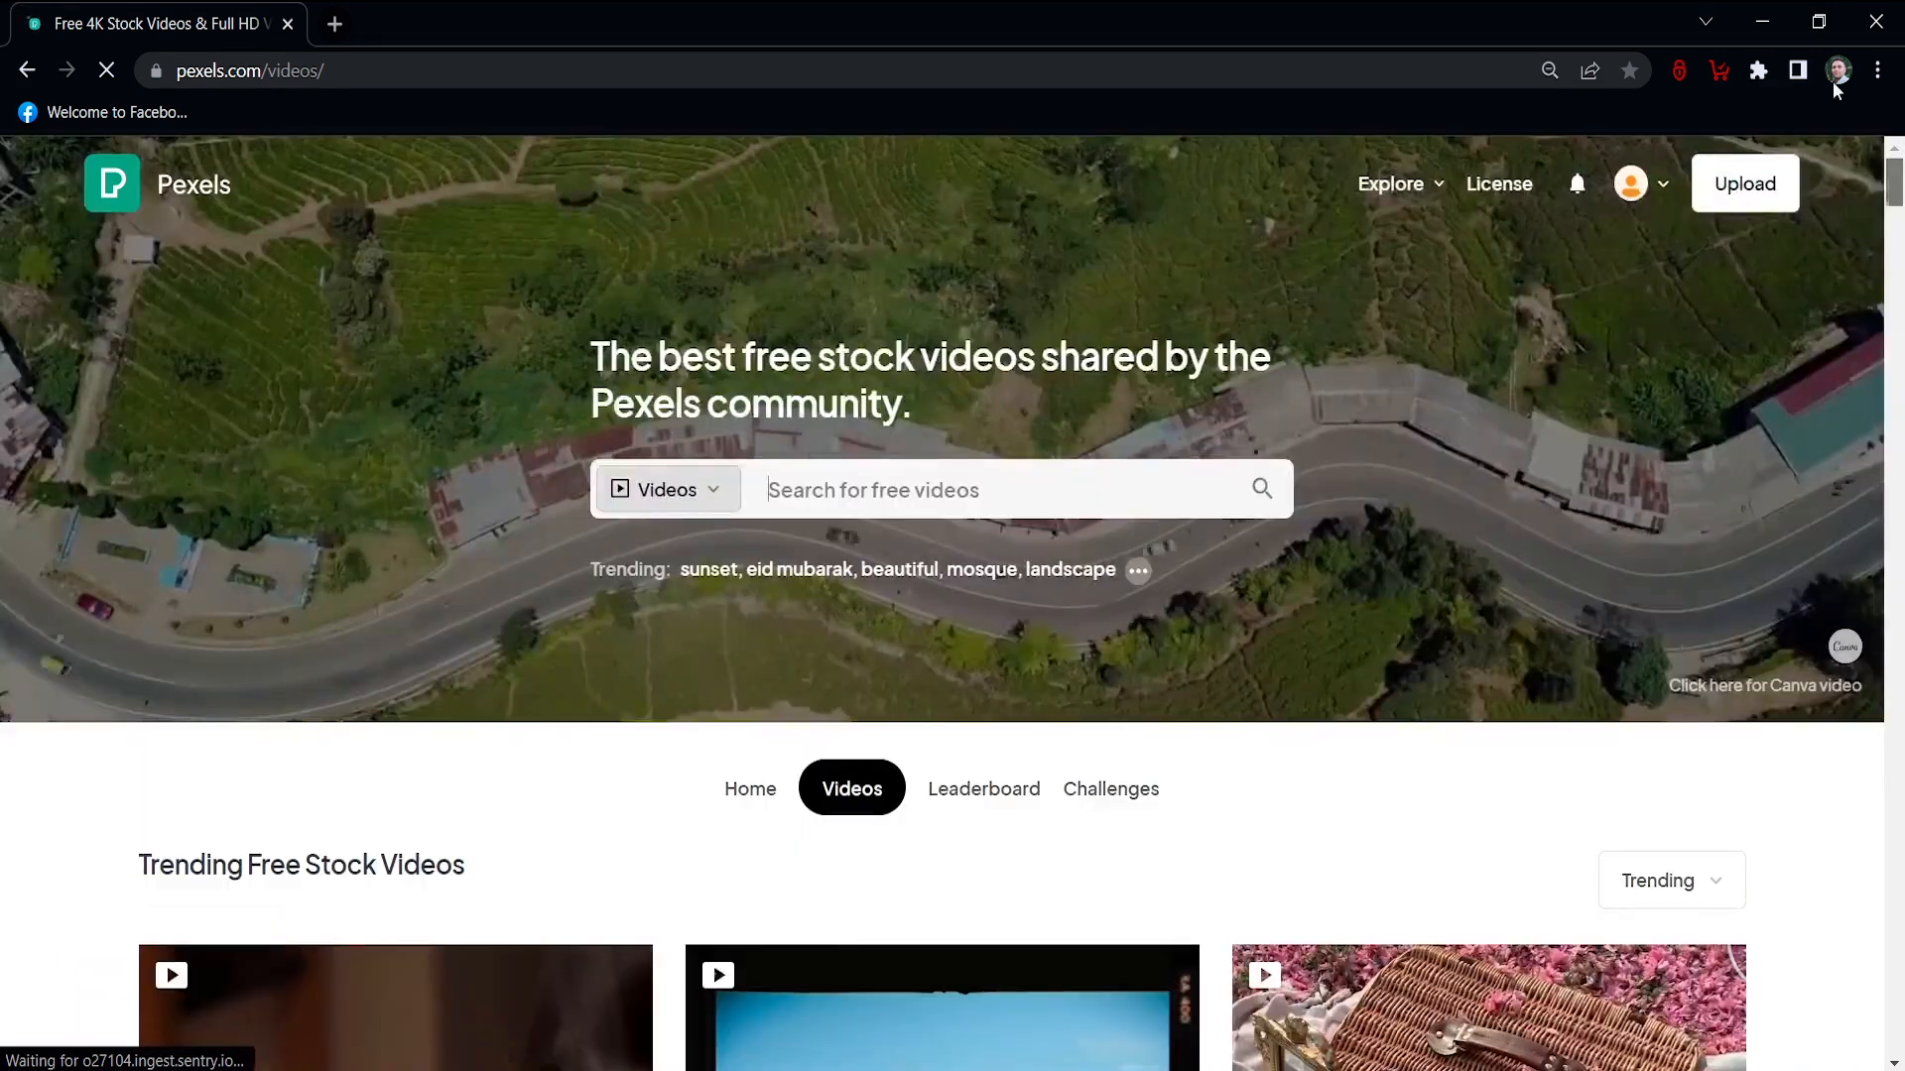
pyautogui.click(1497, 184)
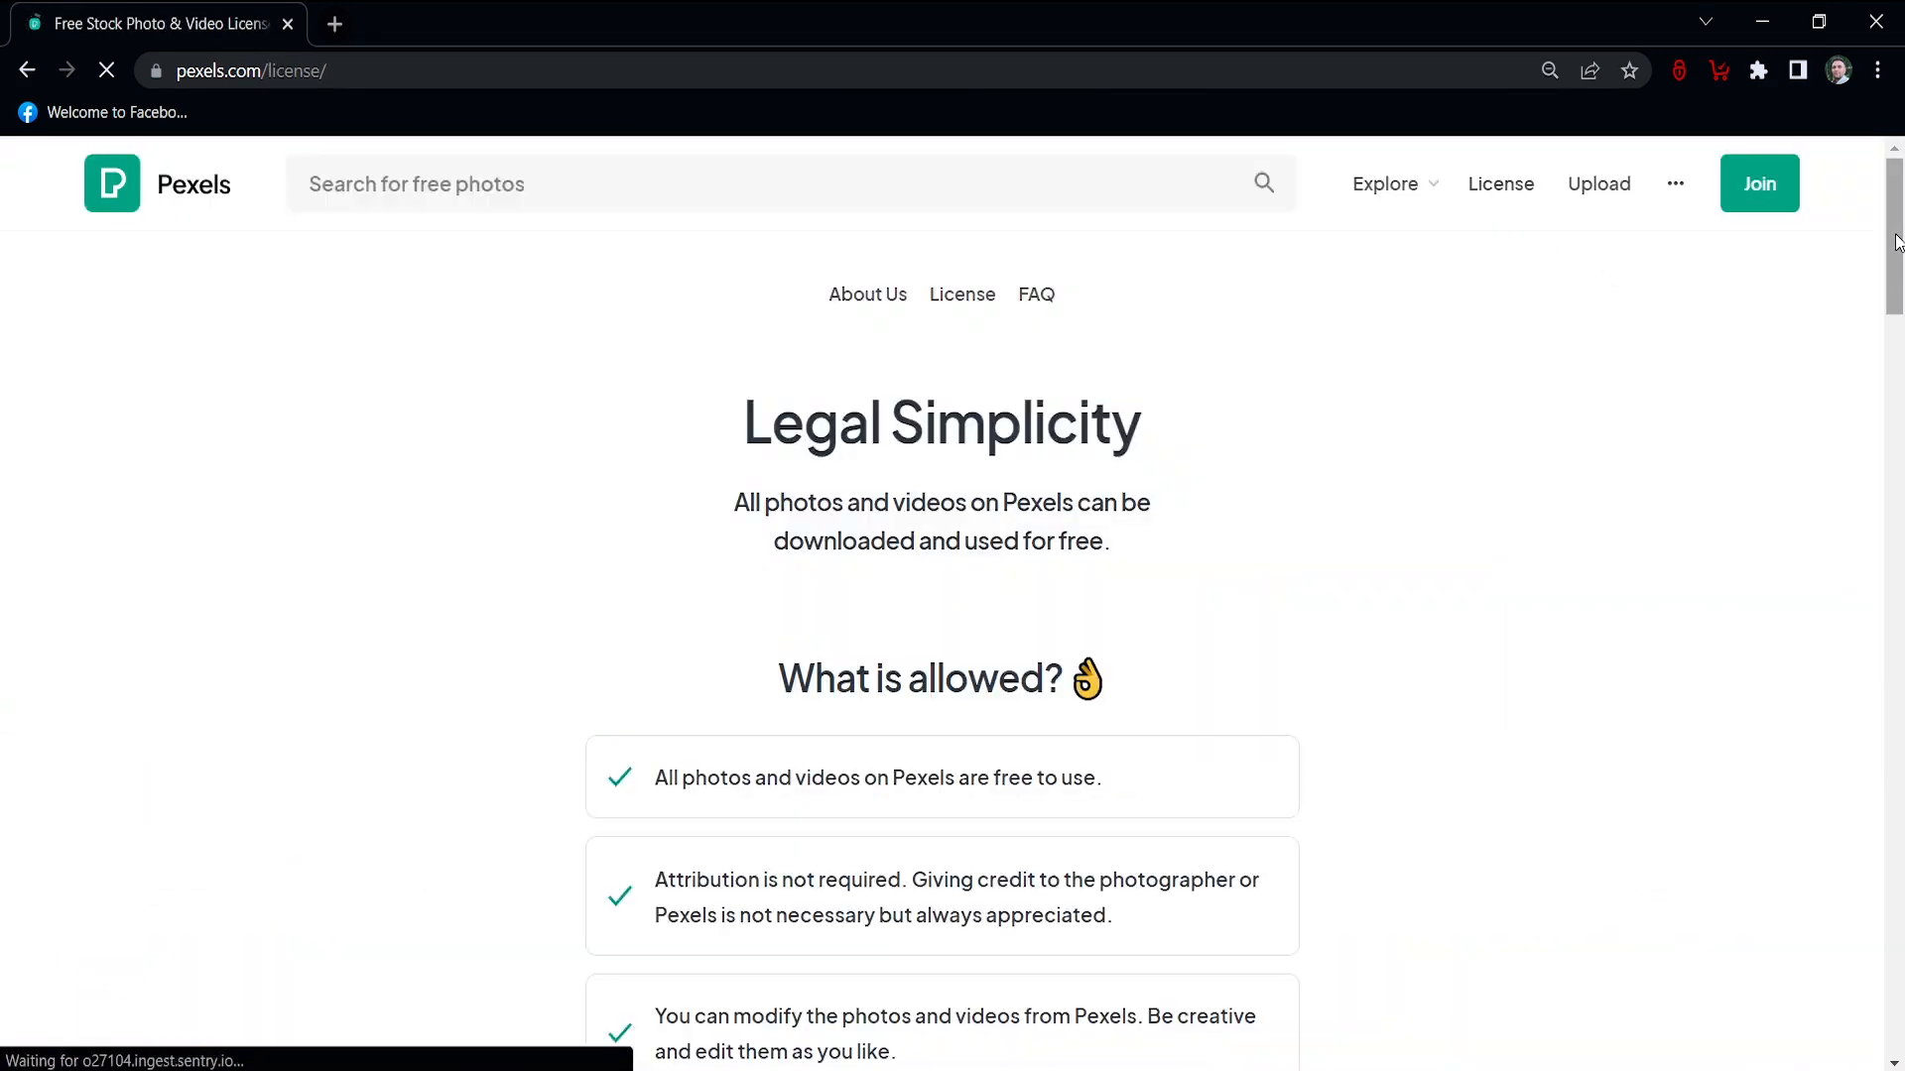
pyautogui.scroll(-2, 1889, 273)
pyautogui.moveTo(1889, 273); pyautogui.dragTo(1883, 427)
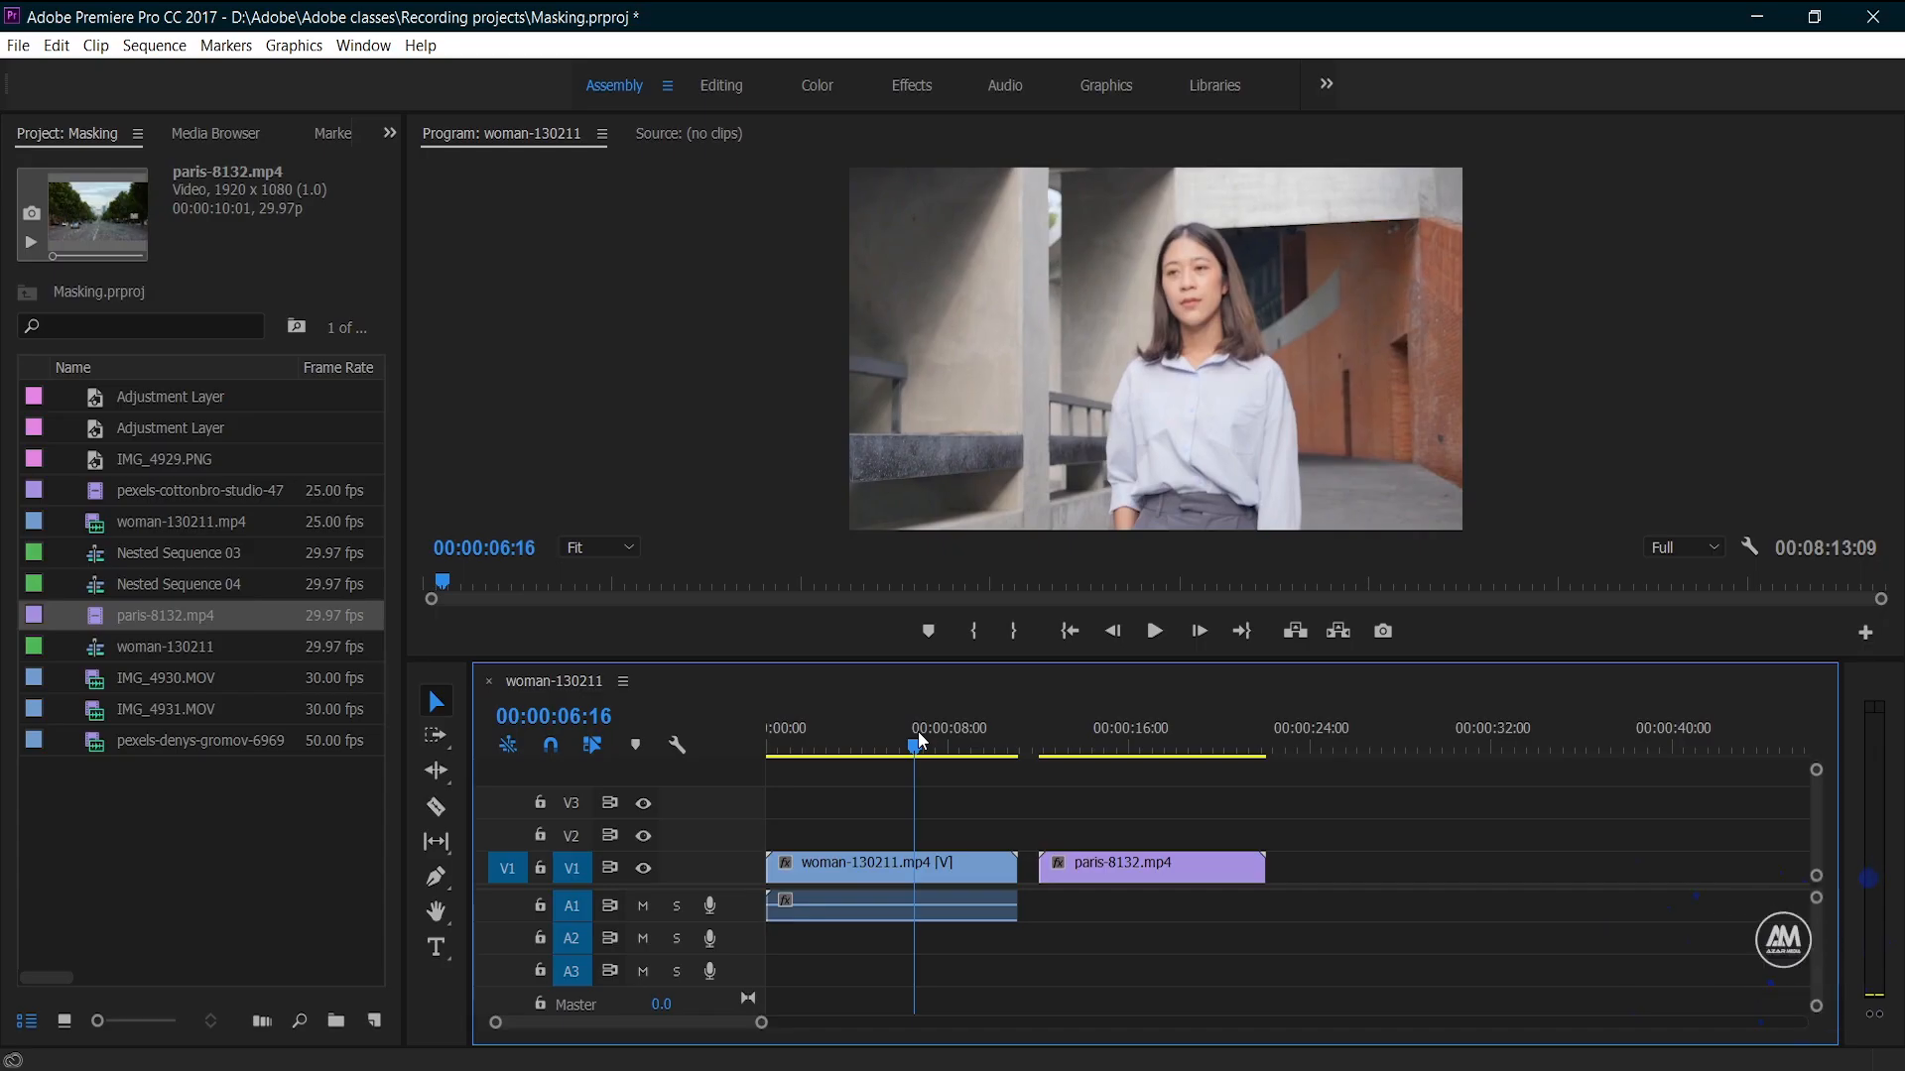
# Back in Premiere Pro, move the playhead to 00:00:00:00 and show the woman-130211.mp4 clip's Effect Controls in the Effects workspace
pyautogui.moveTo(917, 740); pyautogui.dragTo(739, 794)
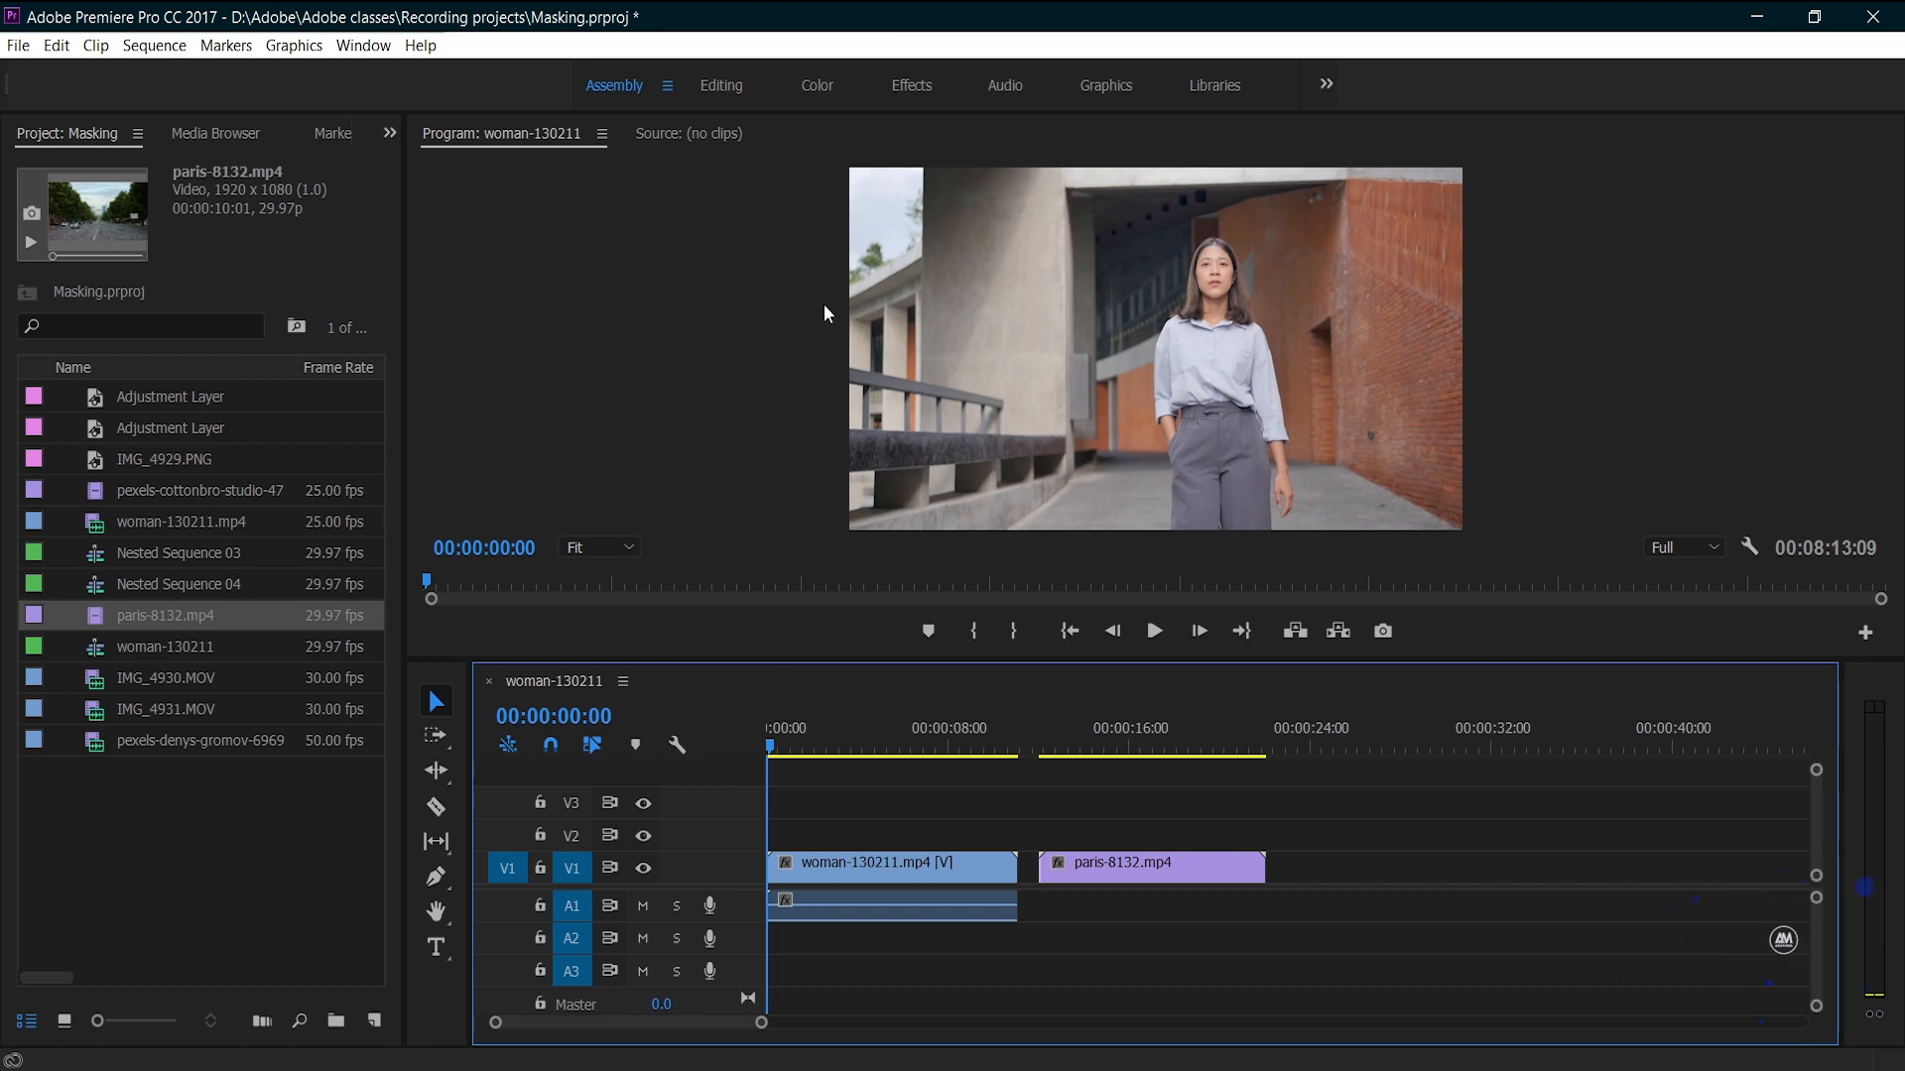
pyautogui.click(911, 85)
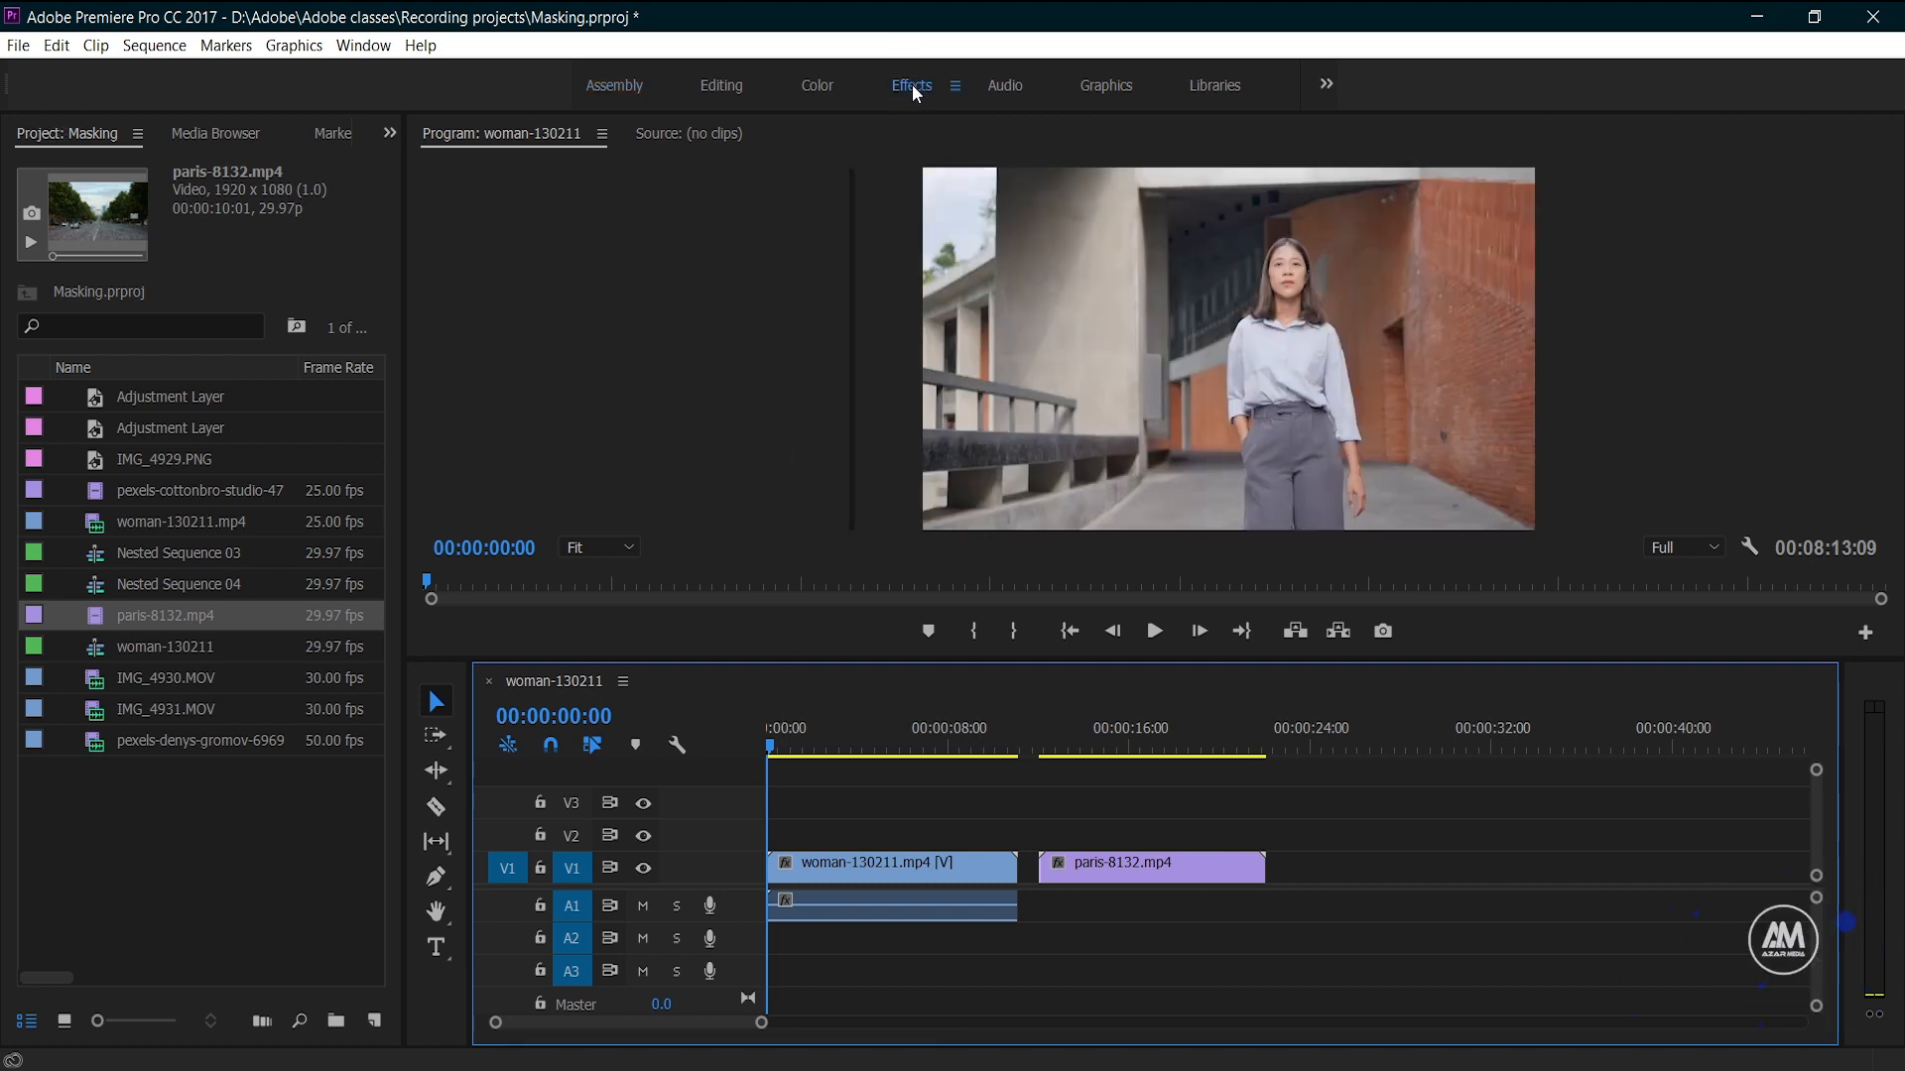
pyautogui.click(869, 863)
pyautogui.doubleClick(867, 860)
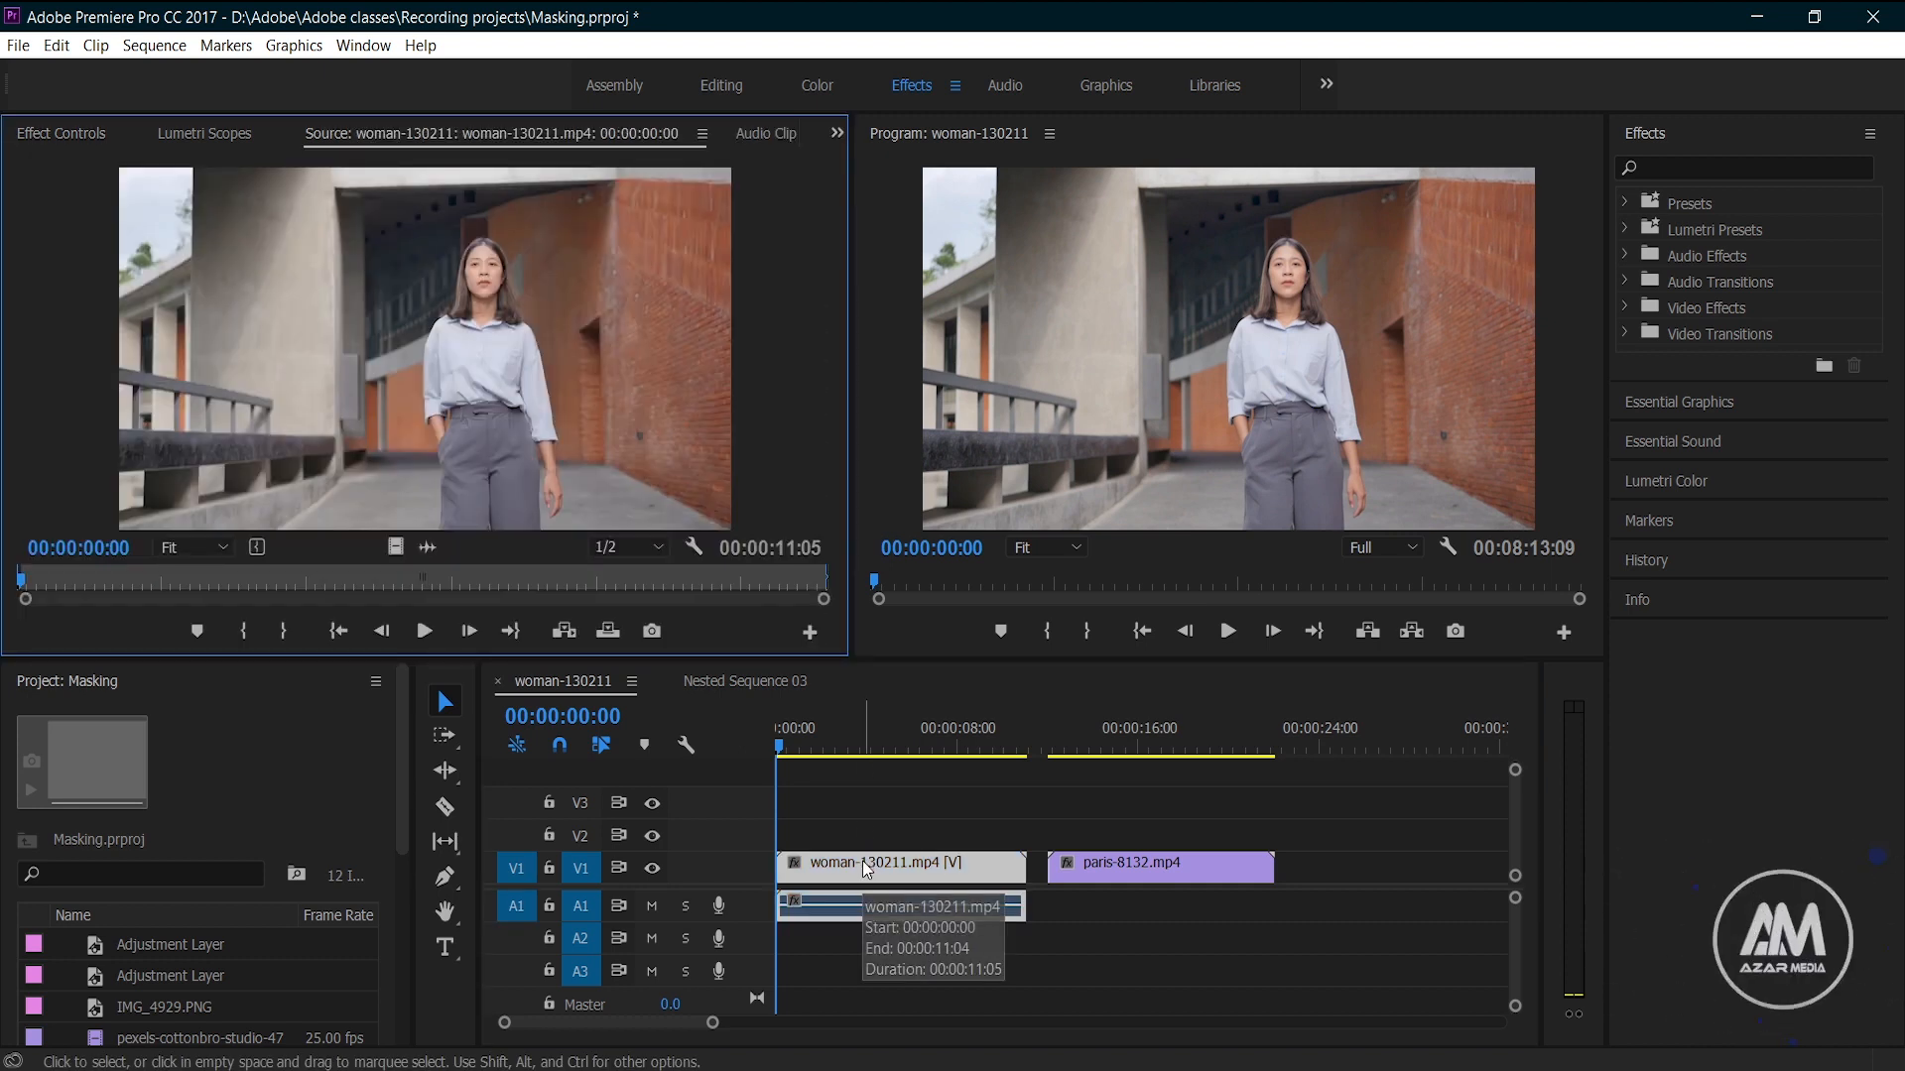
pyautogui.click(835, 134)
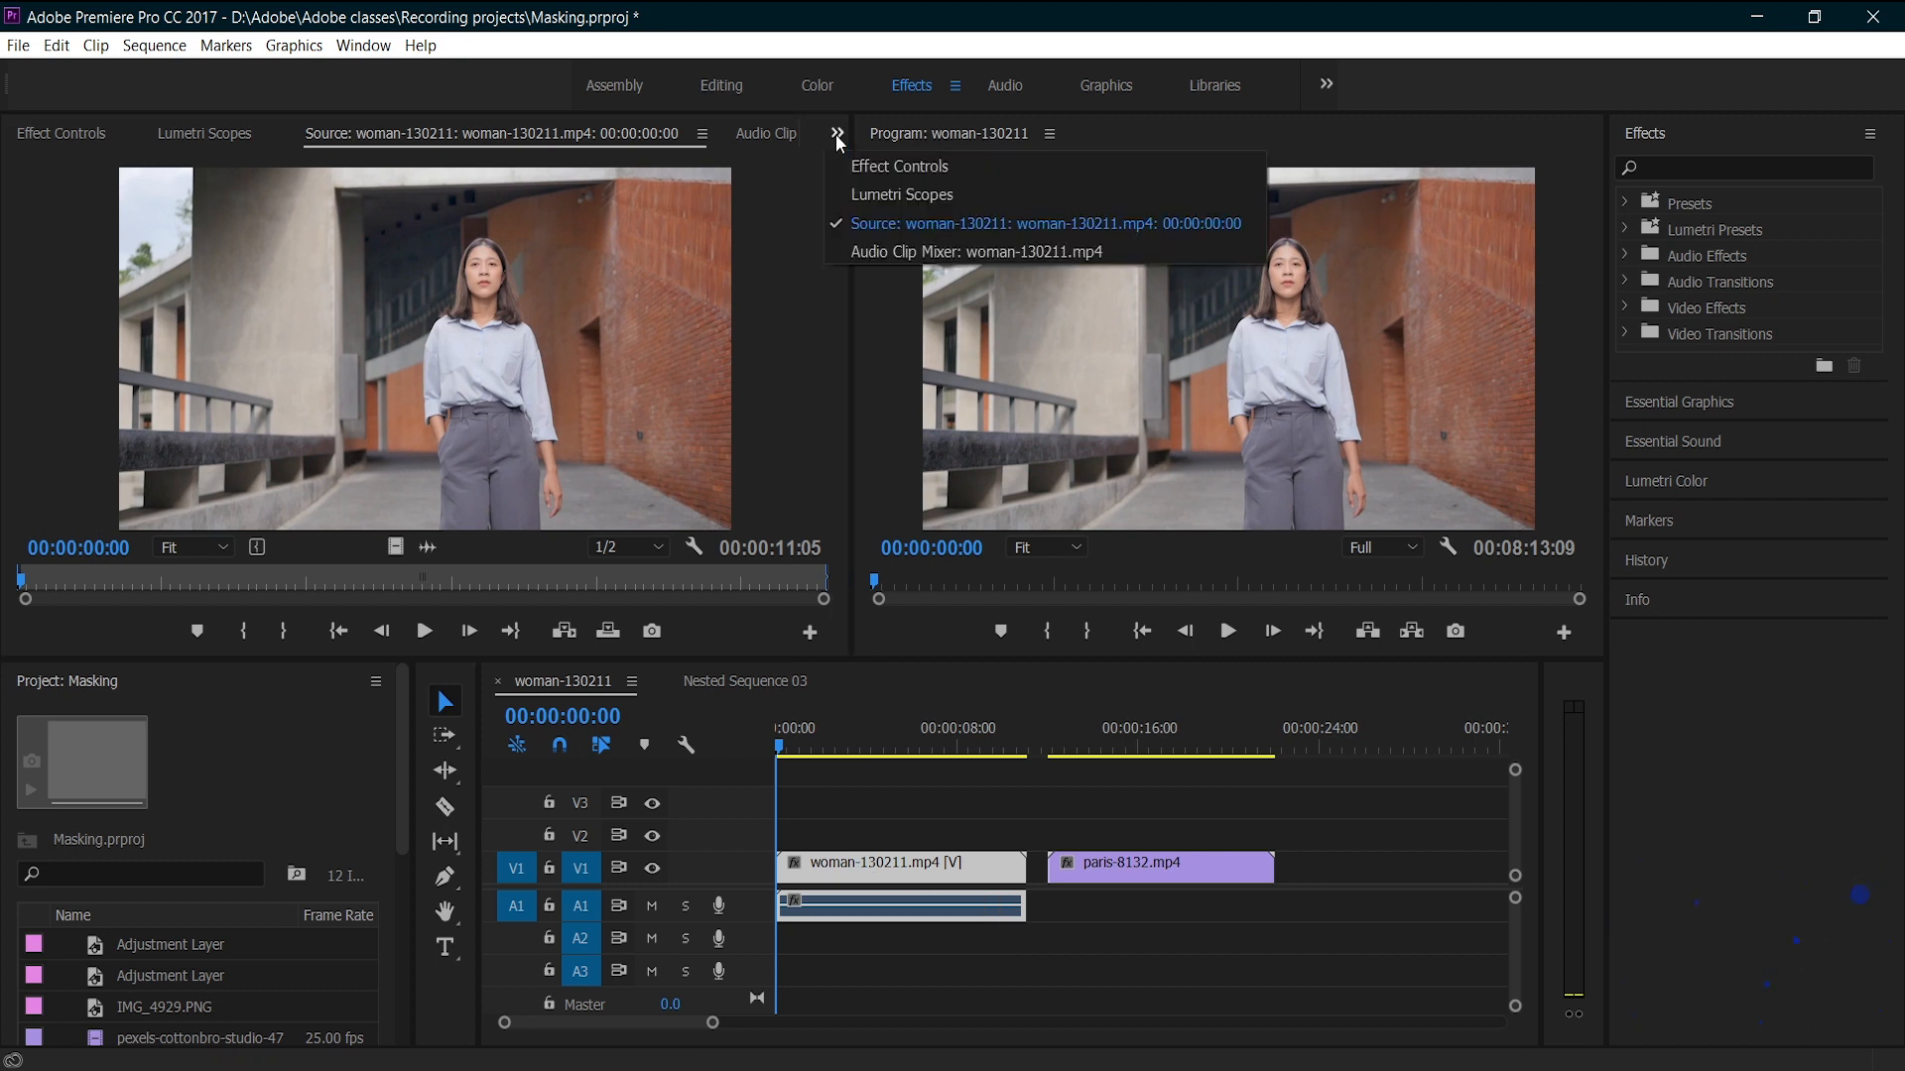
pyautogui.click(894, 169)
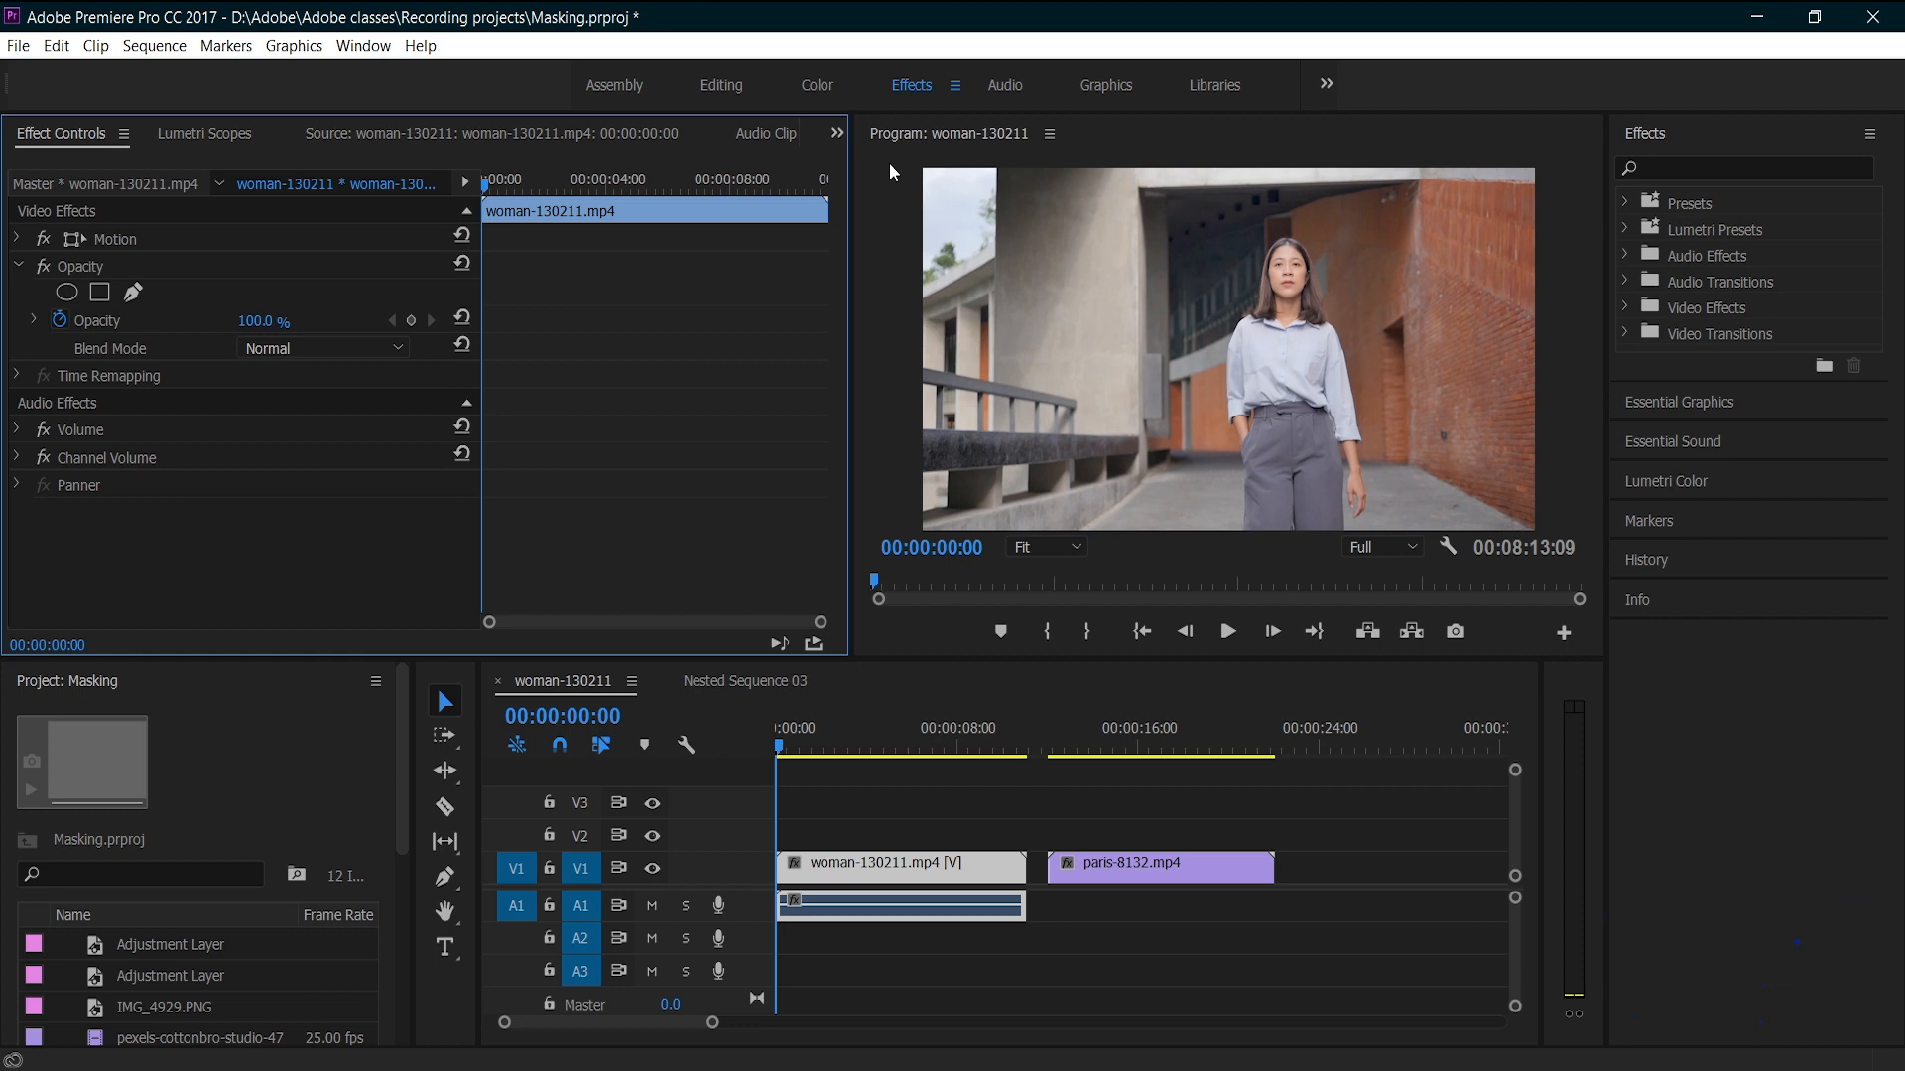
# Create a 1920 x 1080, 29.97 fps adjustment layer and place it on V2 over the full length of woman-130211.mp4
pyautogui.click(861, 824)
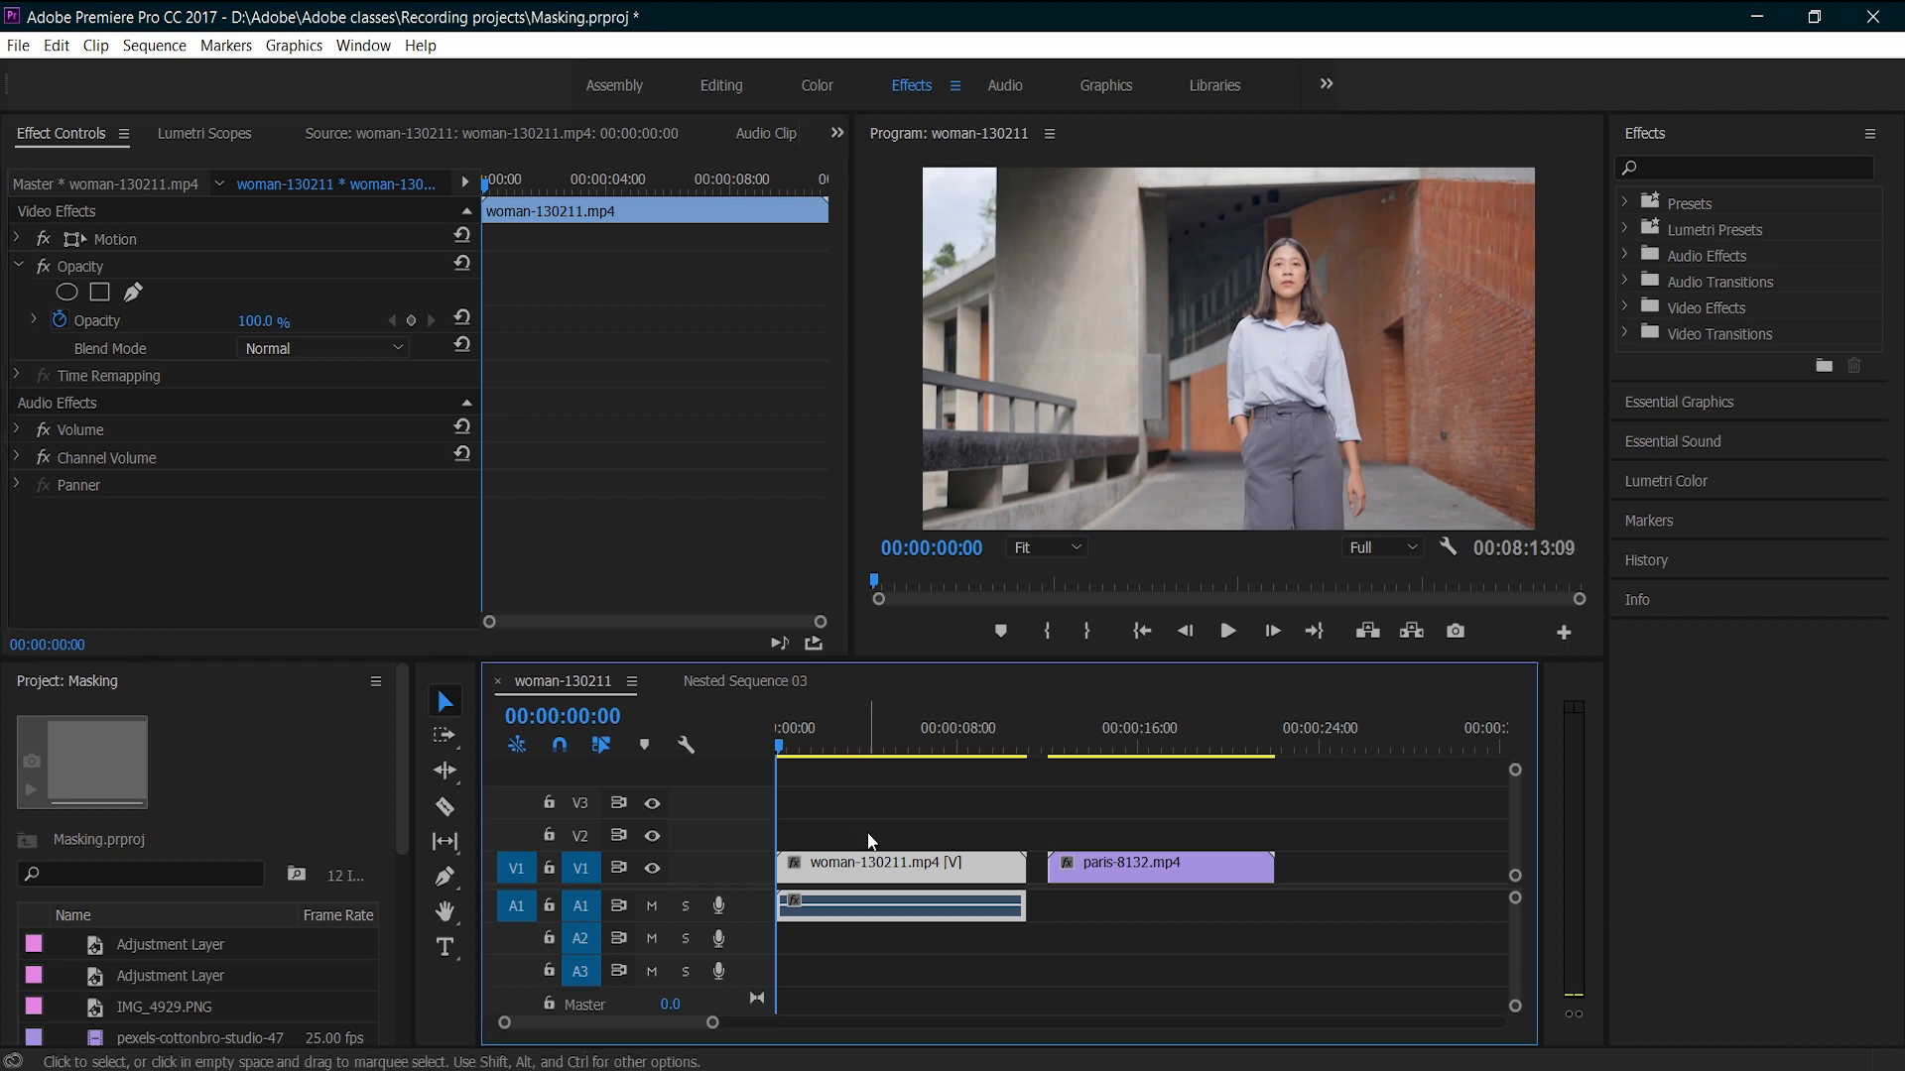
pyautogui.click(323, 742)
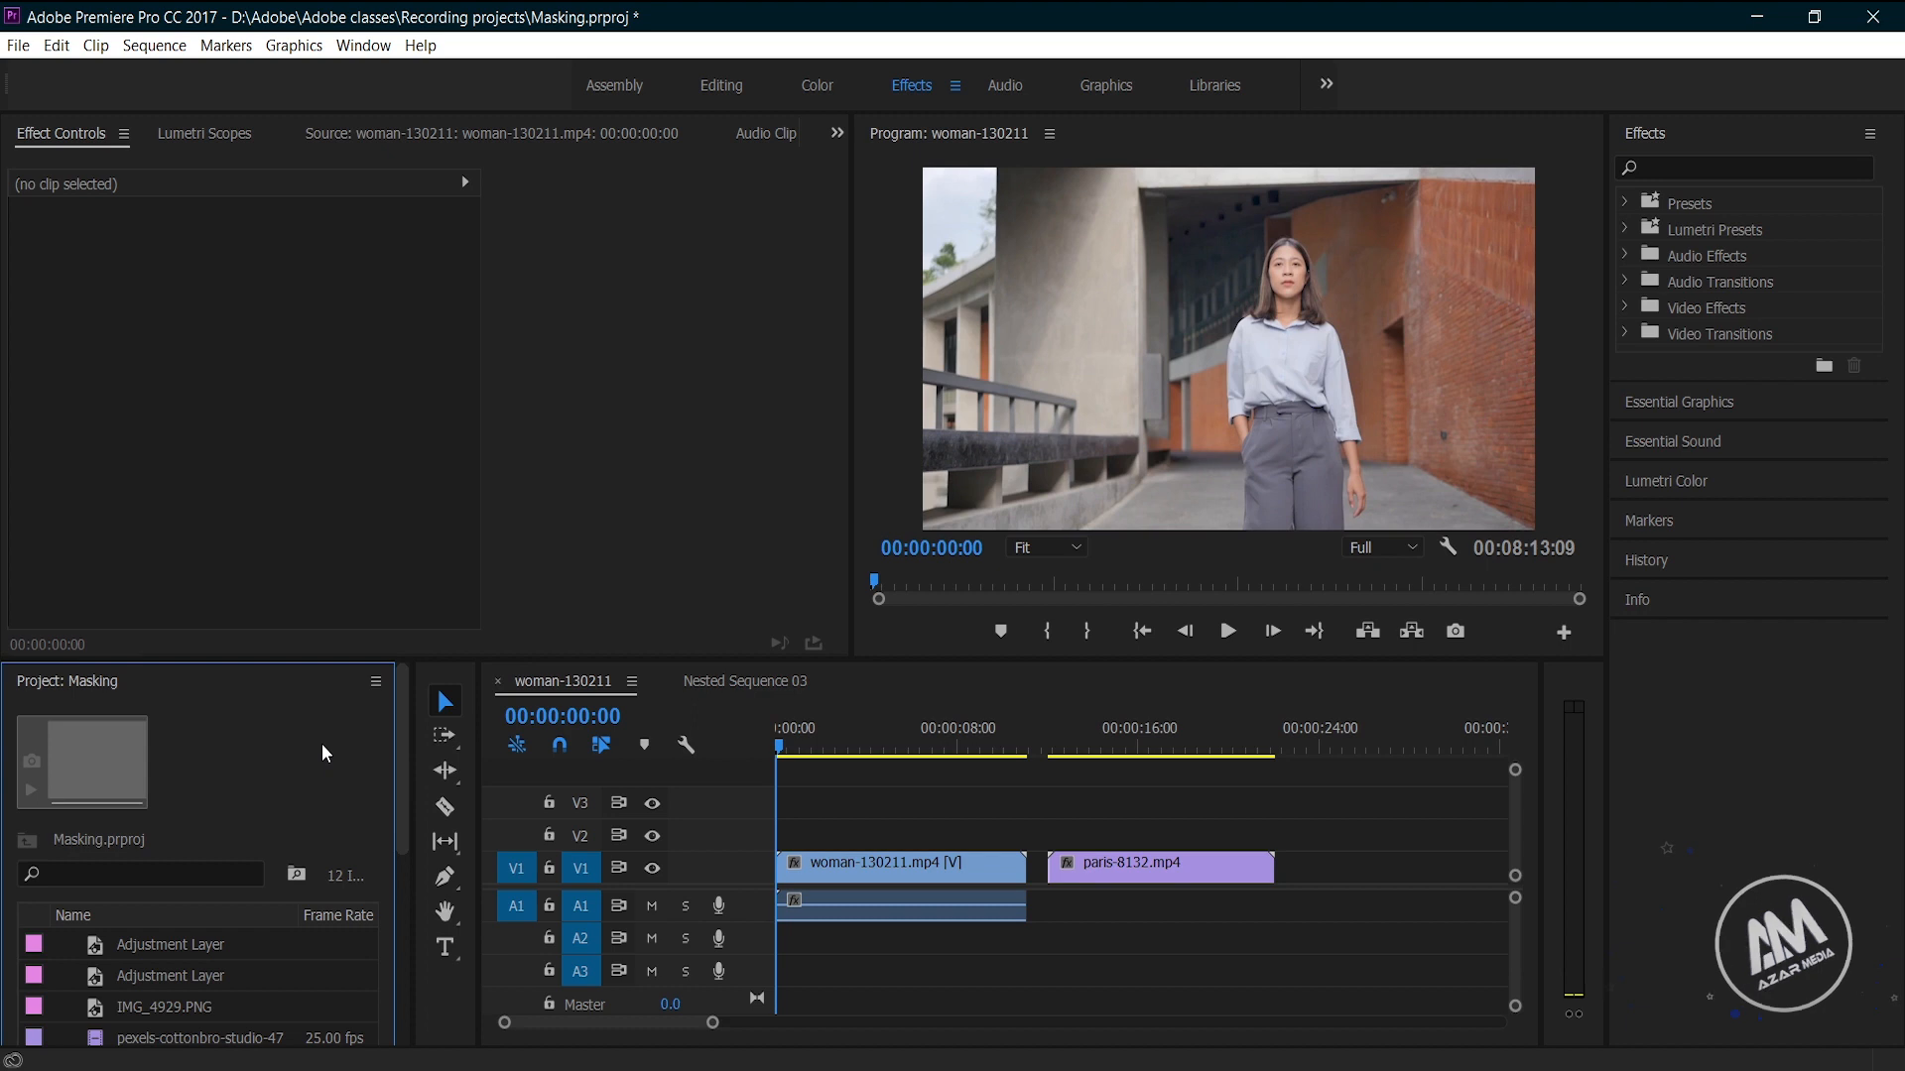
pyautogui.moveTo(401, 789); pyautogui.dragTo(389, 1010)
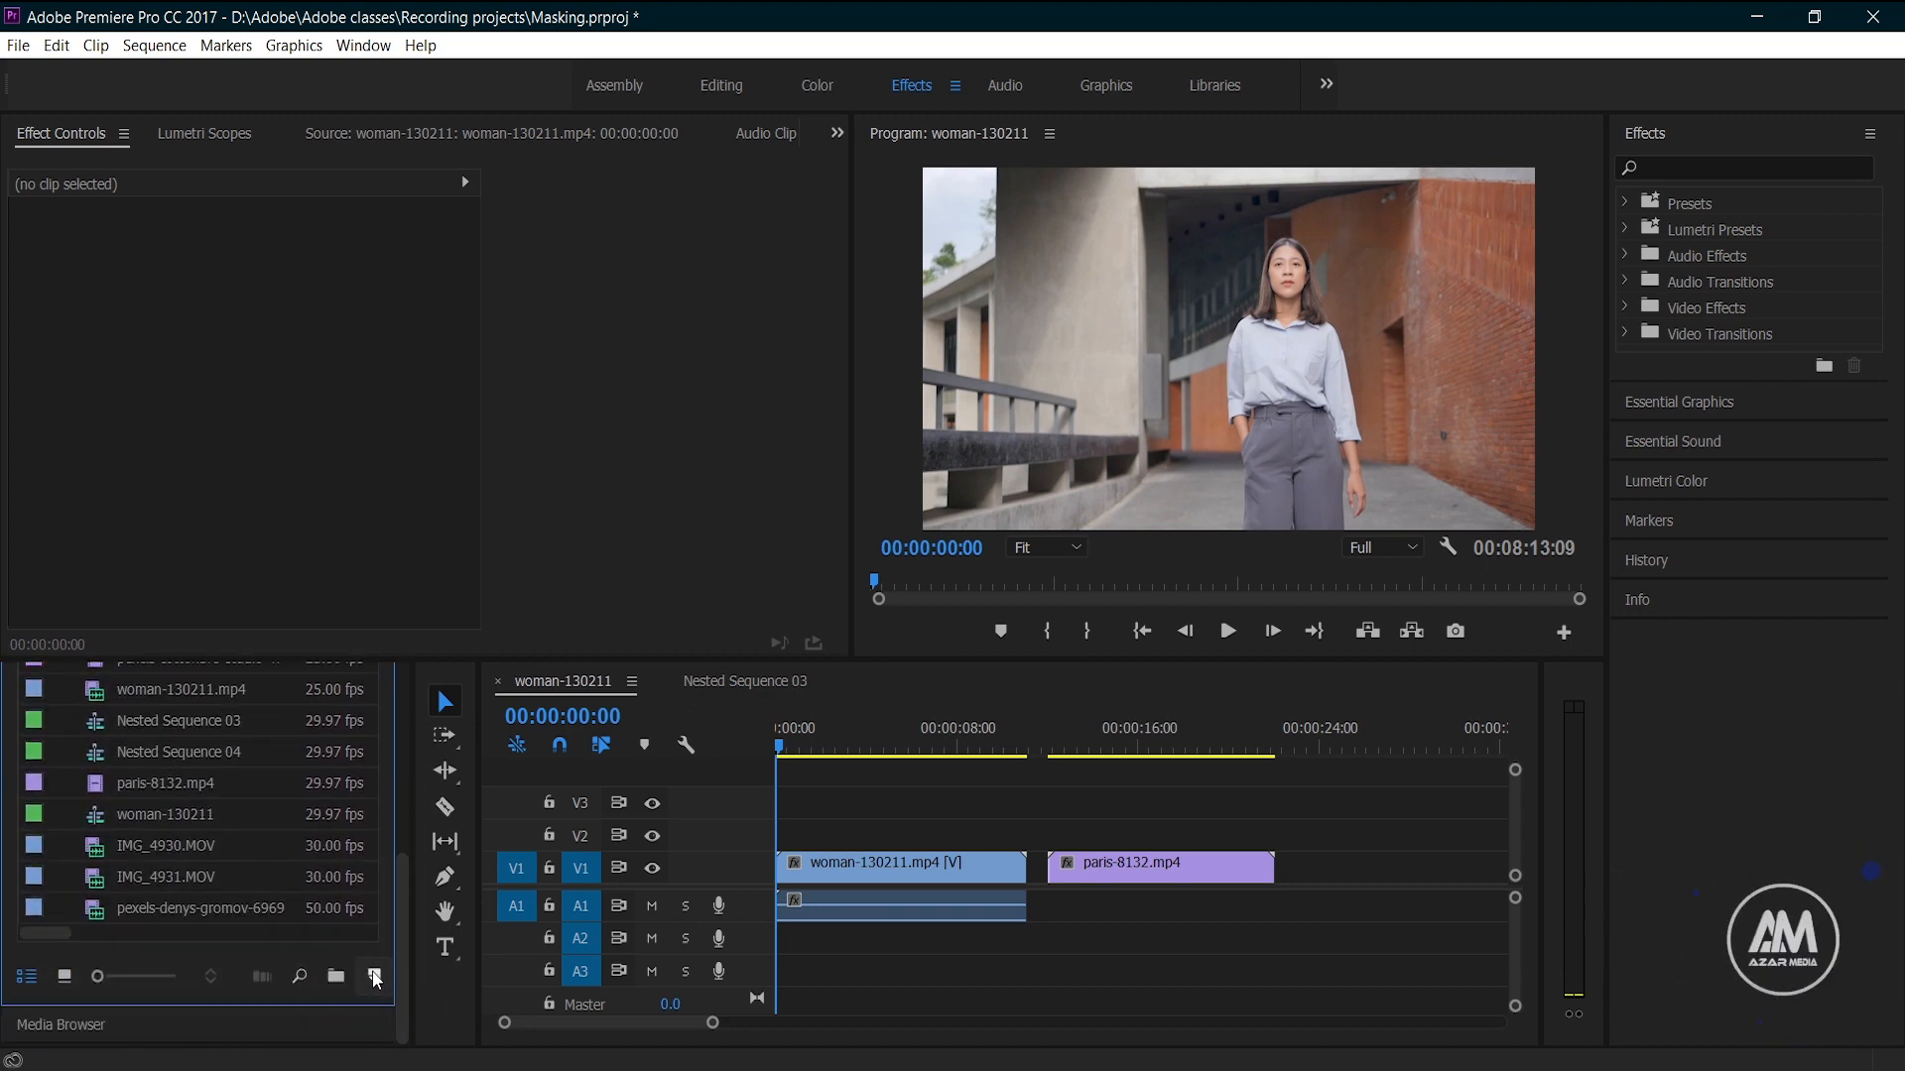
pyautogui.click(375, 978)
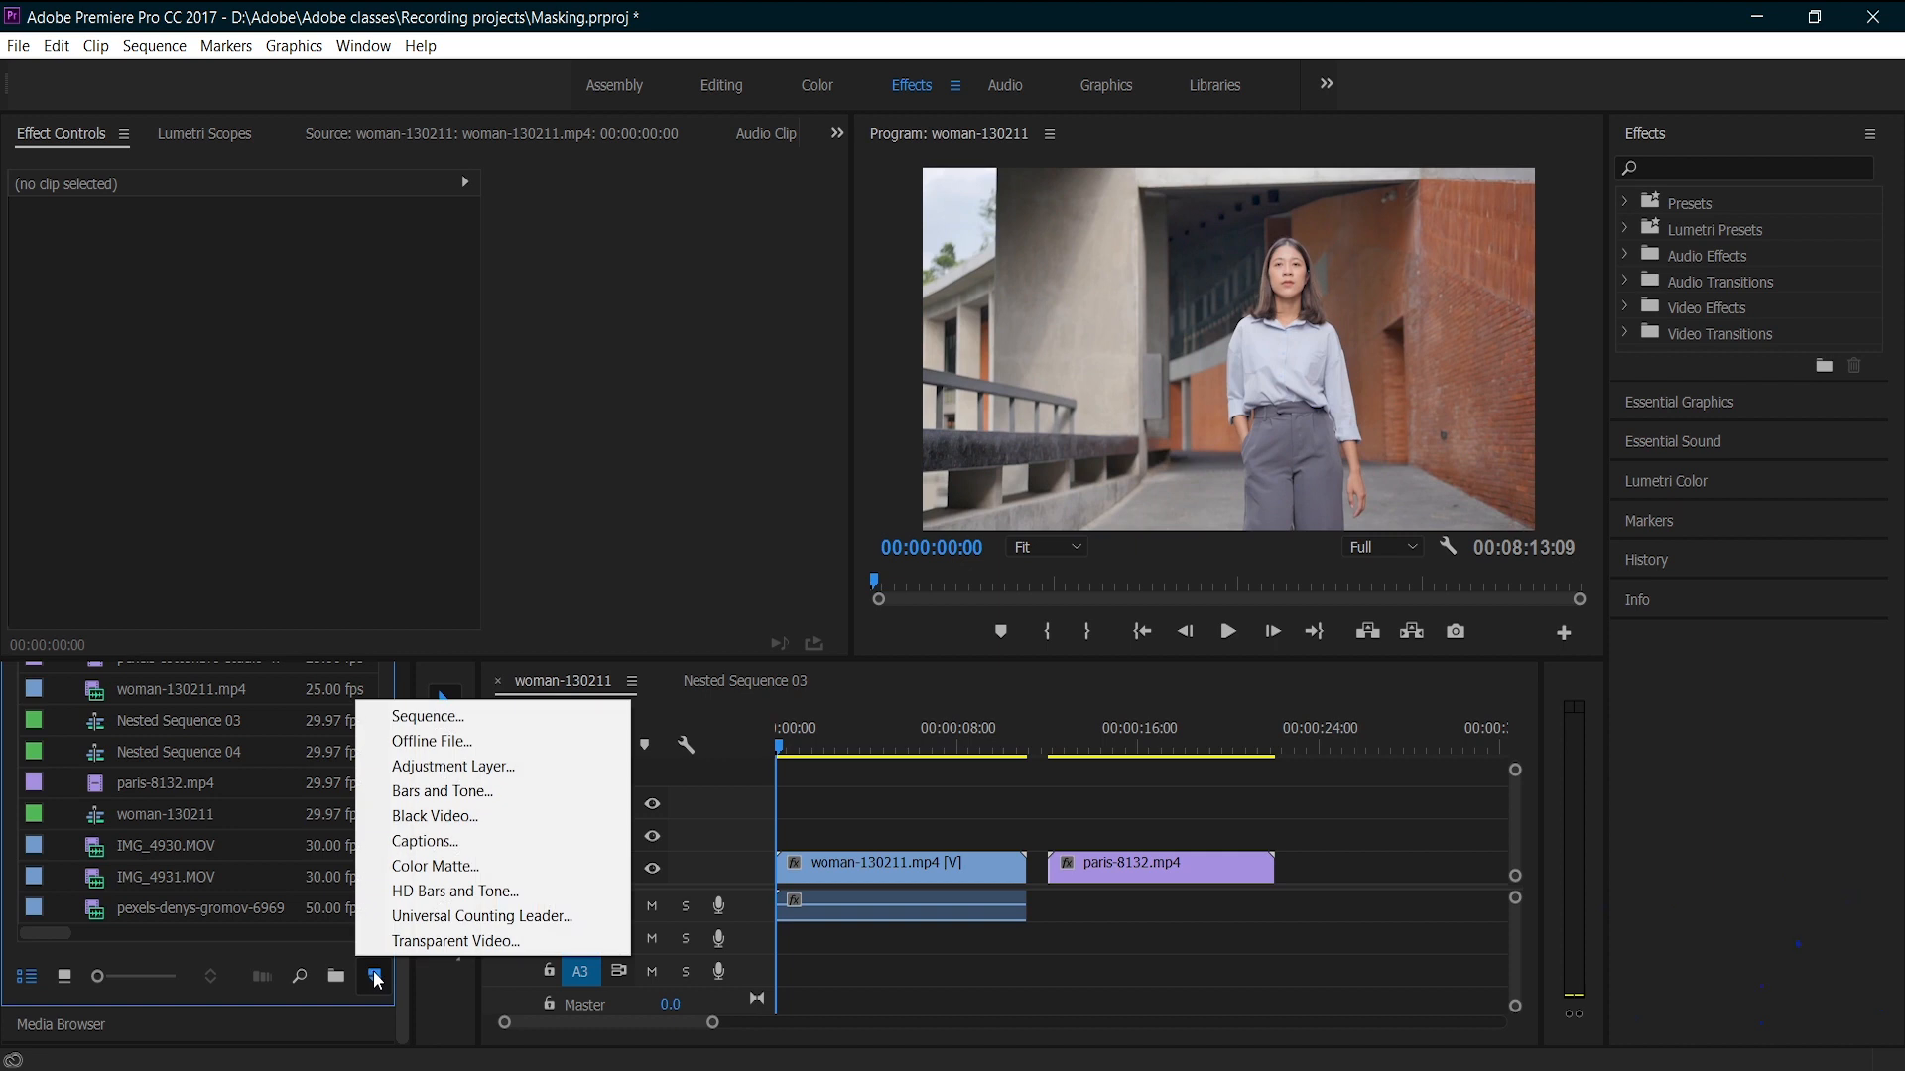
pyautogui.click(423, 770)
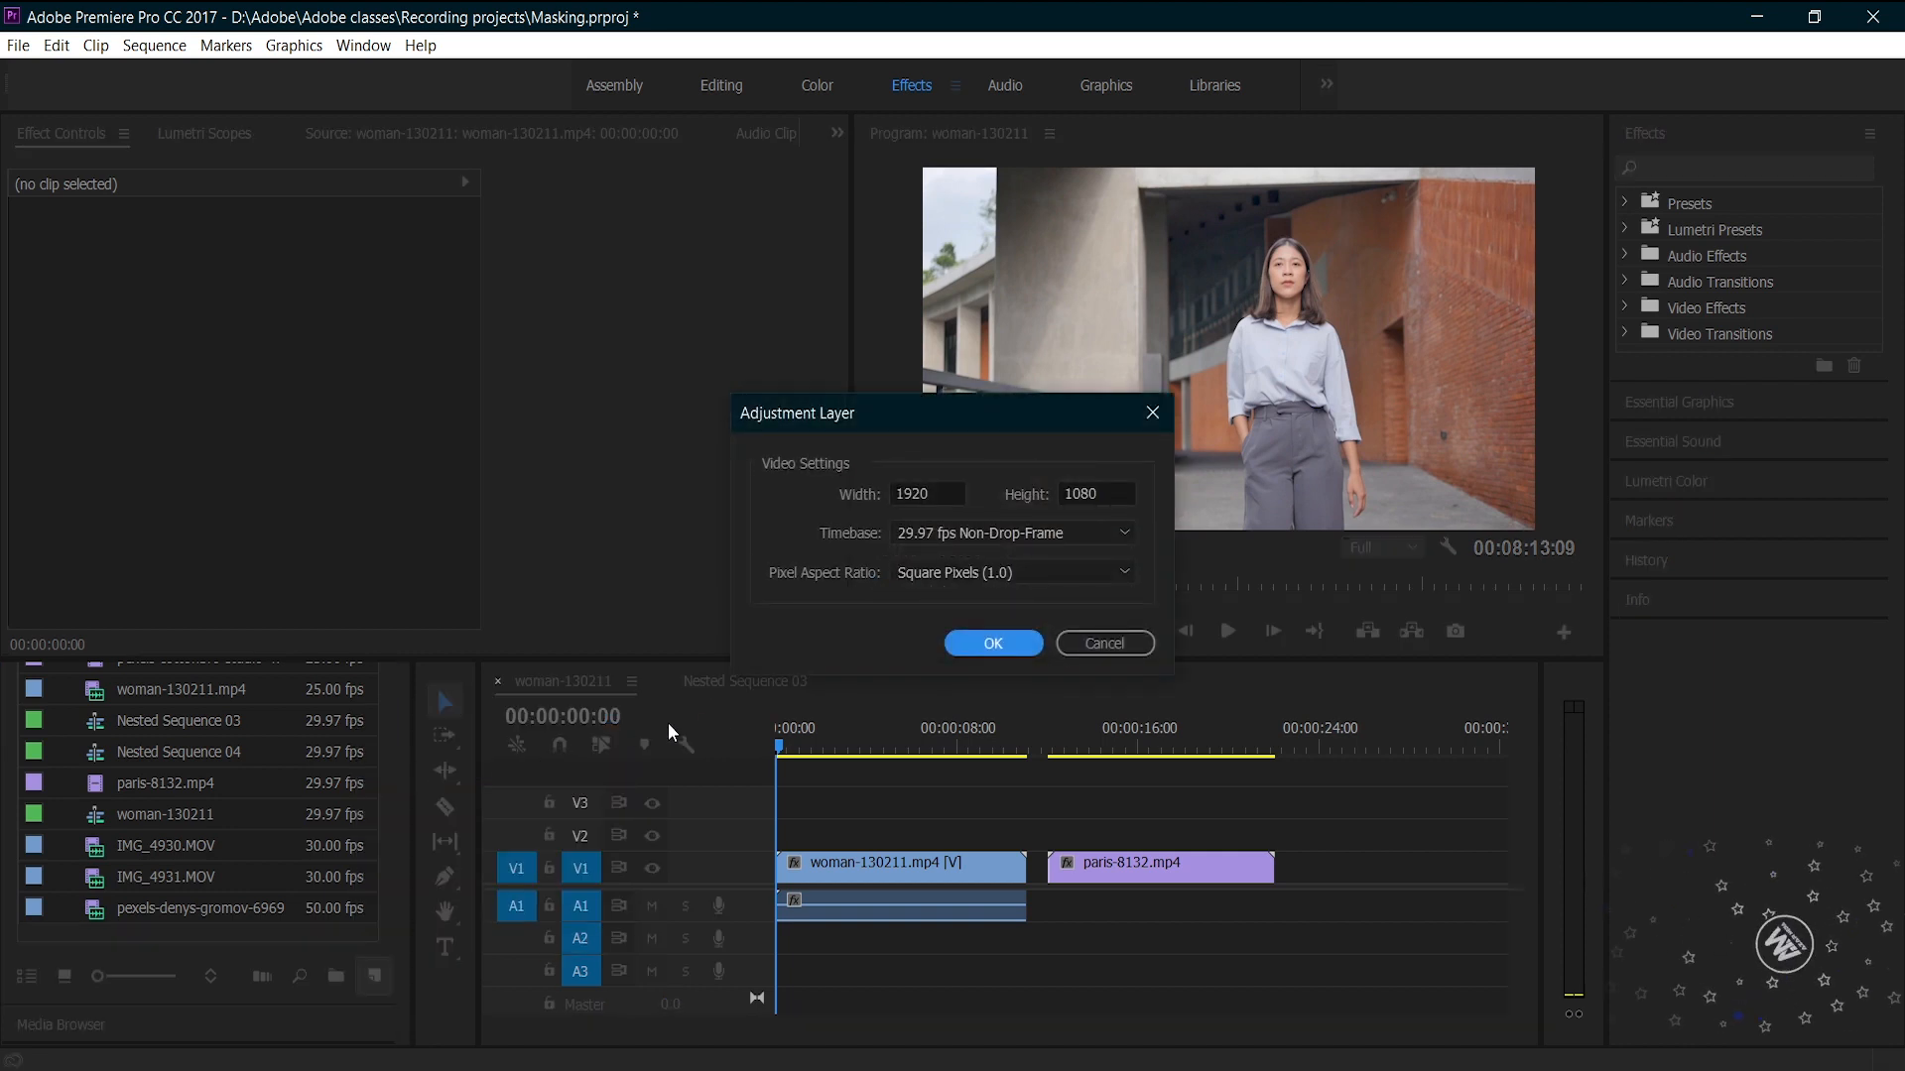
pyautogui.click(987, 646)
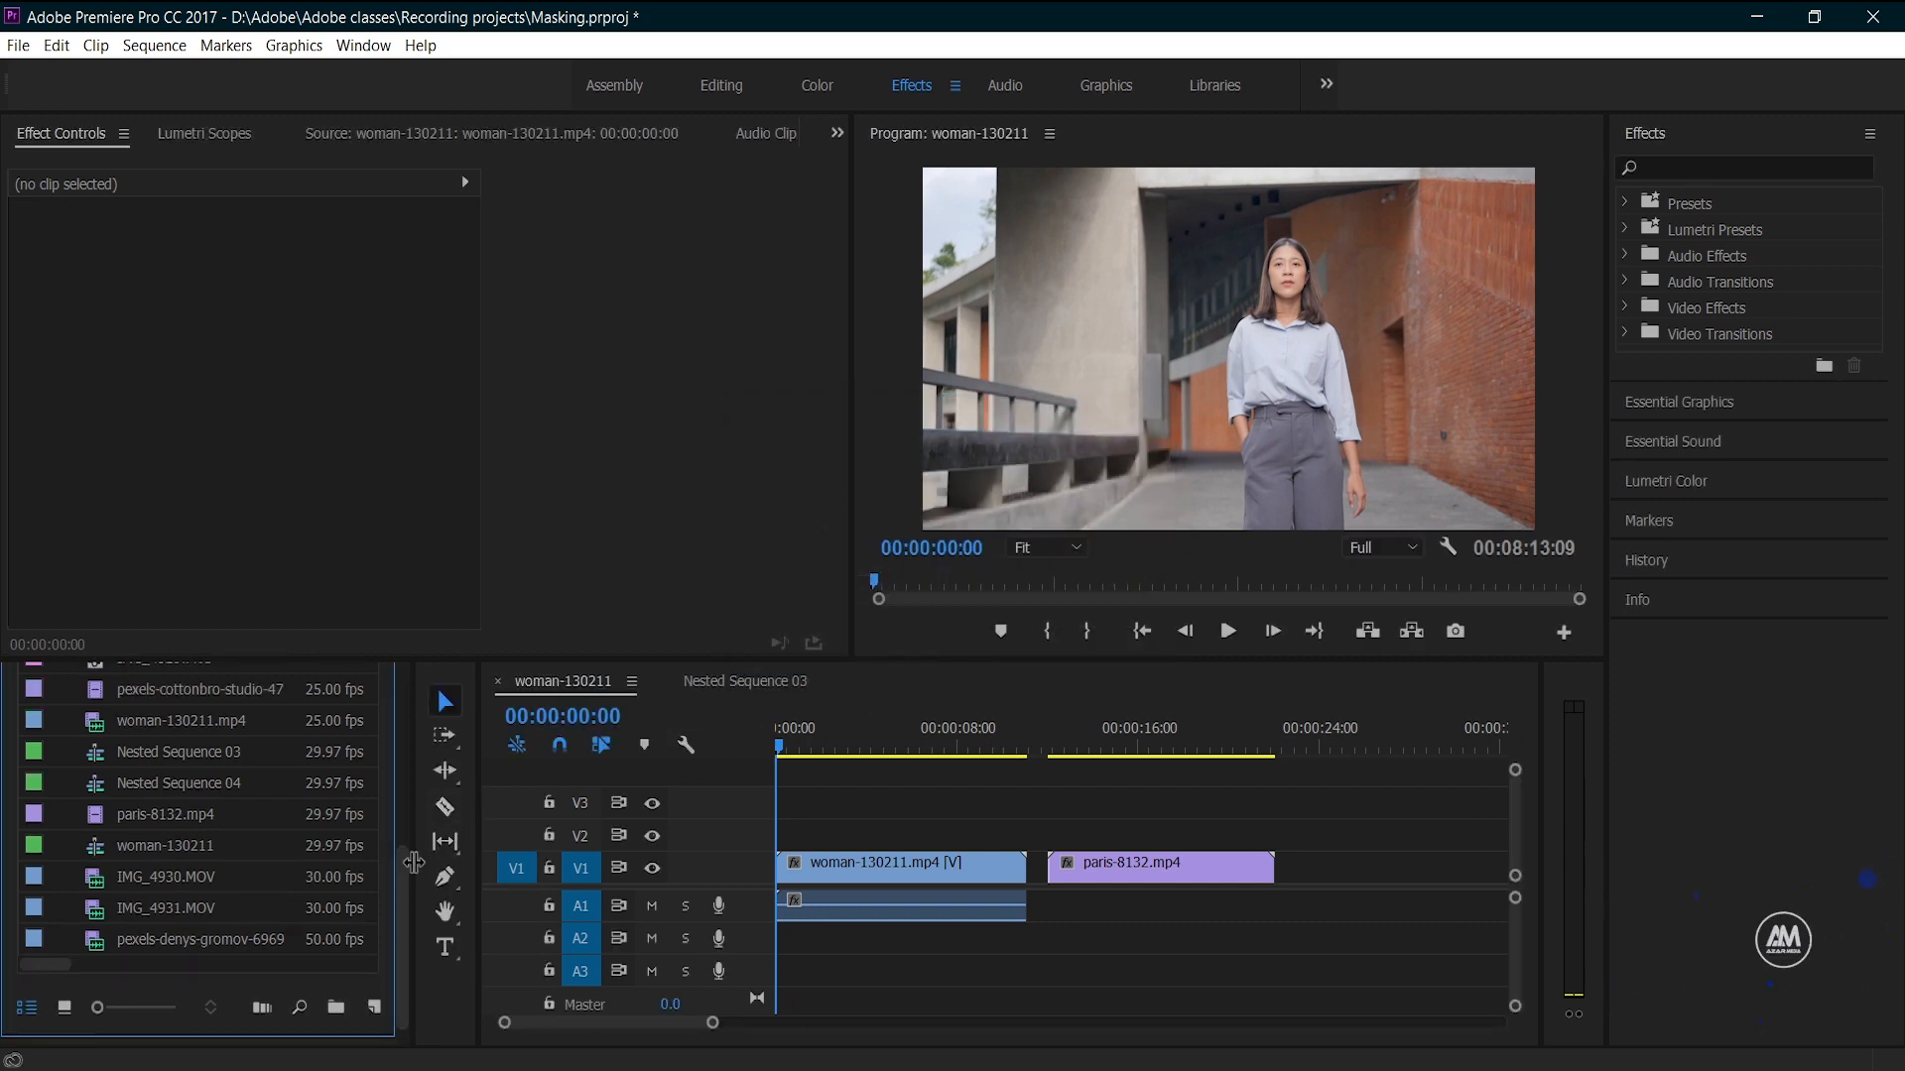
pyautogui.moveTo(407, 884); pyautogui.dragTo(407, 760)
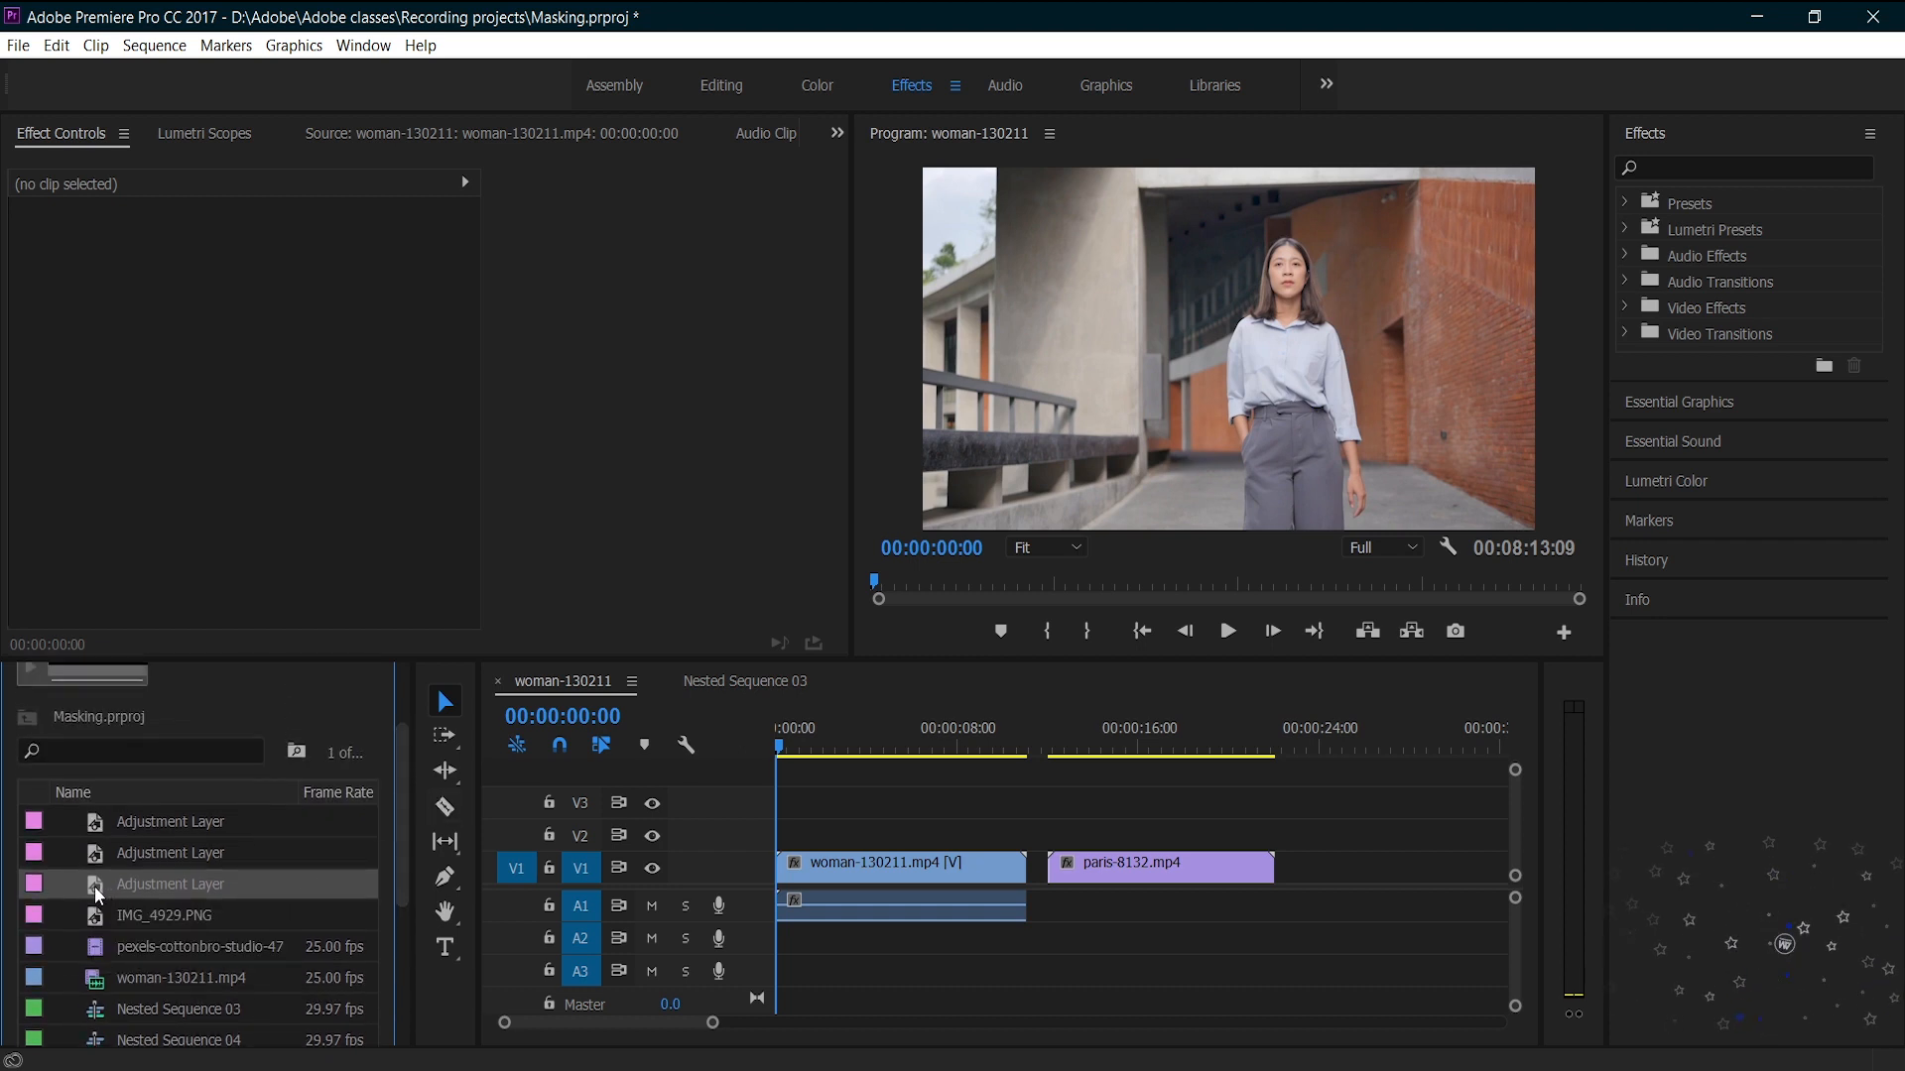
pyautogui.moveTo(94, 887); pyautogui.dragTo(1010, 855)
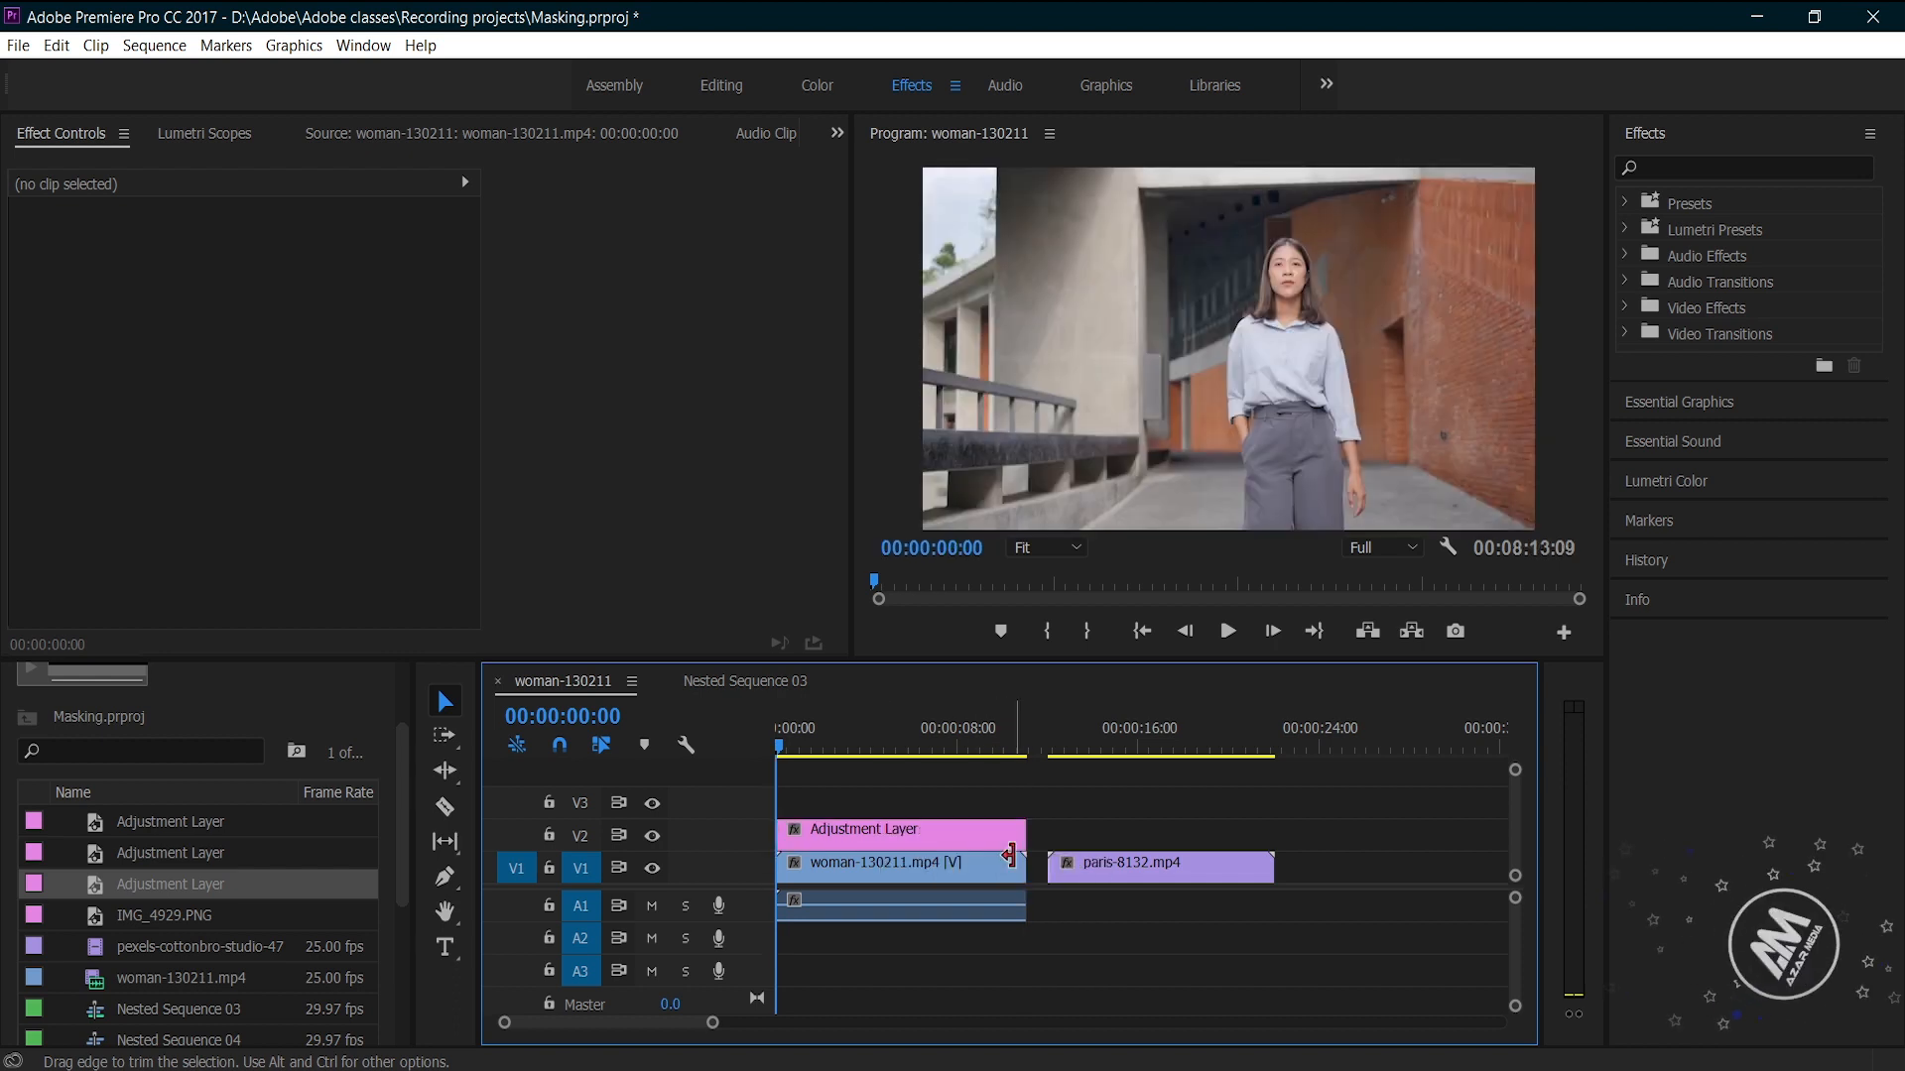
# Find the Gaussian Blur video effect and apply it to the adjustment layer on V2
pyautogui.click(956, 840)
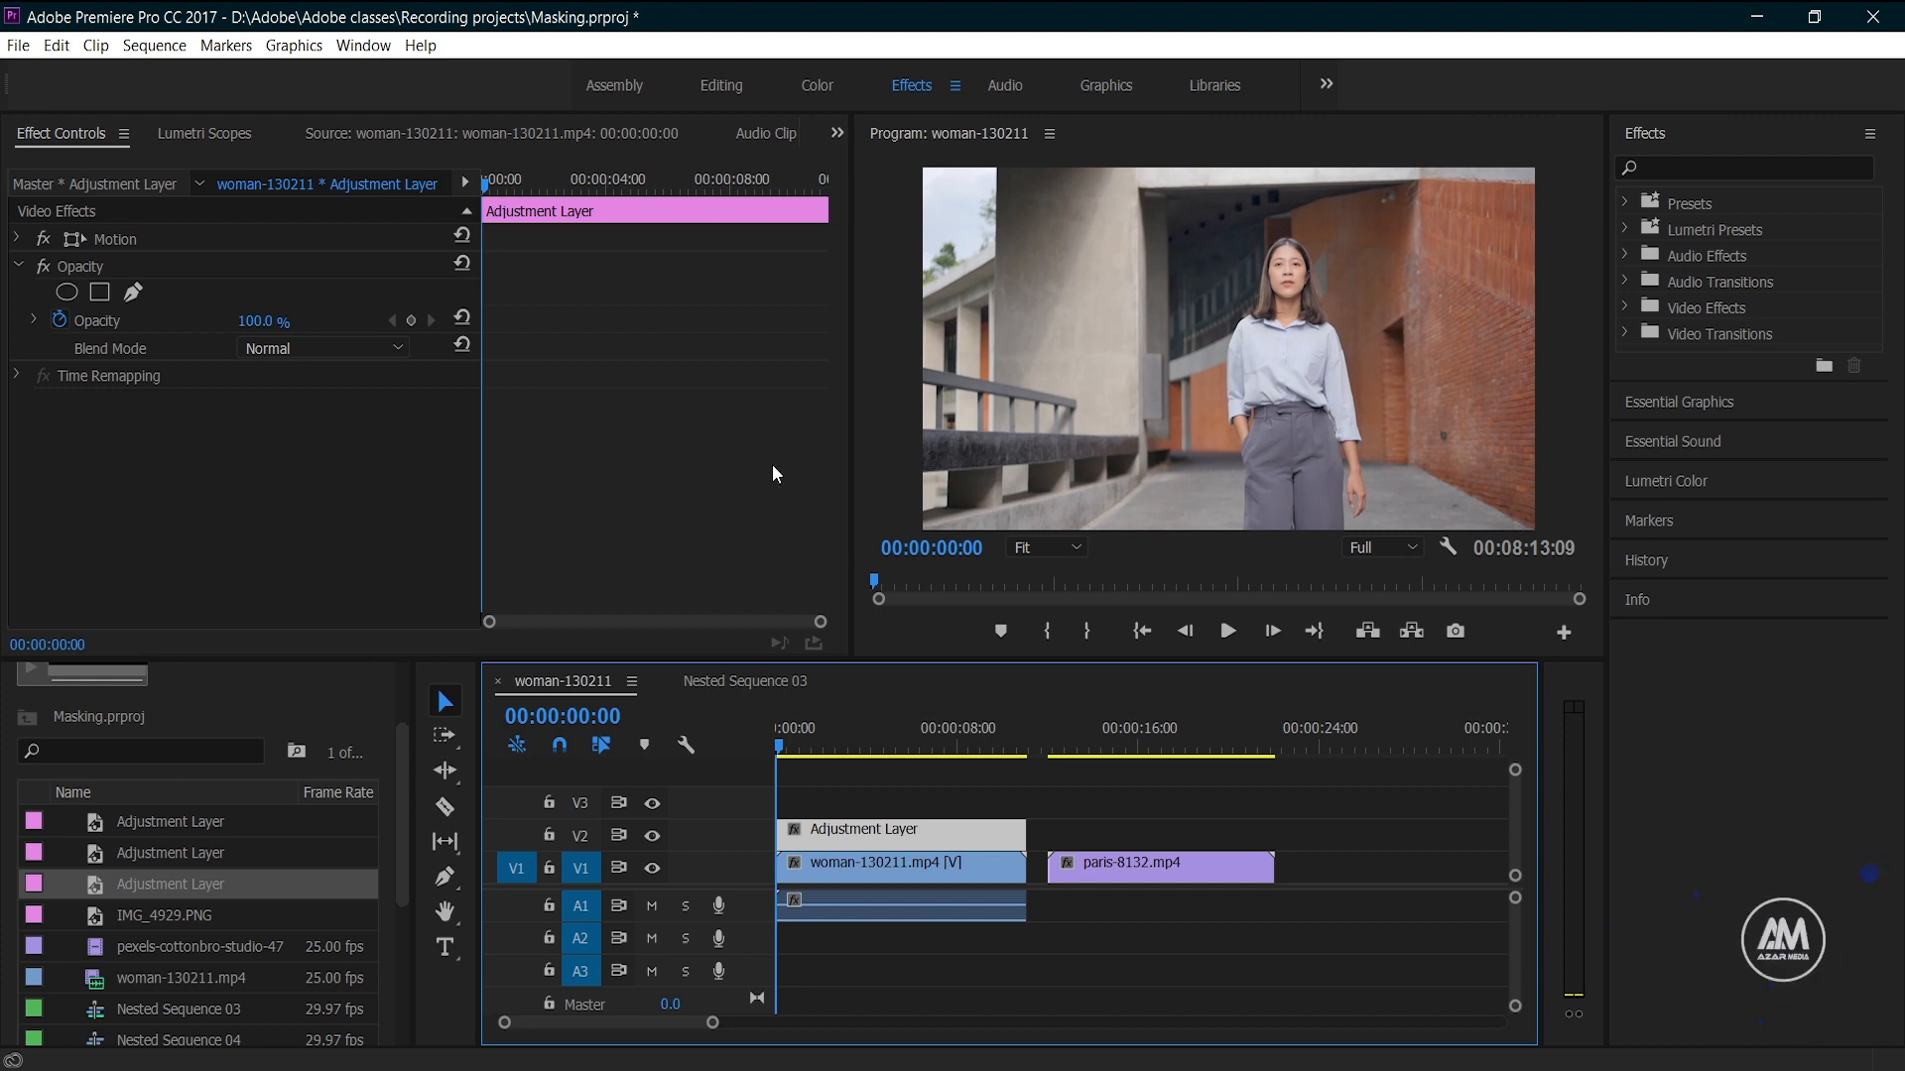
pyautogui.click(1670, 170)
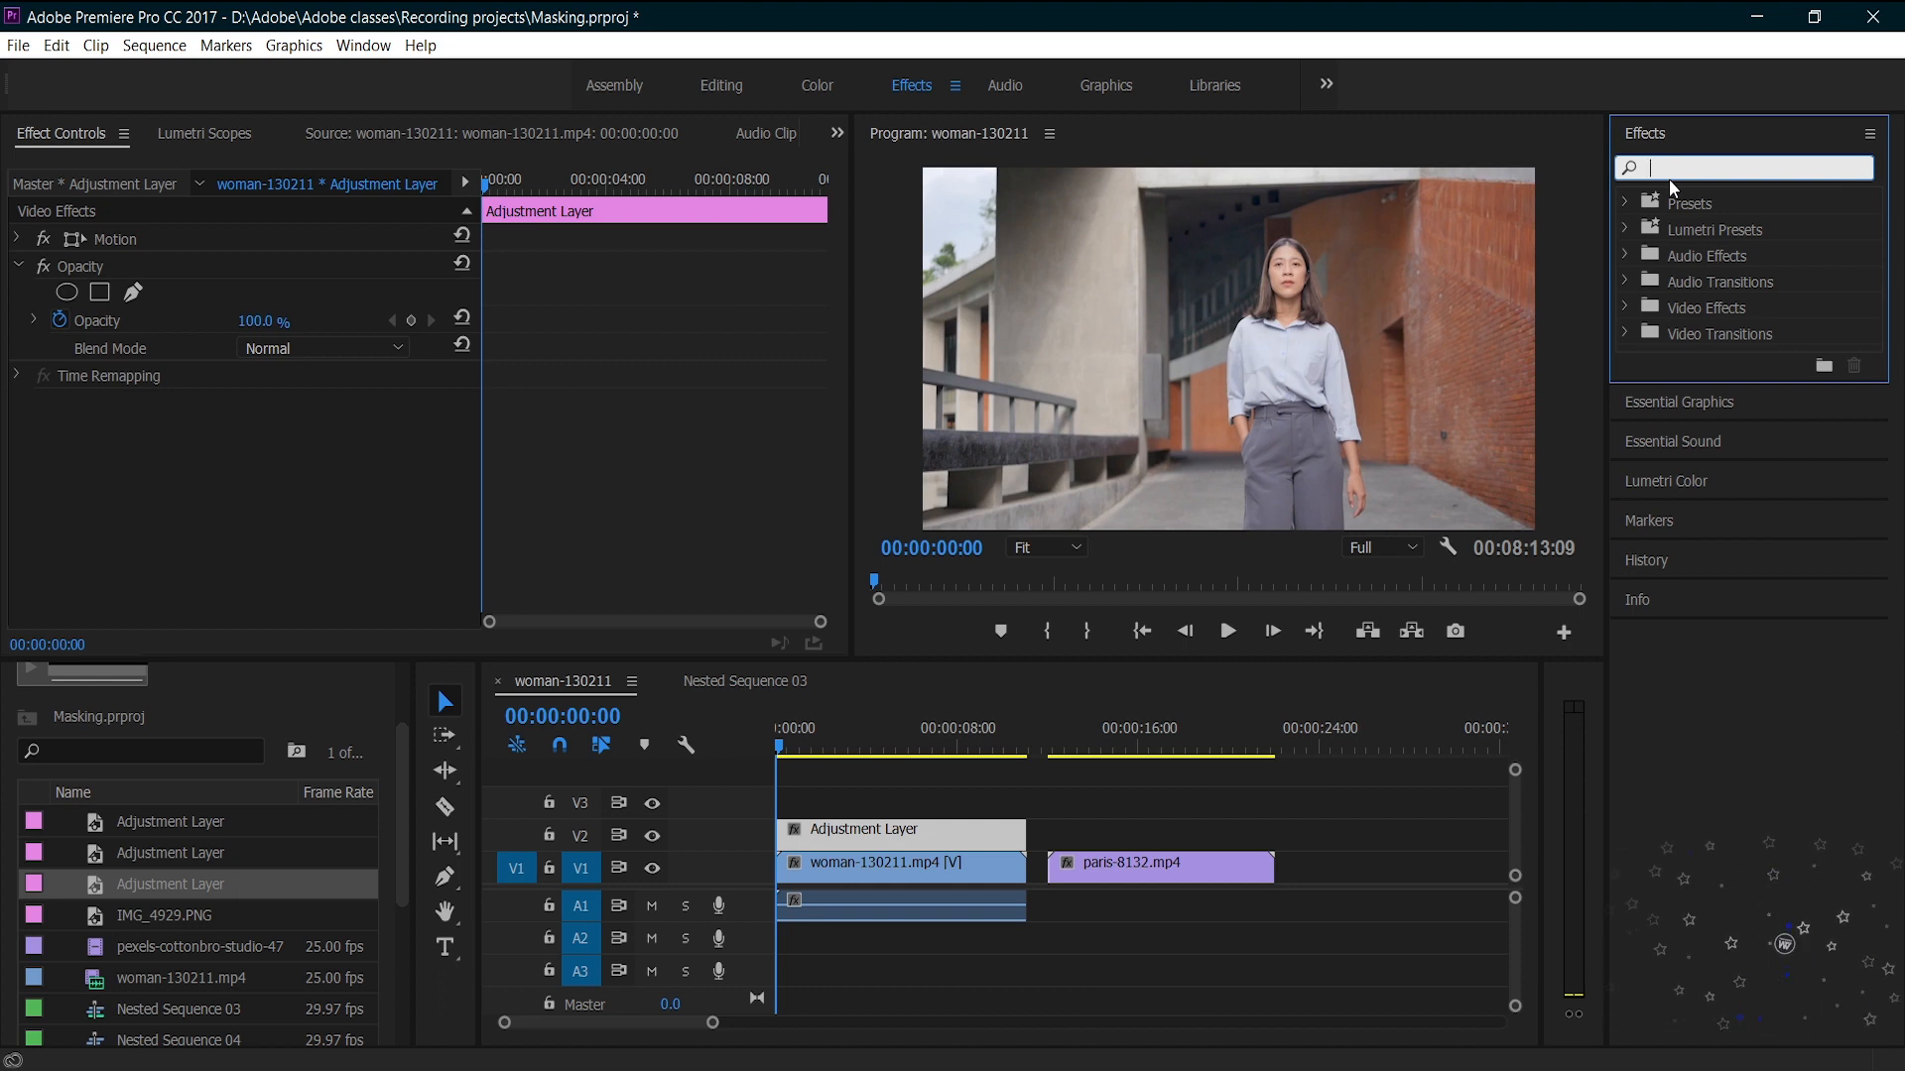
pyautogui.write('Gau')
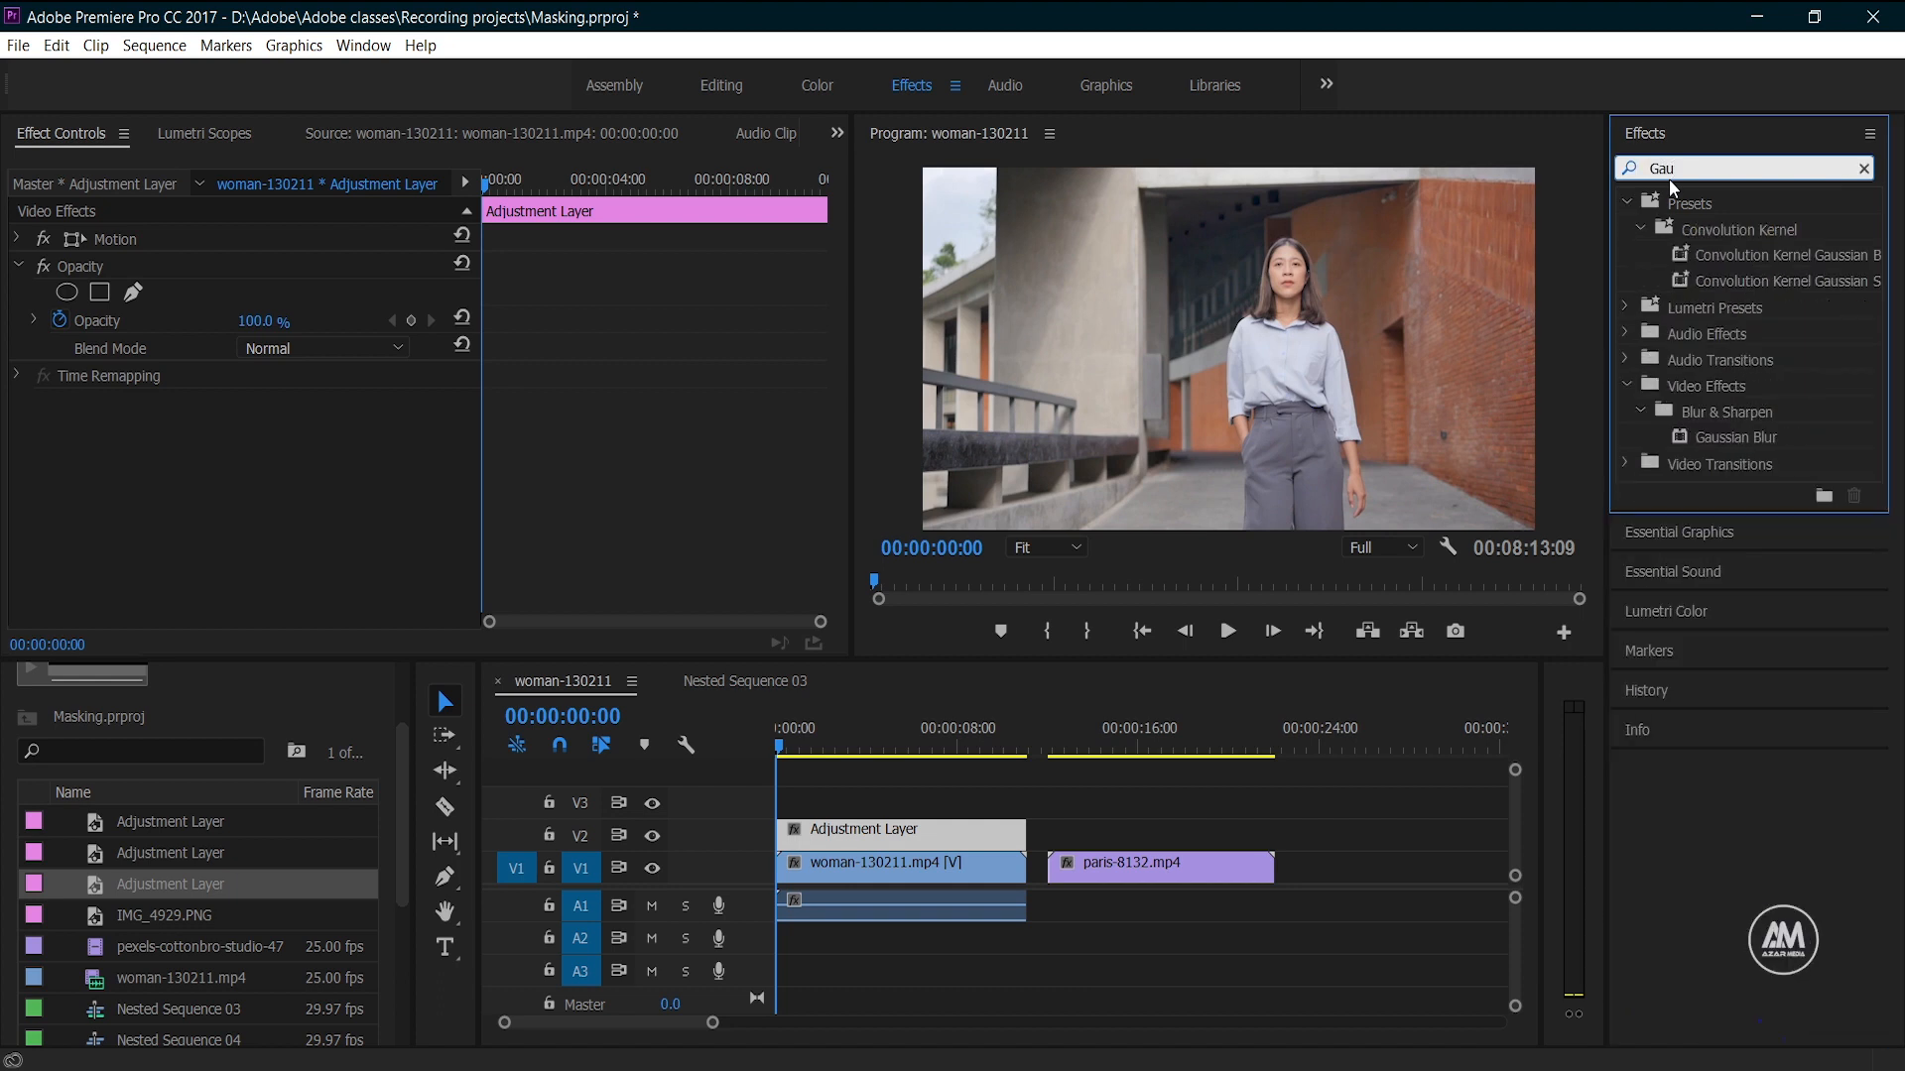
pyautogui.write('s')
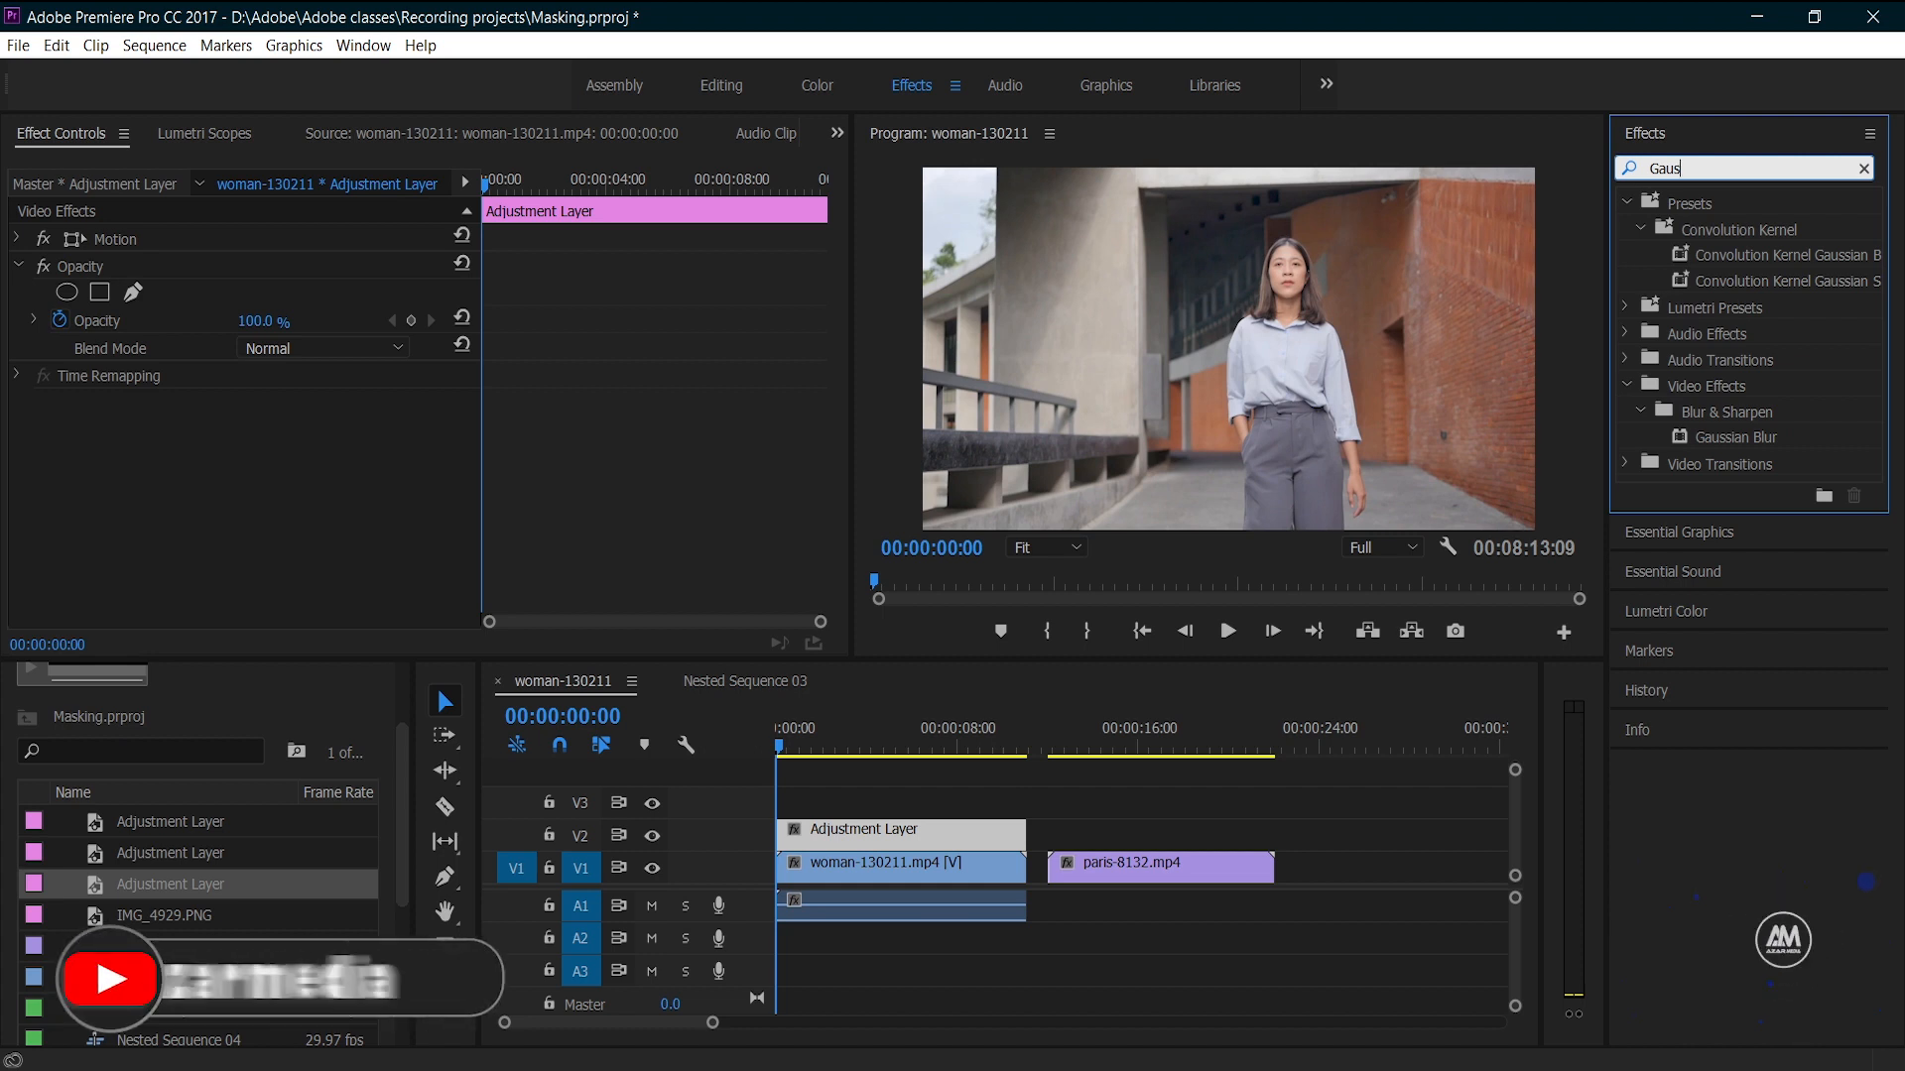
pyautogui.click(1683, 441)
pyautogui.moveTo(1307, 737); pyautogui.dragTo(901, 831)
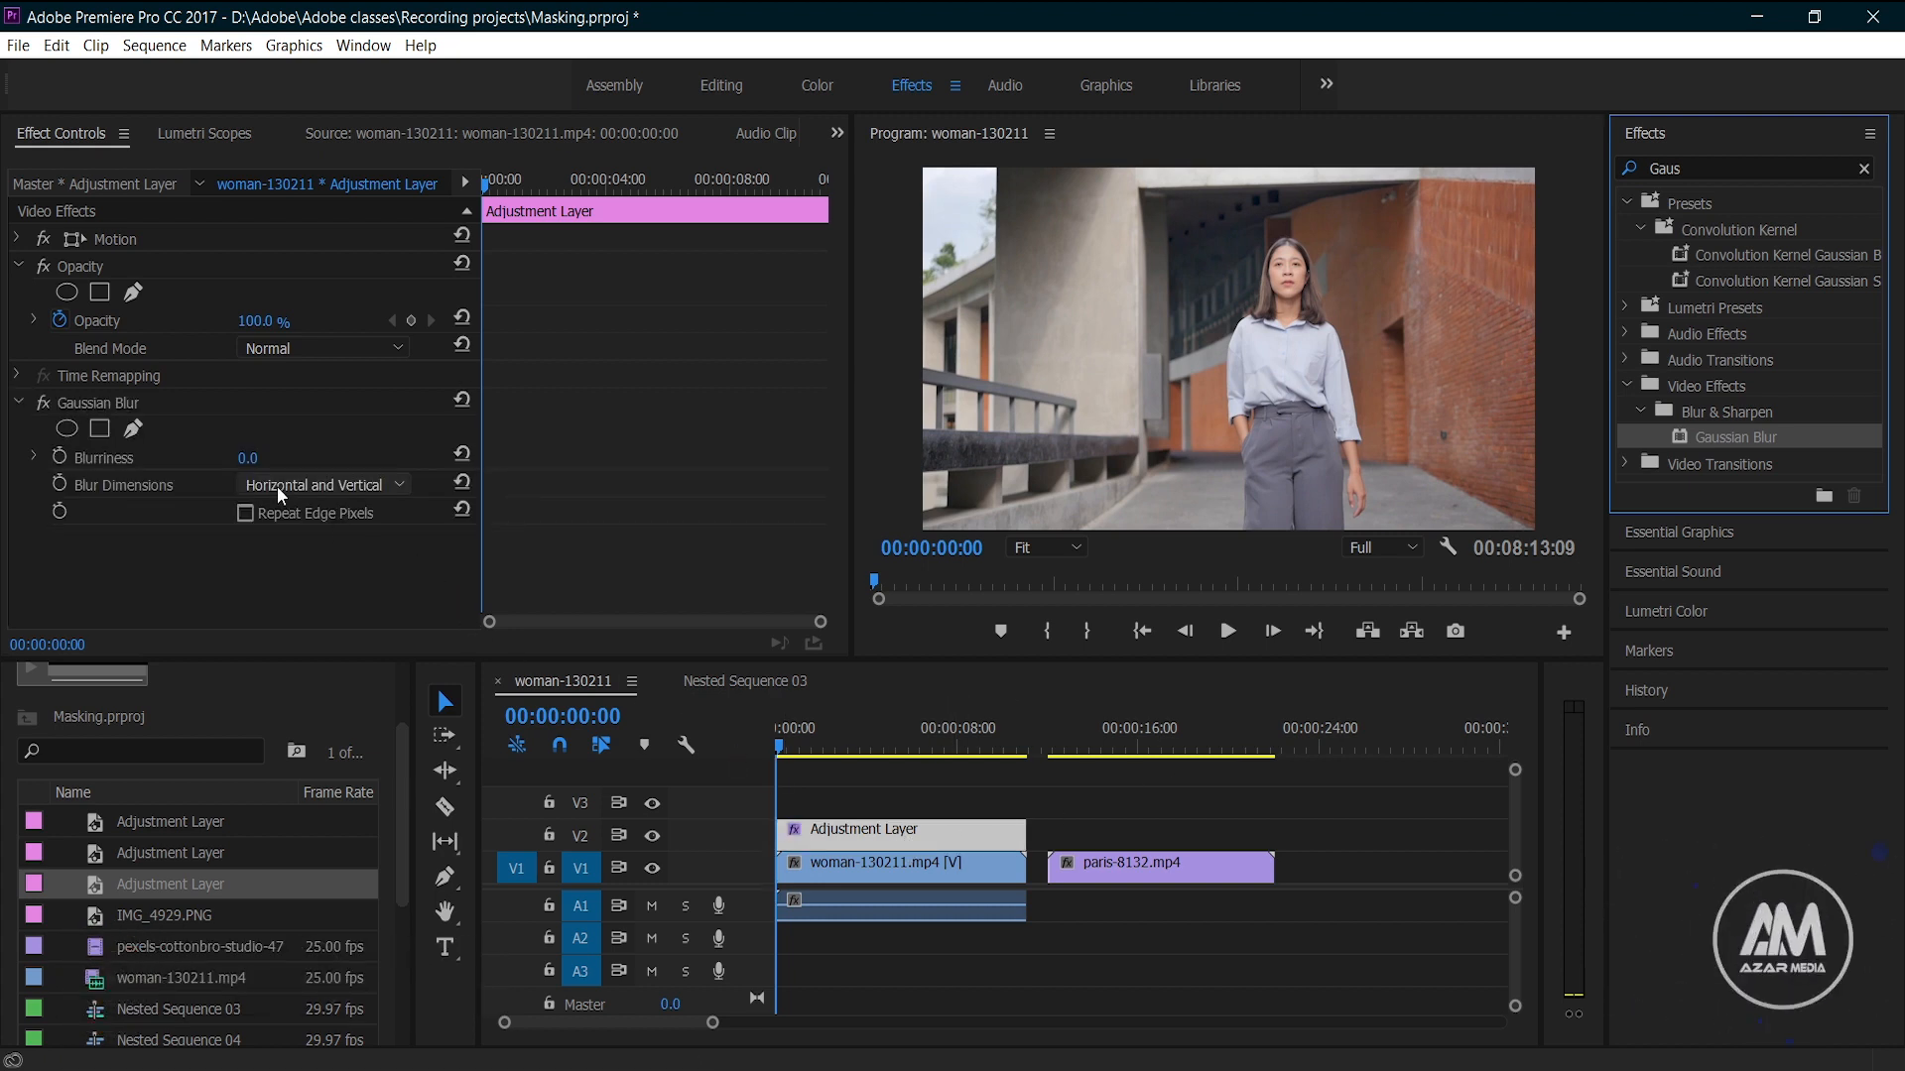
# Set the Gaussian Blur's Blurriness to 70 and enable Repeat Edge Pixels
pyautogui.click(268, 452)
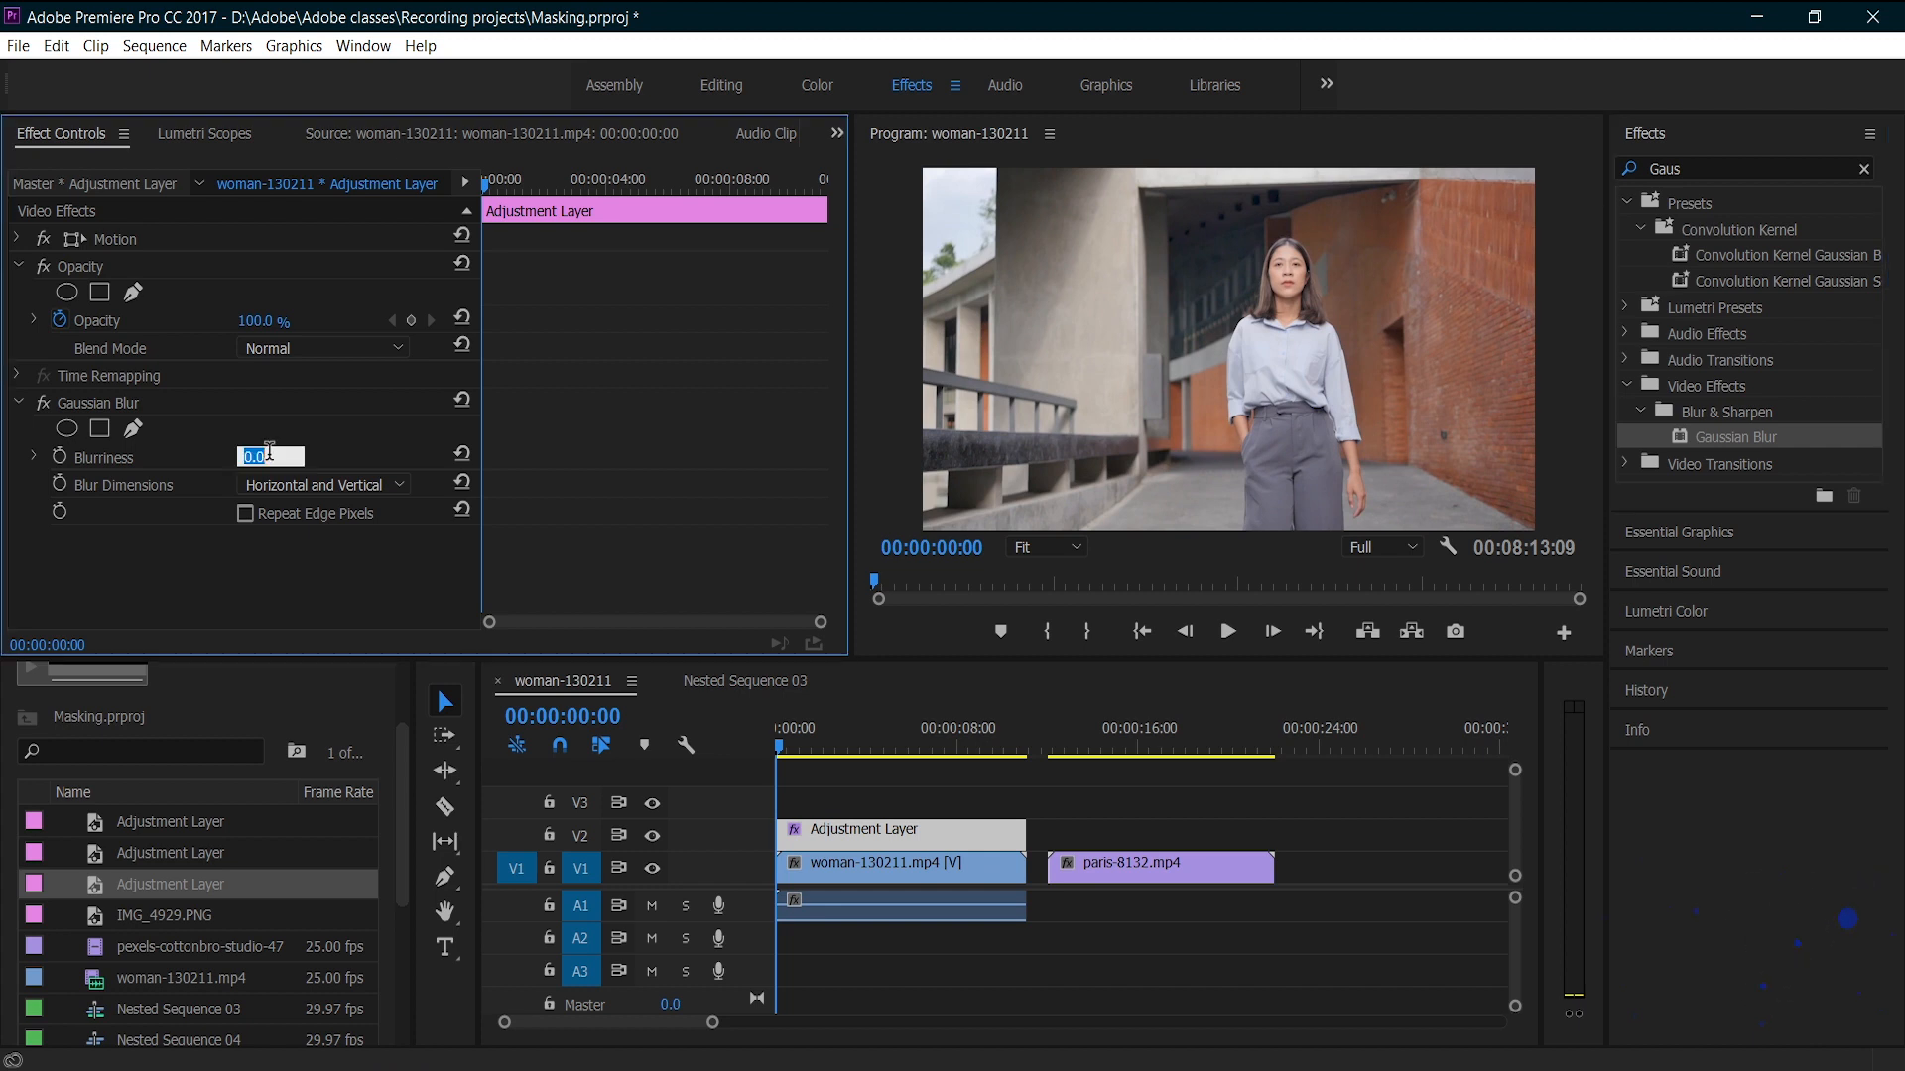
pyautogui.write('70')
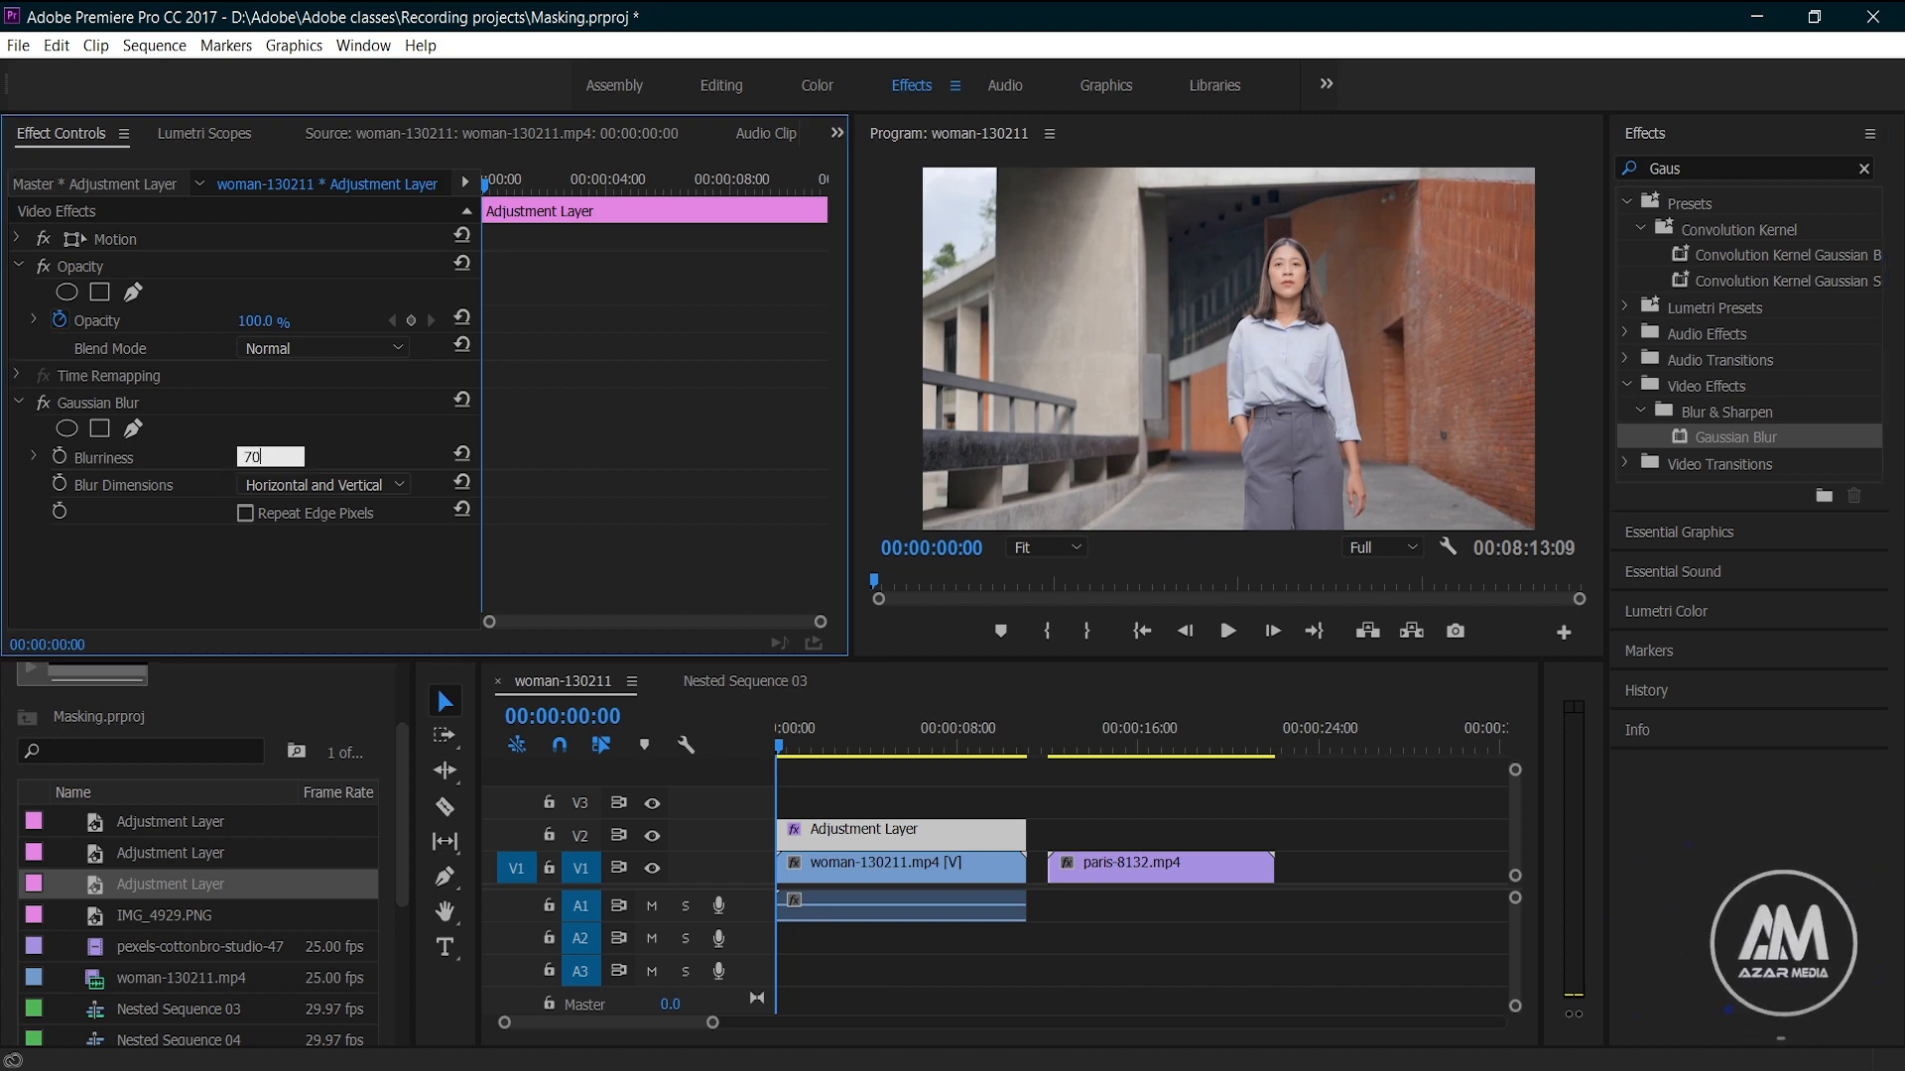
pyautogui.press('Return')
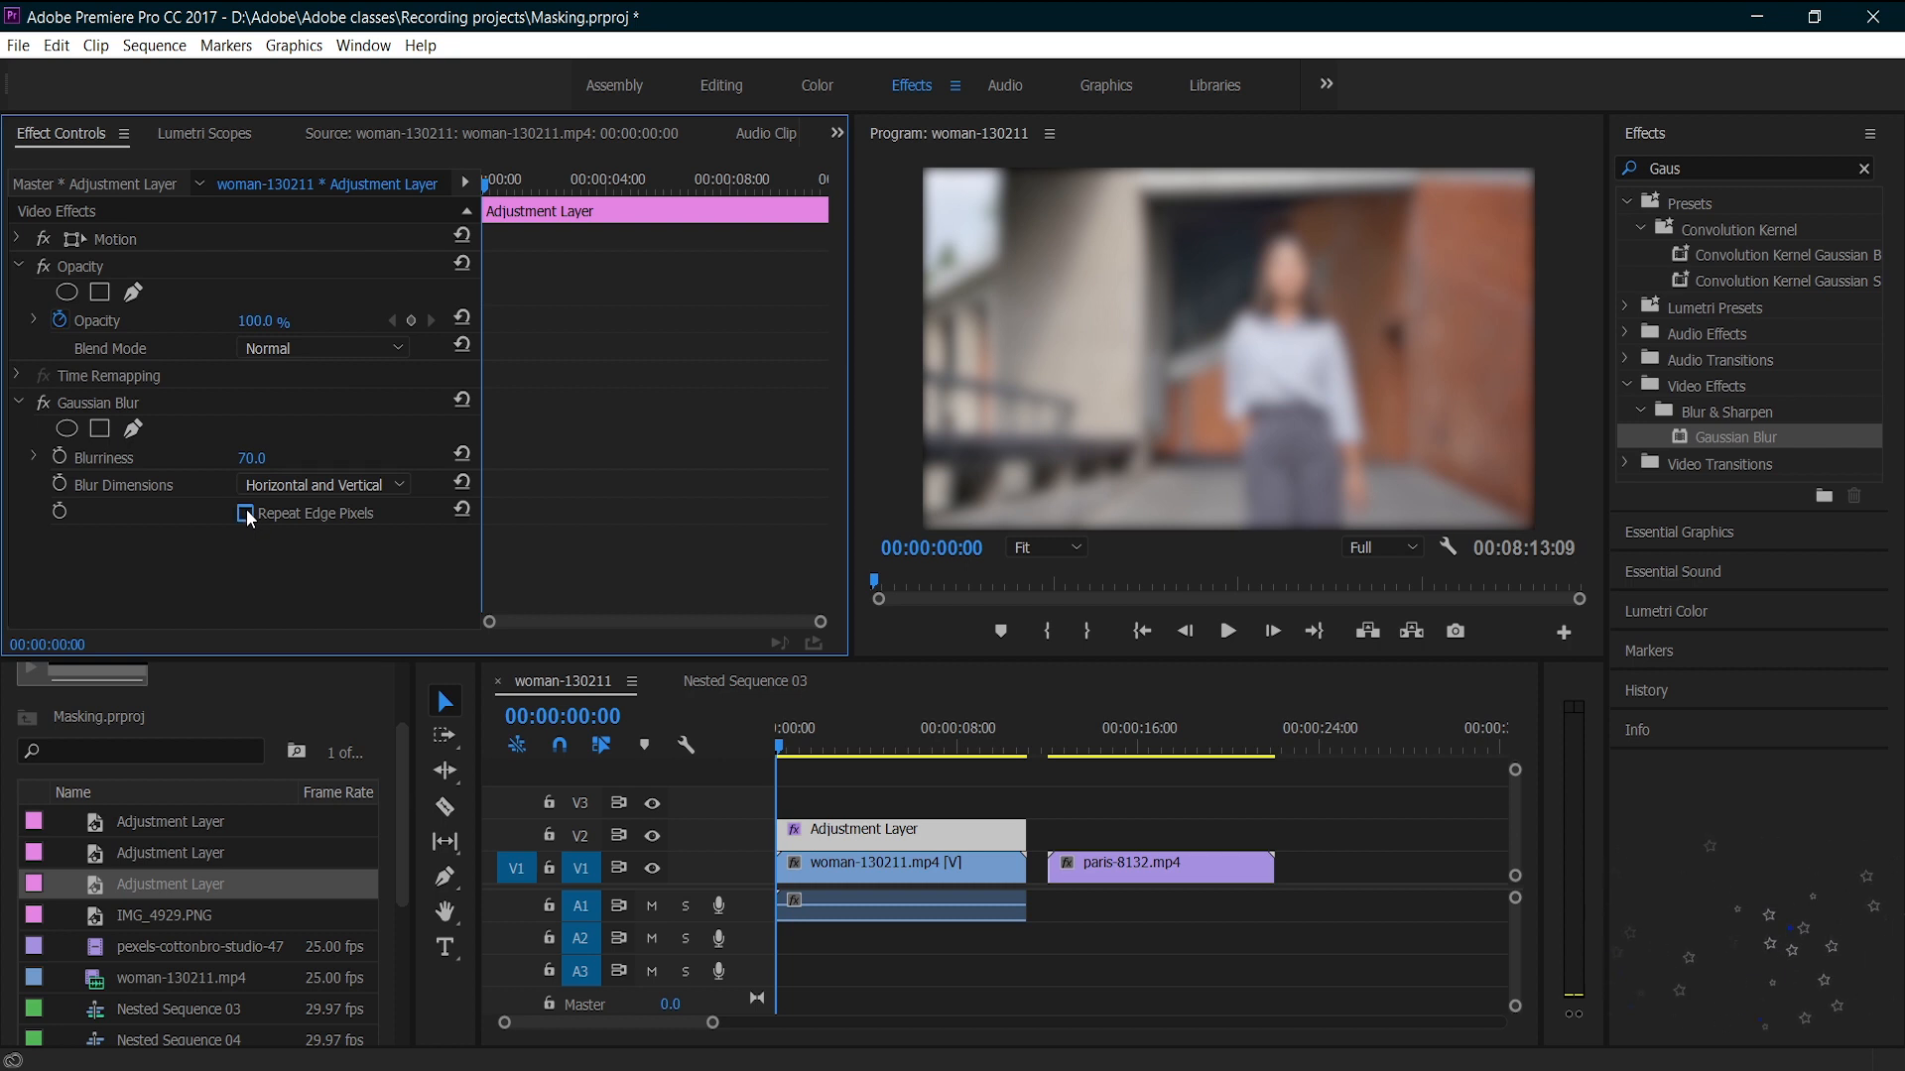
pyautogui.click(246, 514)
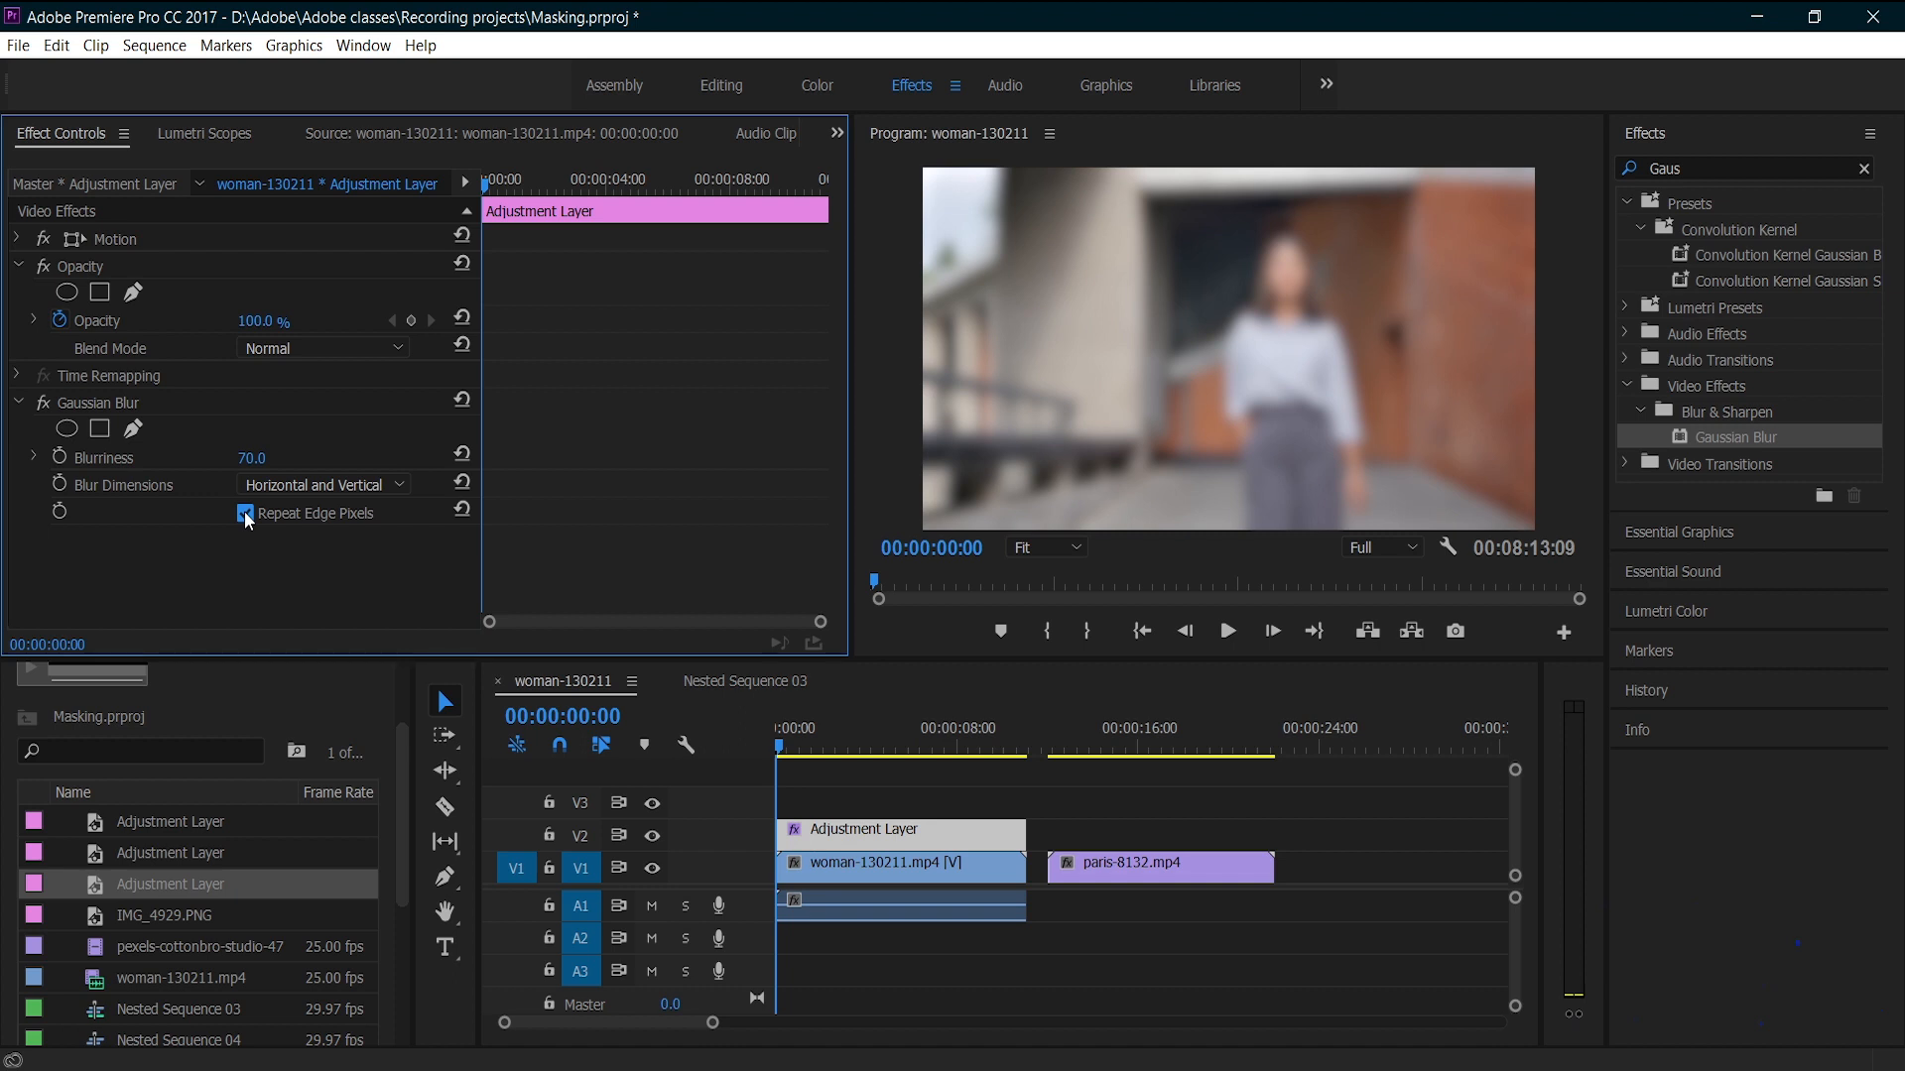
# Add an elliptical mask to the adjustment layer's Gaussian Blur and shrink it over the woman's face
pyautogui.click(67, 429)
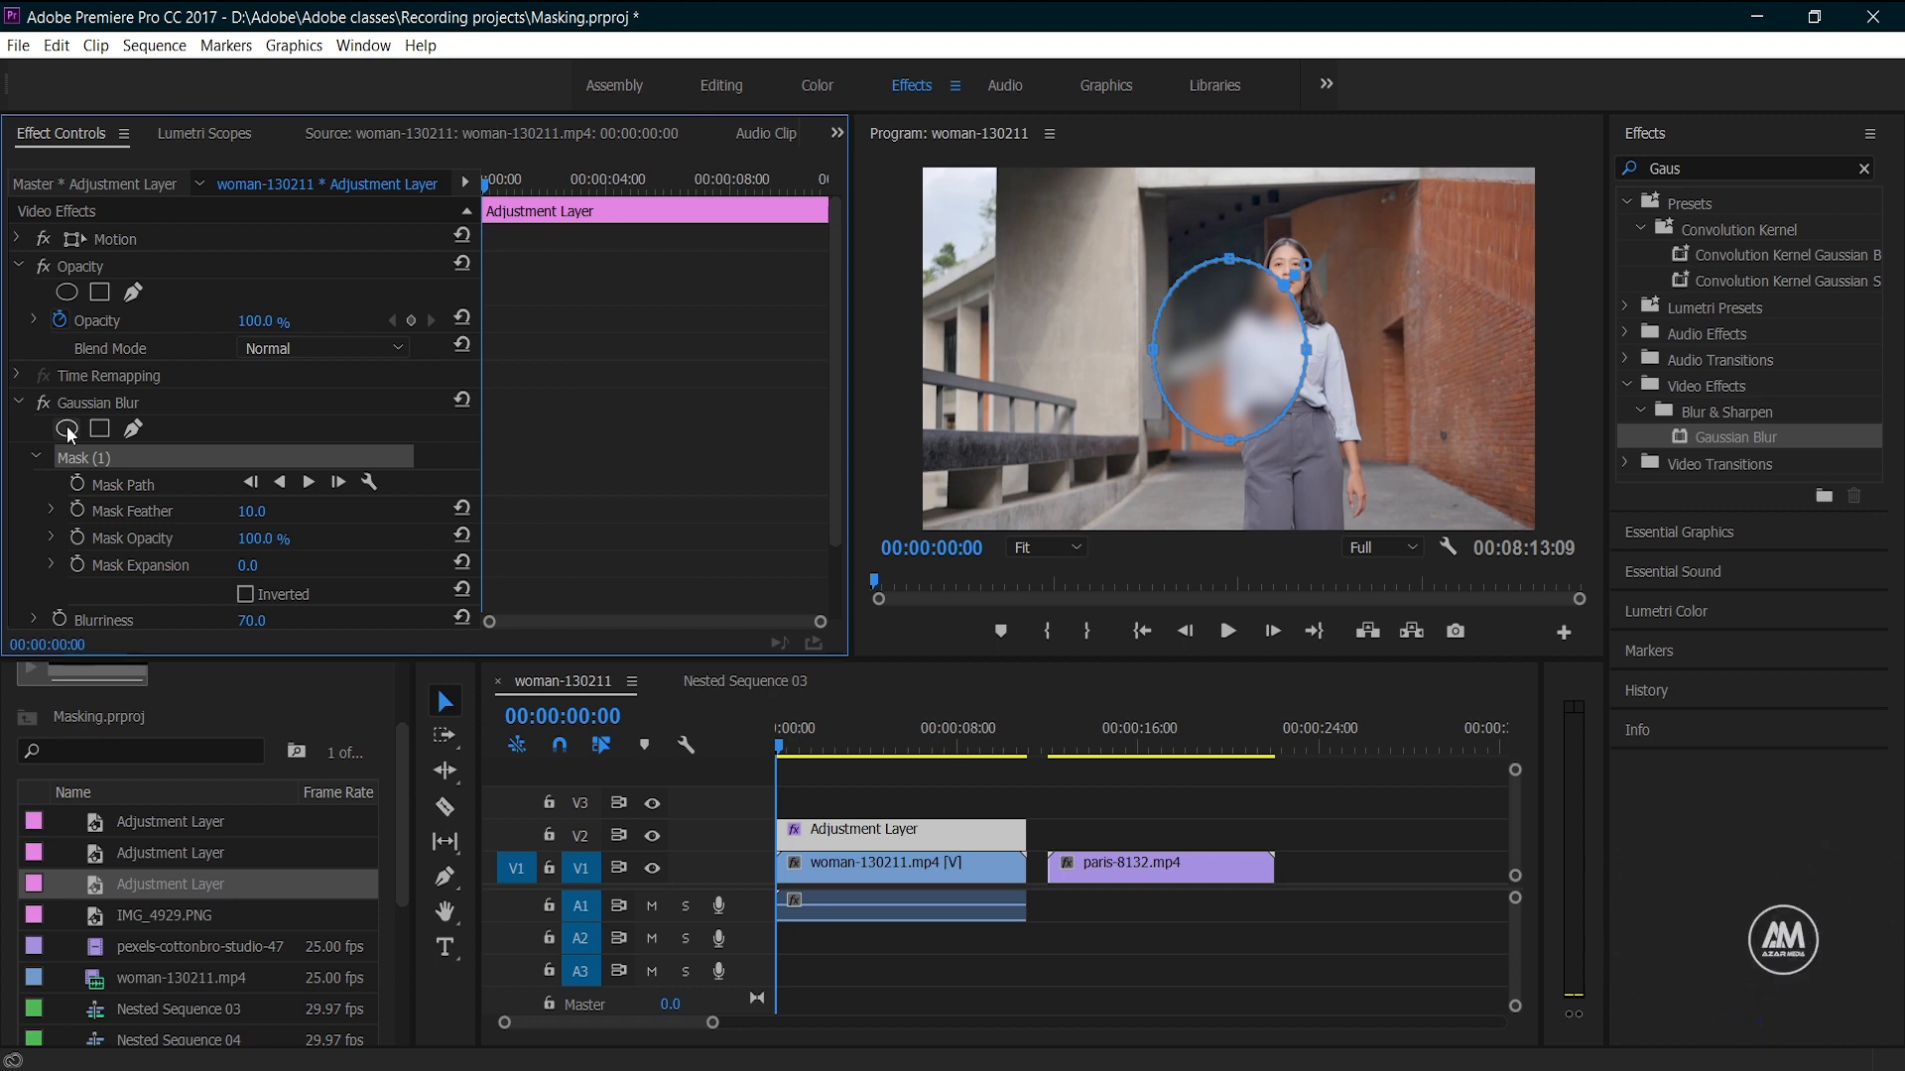
pyautogui.moveTo(1212, 364); pyautogui.dragTo(1305, 291)
pyautogui.moveTo(1284, 181); pyautogui.dragTo(1284, 238)
pyautogui.moveTo(1285, 360); pyautogui.dragTo(1285, 303)
# With the program view at 100%, reshape the blur mask to match the outline of the woman's face, then deselect it
pyautogui.click(1050, 547)
pyautogui.click(1037, 704)
pyautogui.moveTo(1579, 339); pyautogui.dragTo(1579, 283)
pyautogui.moveTo(1175, 522); pyautogui.dragTo(1240, 522)
pyautogui.moveTo(1161, 301); pyautogui.dragTo(1169, 303)
pyautogui.moveTo(1309, 302); pyautogui.dragTo(1300, 304)
pyautogui.moveTo(1235, 199); pyautogui.dragTo(1231, 224)
pyautogui.moveTo(1228, 288); pyautogui.dragTo(1221, 295)
pyautogui.moveTo(1229, 409); pyautogui.dragTo(1228, 400)
pyautogui.moveTo(1164, 318); pyautogui.dragTo(1159, 319)
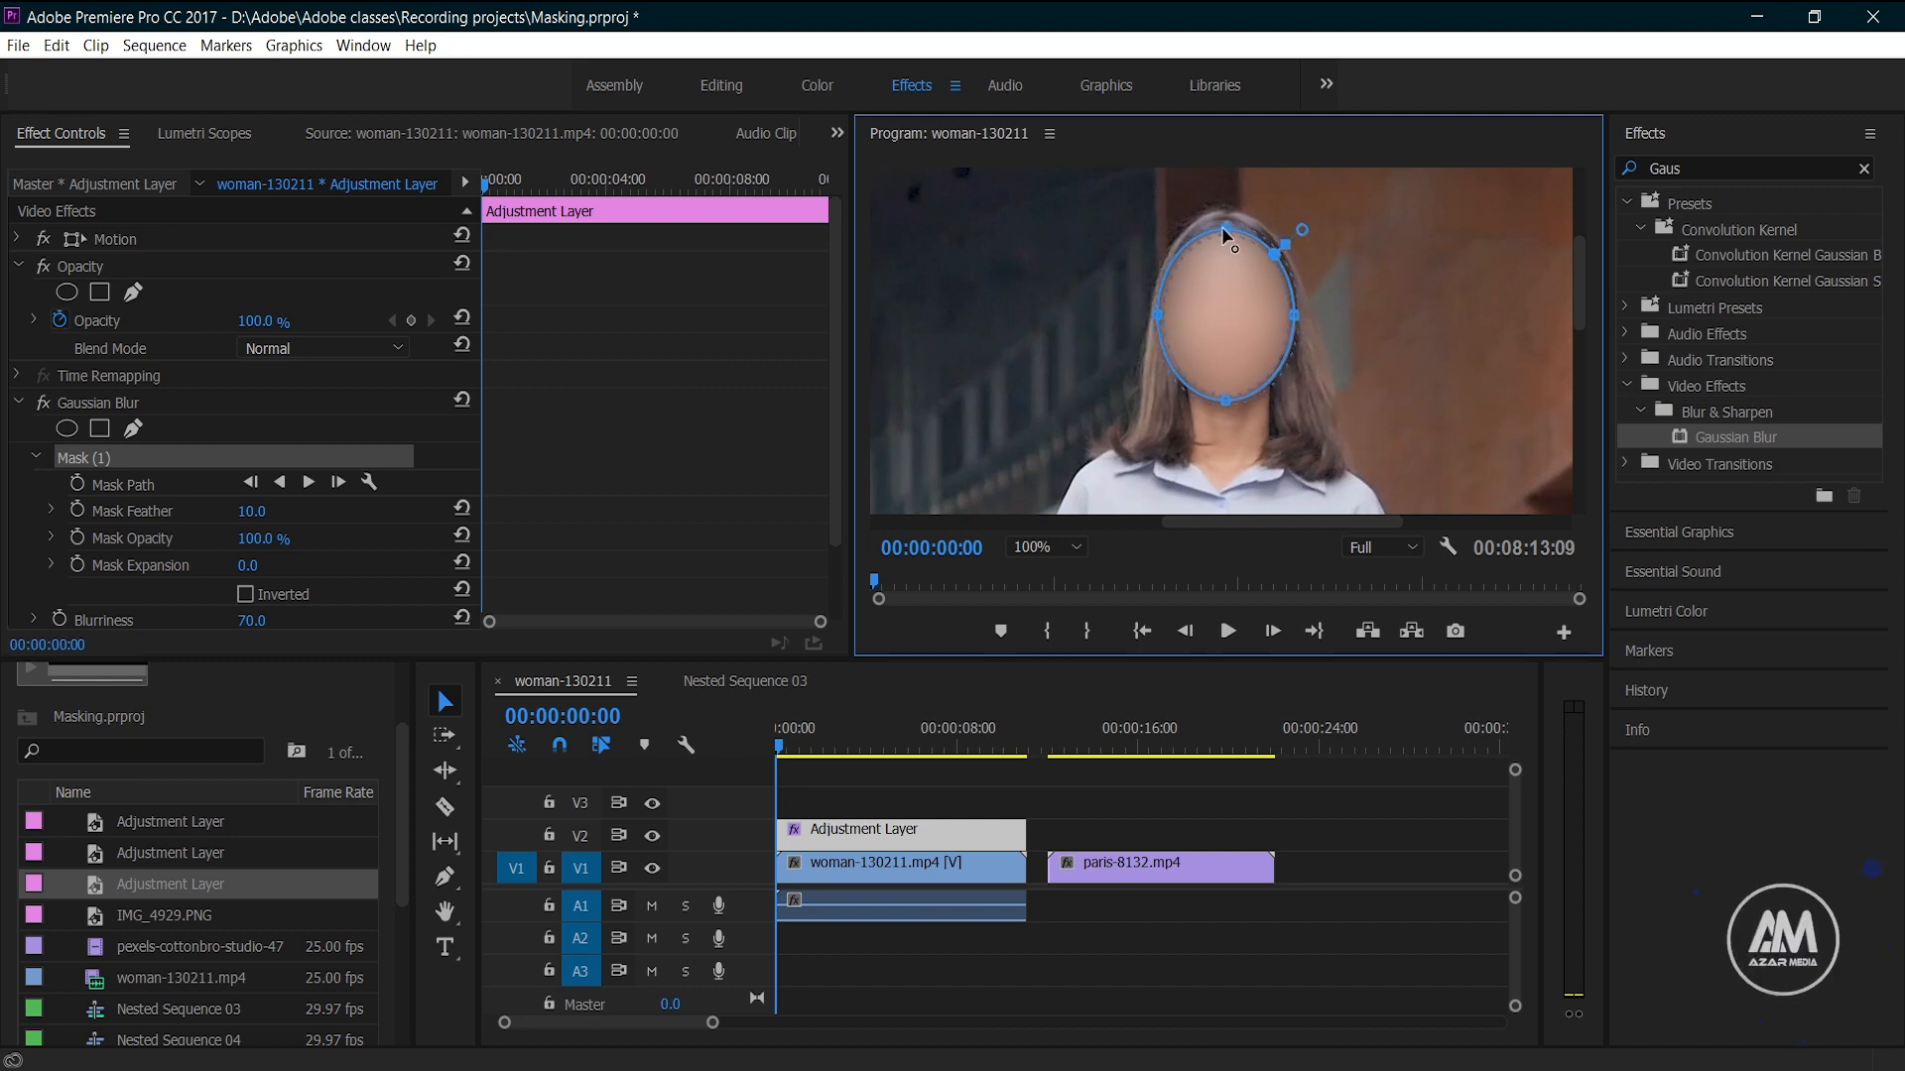
pyautogui.click(327, 429)
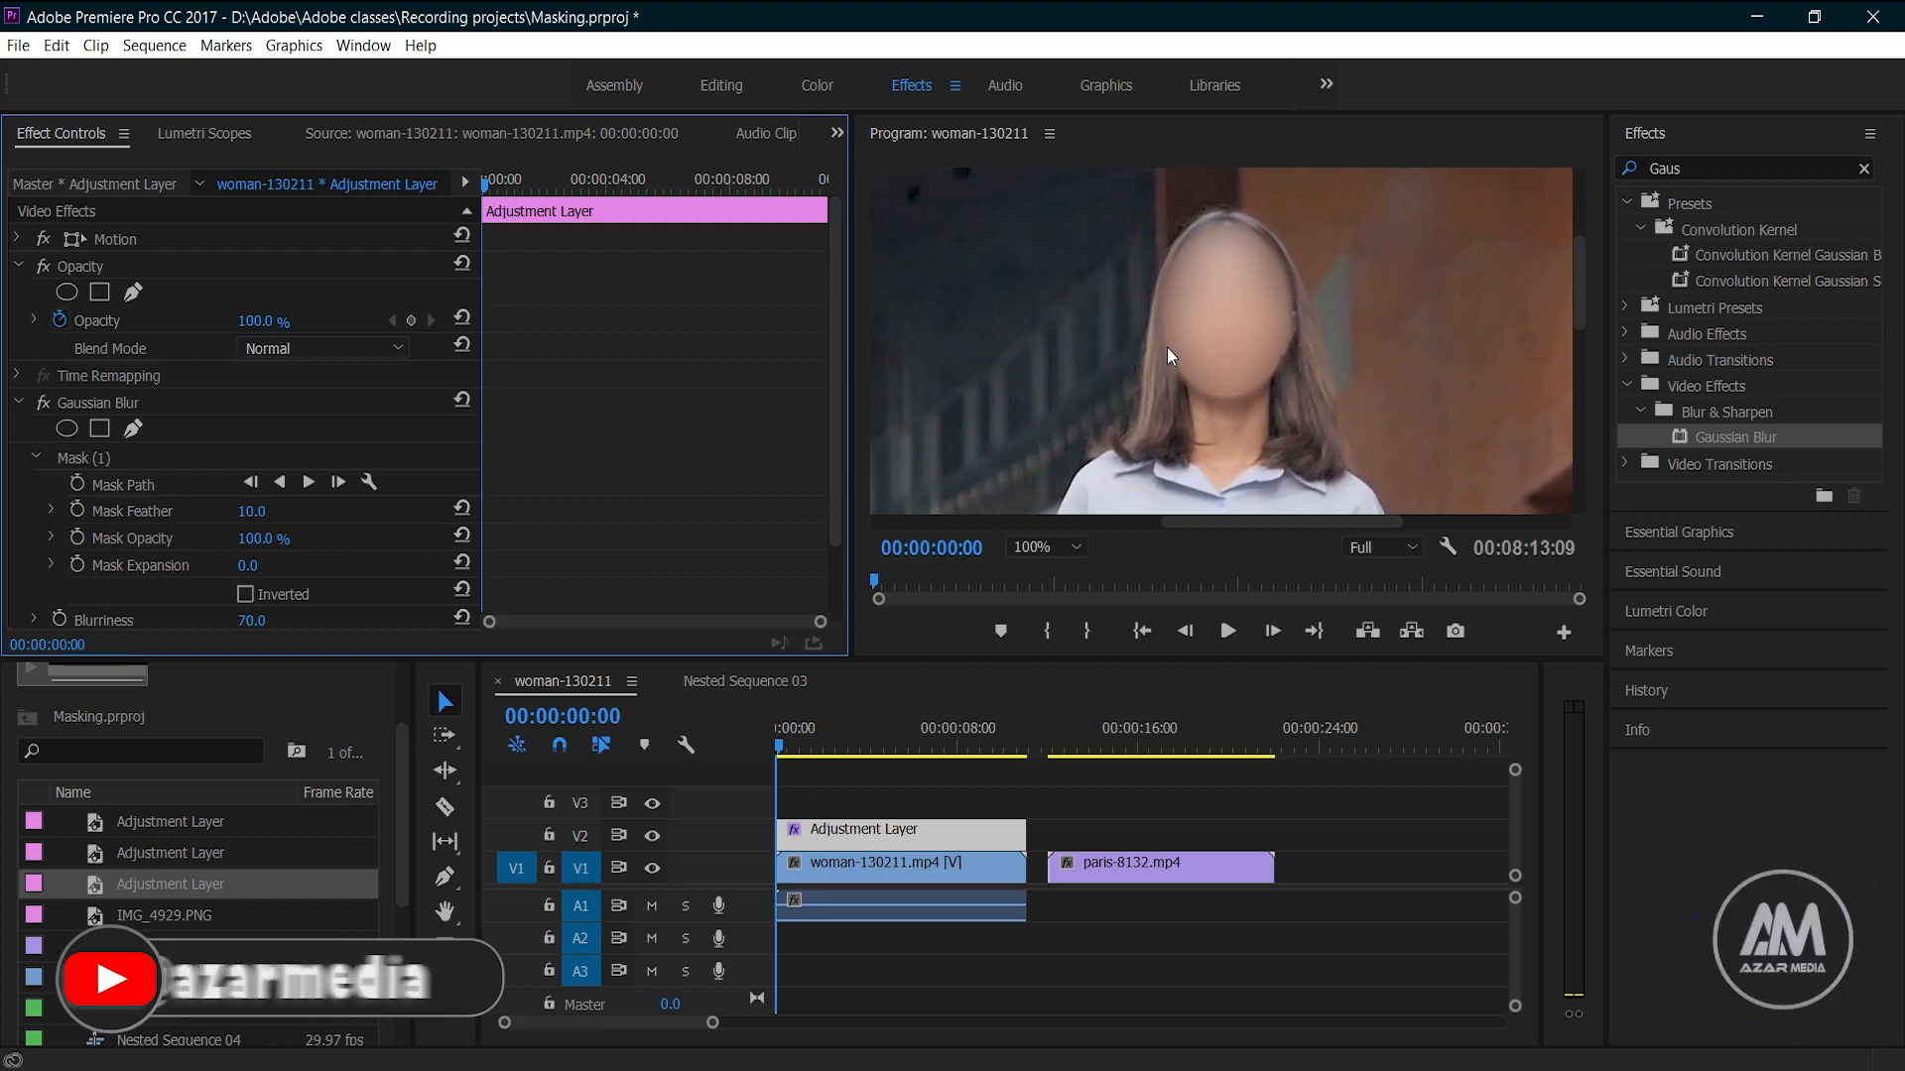
# Set the Gaussian Blur mask's Mask Feather to 30 and Mask Expansion to 10
pyautogui.click(251, 520)
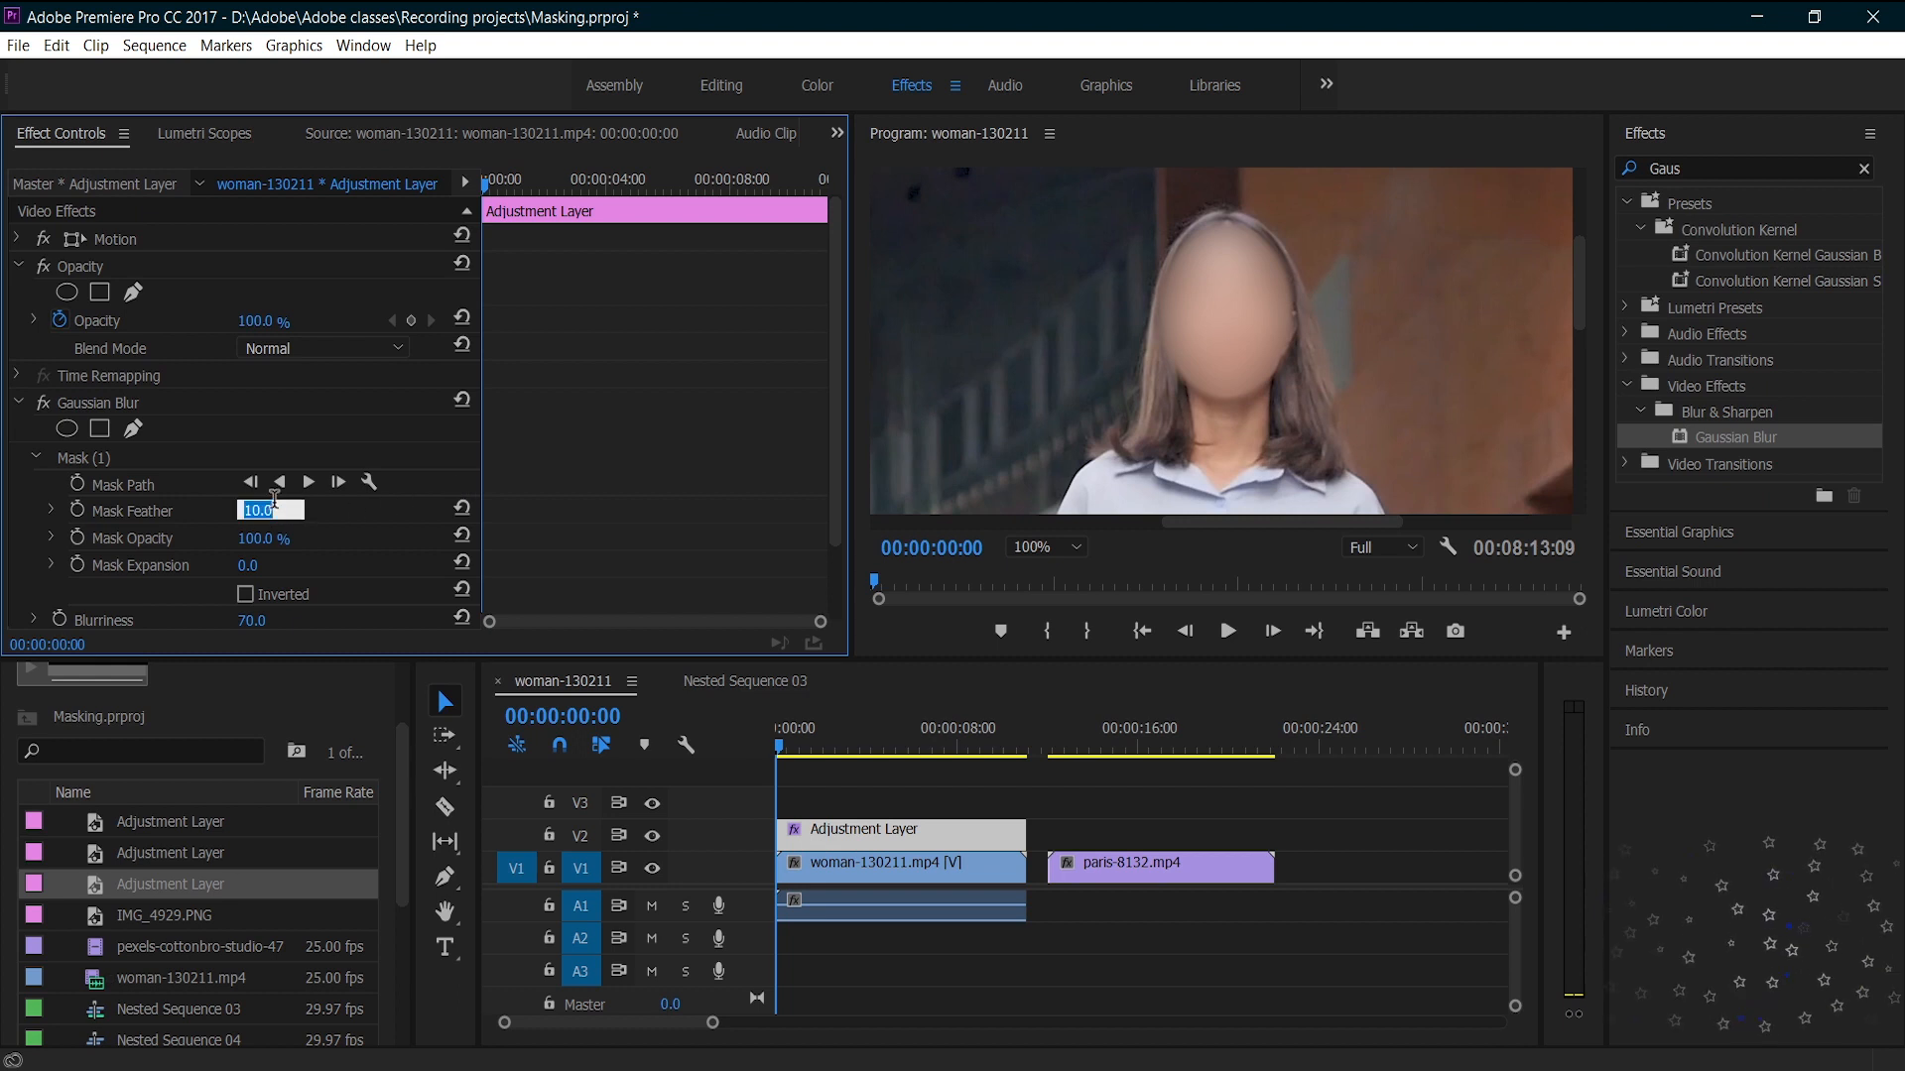
pyautogui.write('30')
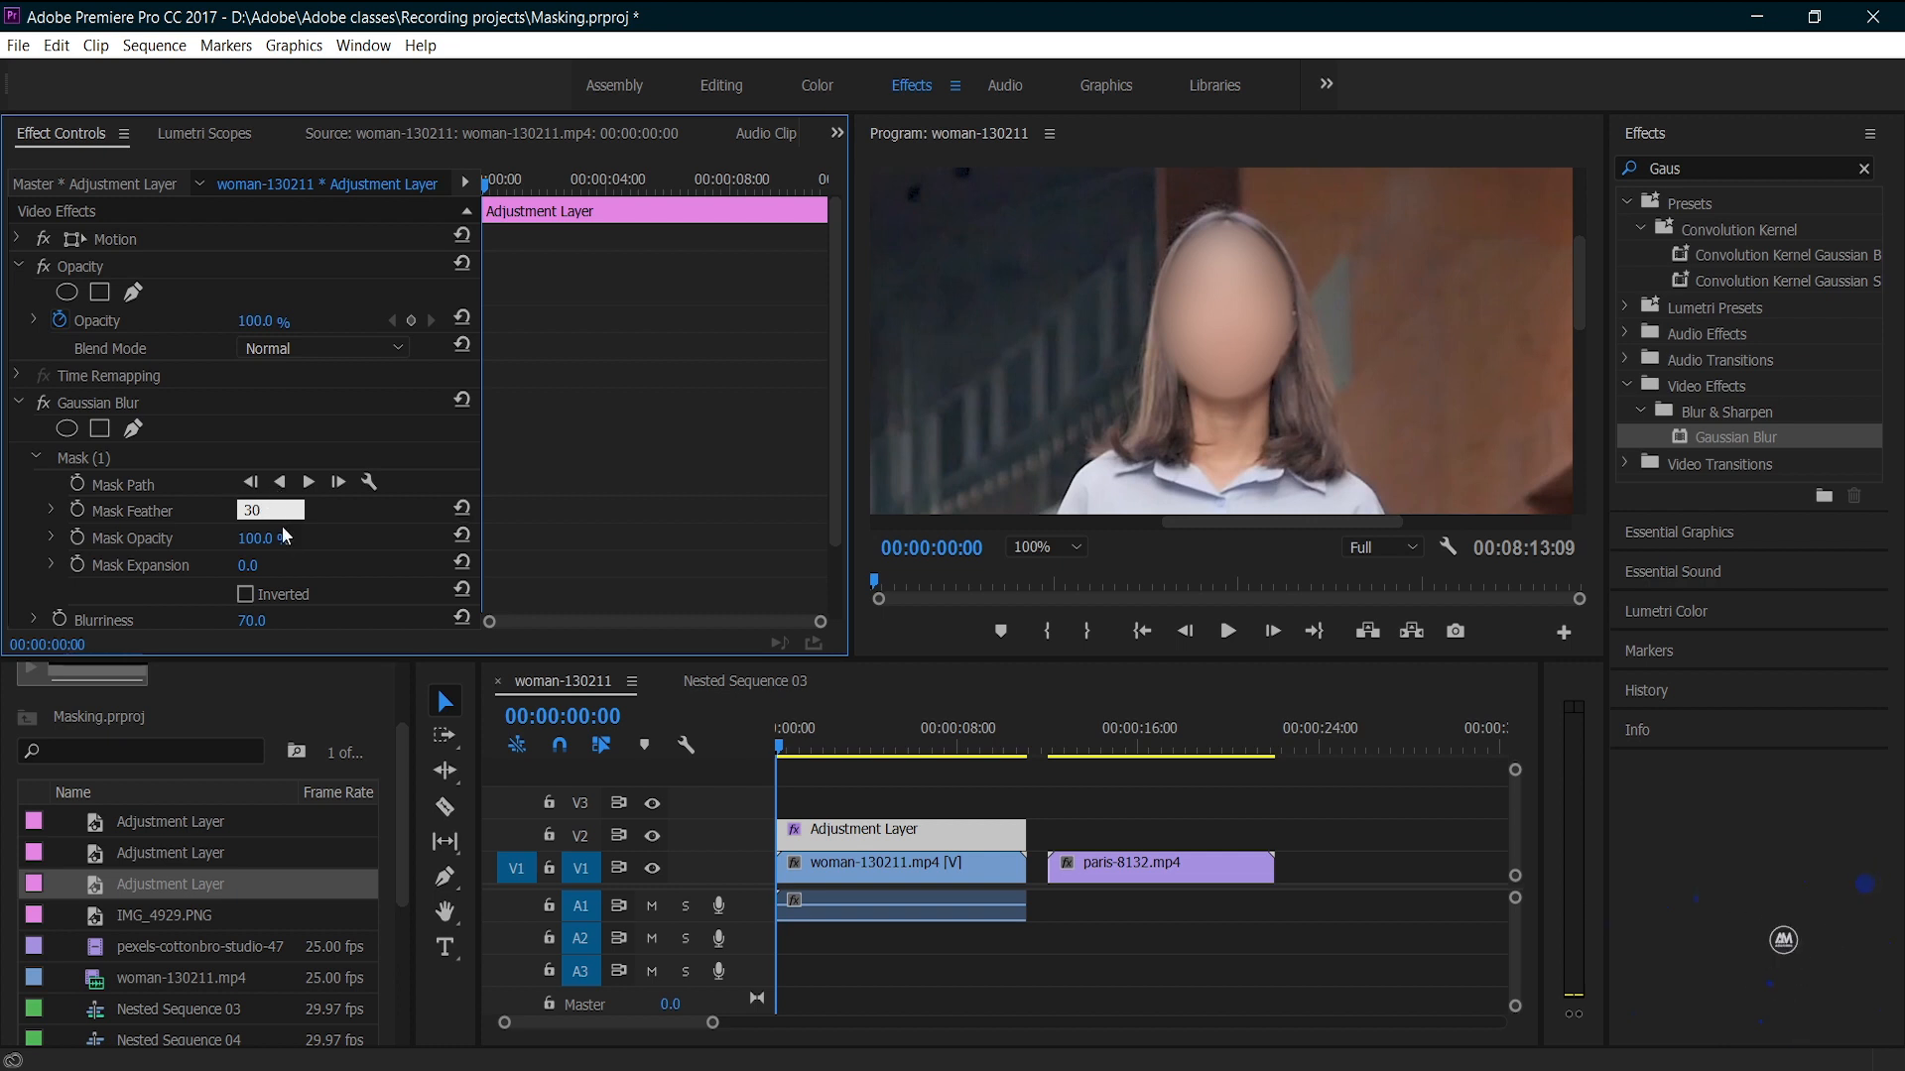
pyautogui.click(254, 565)
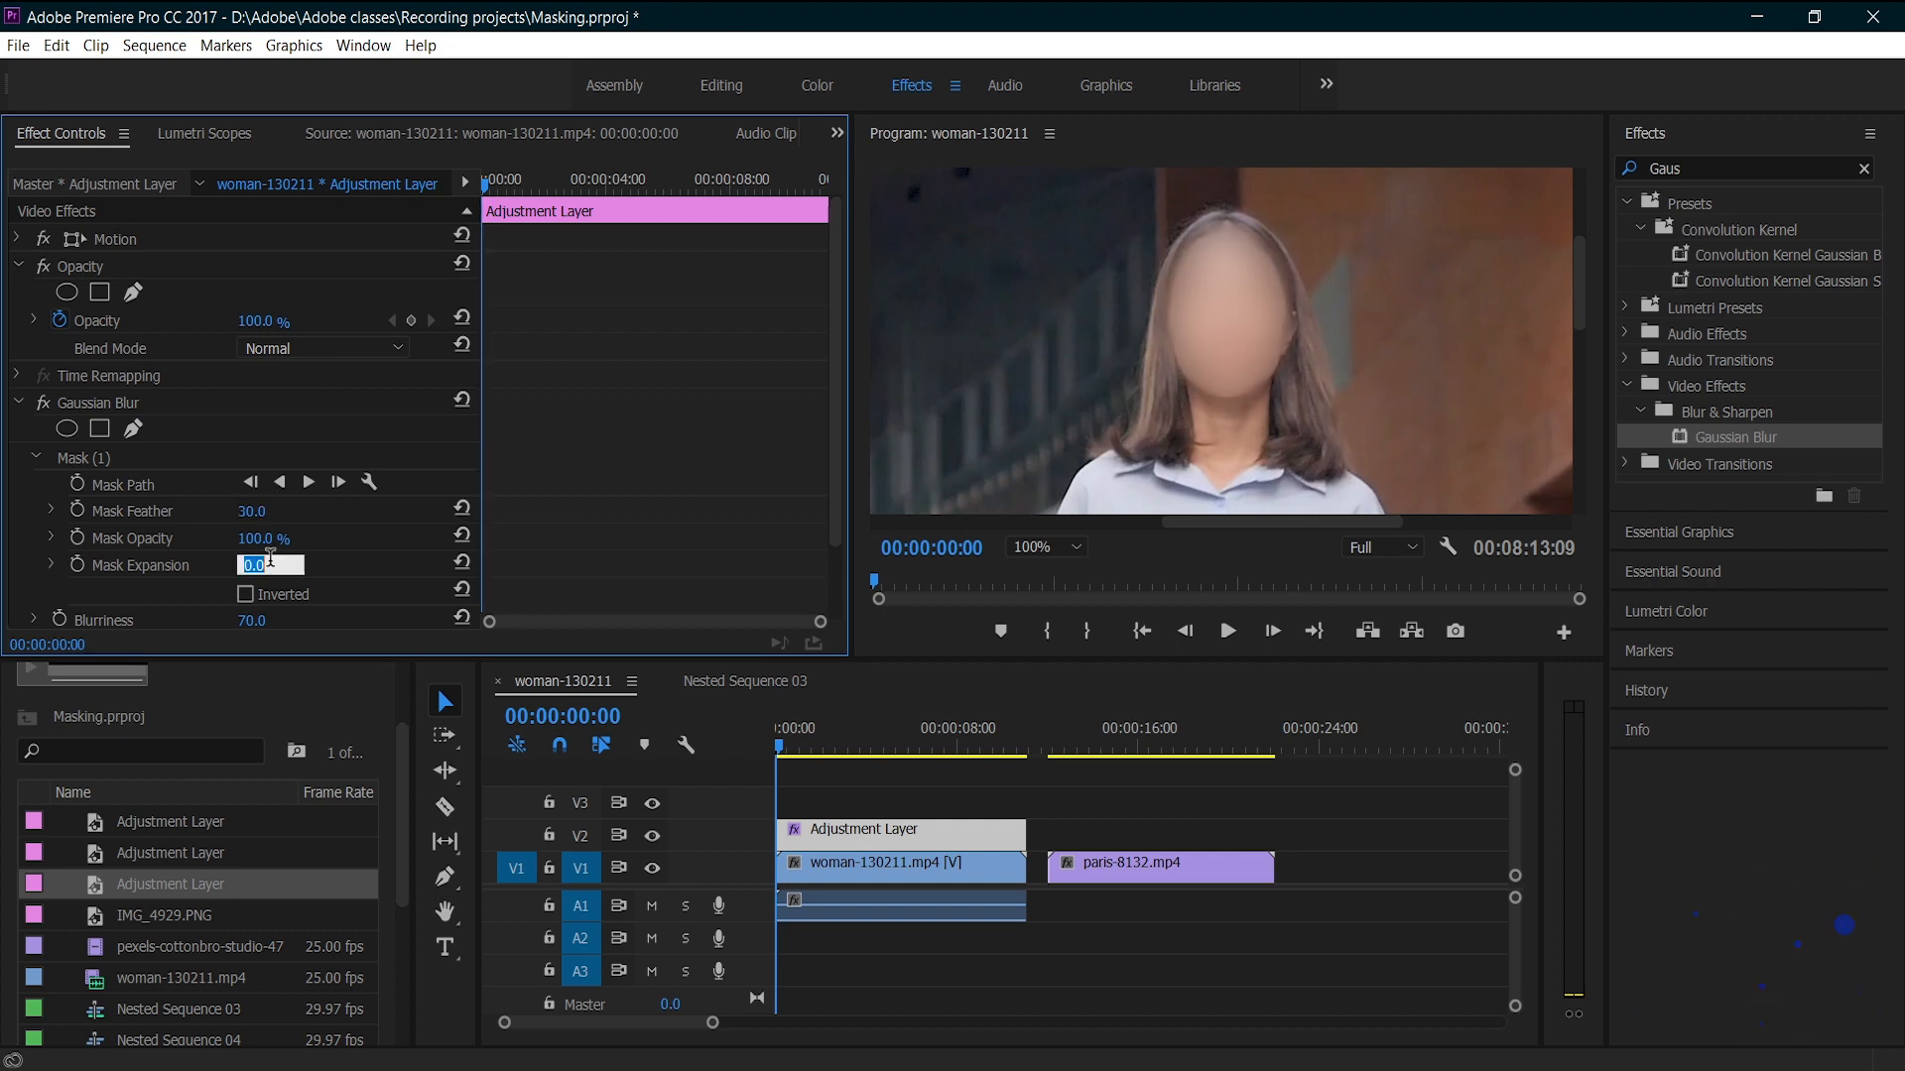
pyautogui.write('10')
pyautogui.press('Return')
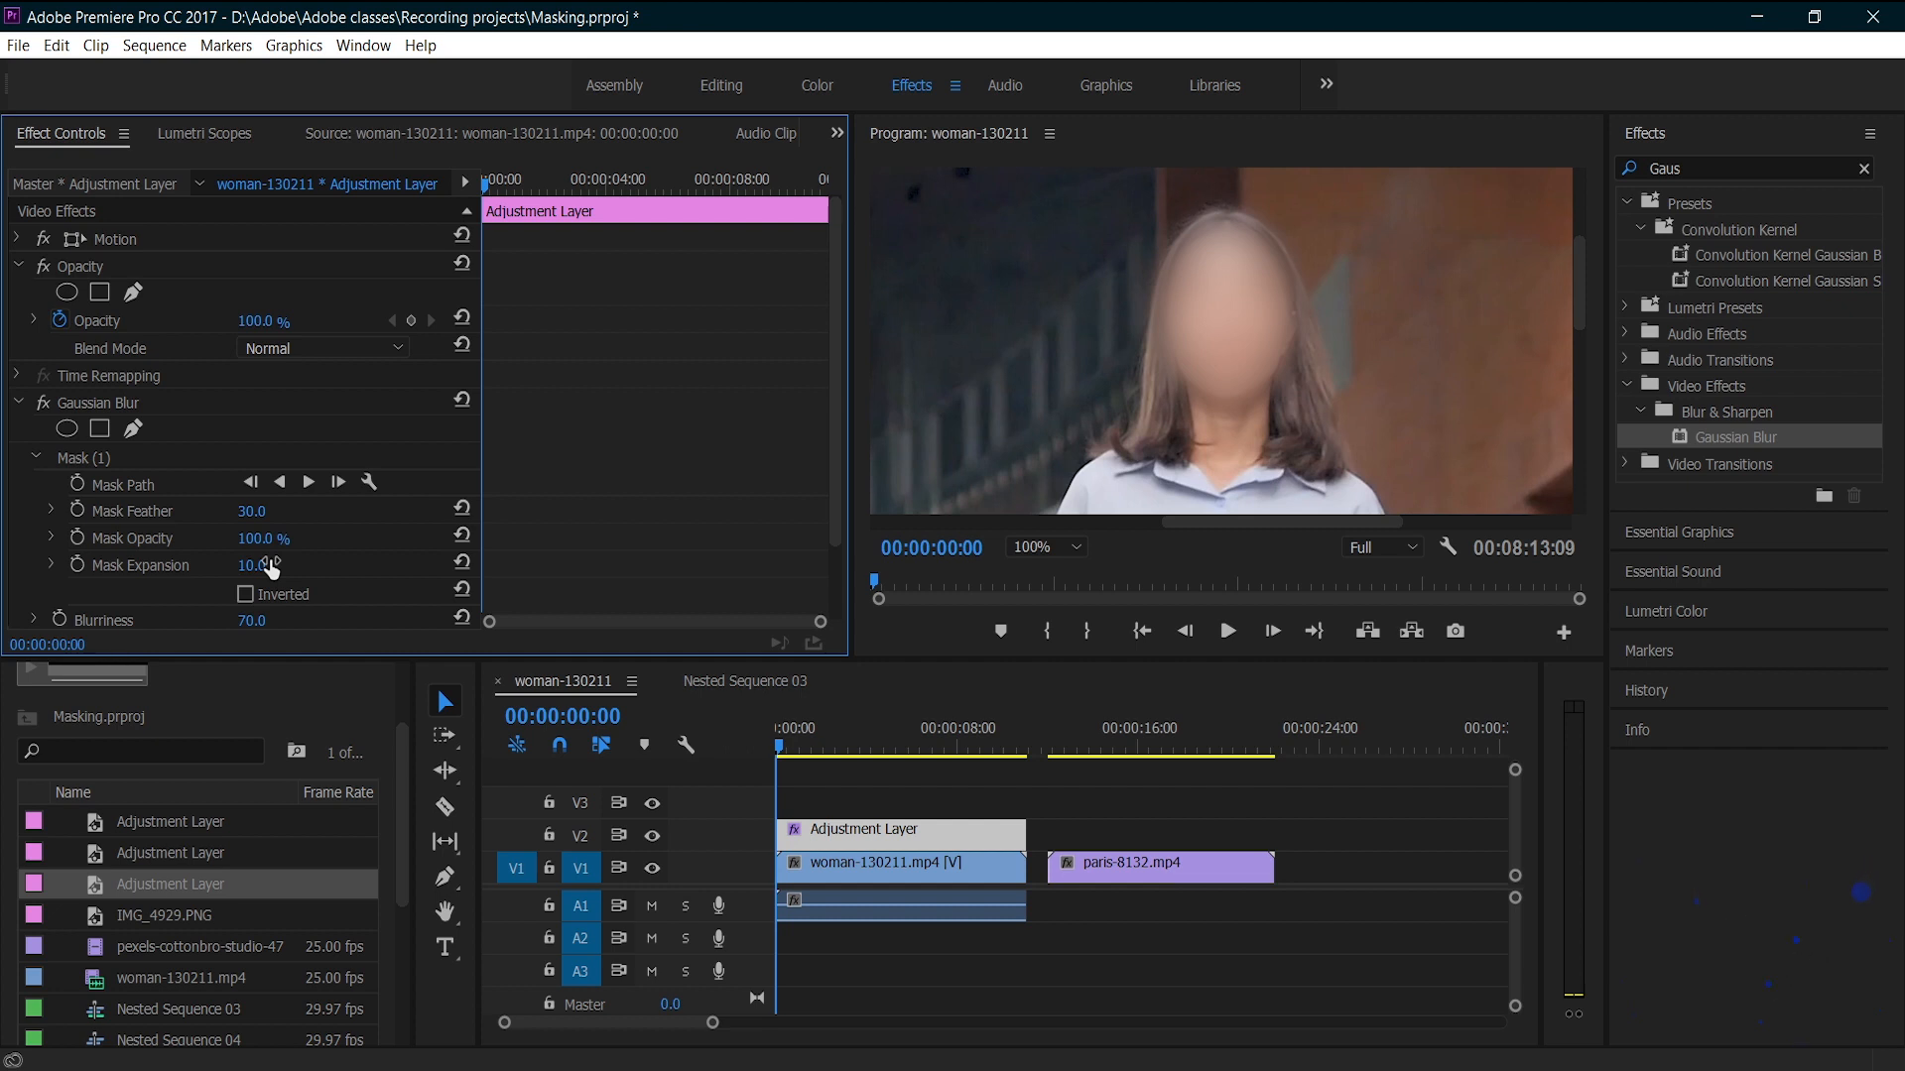
# Play the sequence from 00:00:00:00 to check how the static mask follows the moving face
pyautogui.click(1226, 633)
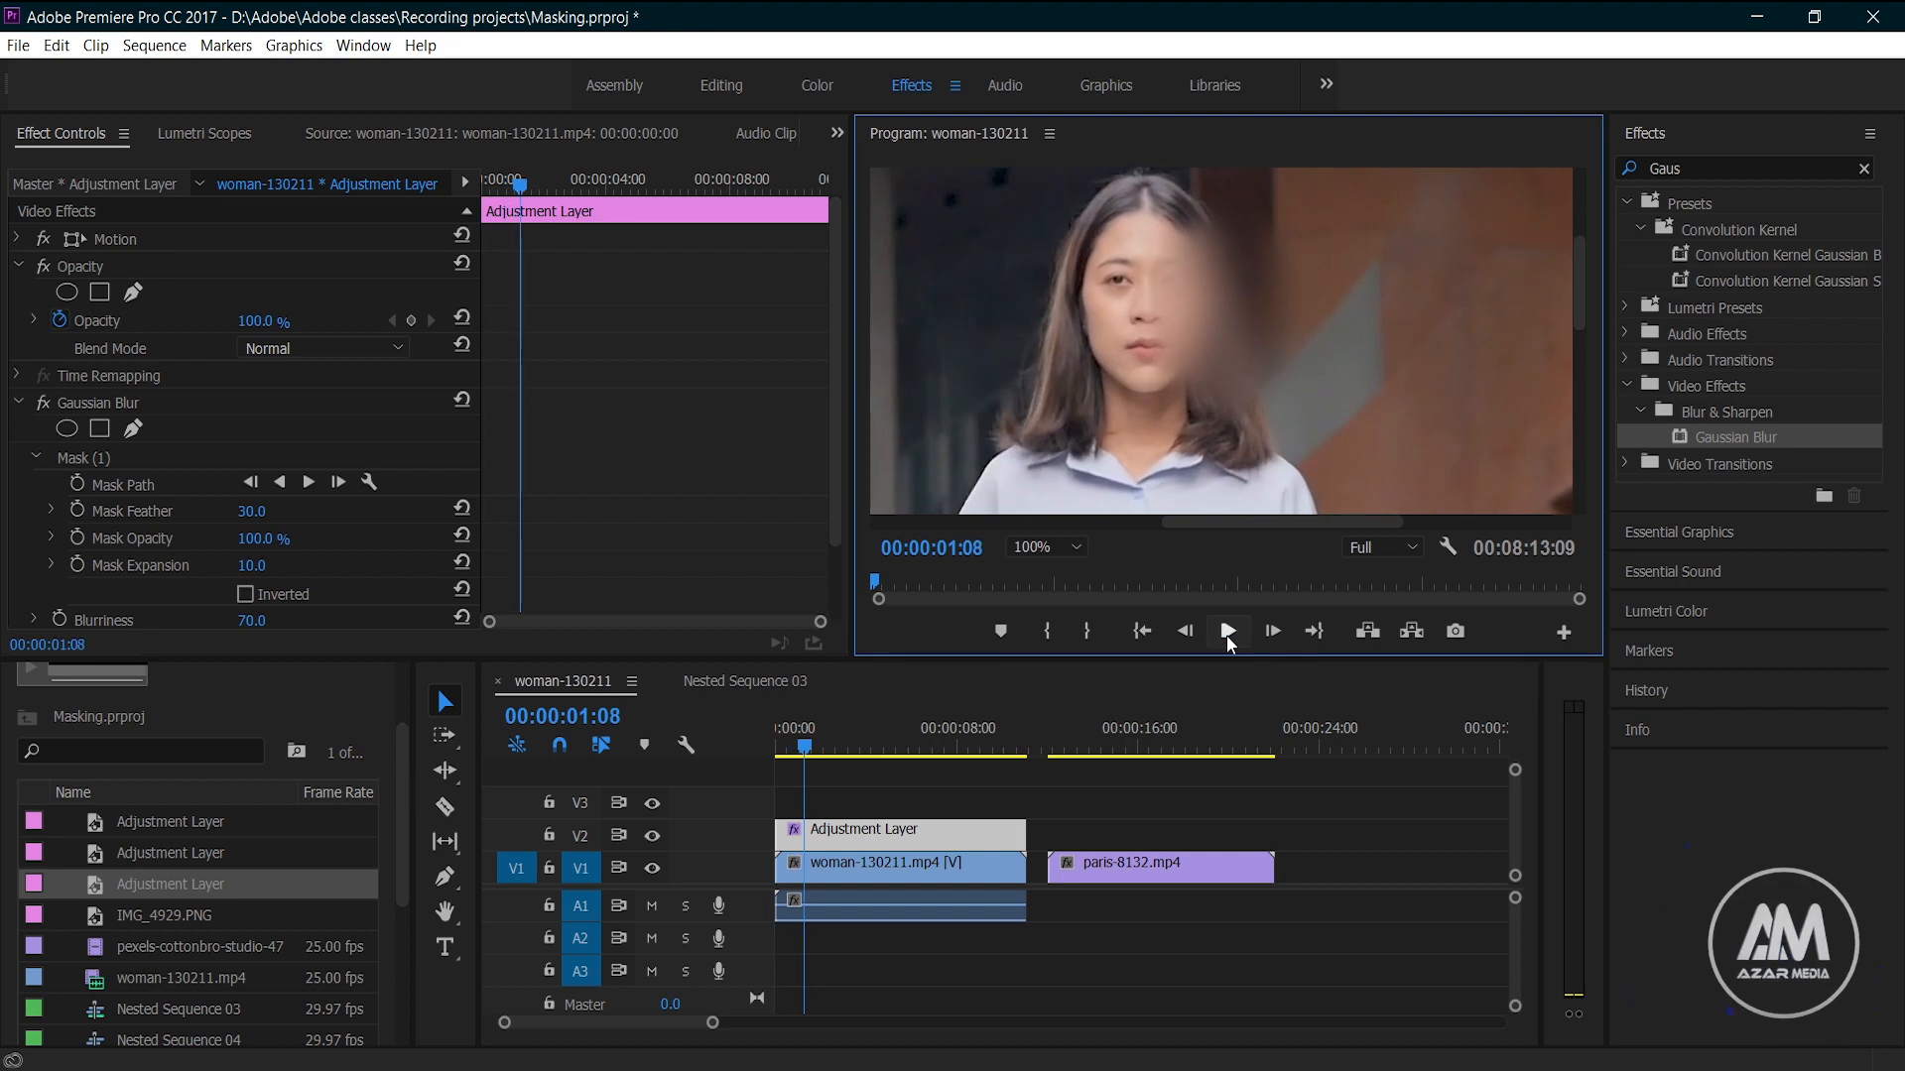
pyautogui.moveTo(805, 749); pyautogui.dragTo(681, 746)
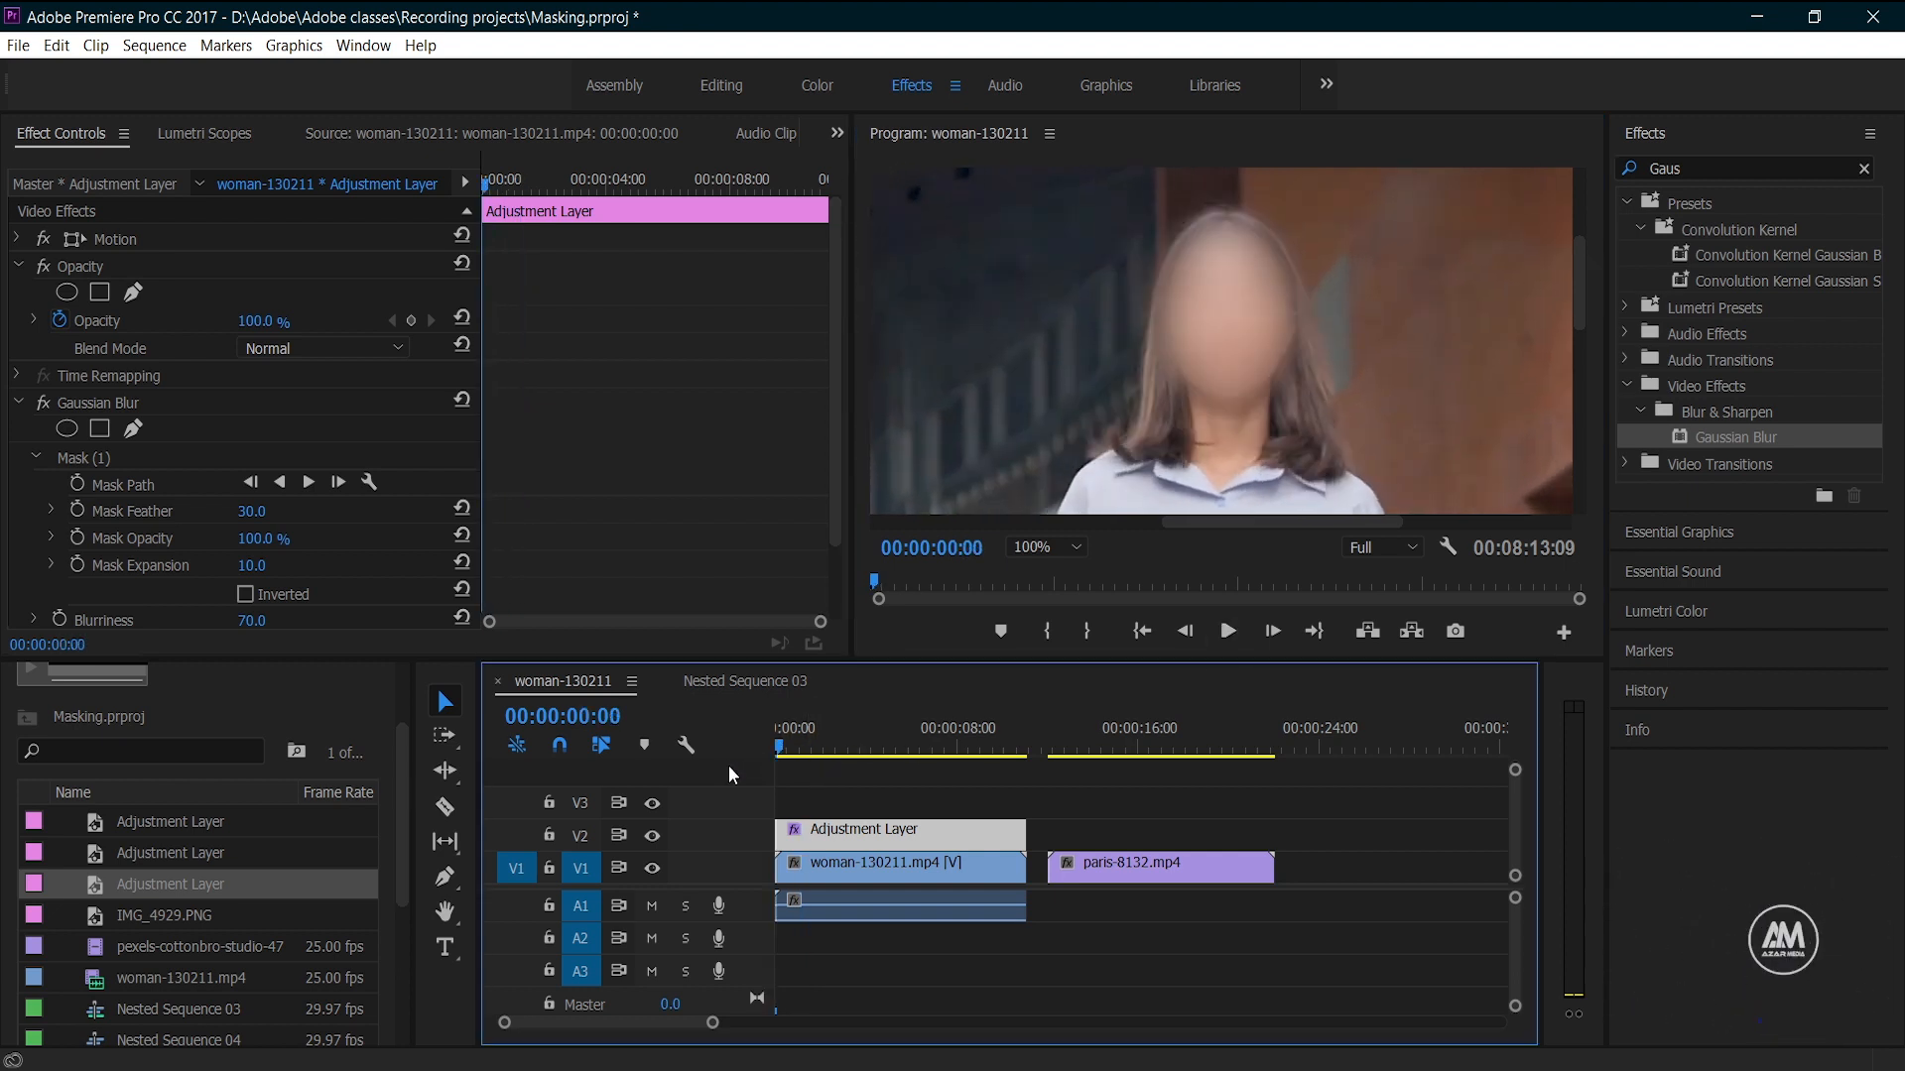
pyautogui.click(1226, 631)
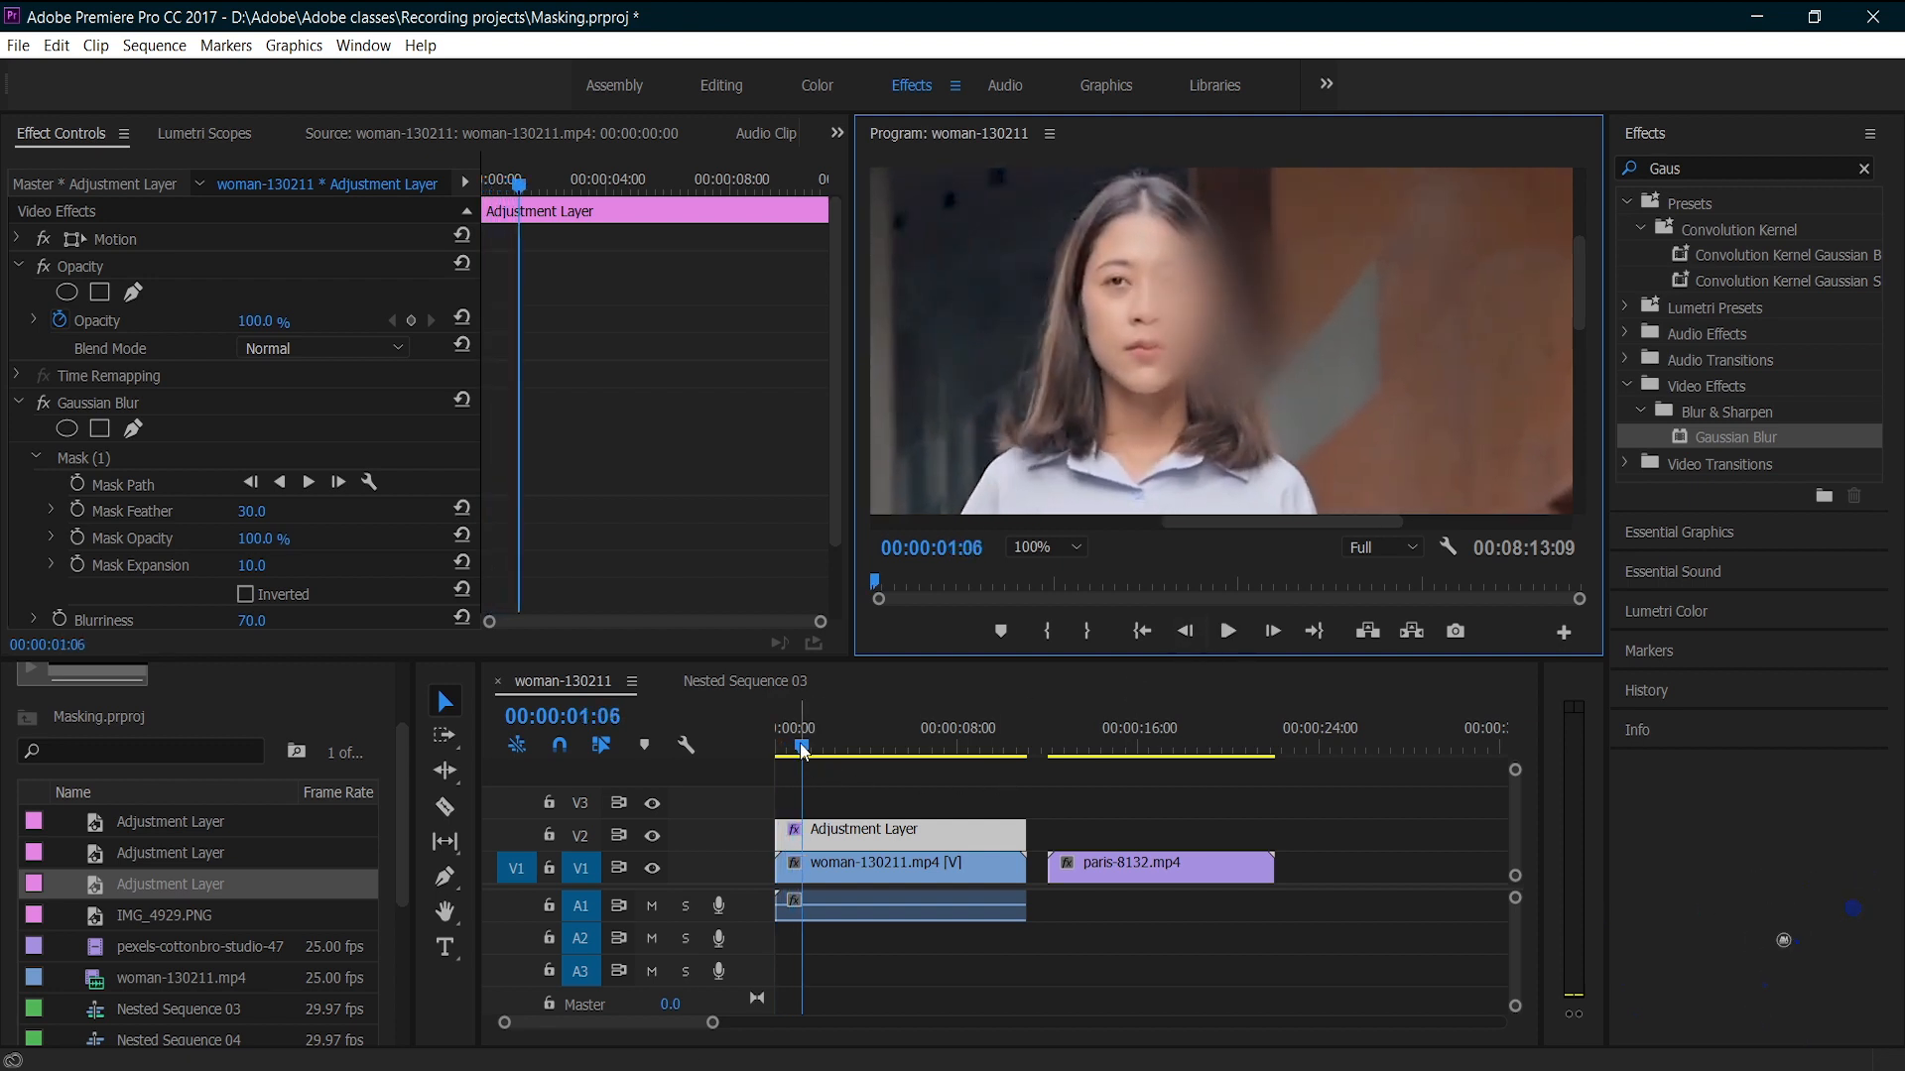
pyautogui.moveTo(804, 752); pyautogui.dragTo(730, 773)
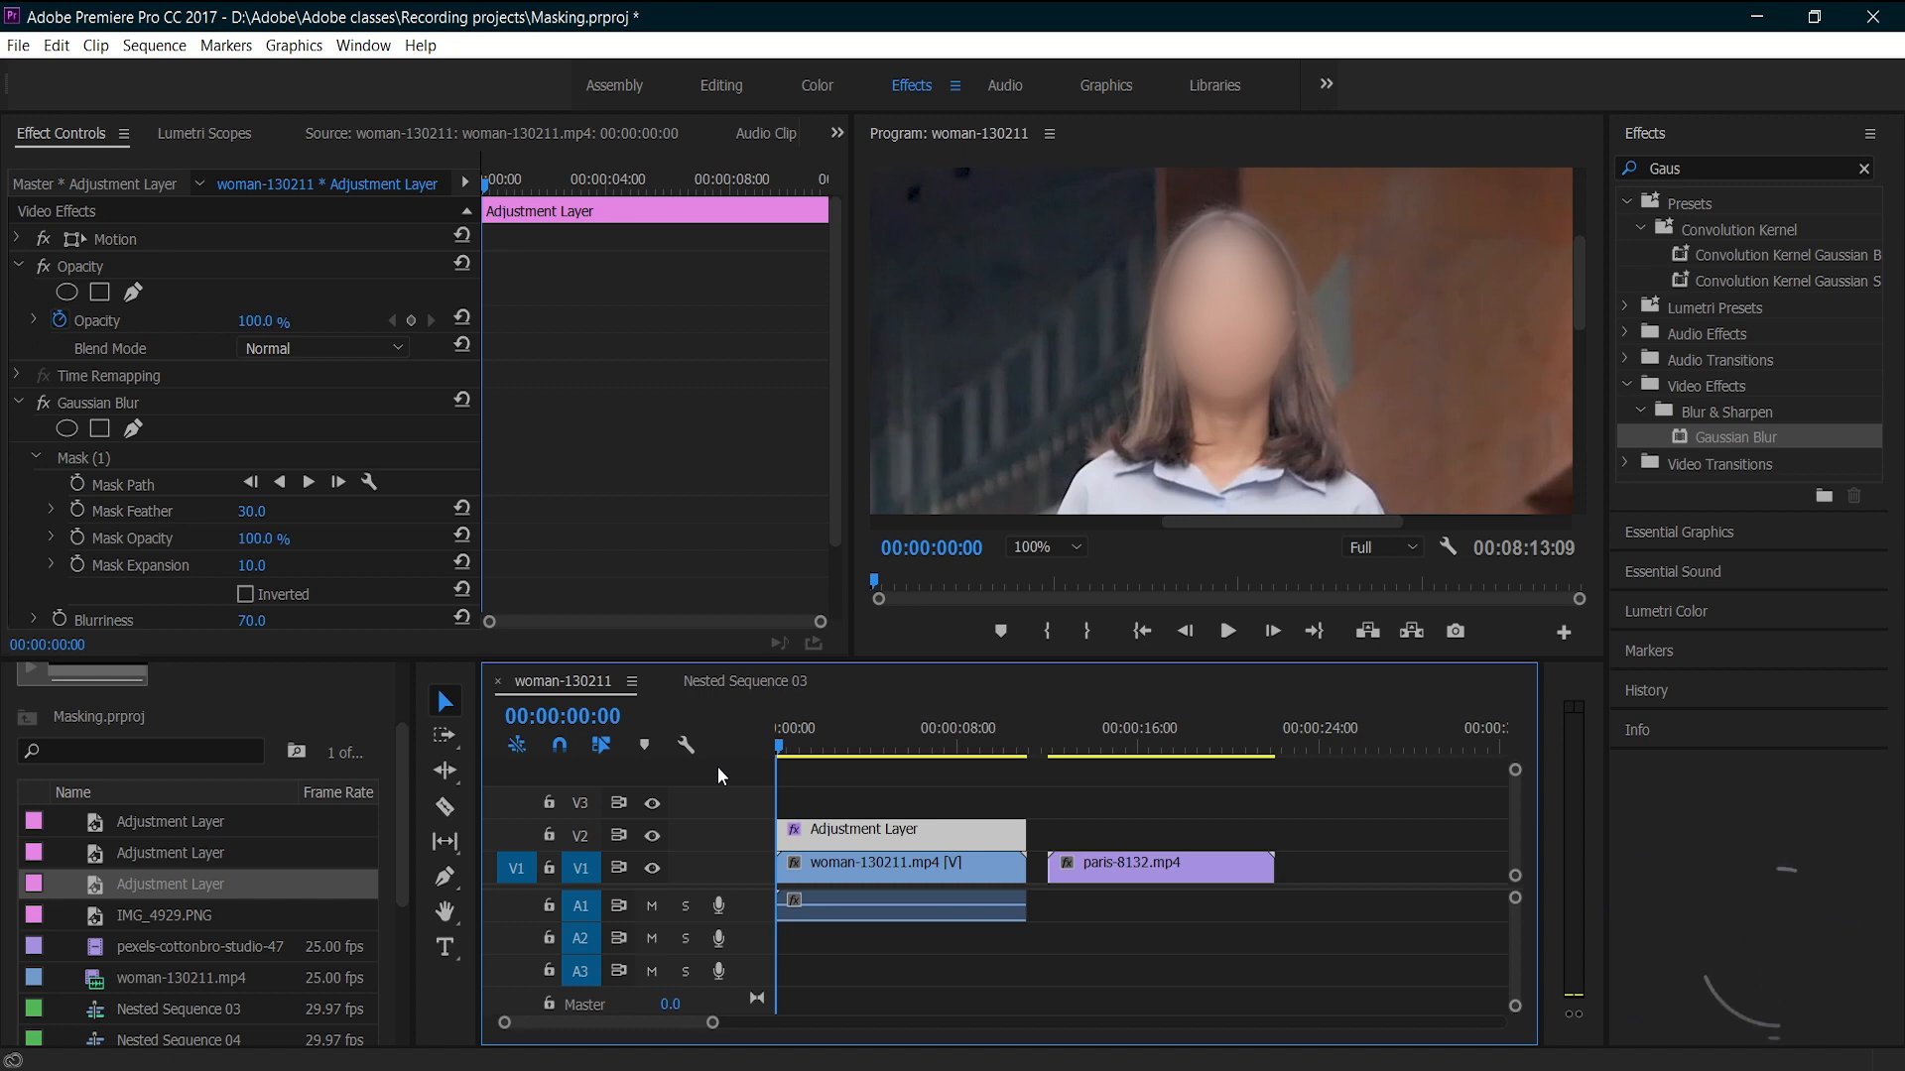
pyautogui.press('space')
pyautogui.press('space')
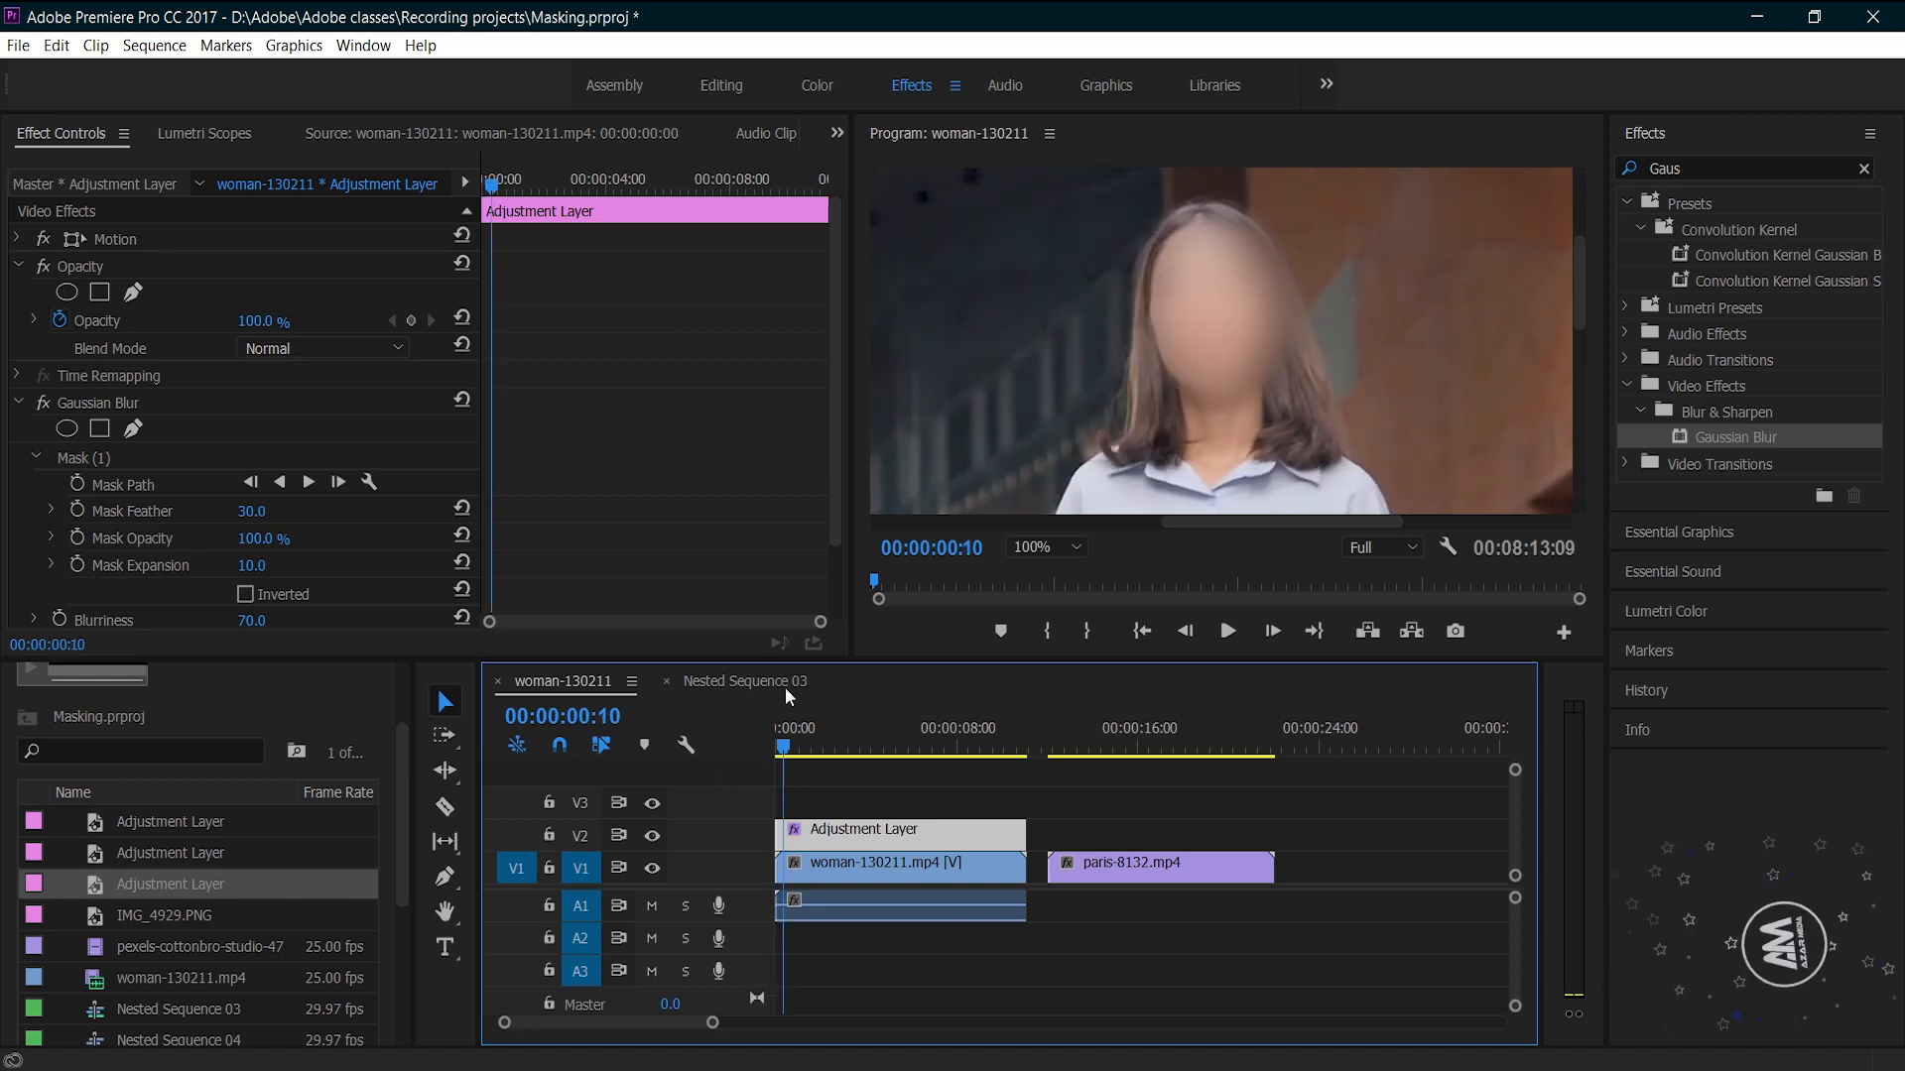
# Try to track the mask forward over the woman's face in short stages, repositioning it along the way
pyautogui.click(308, 481)
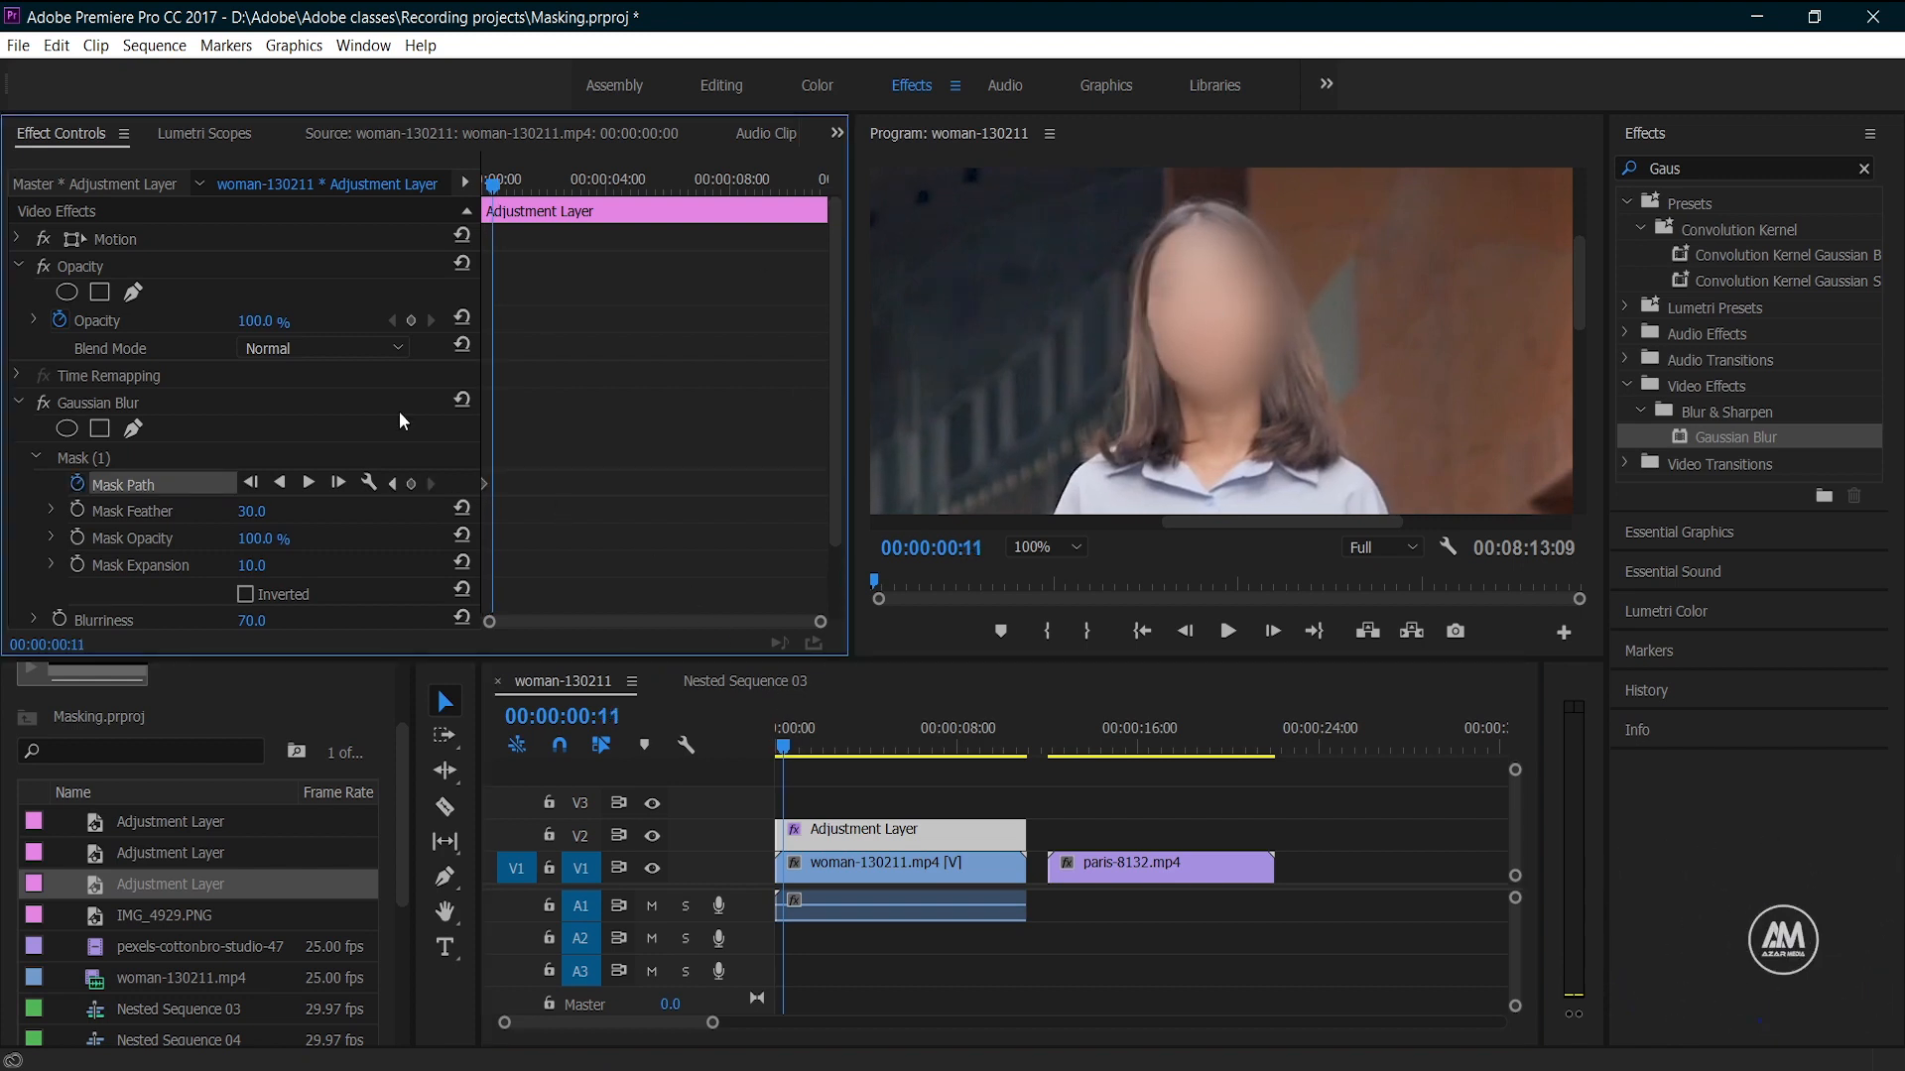
pyautogui.click(81, 460)
pyautogui.moveTo(1192, 313)
pyautogui.mouseDown()
pyautogui.moveTo(1195, 330)
pyautogui.moveTo(1140, 327)
pyautogui.moveTo(1176, 341)
pyautogui.mouseUp()
pyautogui.click(880, 684)
pyautogui.press('space')
pyautogui.press('space')
pyautogui.click(1097, 685)
pyautogui.press('space')
pyautogui.press('space')
pyautogui.click(1055, 689)
pyautogui.press('space')
pyautogui.press('space')
pyautogui.click(1062, 691)
pyautogui.press('space')
pyautogui.press('space')
# Delete all Mask Path keyframes and return the playhead to 00:00:00:00
pyautogui.moveTo(569, 452); pyautogui.dragTo(481, 525)
pyautogui.press('Delete')
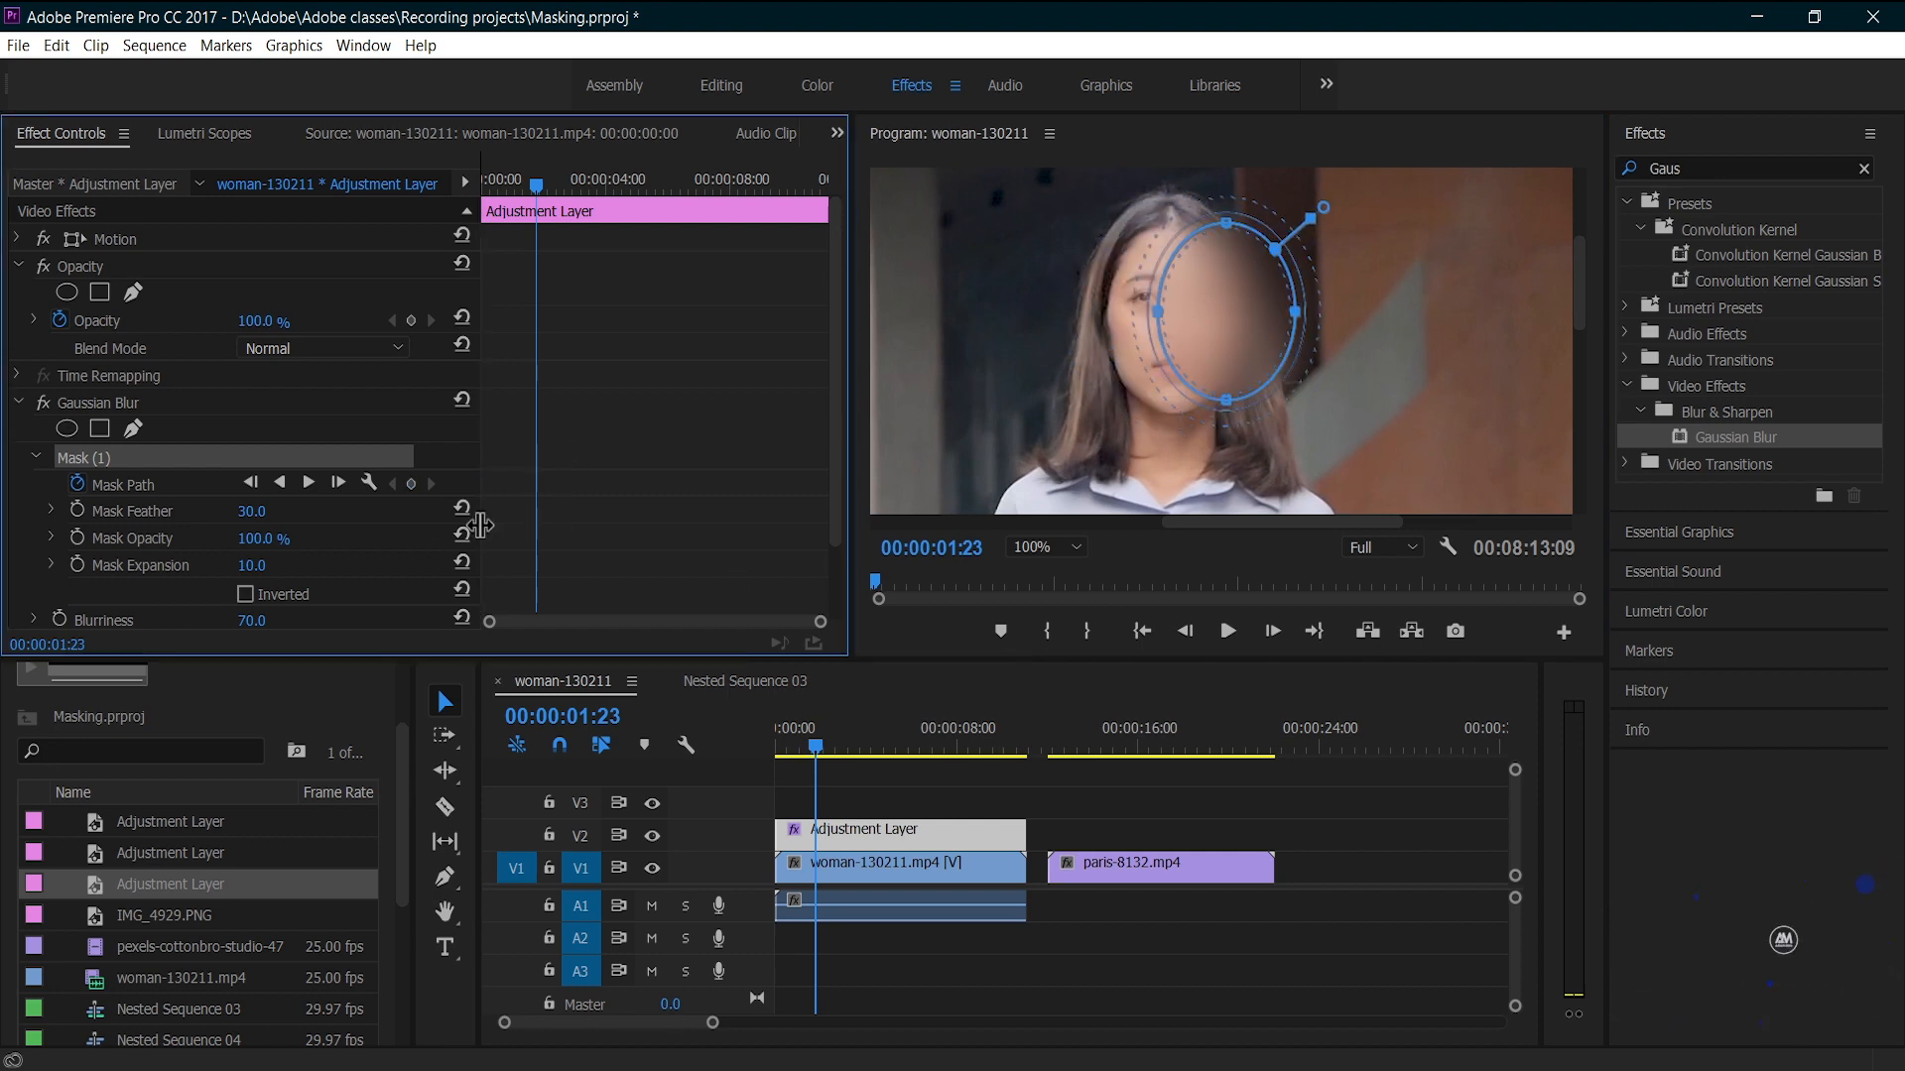
pyautogui.moveTo(815, 746); pyautogui.dragTo(736, 740)
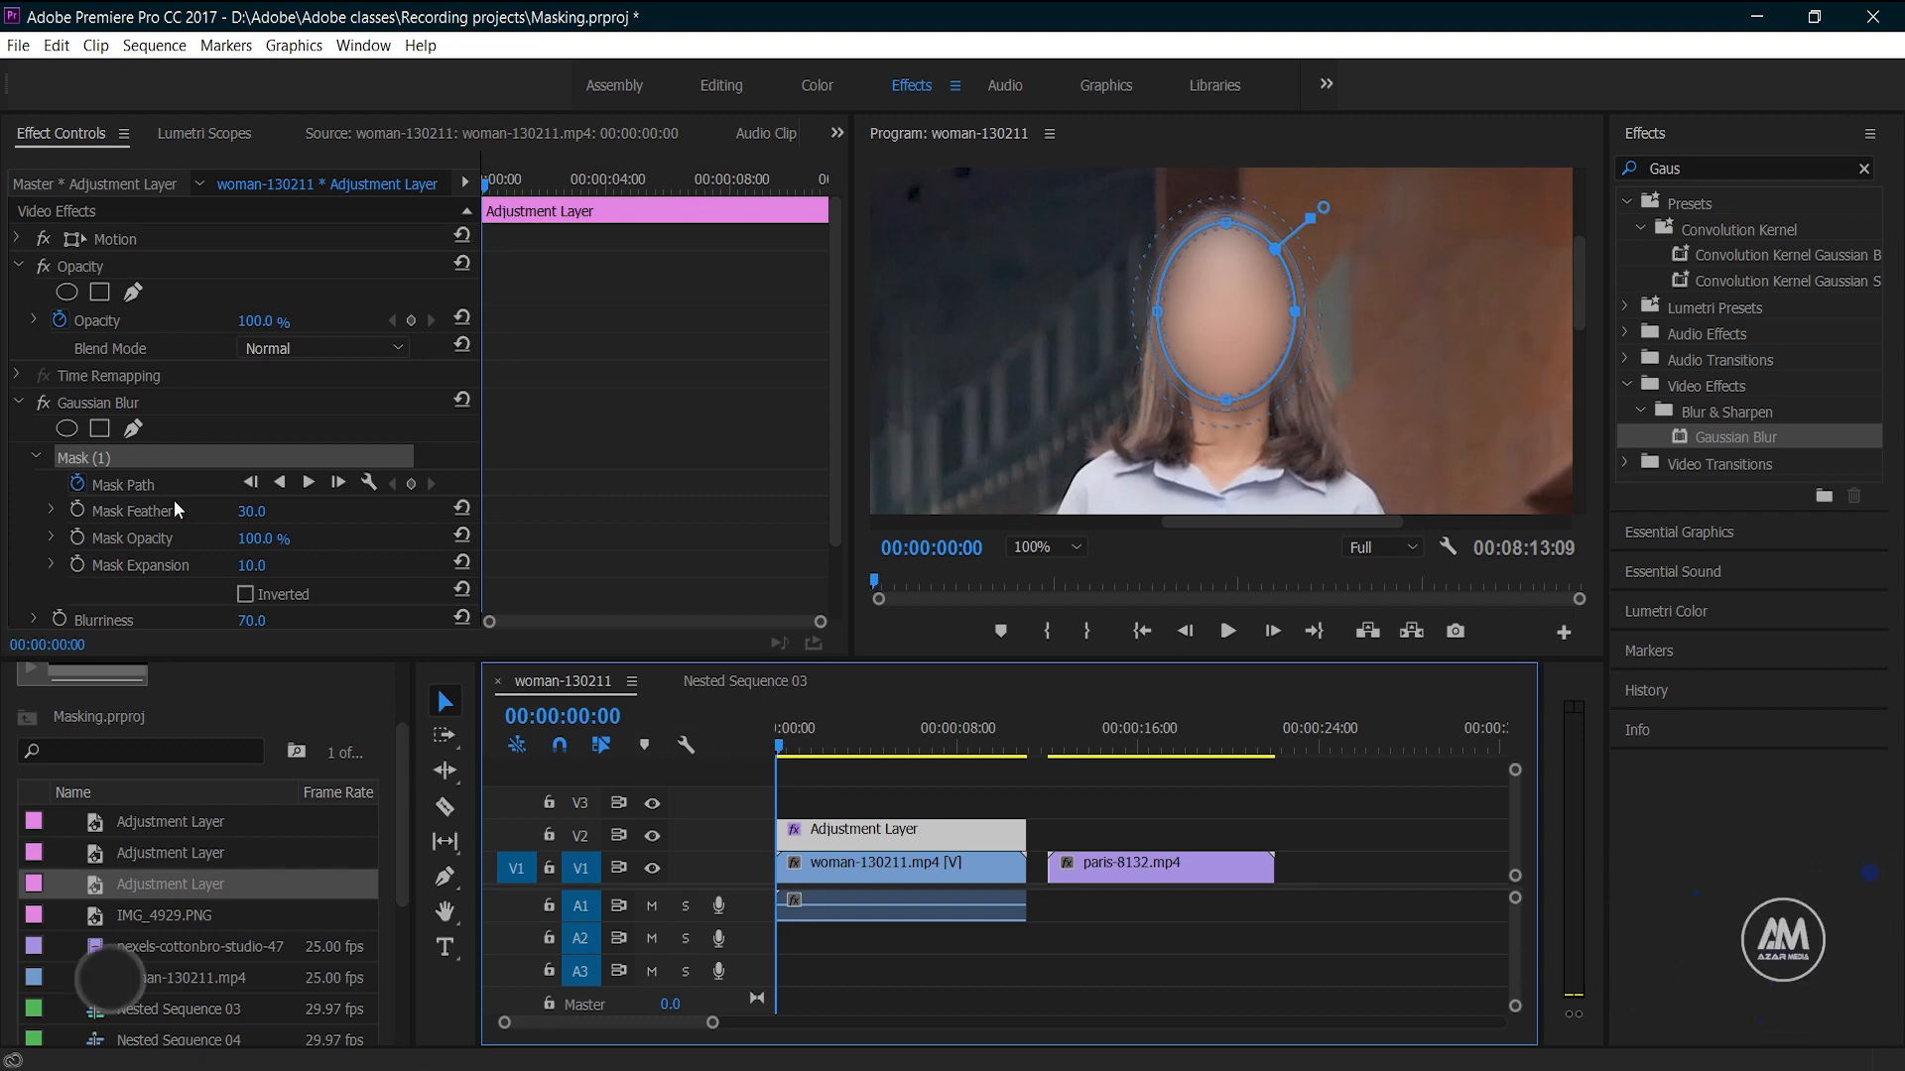
# Track the Gaussian Blur mask forward from 00:00:00:00 and stop at 00:00:02:01
pyautogui.click(81, 458)
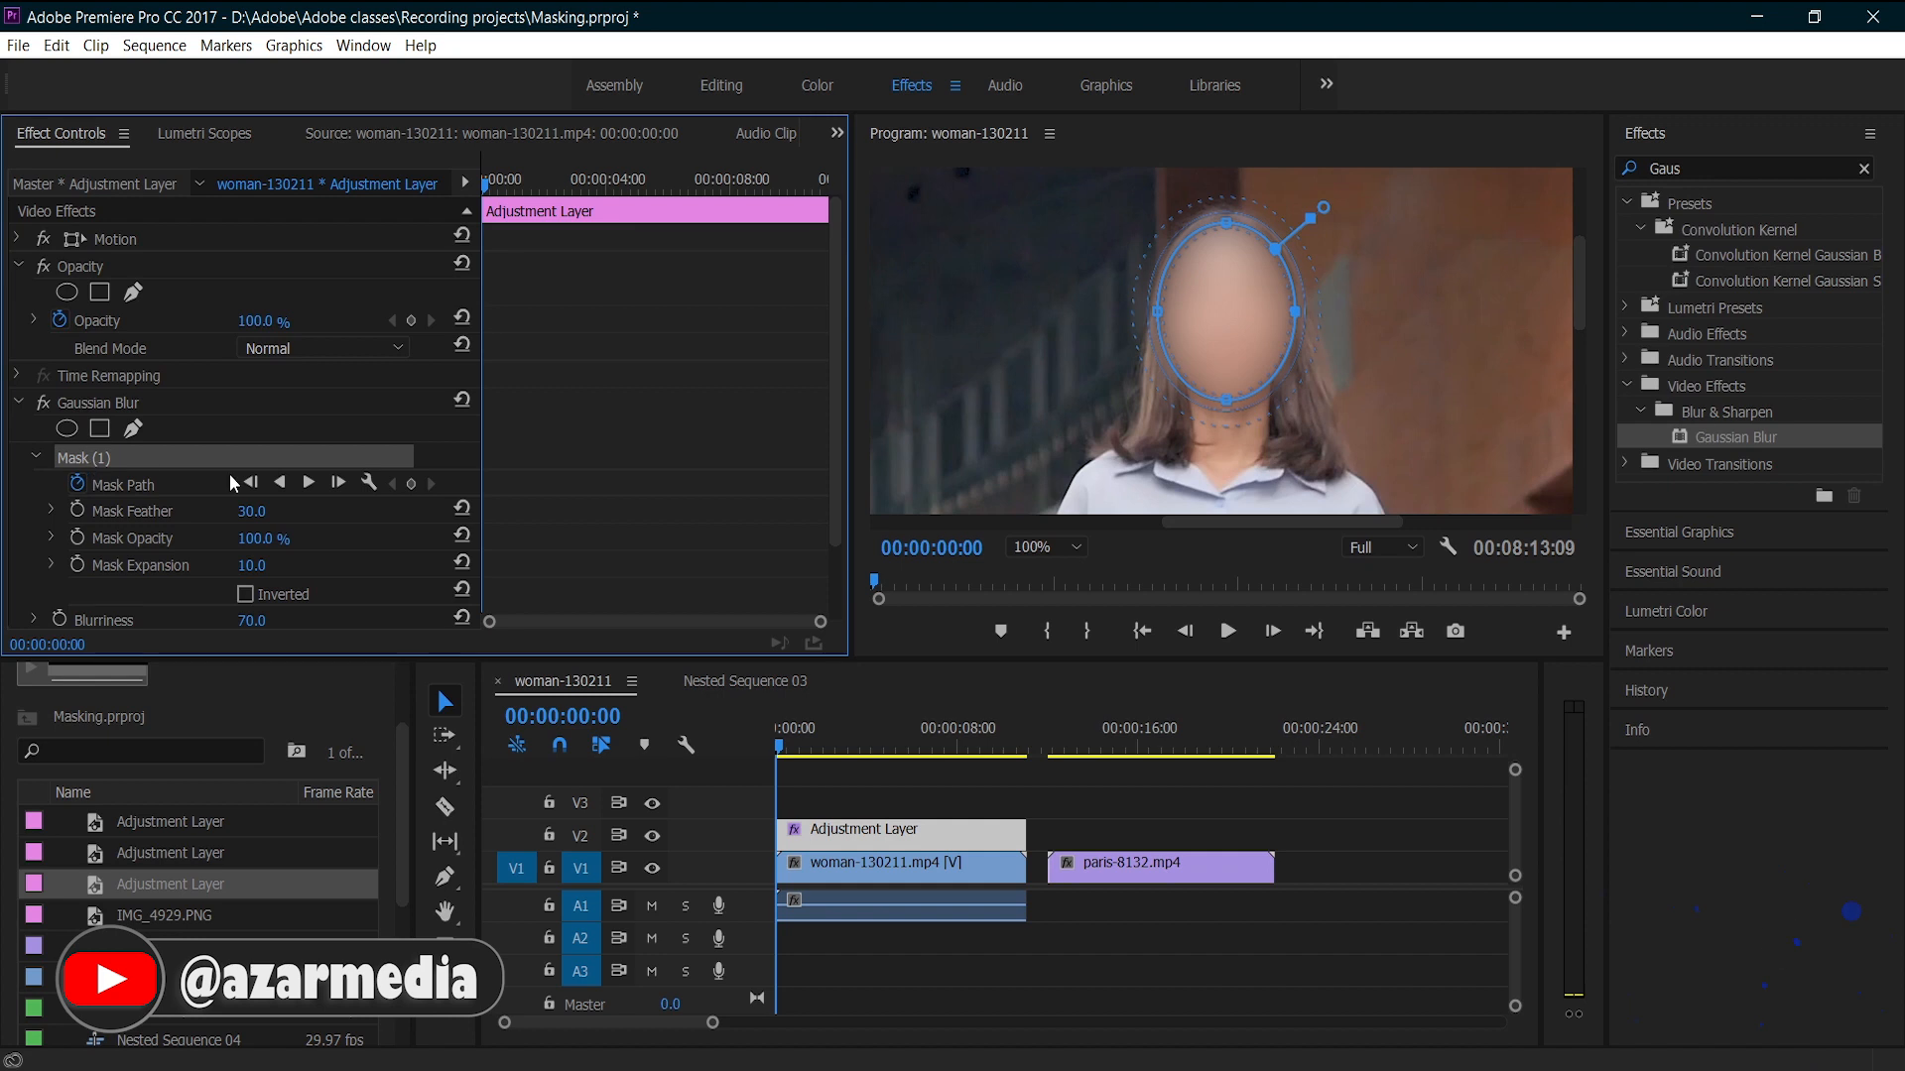
pyautogui.click(308, 482)
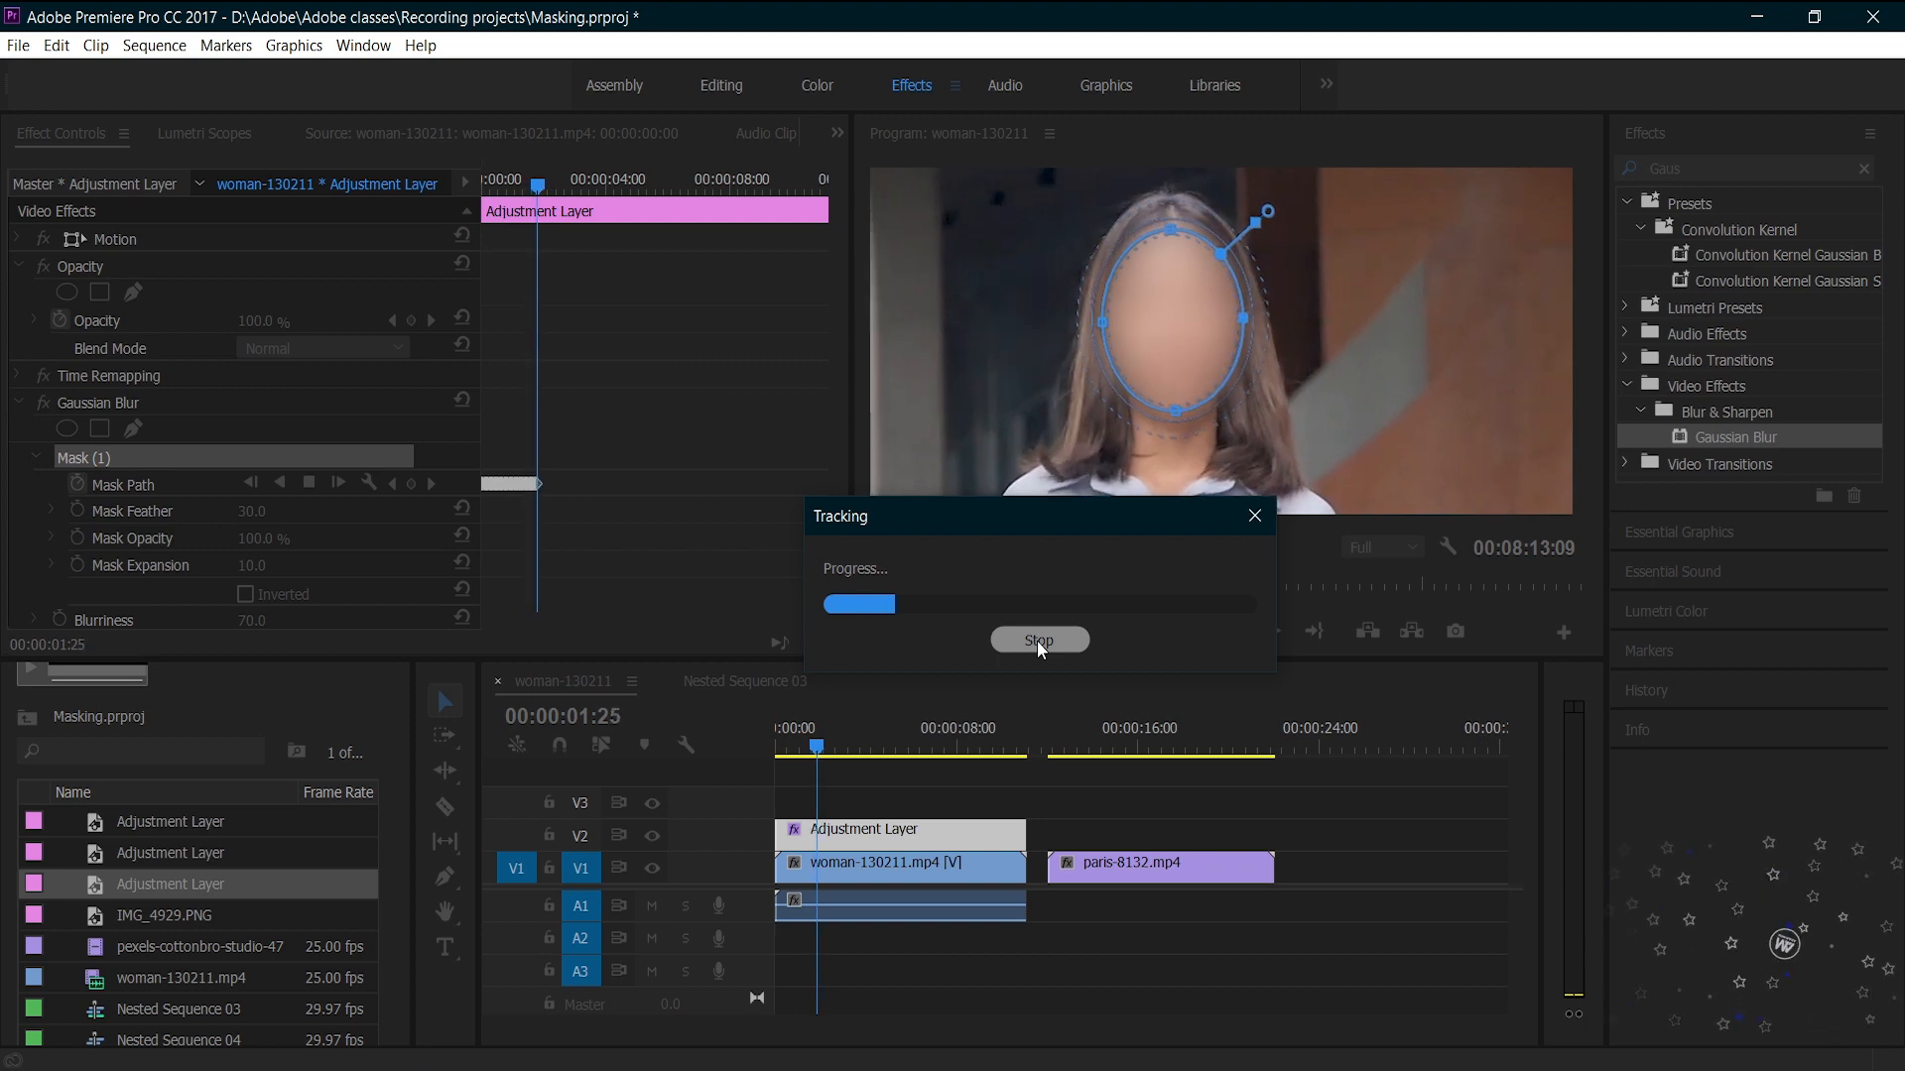
pyautogui.click(1038, 640)
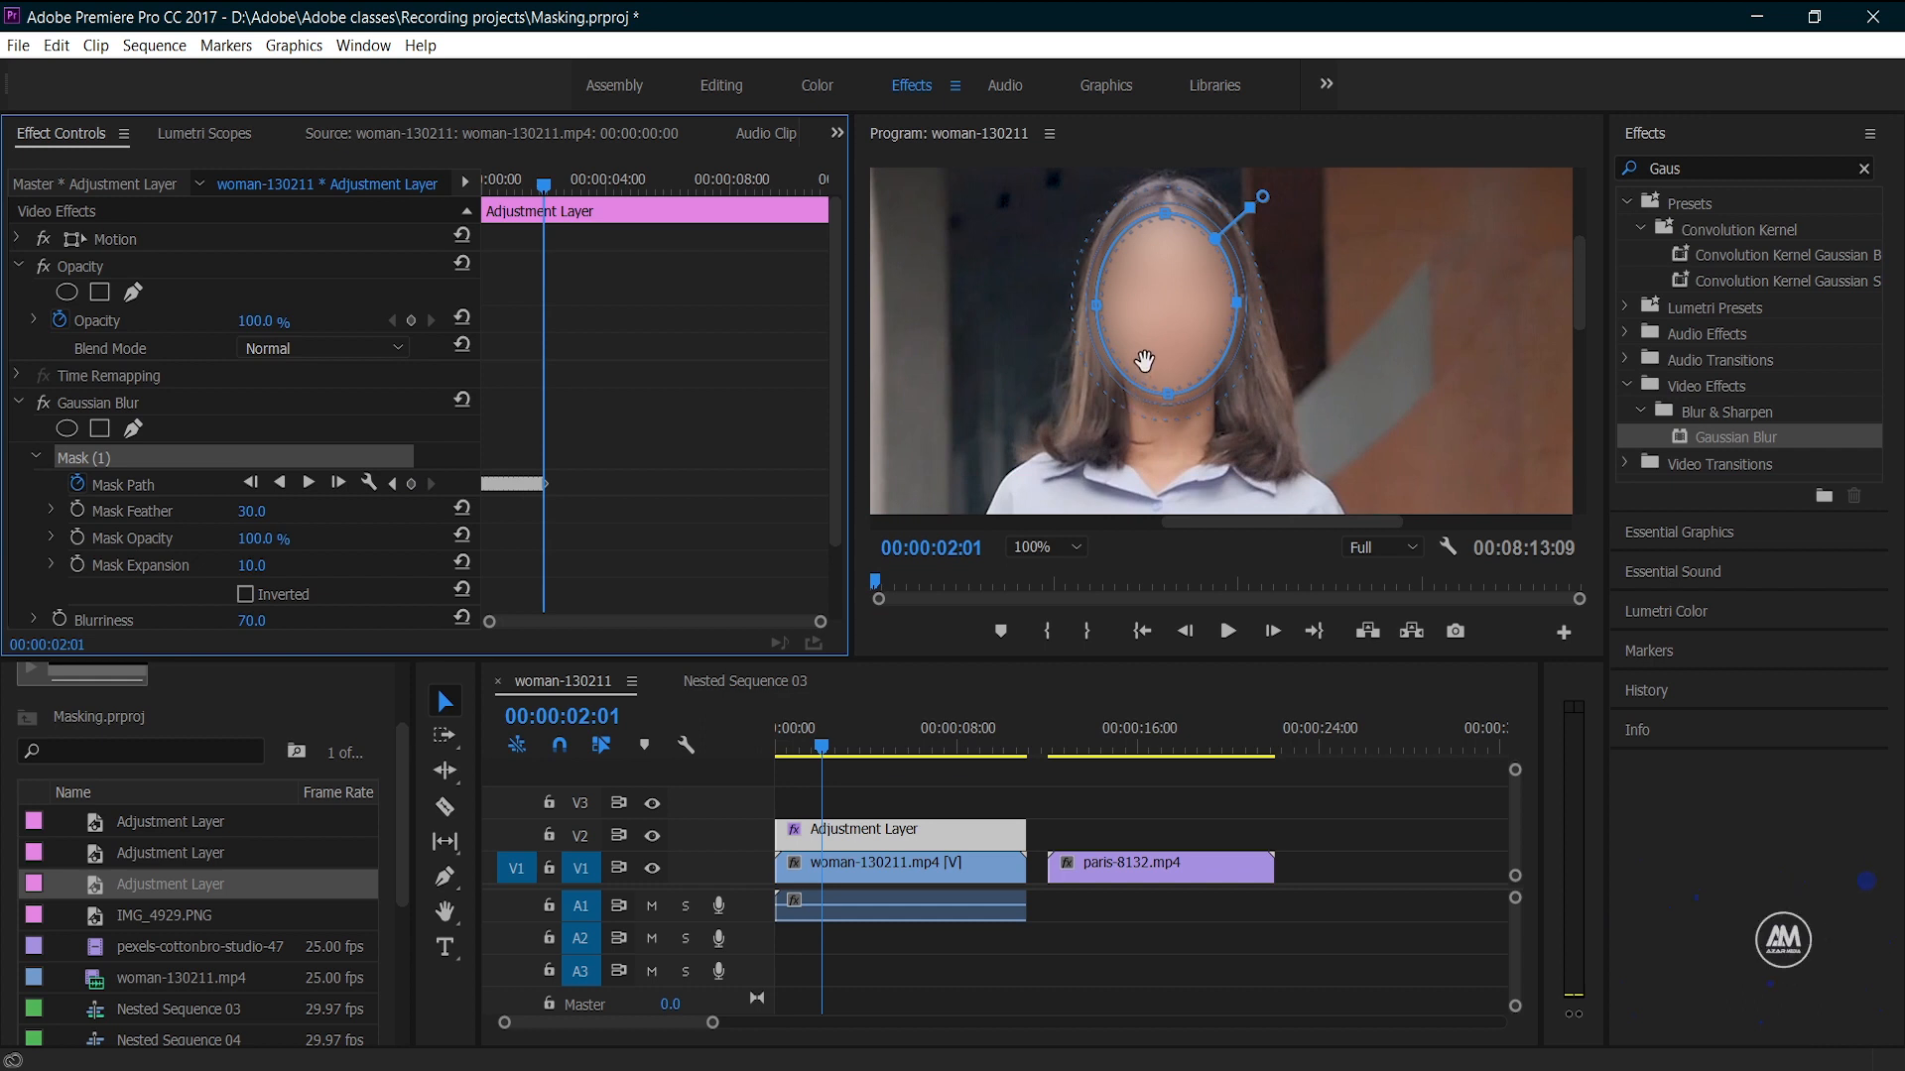
# Reposition, lengthen and widen the mask so it covers the woman's face at 00:00:02:01
pyautogui.moveTo(1146, 359); pyautogui.dragTo(1143, 350)
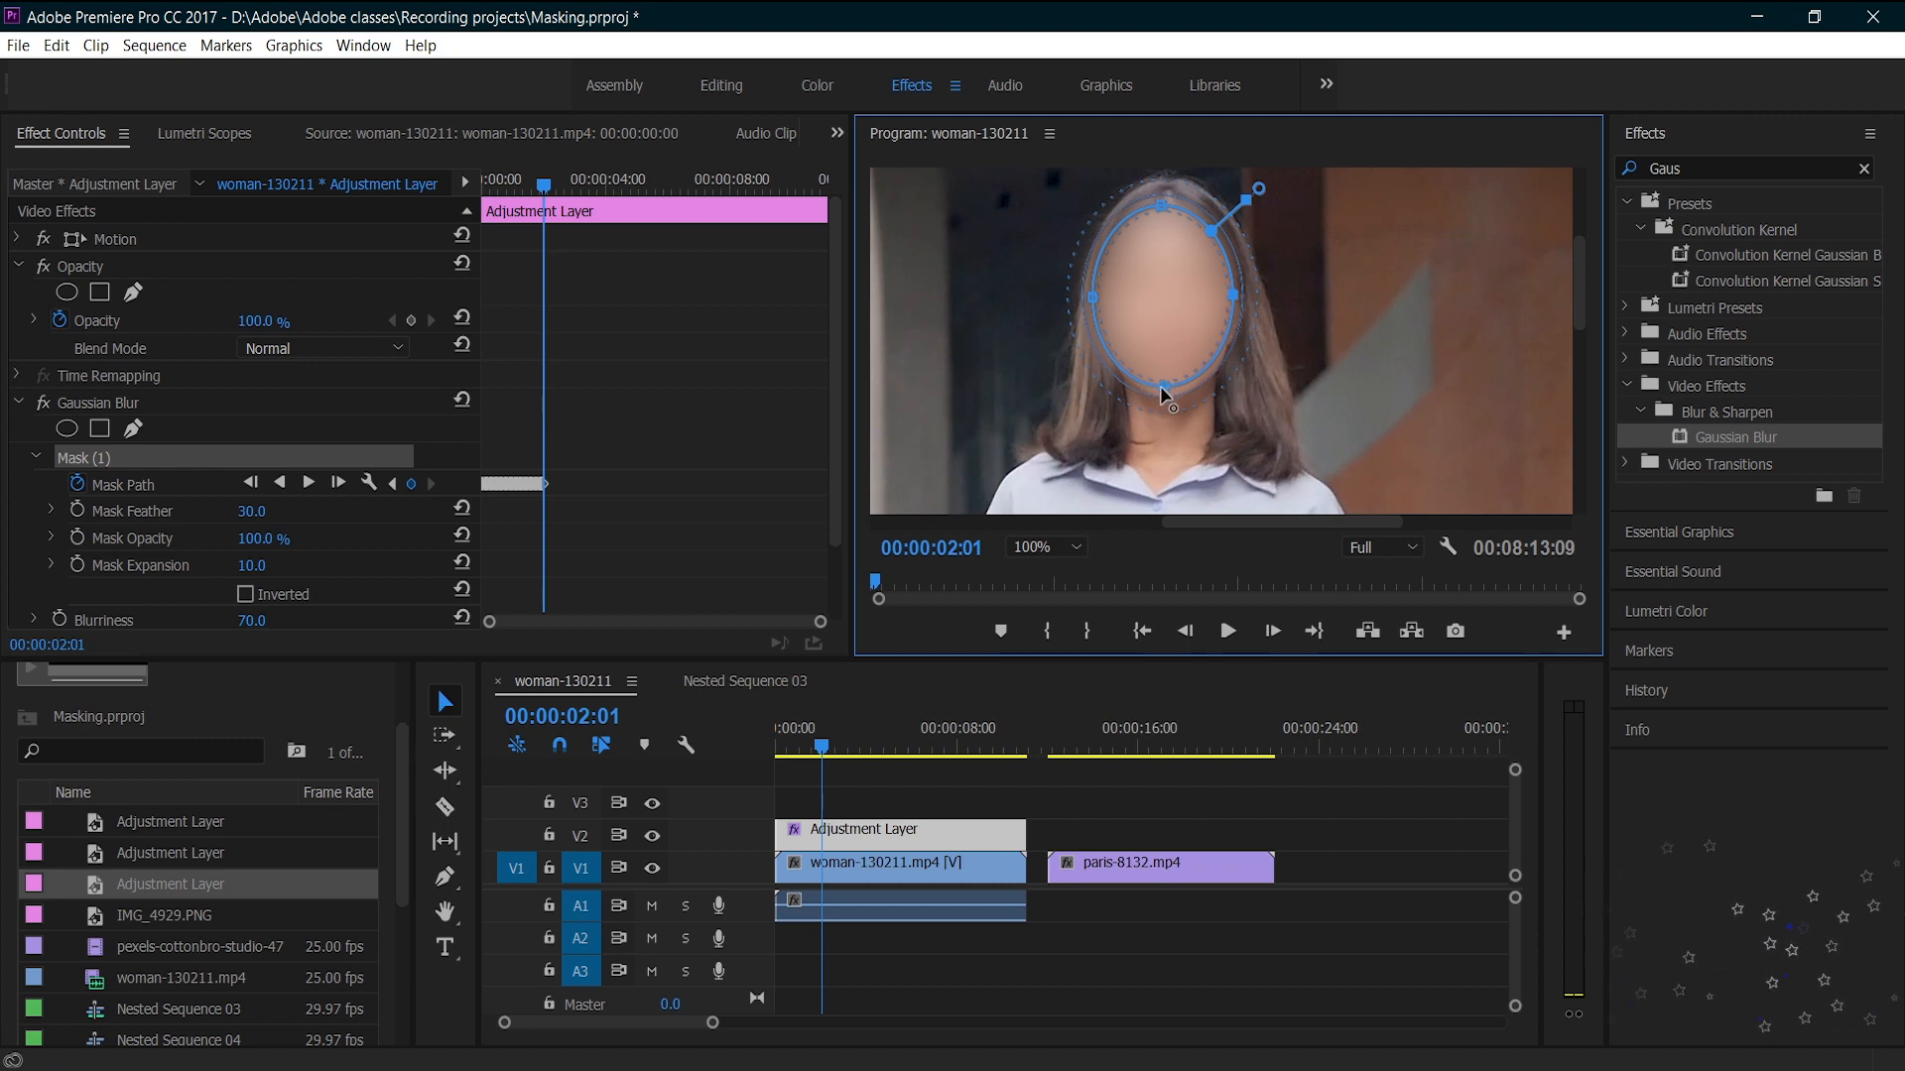
pyautogui.moveTo(1171, 400); pyautogui.dragTo(1172, 408)
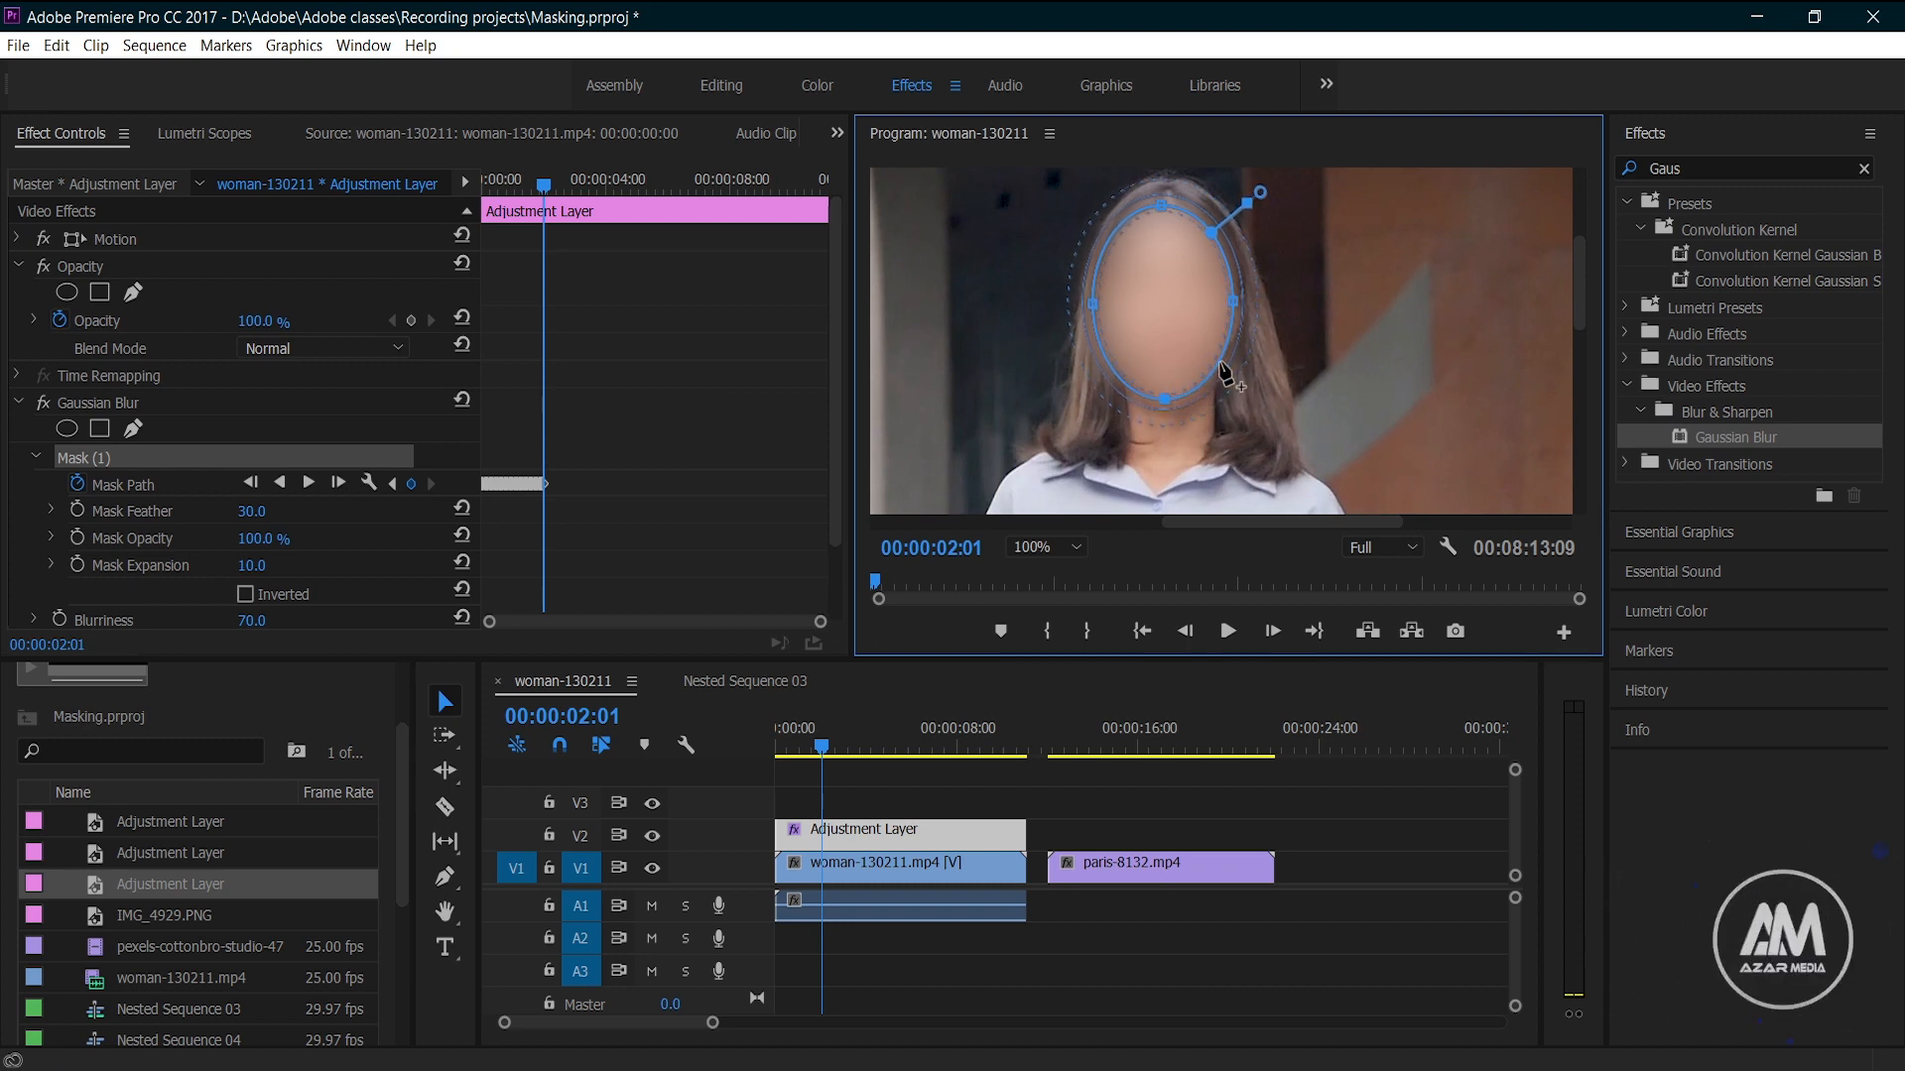
pyautogui.moveTo(1235, 304); pyautogui.dragTo(1243, 307)
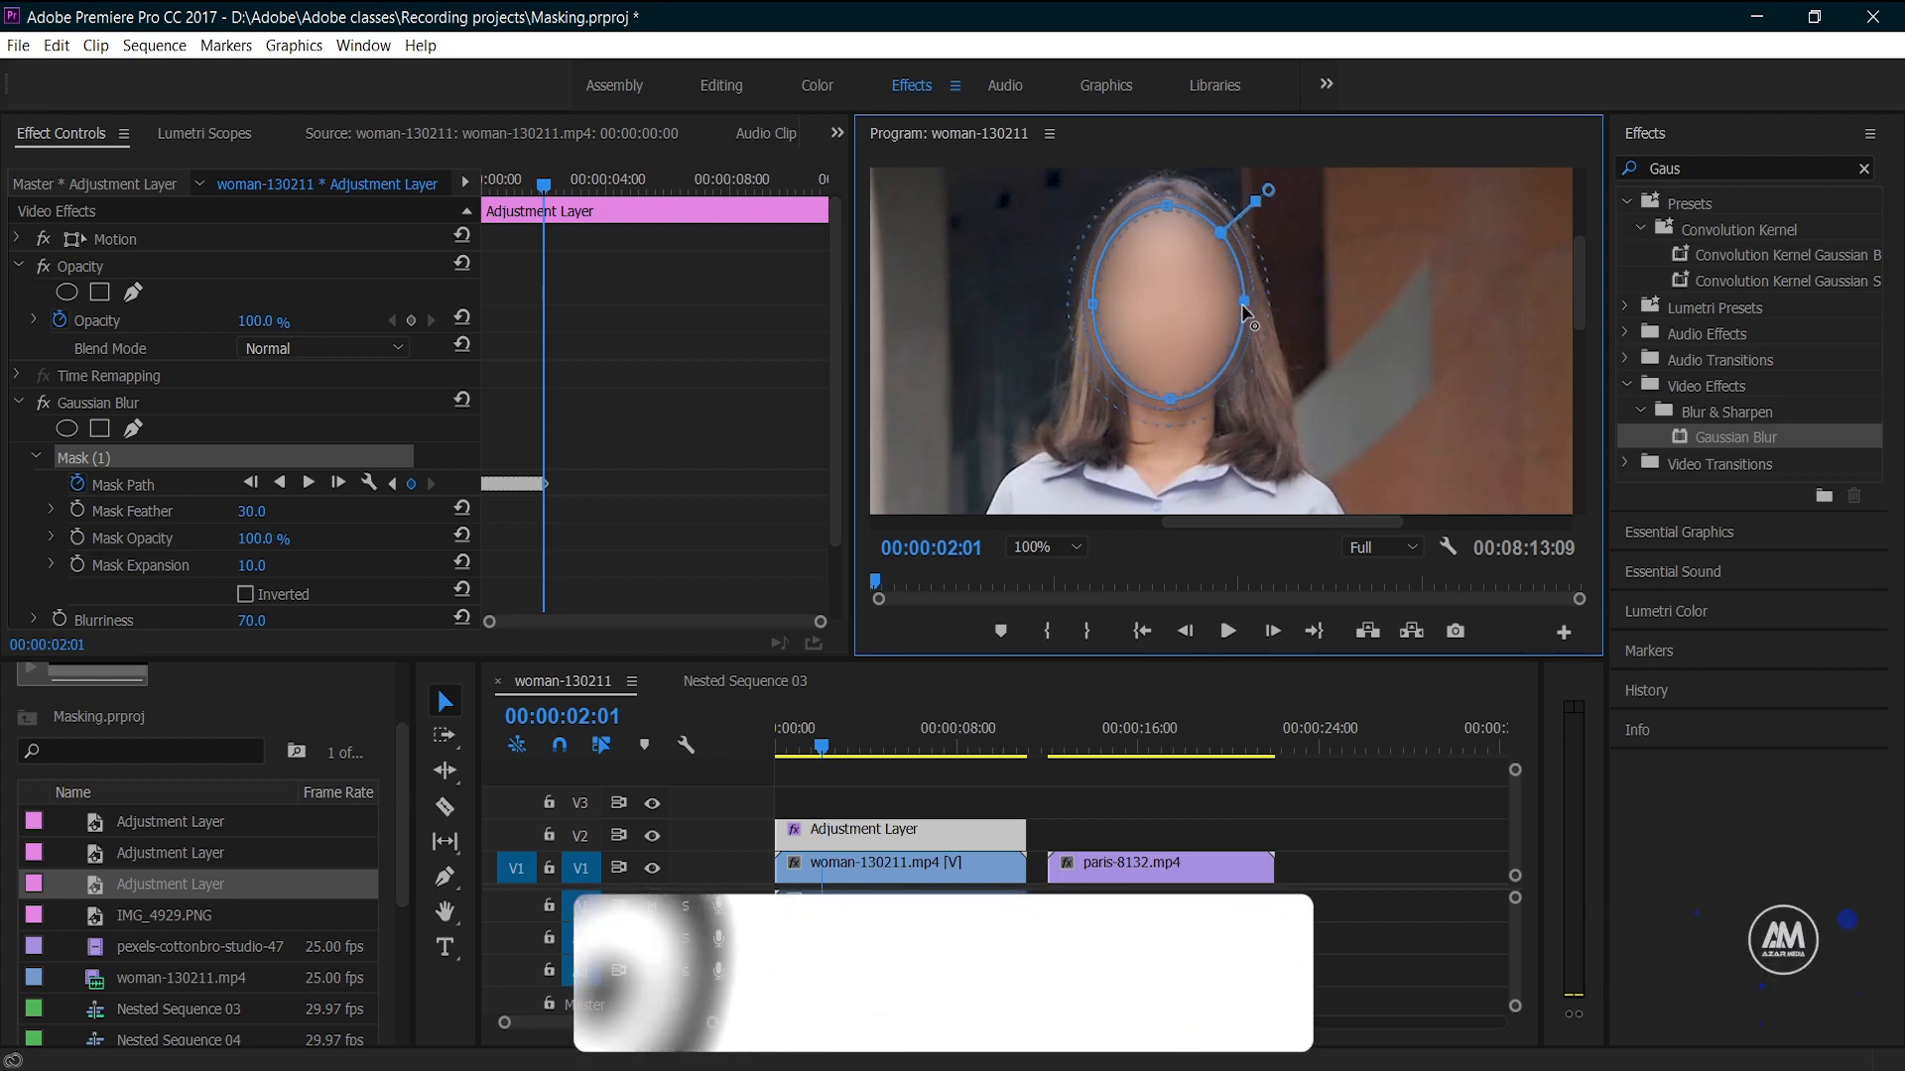
# Continue tracking the mask forward to about 00:00:03:27 and refit its lower edge to the chin
pyautogui.click(308, 482)
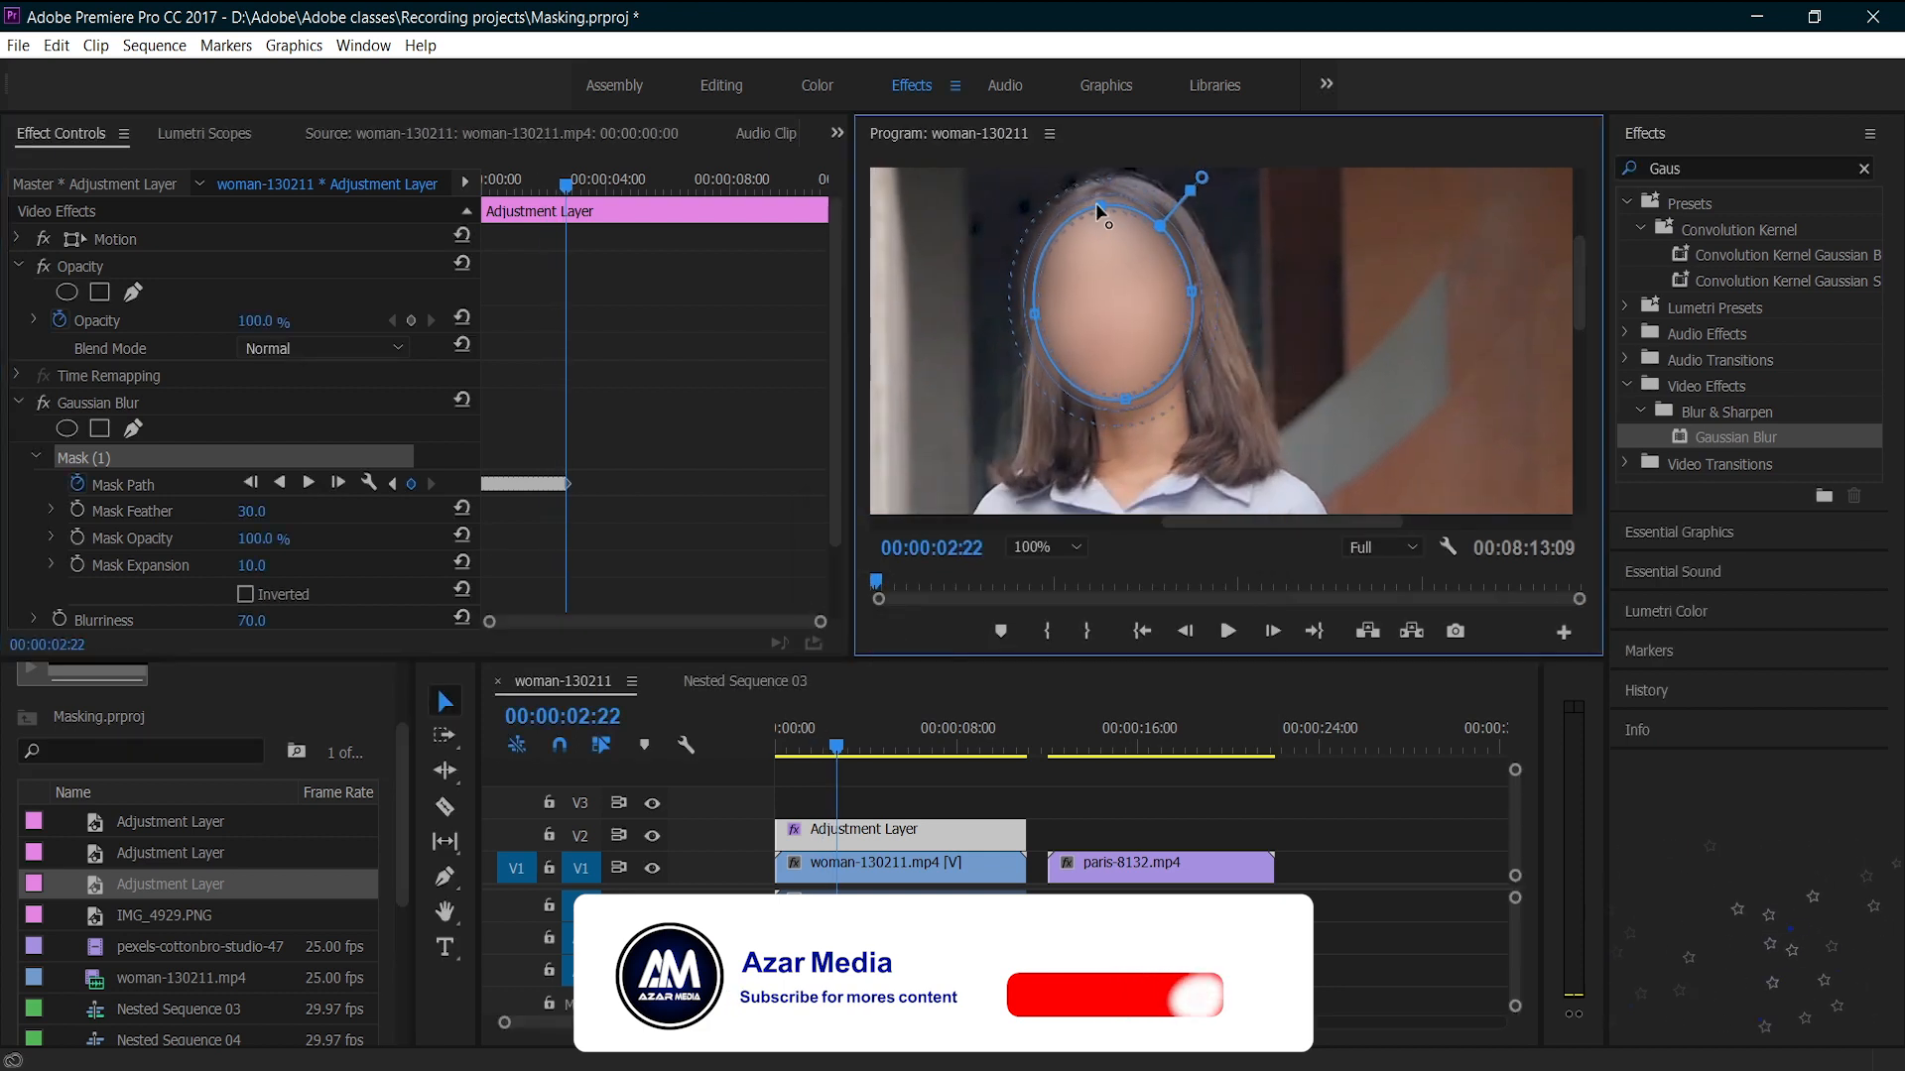
pyautogui.click(1012, 638)
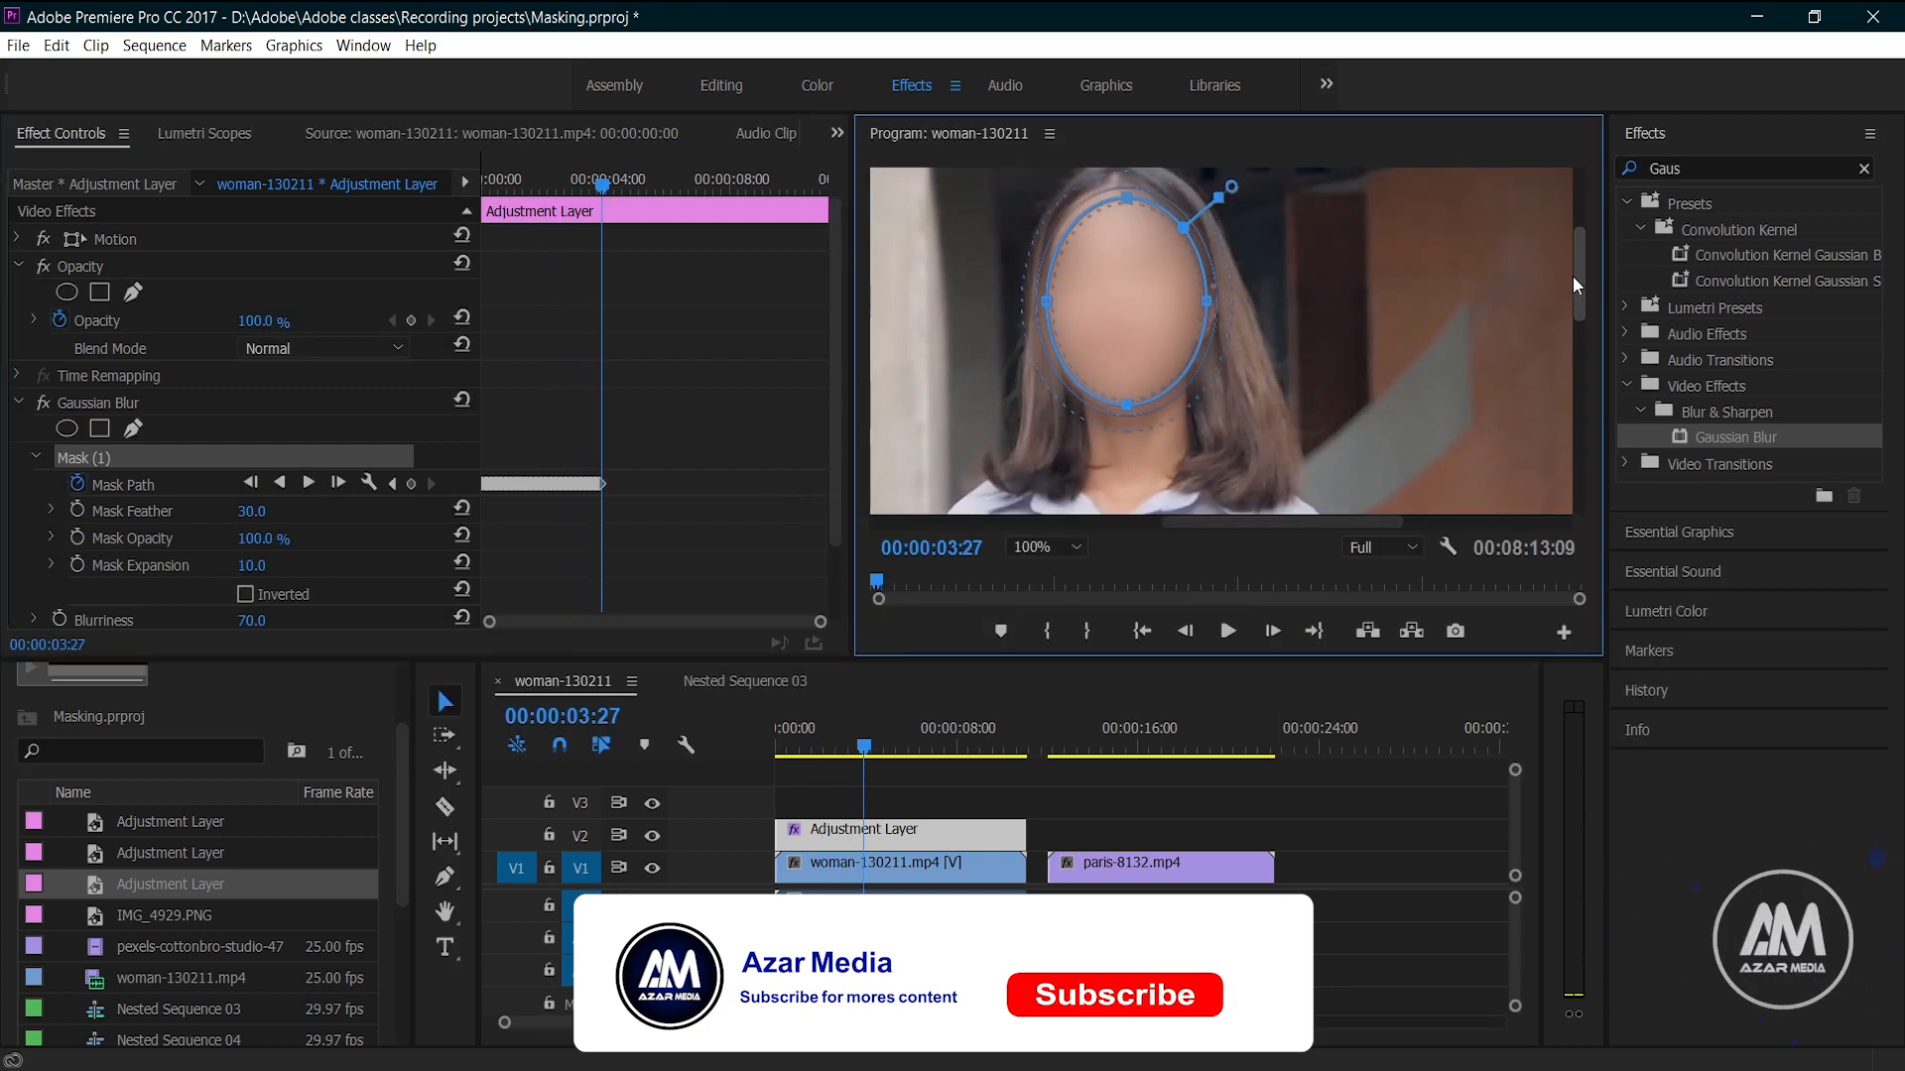
pyautogui.moveTo(1123, 423); pyautogui.dragTo(1122, 442)
# Track the mask forward in stages until it follows the face to the adjustment layer's end at 00:00:11:04
pyautogui.click(309, 482)
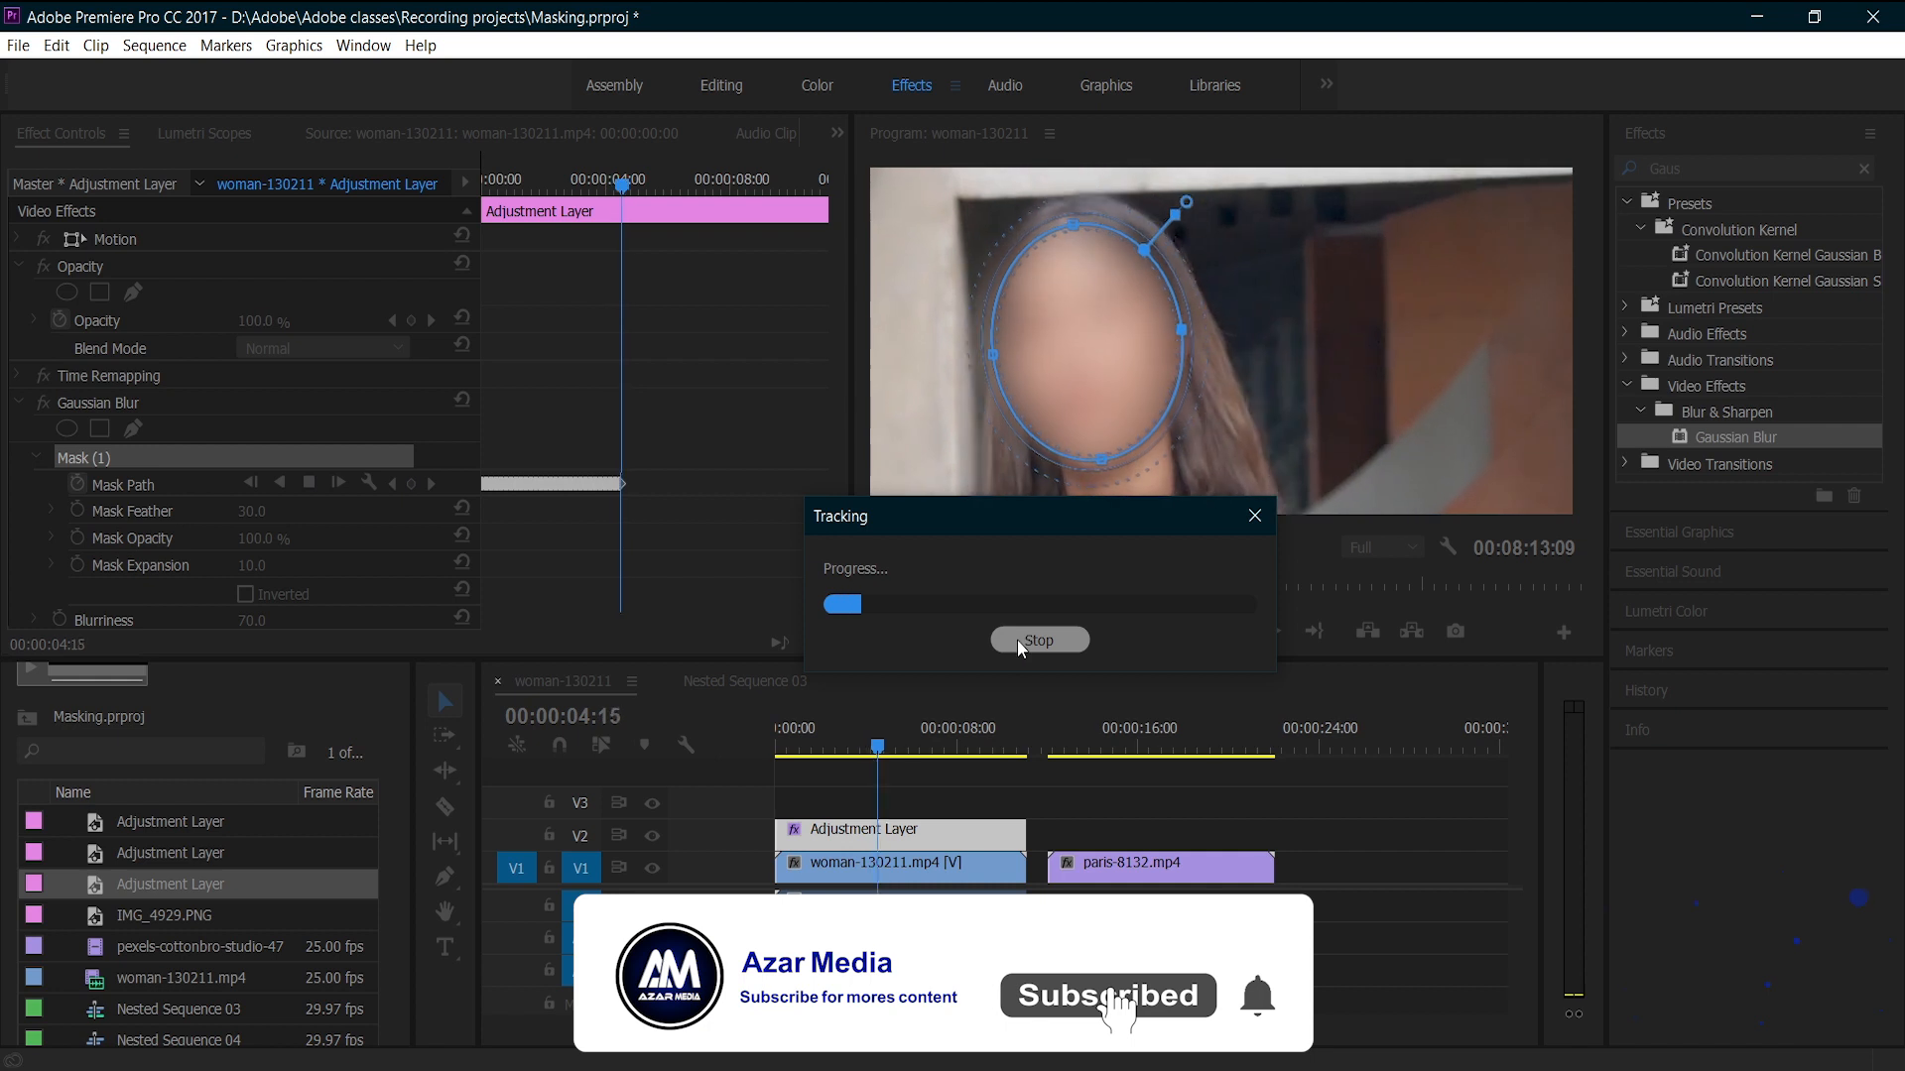
pyautogui.click(1016, 640)
pyautogui.click(309, 482)
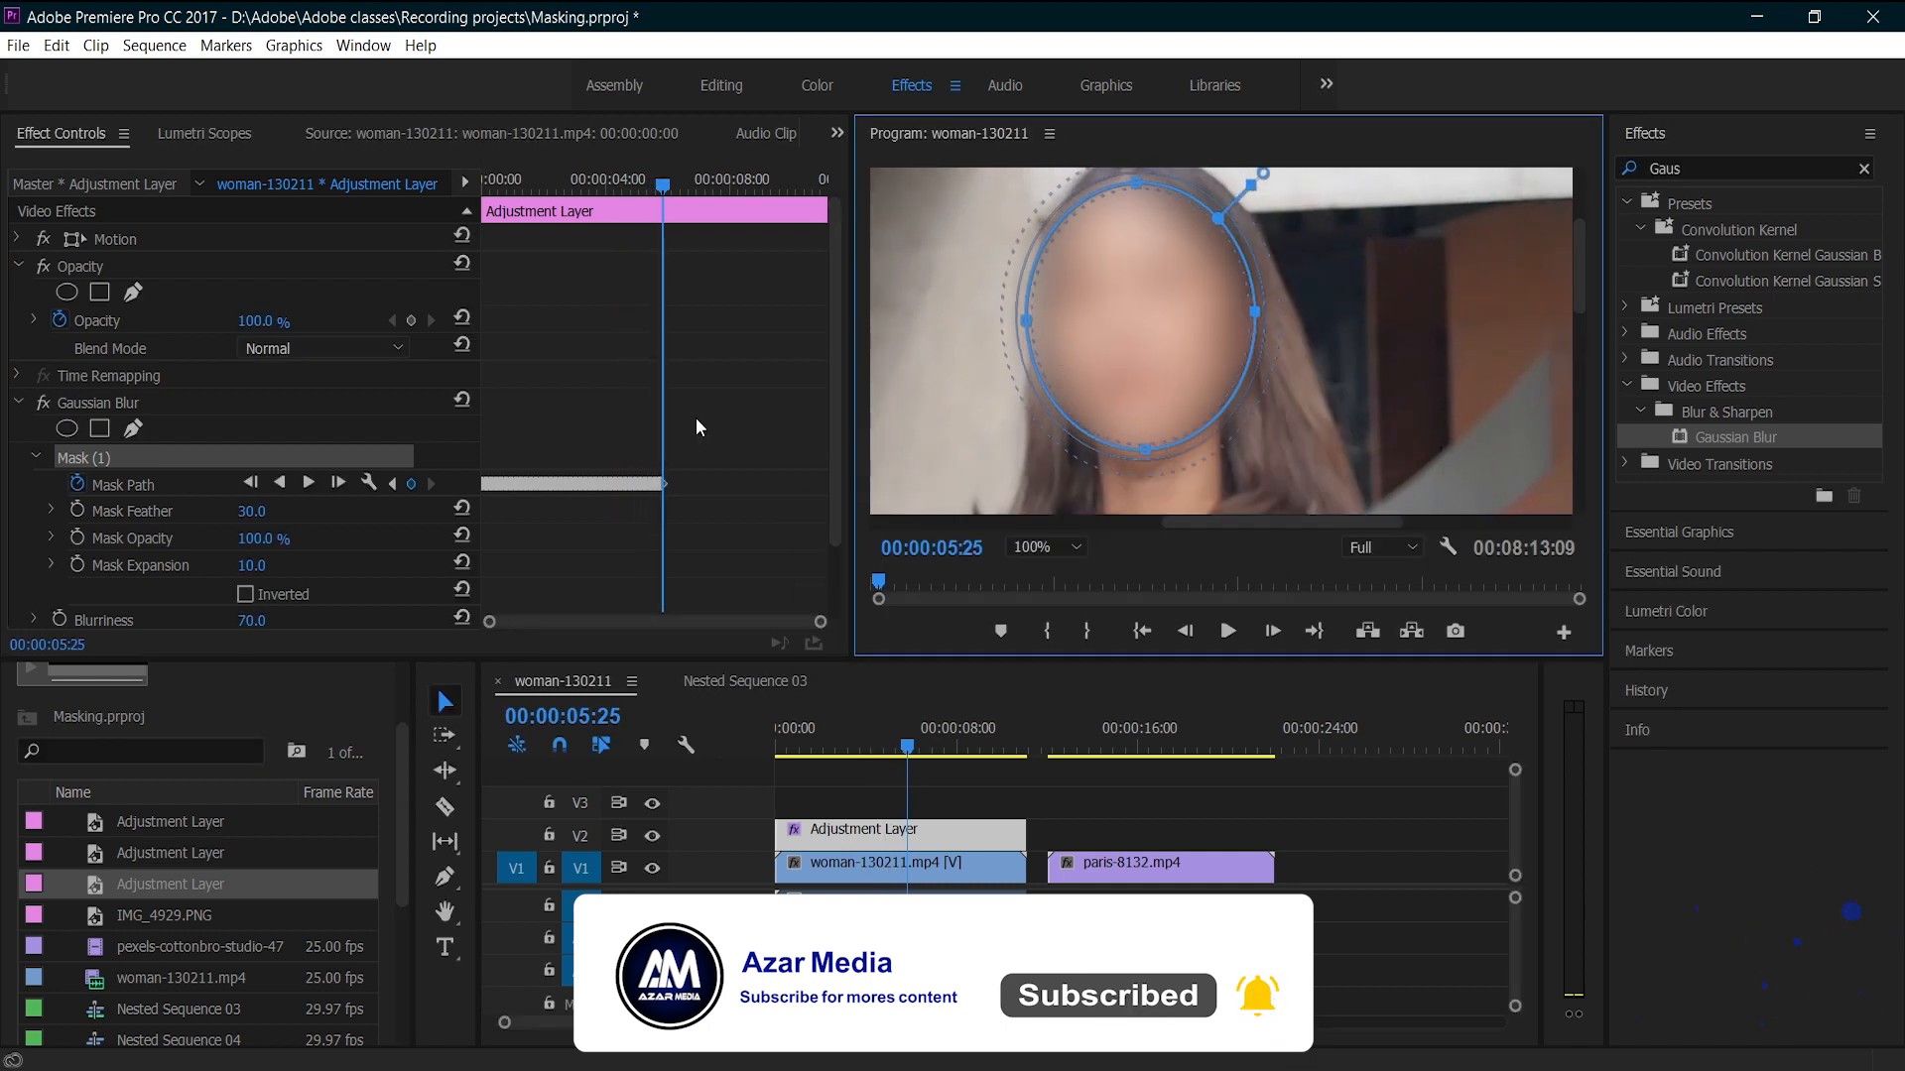
pyautogui.click(1028, 645)
pyautogui.click(308, 482)
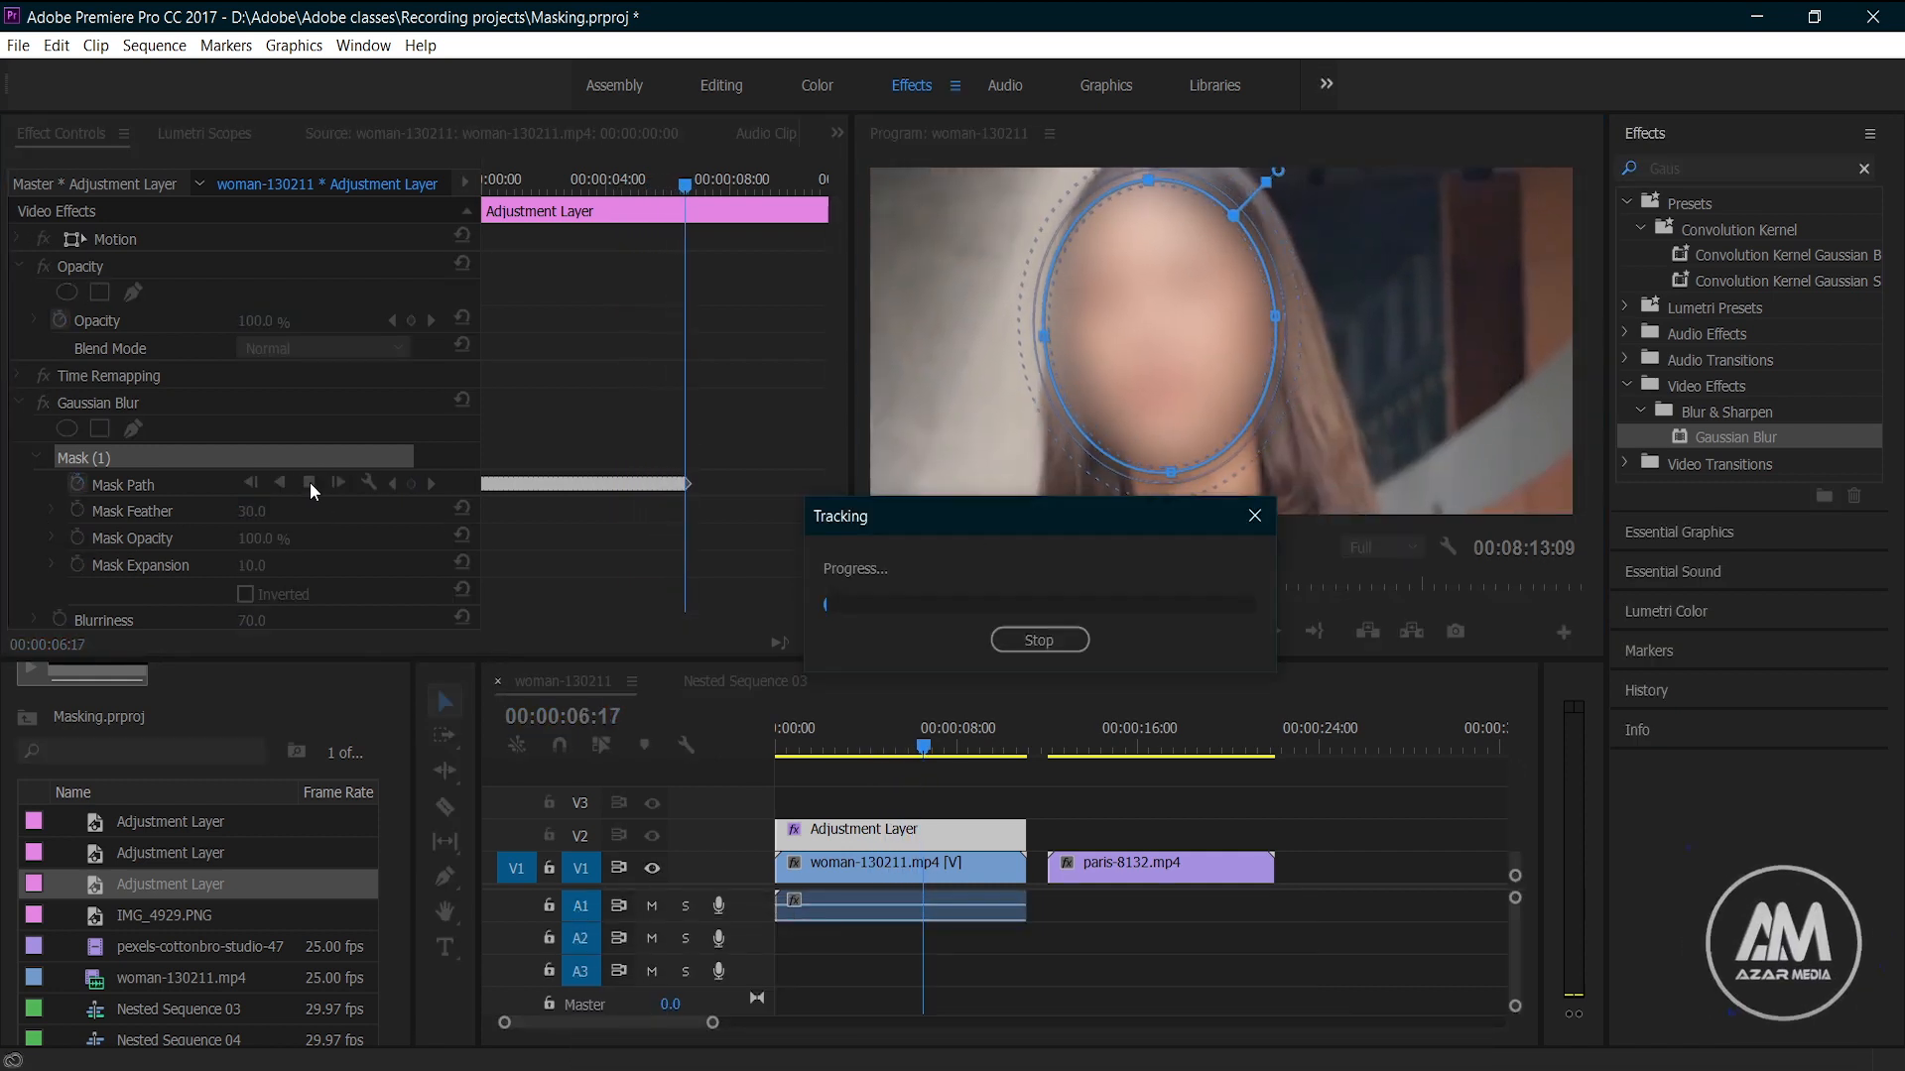
pyautogui.click(308, 483)
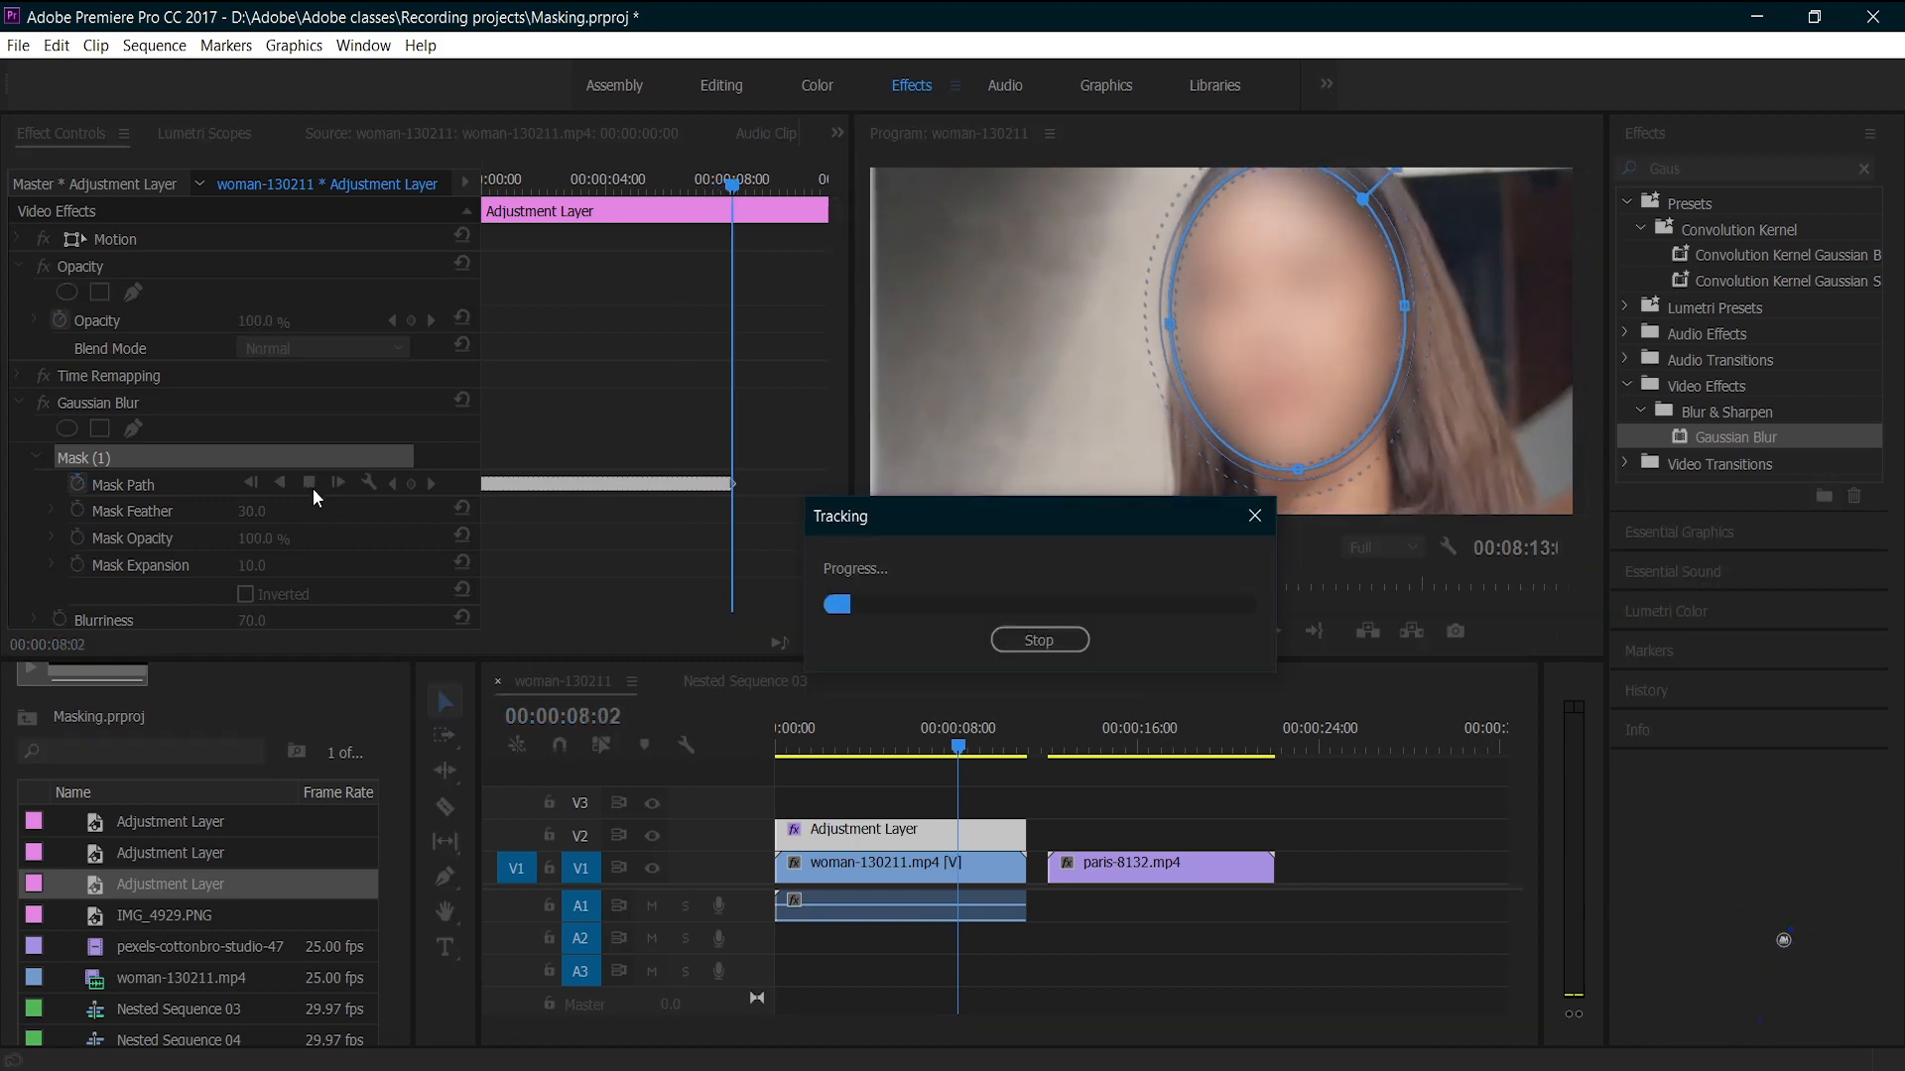
pyautogui.click(1045, 639)
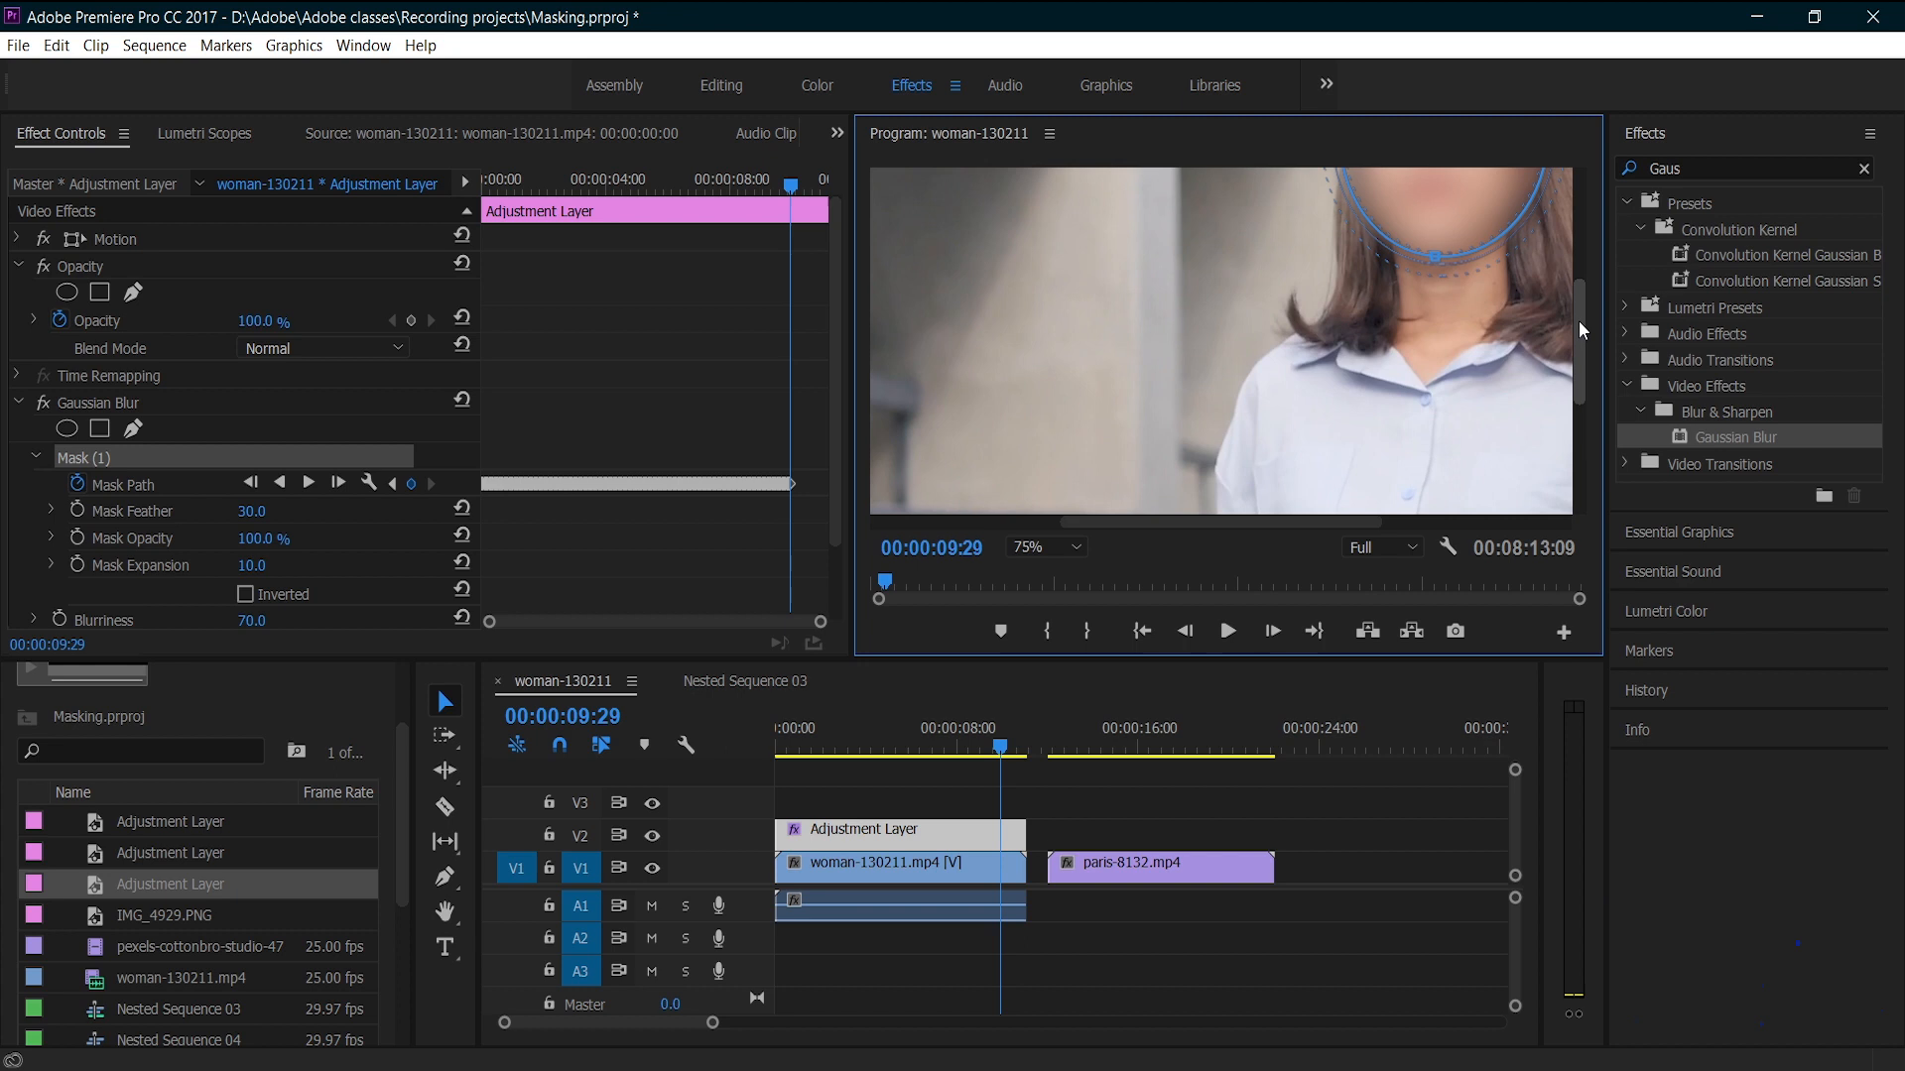
pyautogui.click(309, 483)
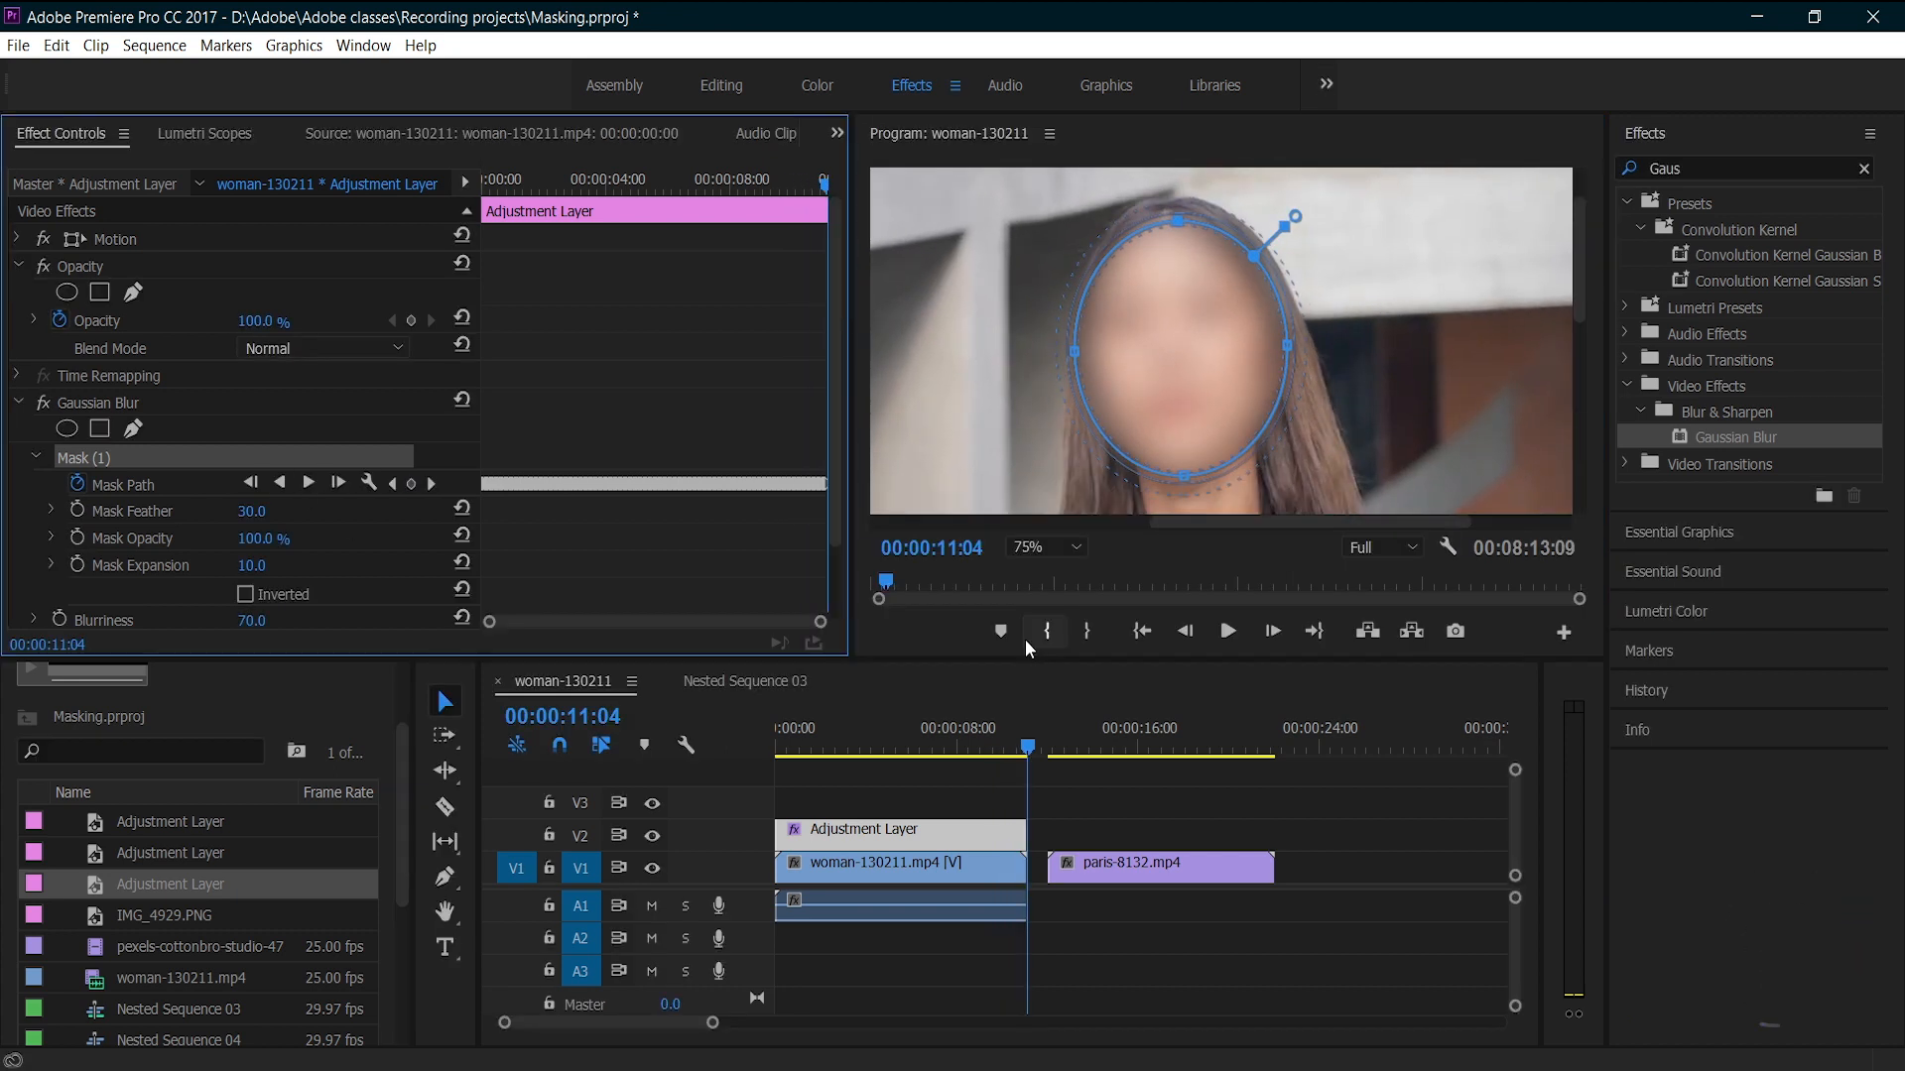
# Fit the program view, return to 00:00:00:00, deselect the mask and play the tracked face blur full screen
pyautogui.click(1075, 547)
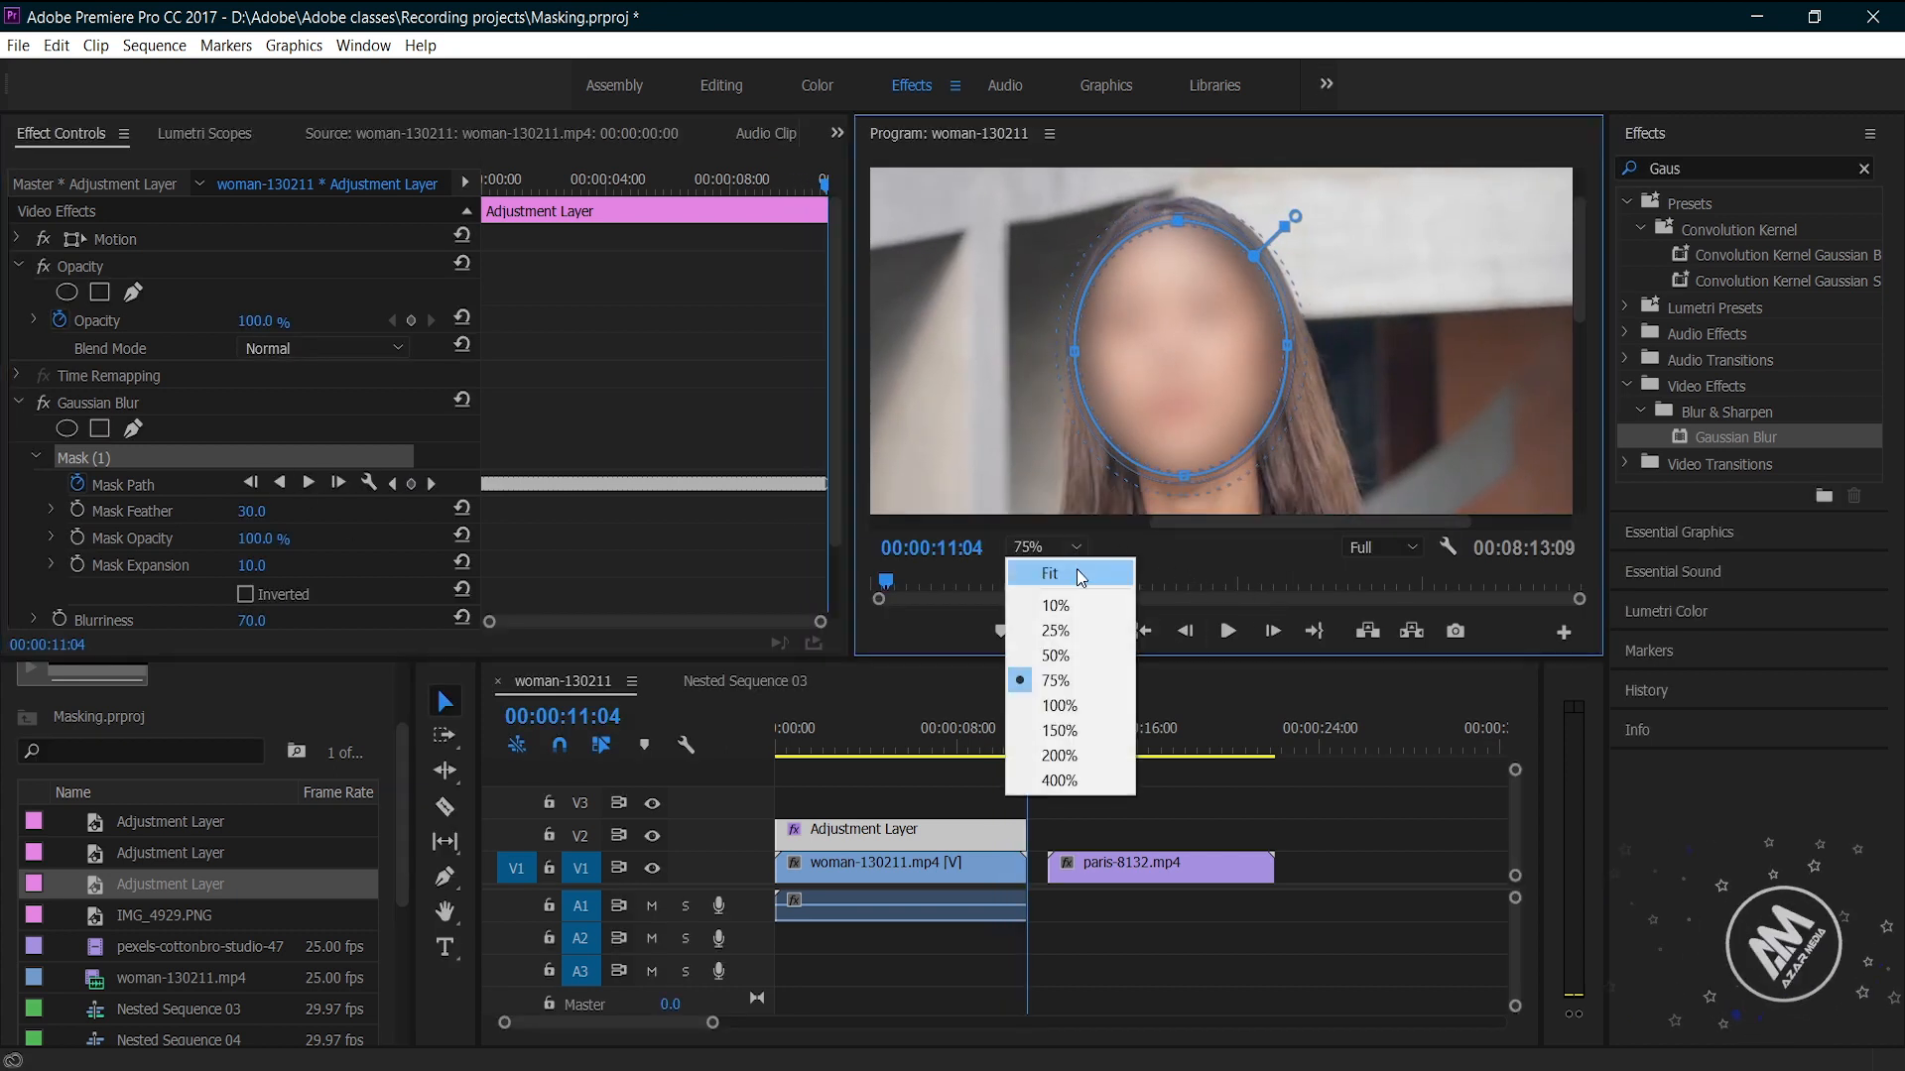
pyautogui.click(1076, 570)
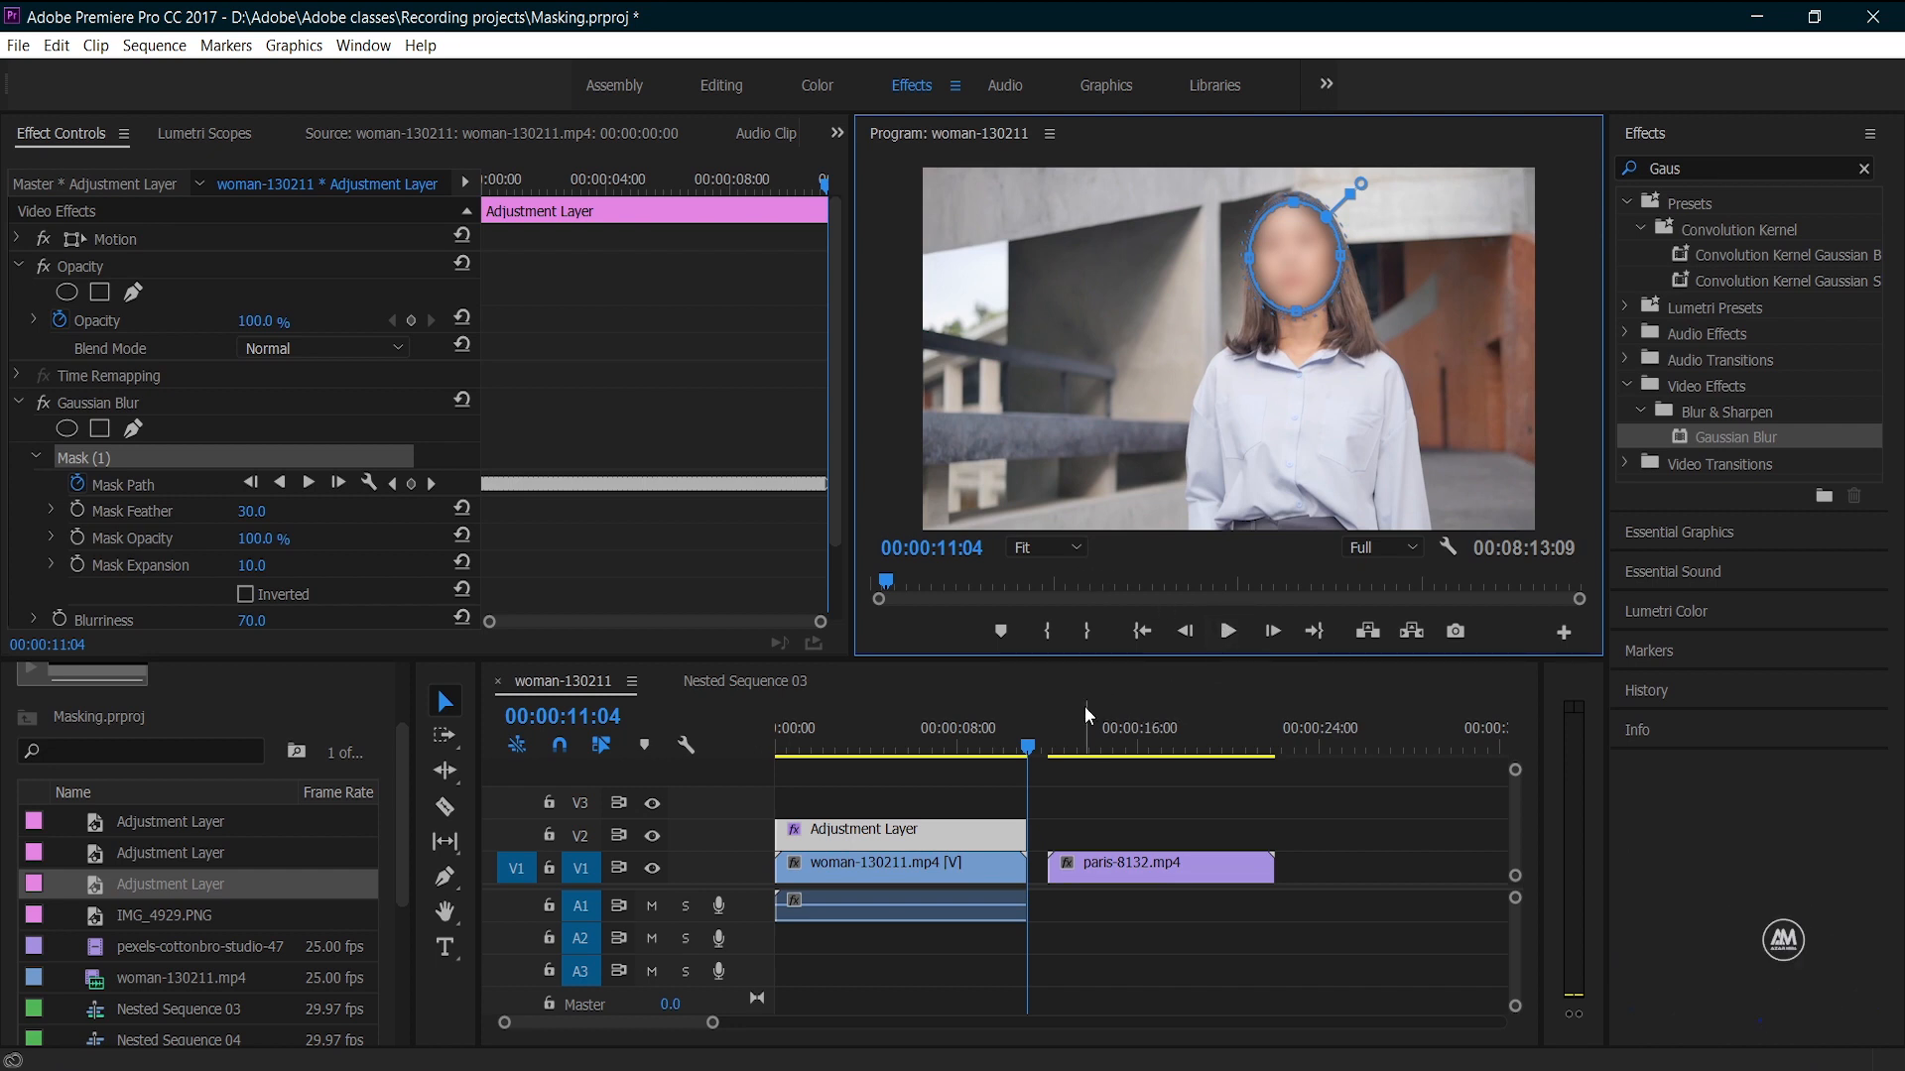
pyautogui.click(1031, 747)
pyautogui.press('Left')
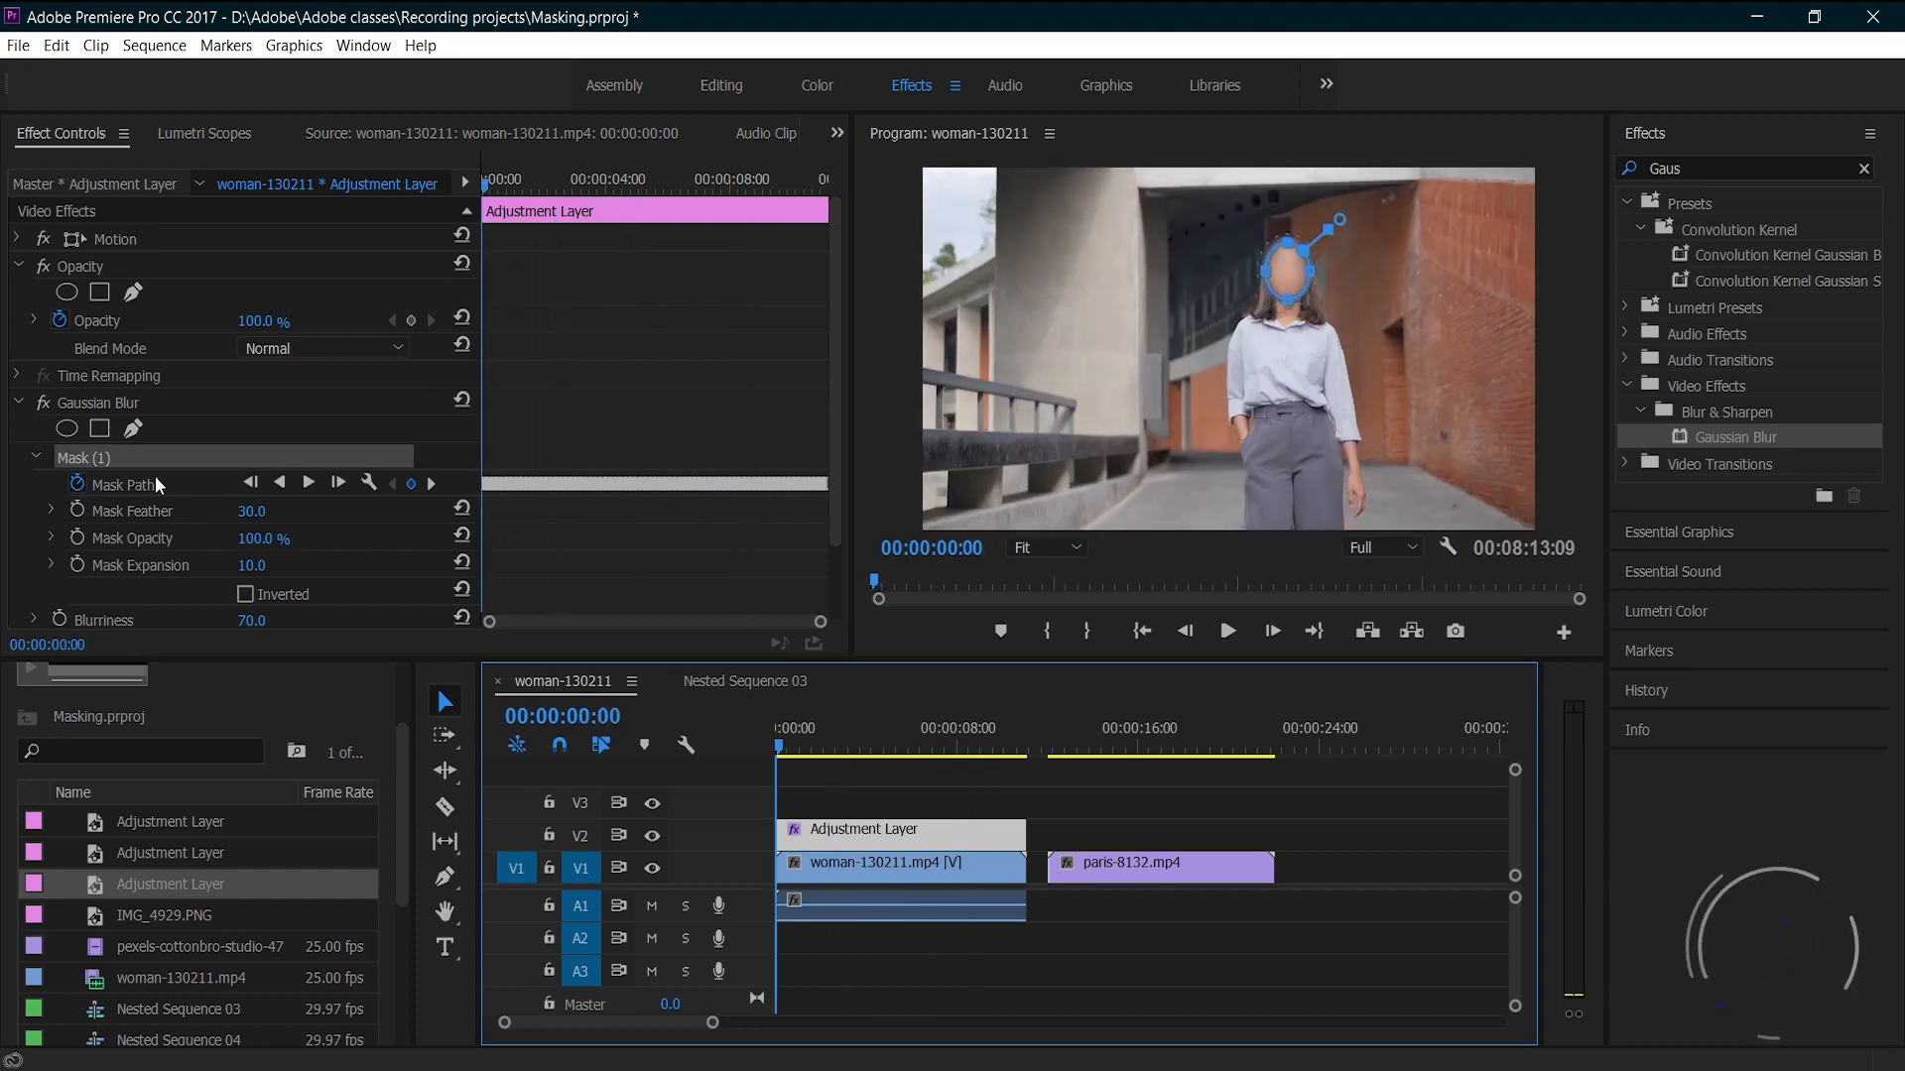
pyautogui.click(211, 429)
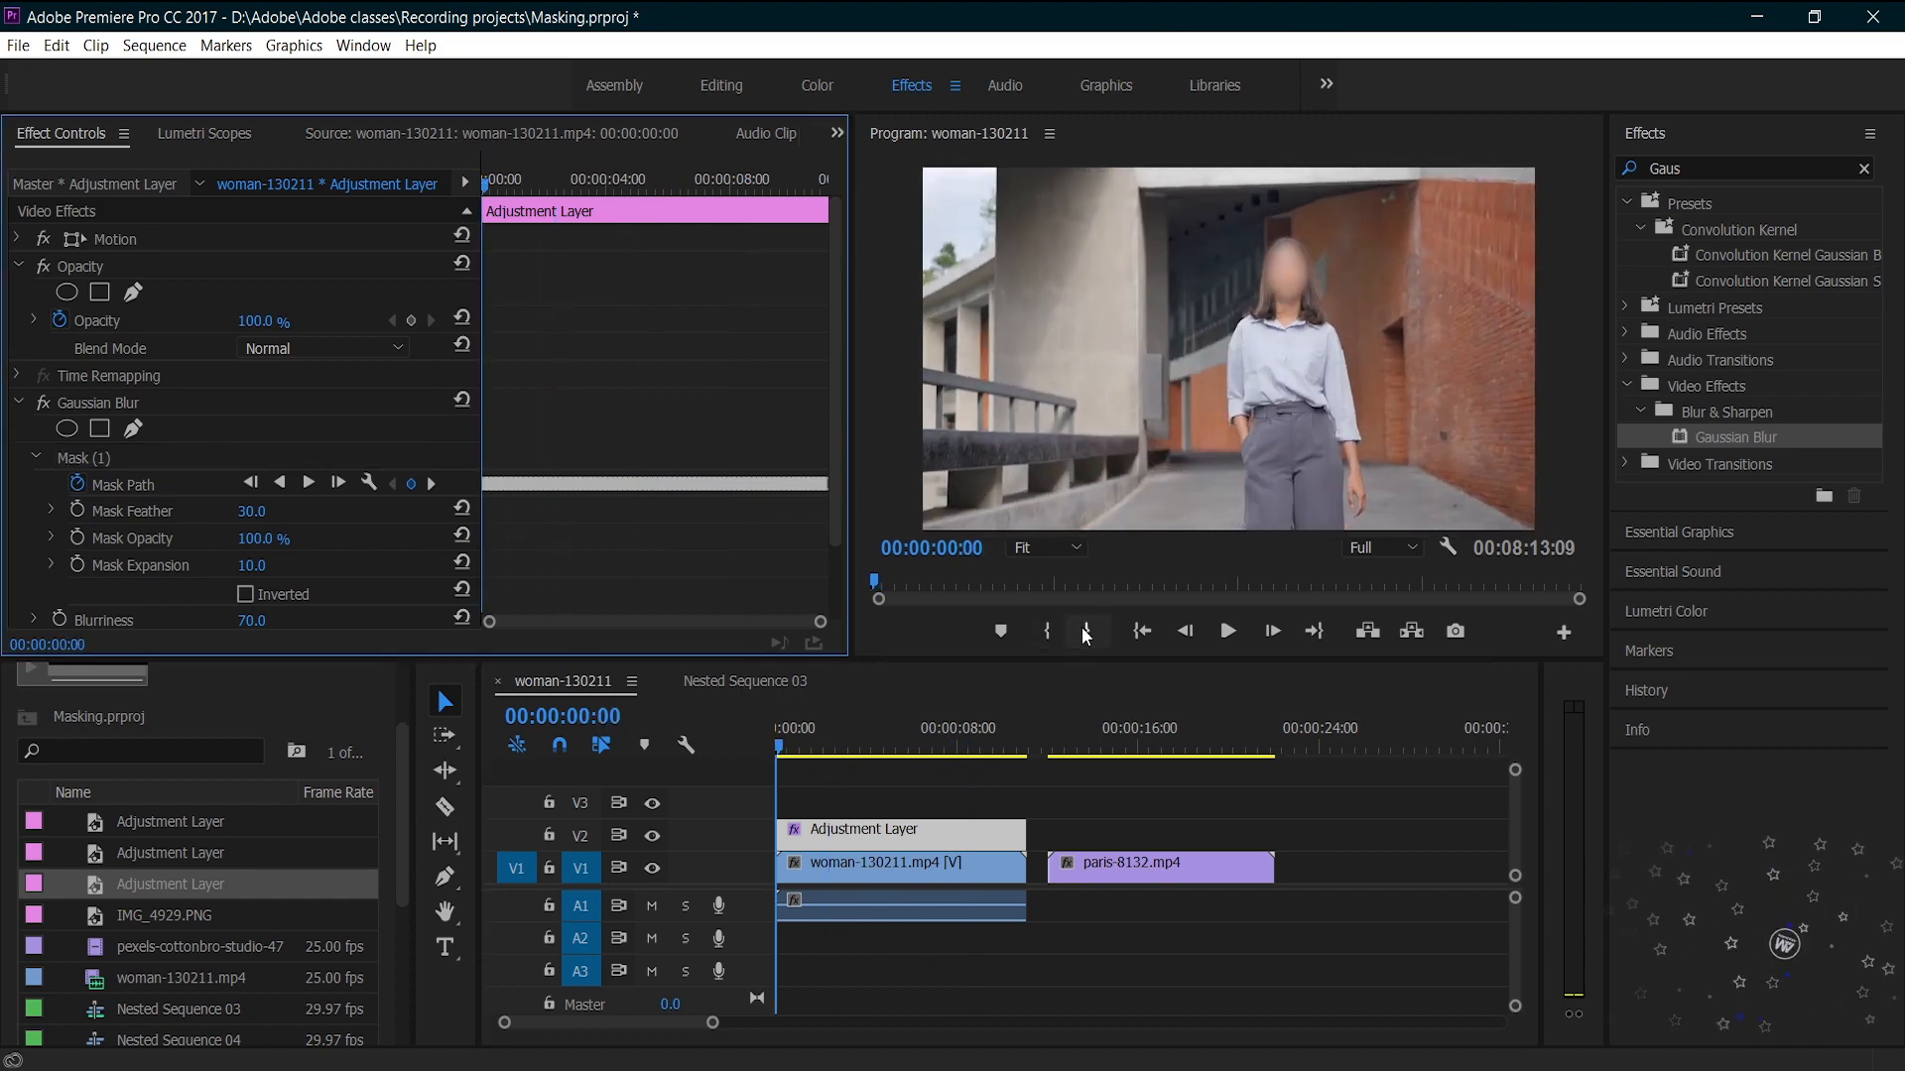
pyautogui.click(1229, 629)
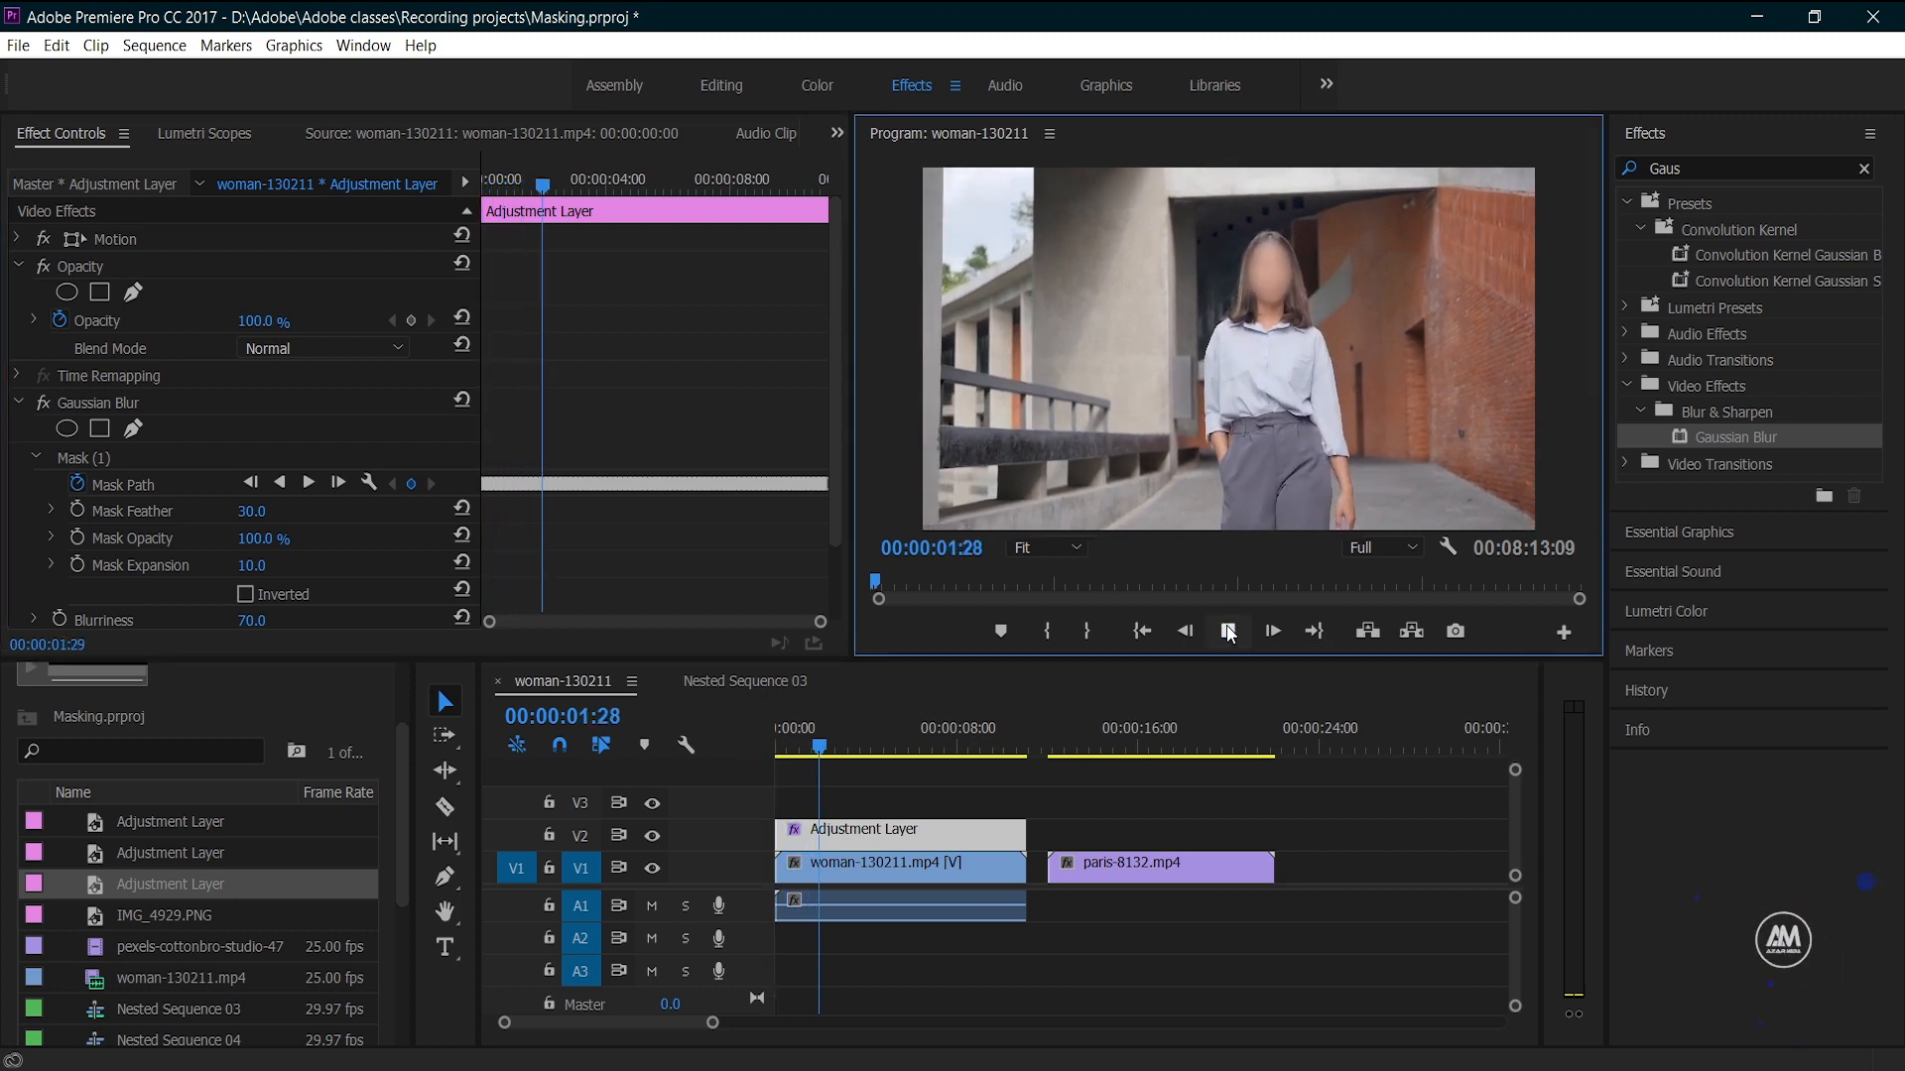
pyautogui.hotkey('ctrl', '`')
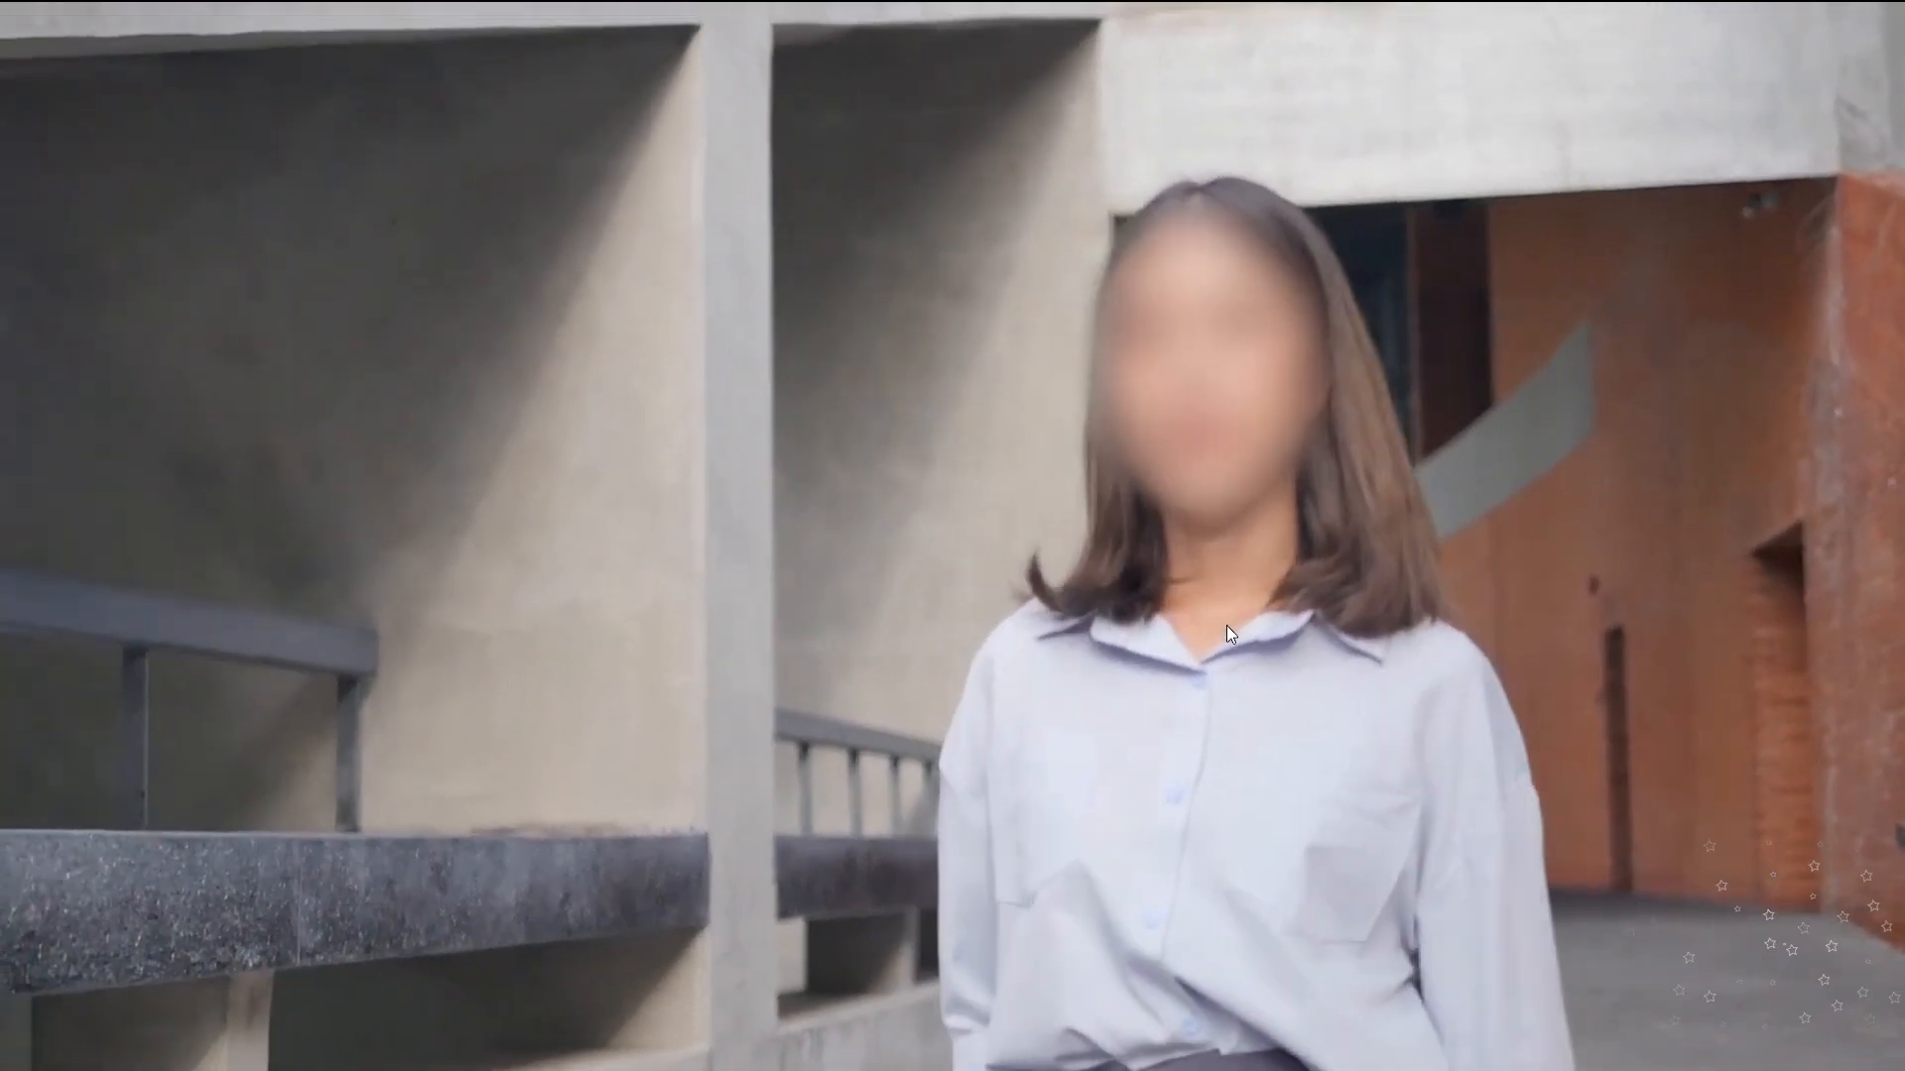
# Leave full-screen playback and set the playhead to 00:00:13:09, where the white car's rear plate is in view in paris-8132.mp4
pyautogui.hotkey('ctrl', '`')
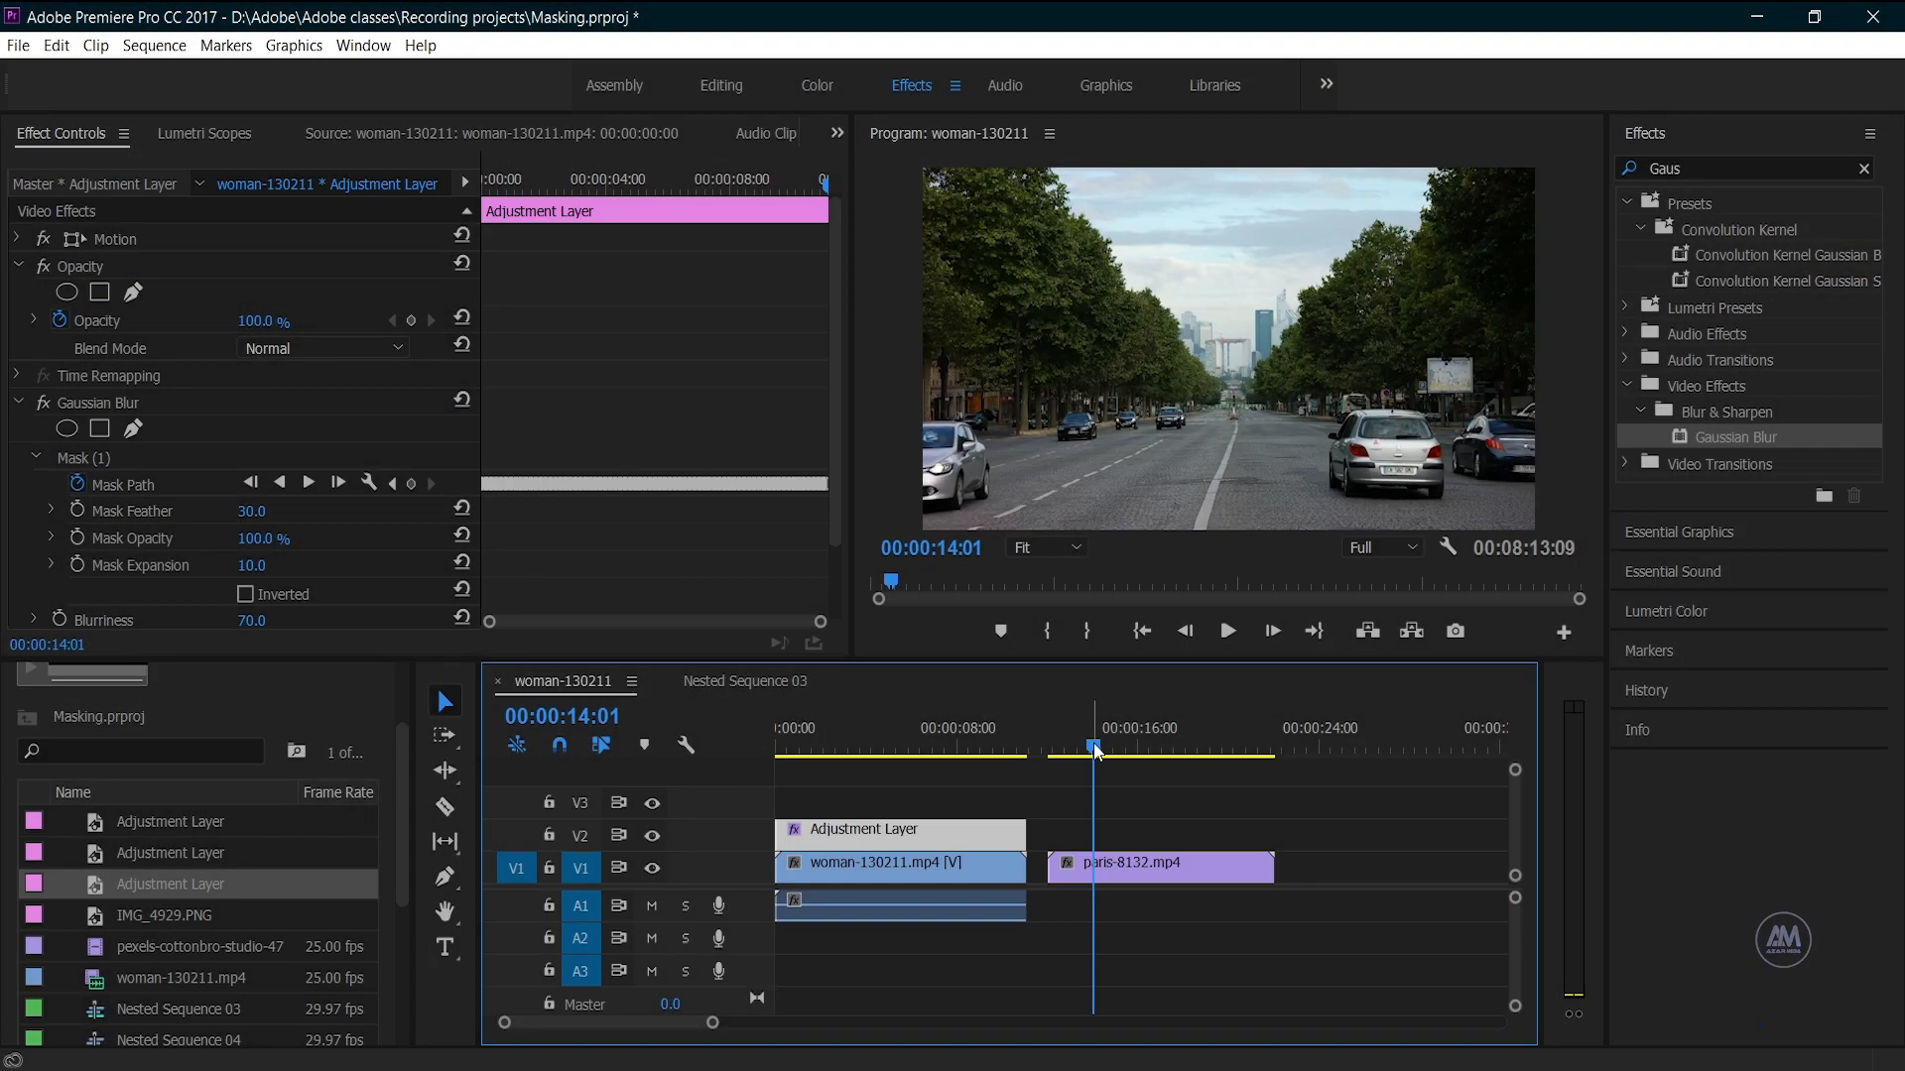
pyautogui.moveTo(1093, 744); pyautogui.dragTo(1080, 760)
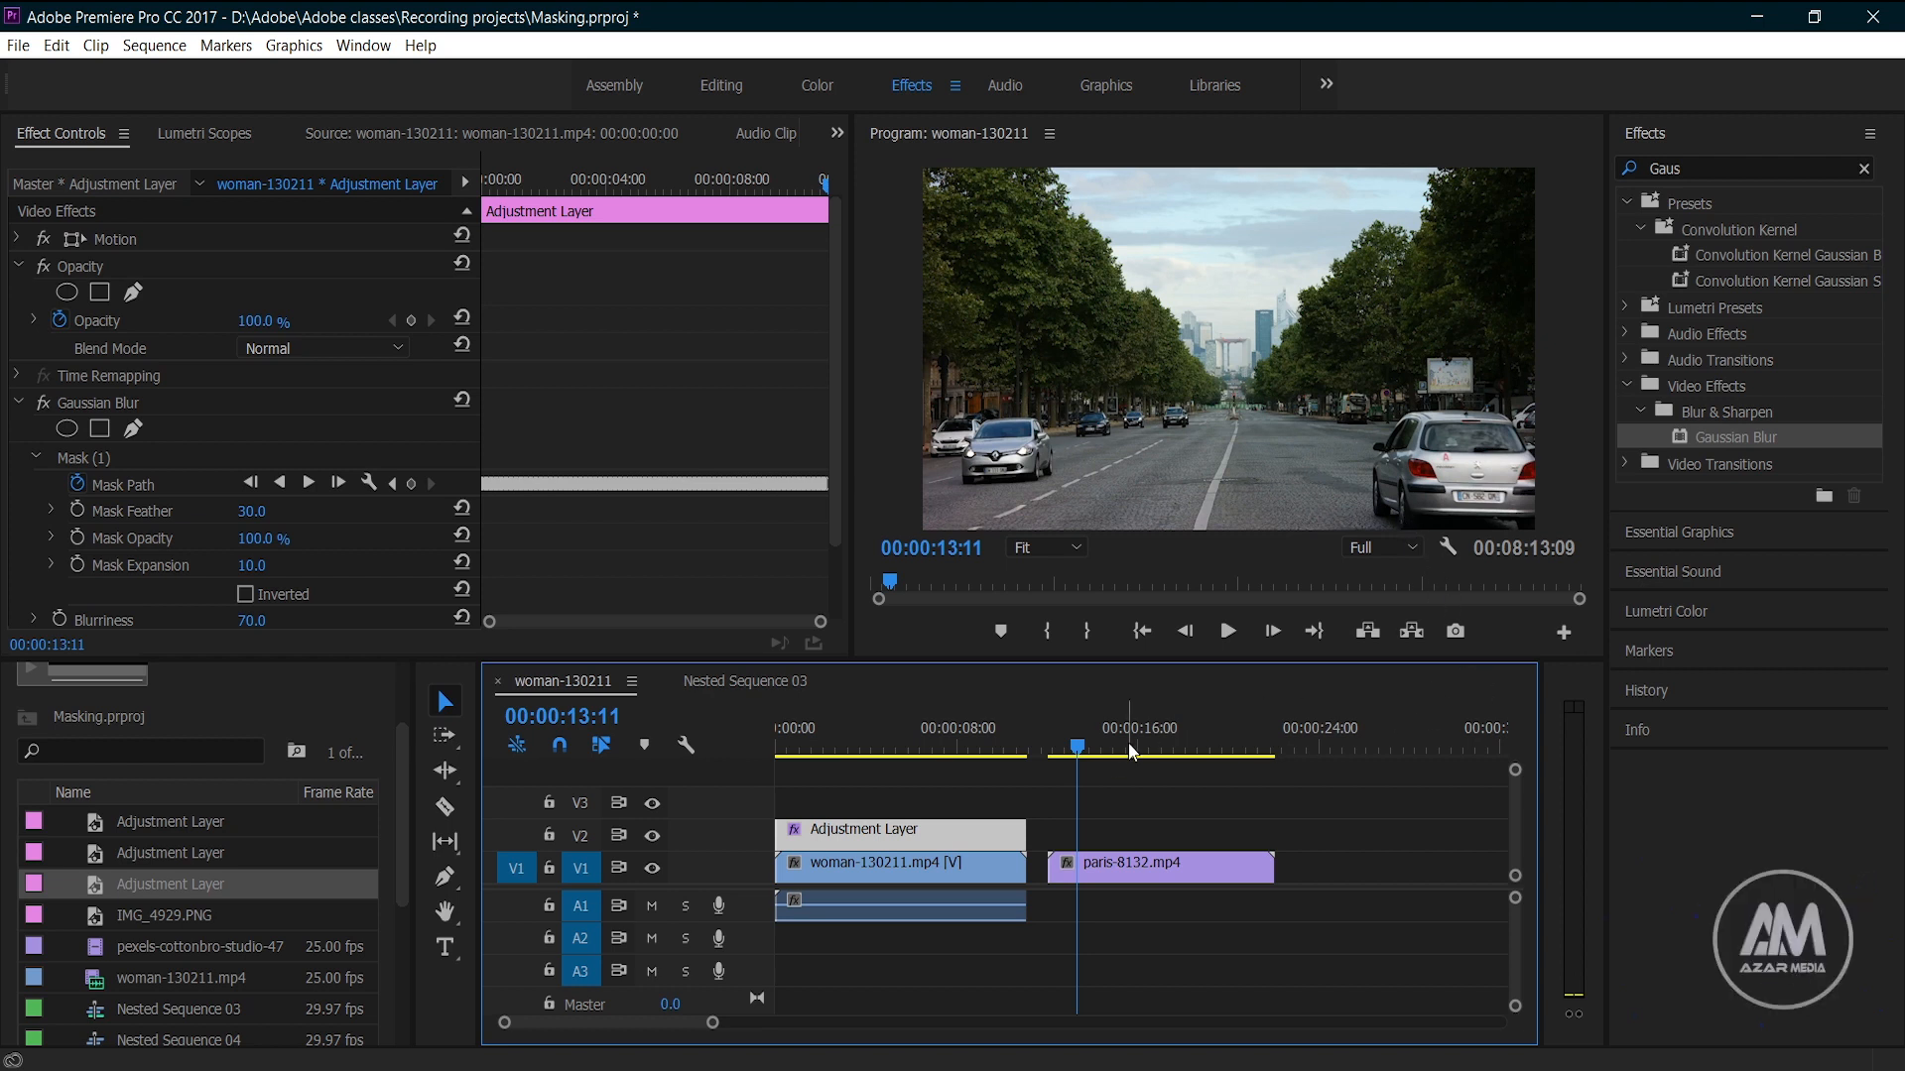
pyautogui.moveTo(1081, 756); pyautogui.dragTo(1064, 761)
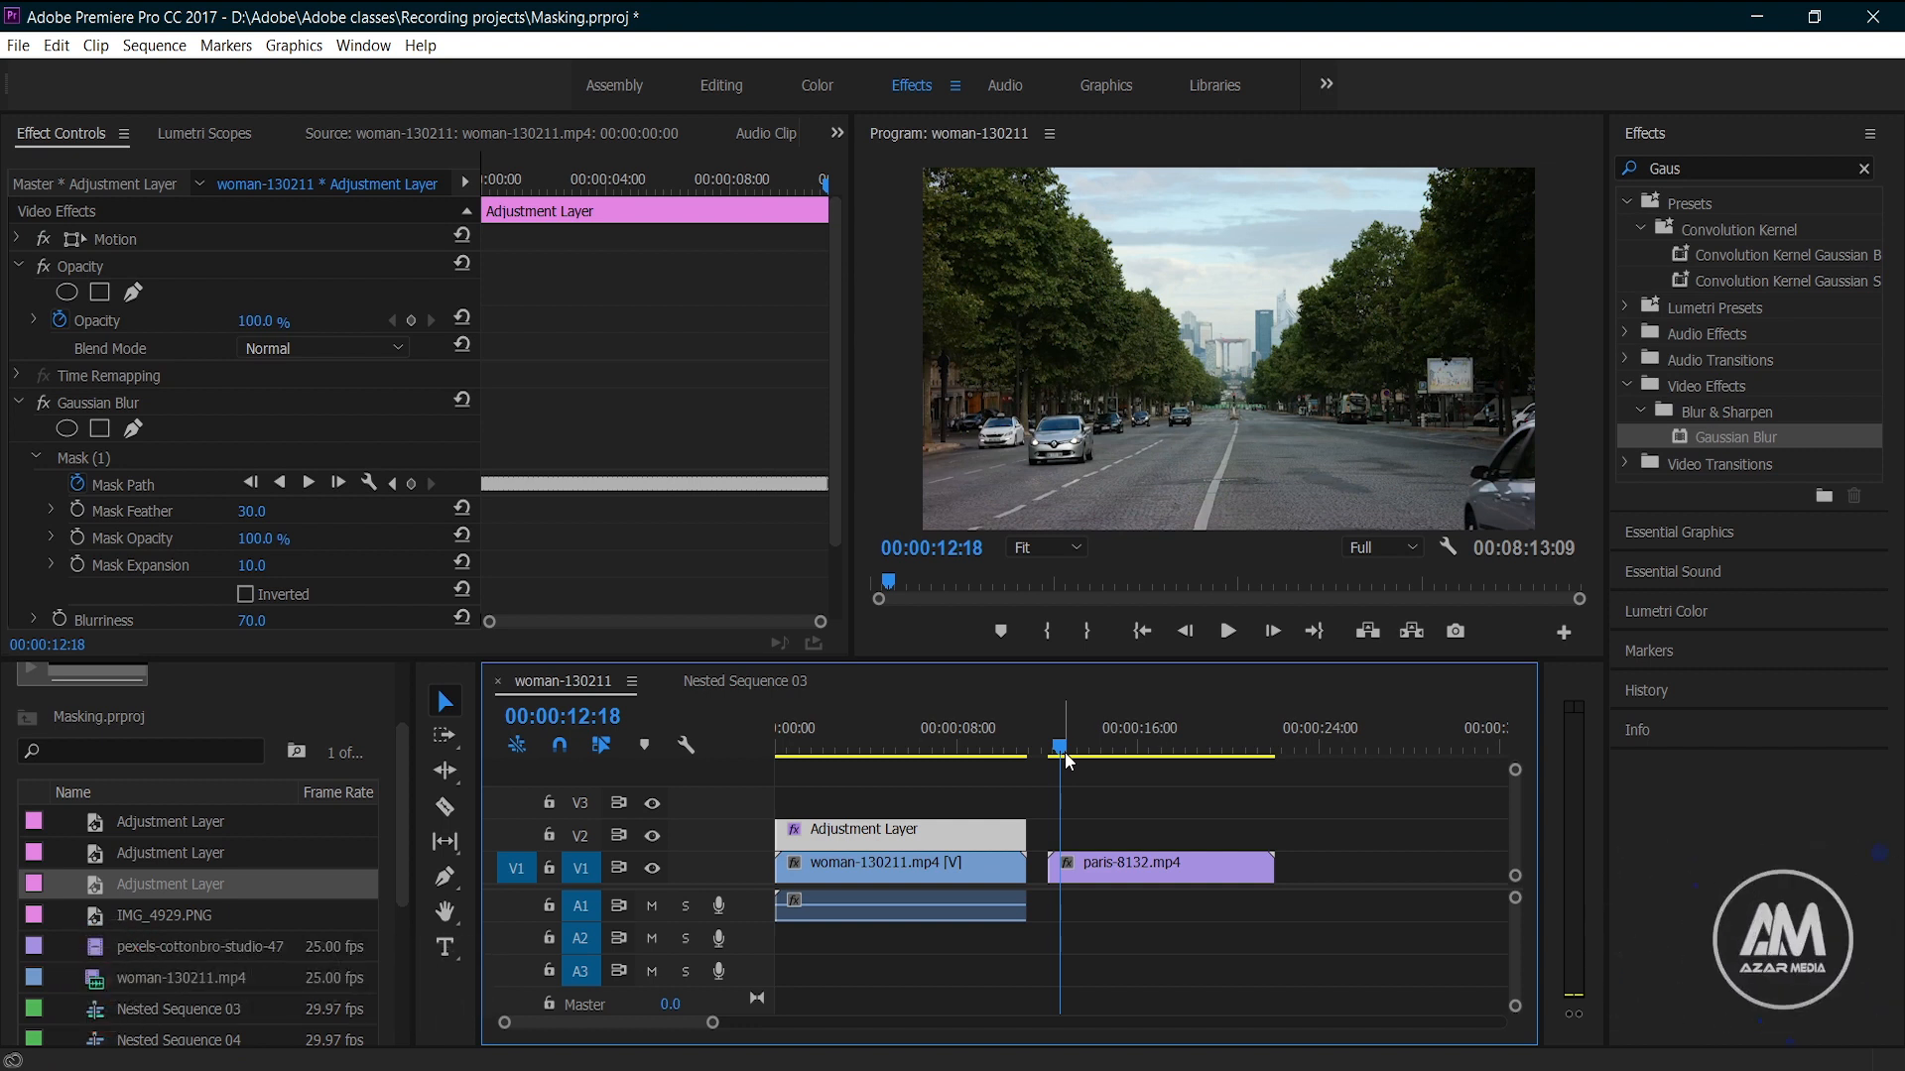
pyautogui.moveTo(1062, 751); pyautogui.dragTo(1081, 760)
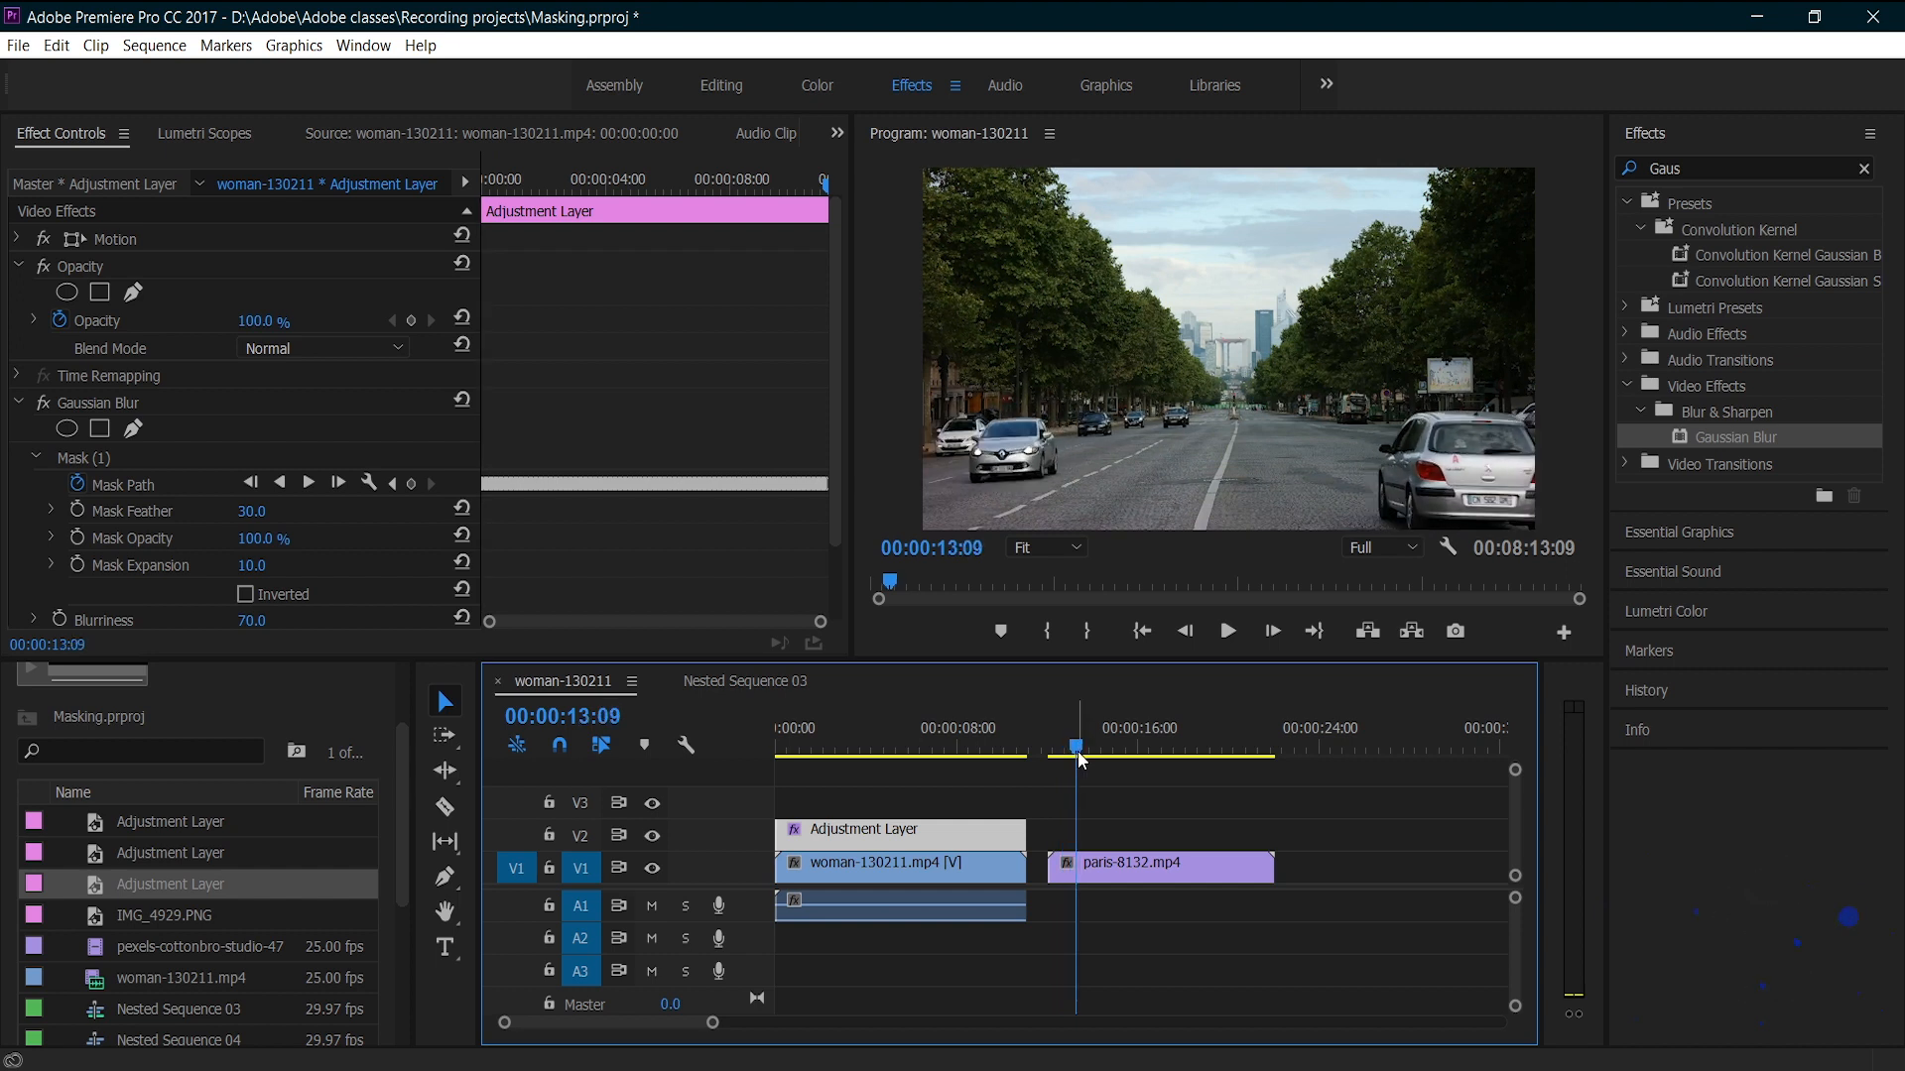
# Create a 1920 × 1080, 29.97 fps adjustment layer and place it on V2 directly above paris-8132.mp4
pyautogui.moveTo(405, 807); pyautogui.dragTo(399, 974)
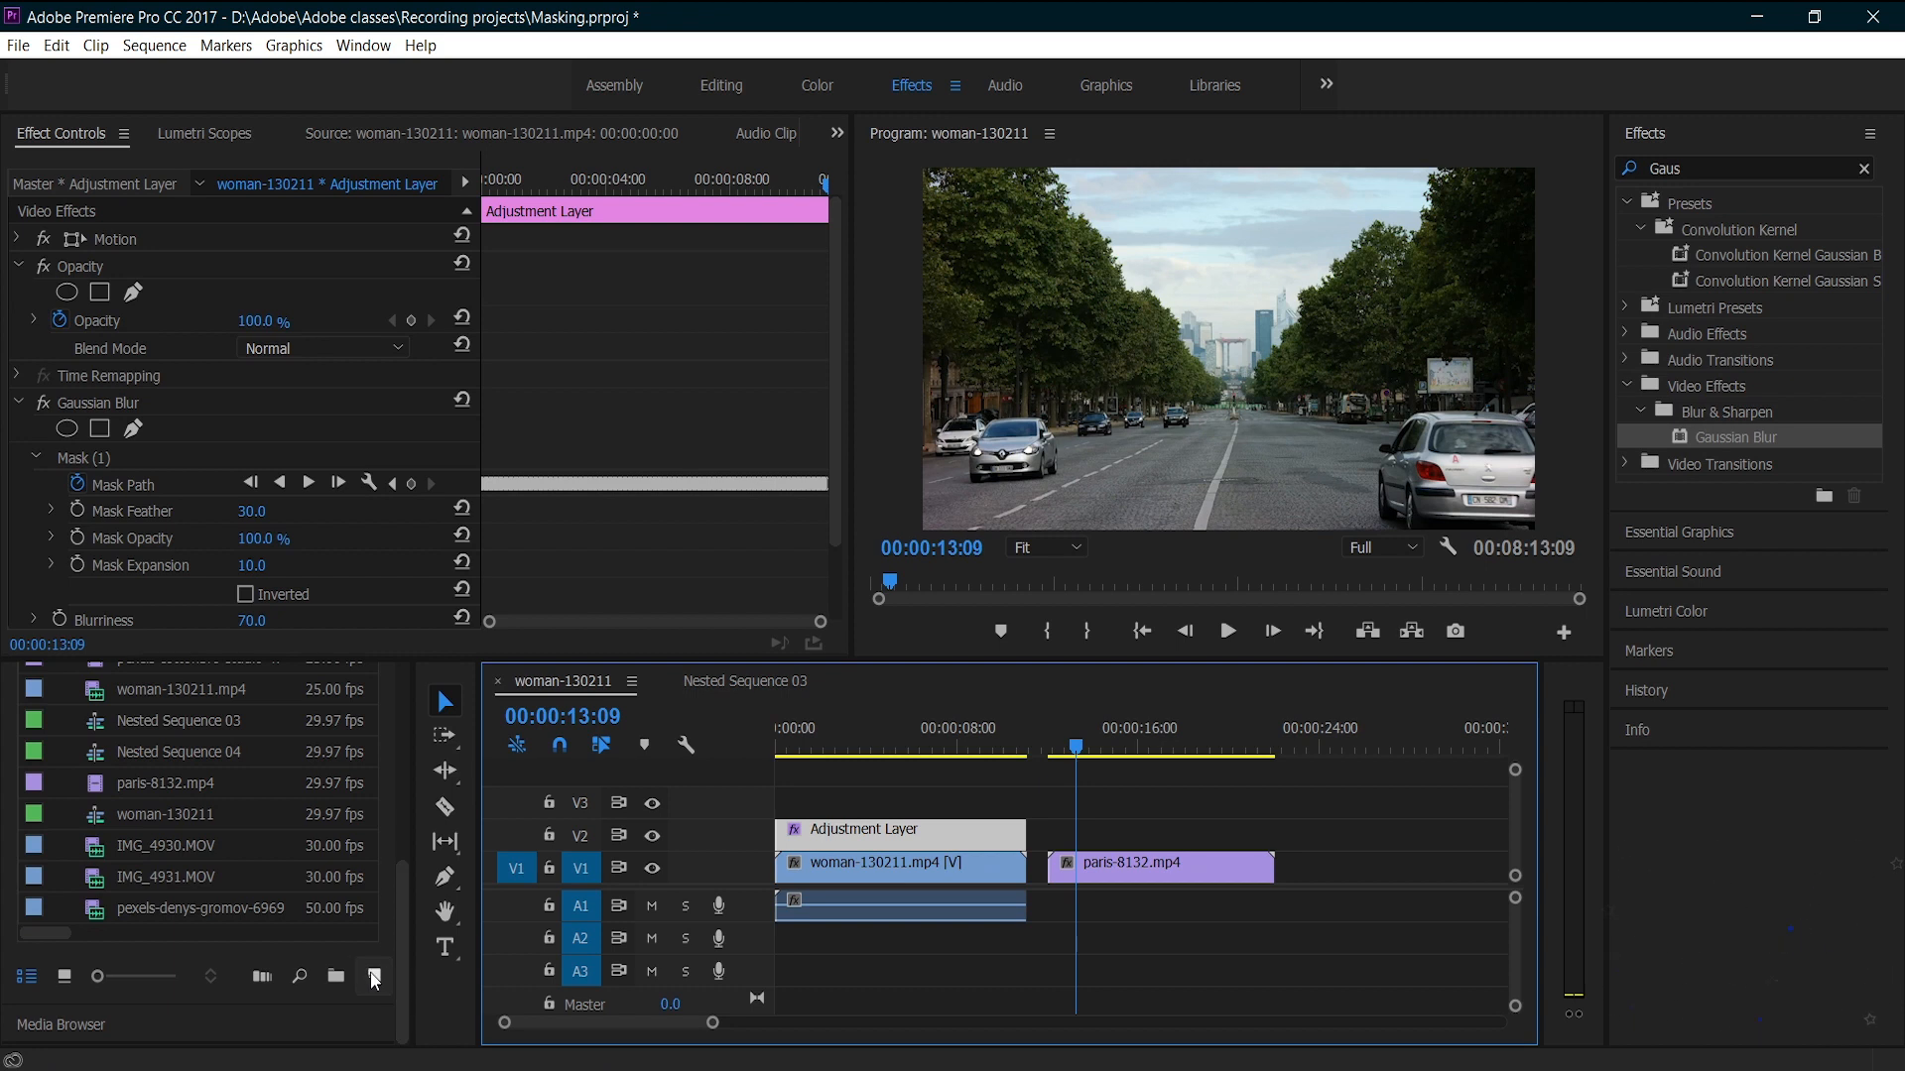
pyautogui.click(374, 978)
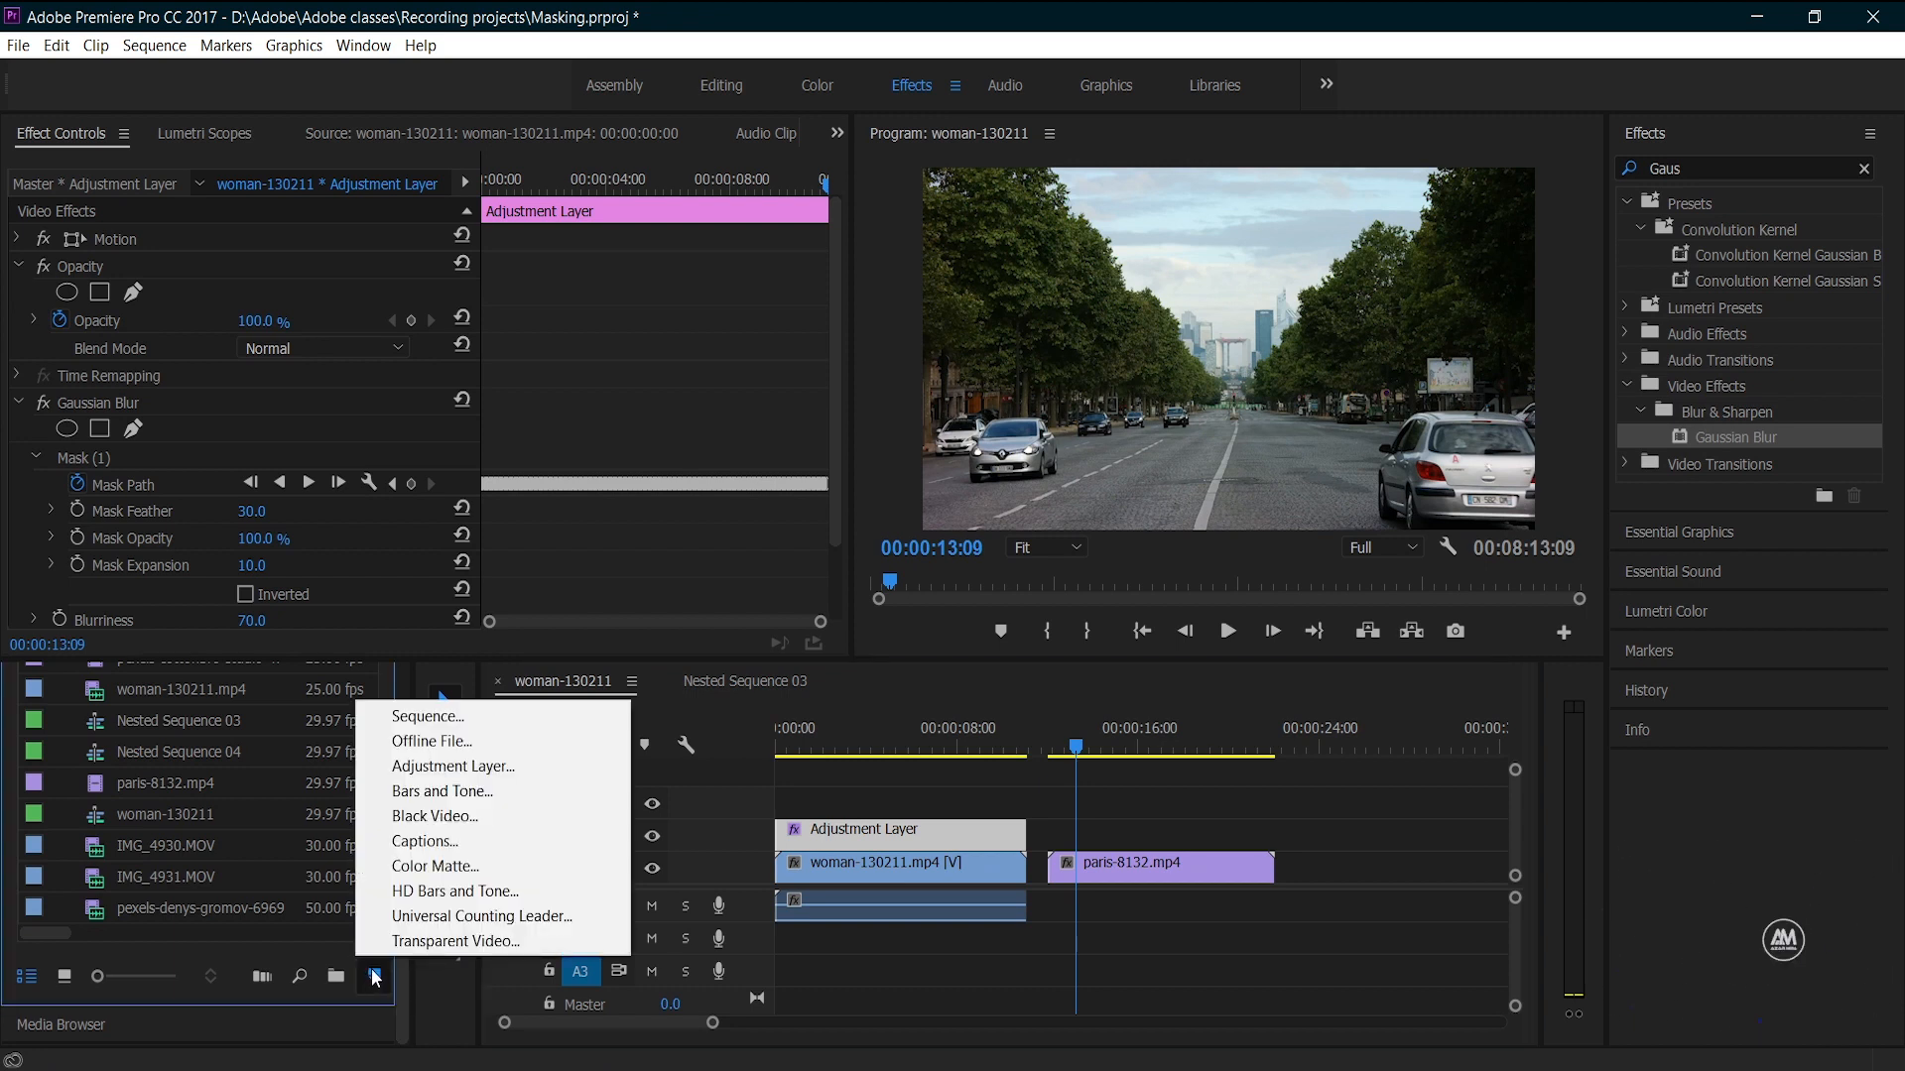
pyautogui.click(430, 769)
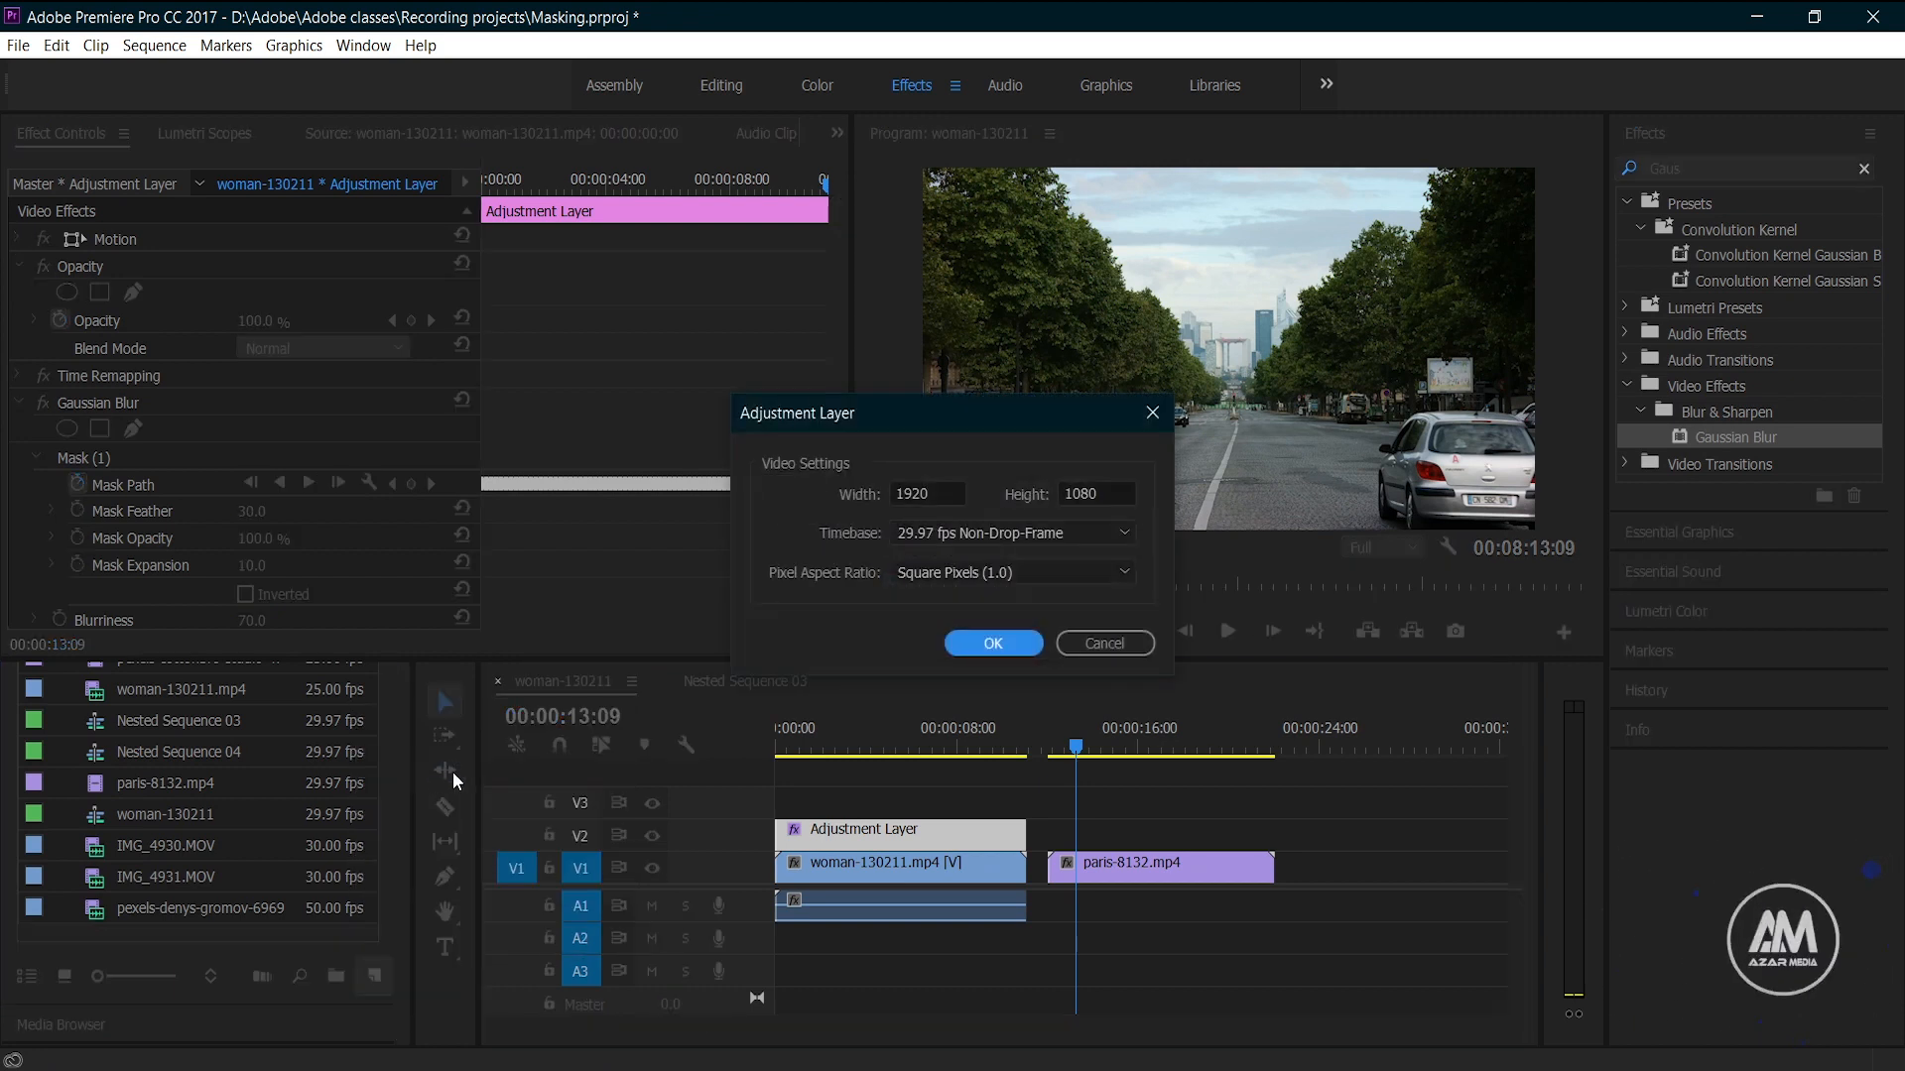
pyautogui.click(1035, 642)
pyautogui.moveTo(402, 895); pyautogui.dragTo(401, 803)
pyautogui.moveTo(97, 824); pyautogui.dragTo(1274, 829)
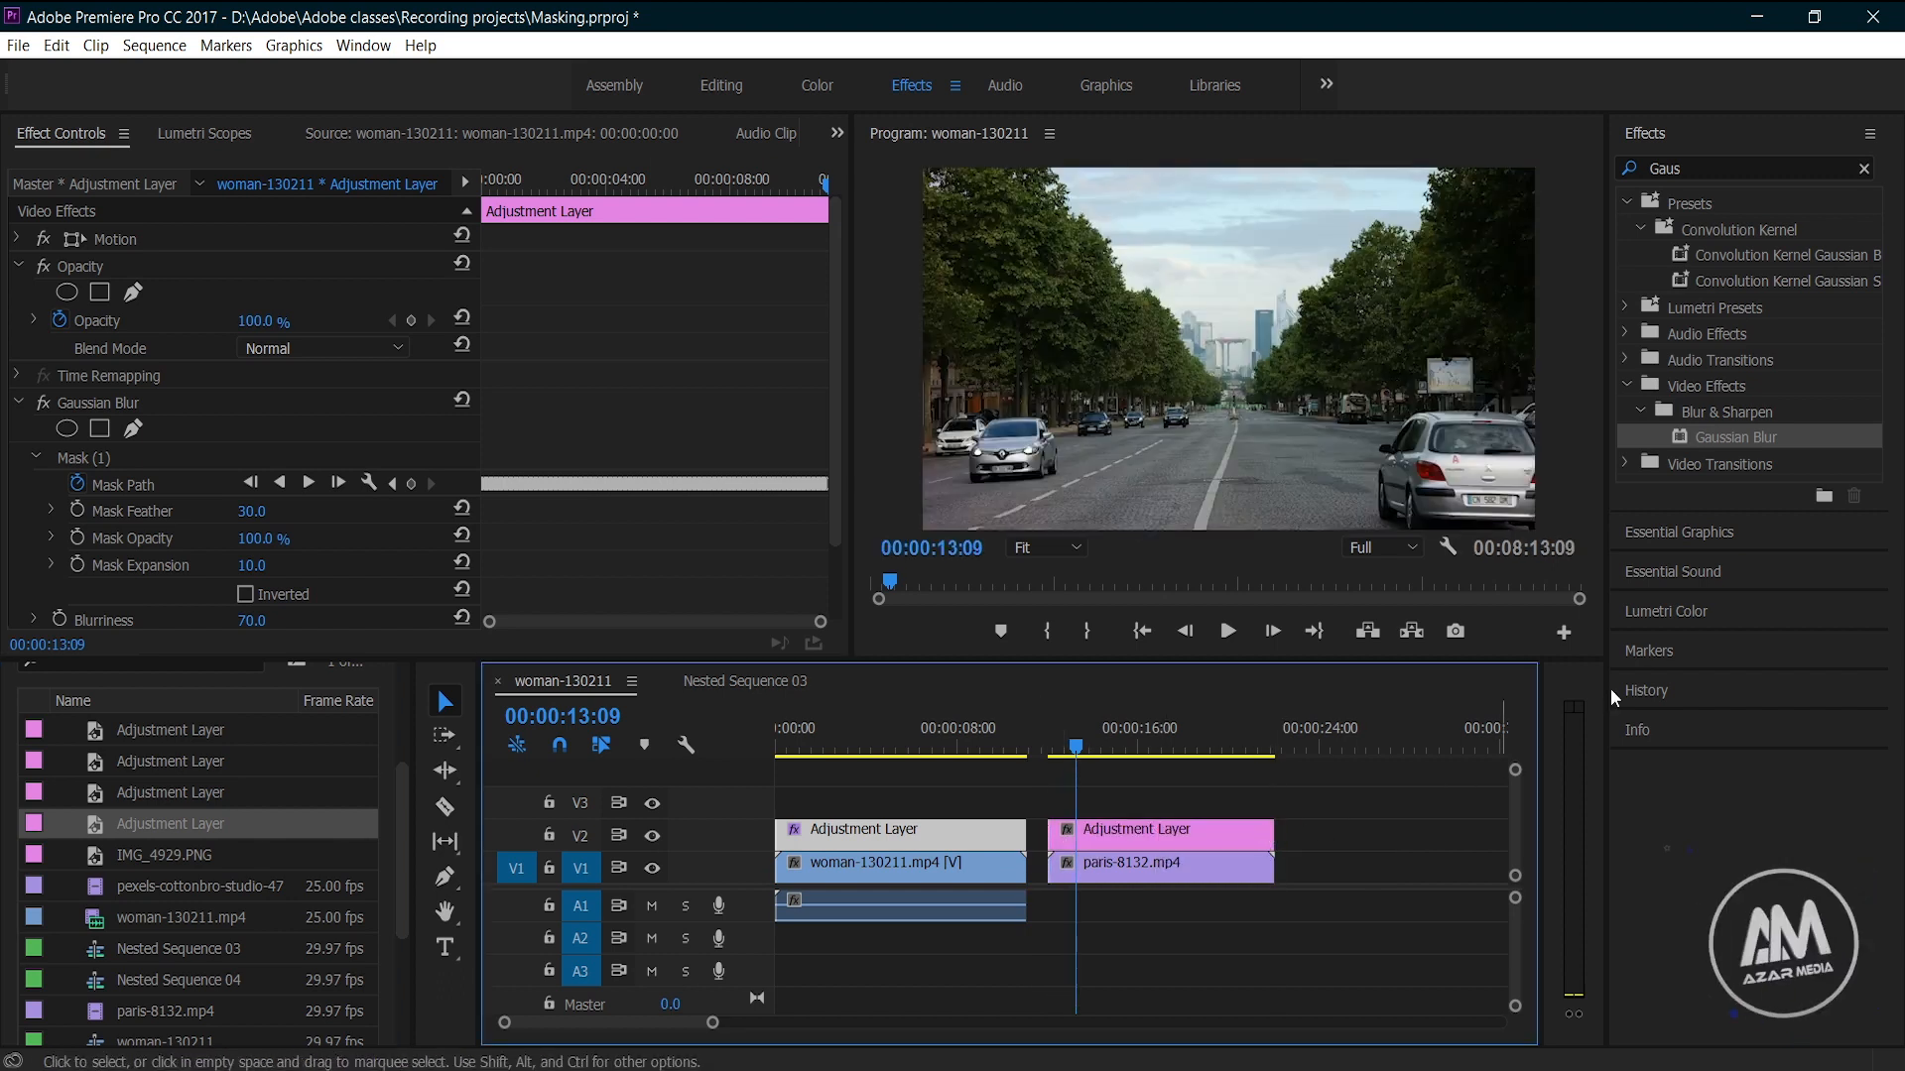
# Apply Gaussian Blur with a blurriness of 65 to the new adjustment layer and add a rectangular mask to the effect
pyautogui.moveTo(1687, 437); pyautogui.dragTo(1149, 829)
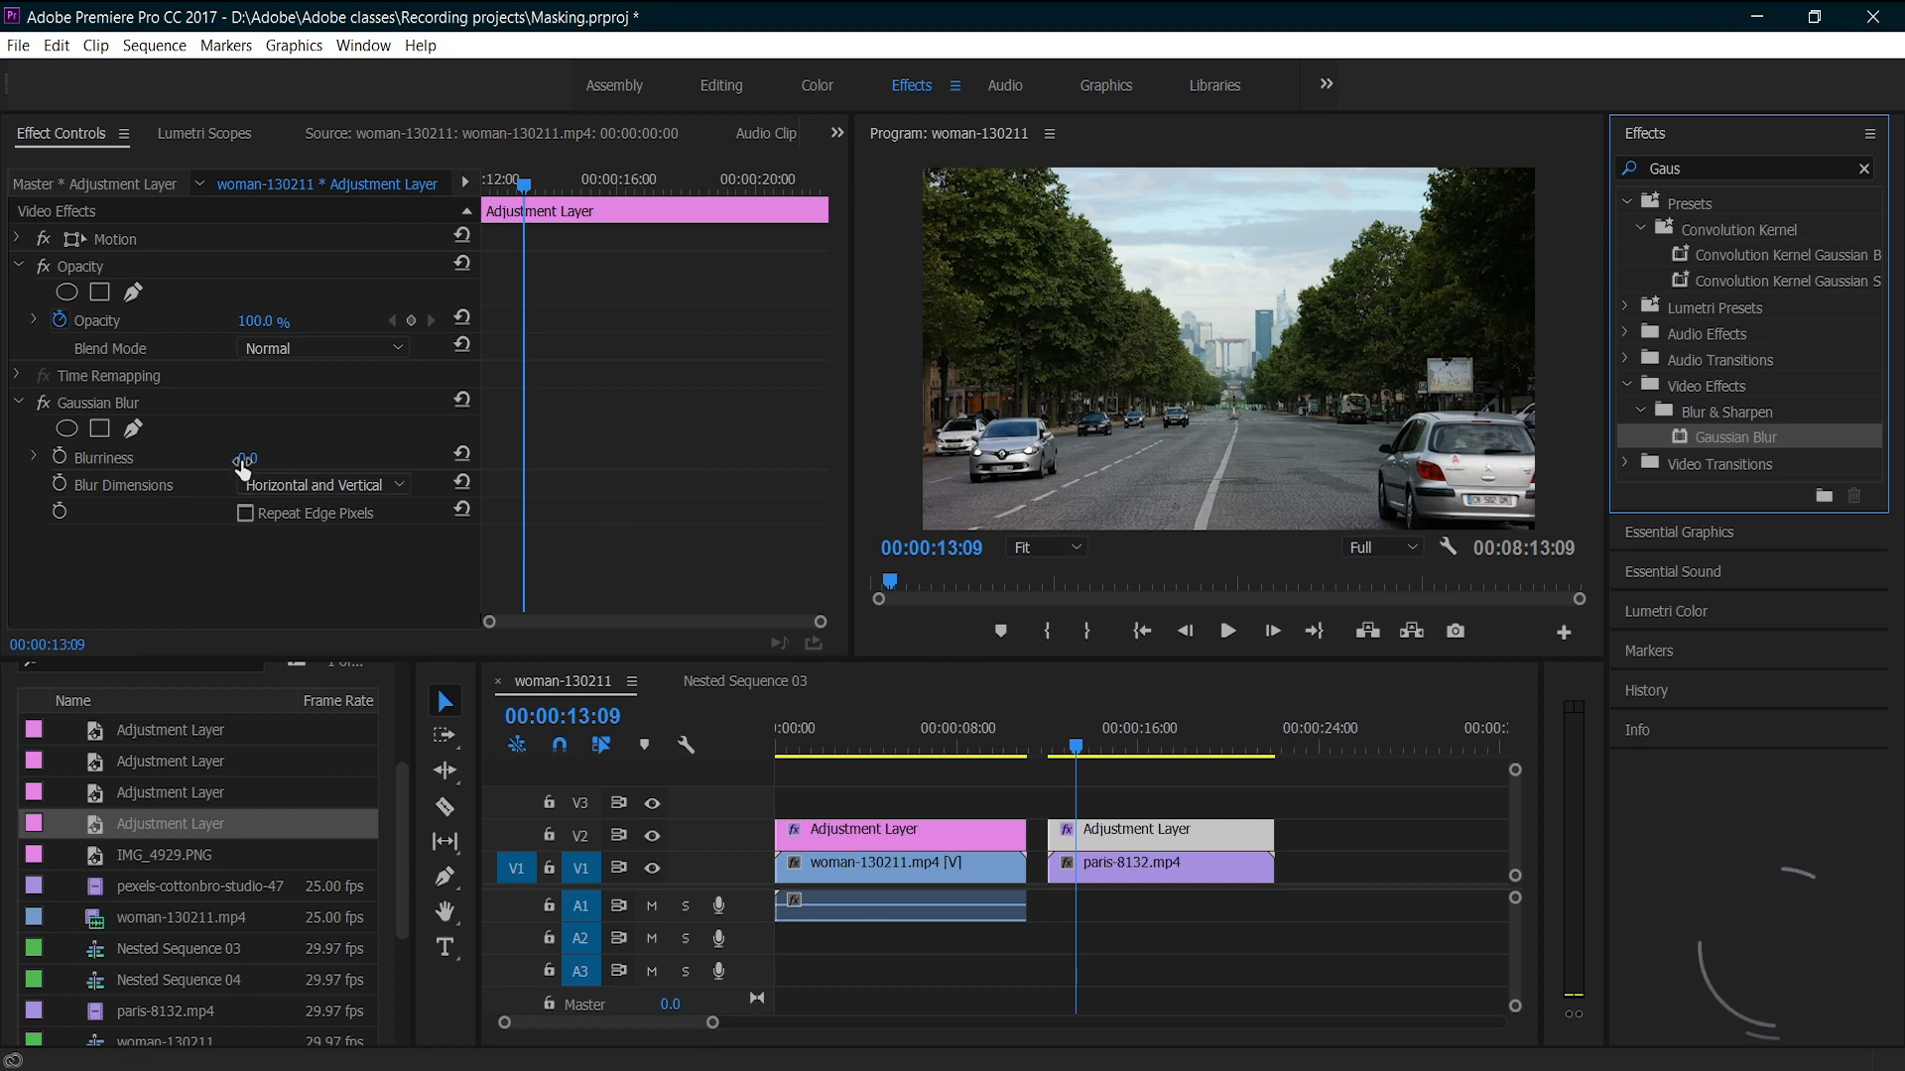
pyautogui.moveTo(243, 458); pyautogui.dragTo(290, 459)
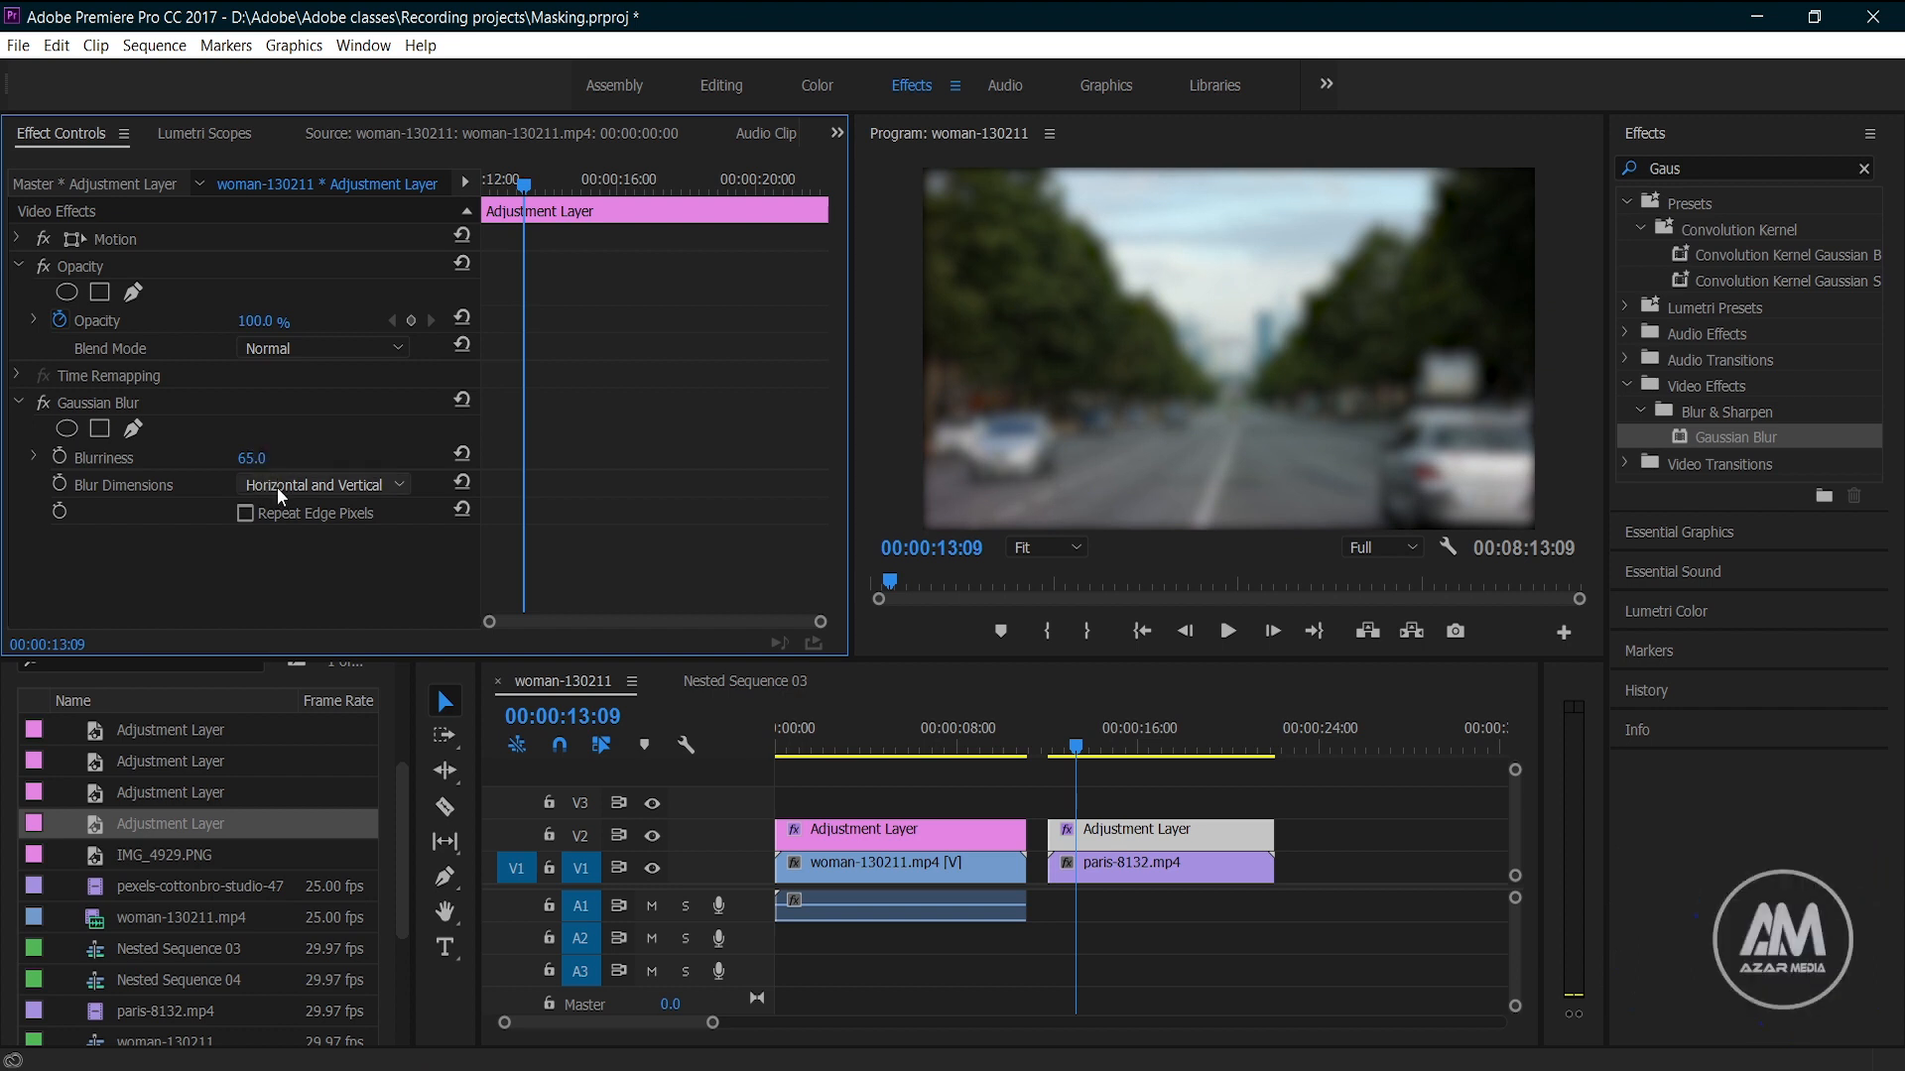
pyautogui.click(104, 432)
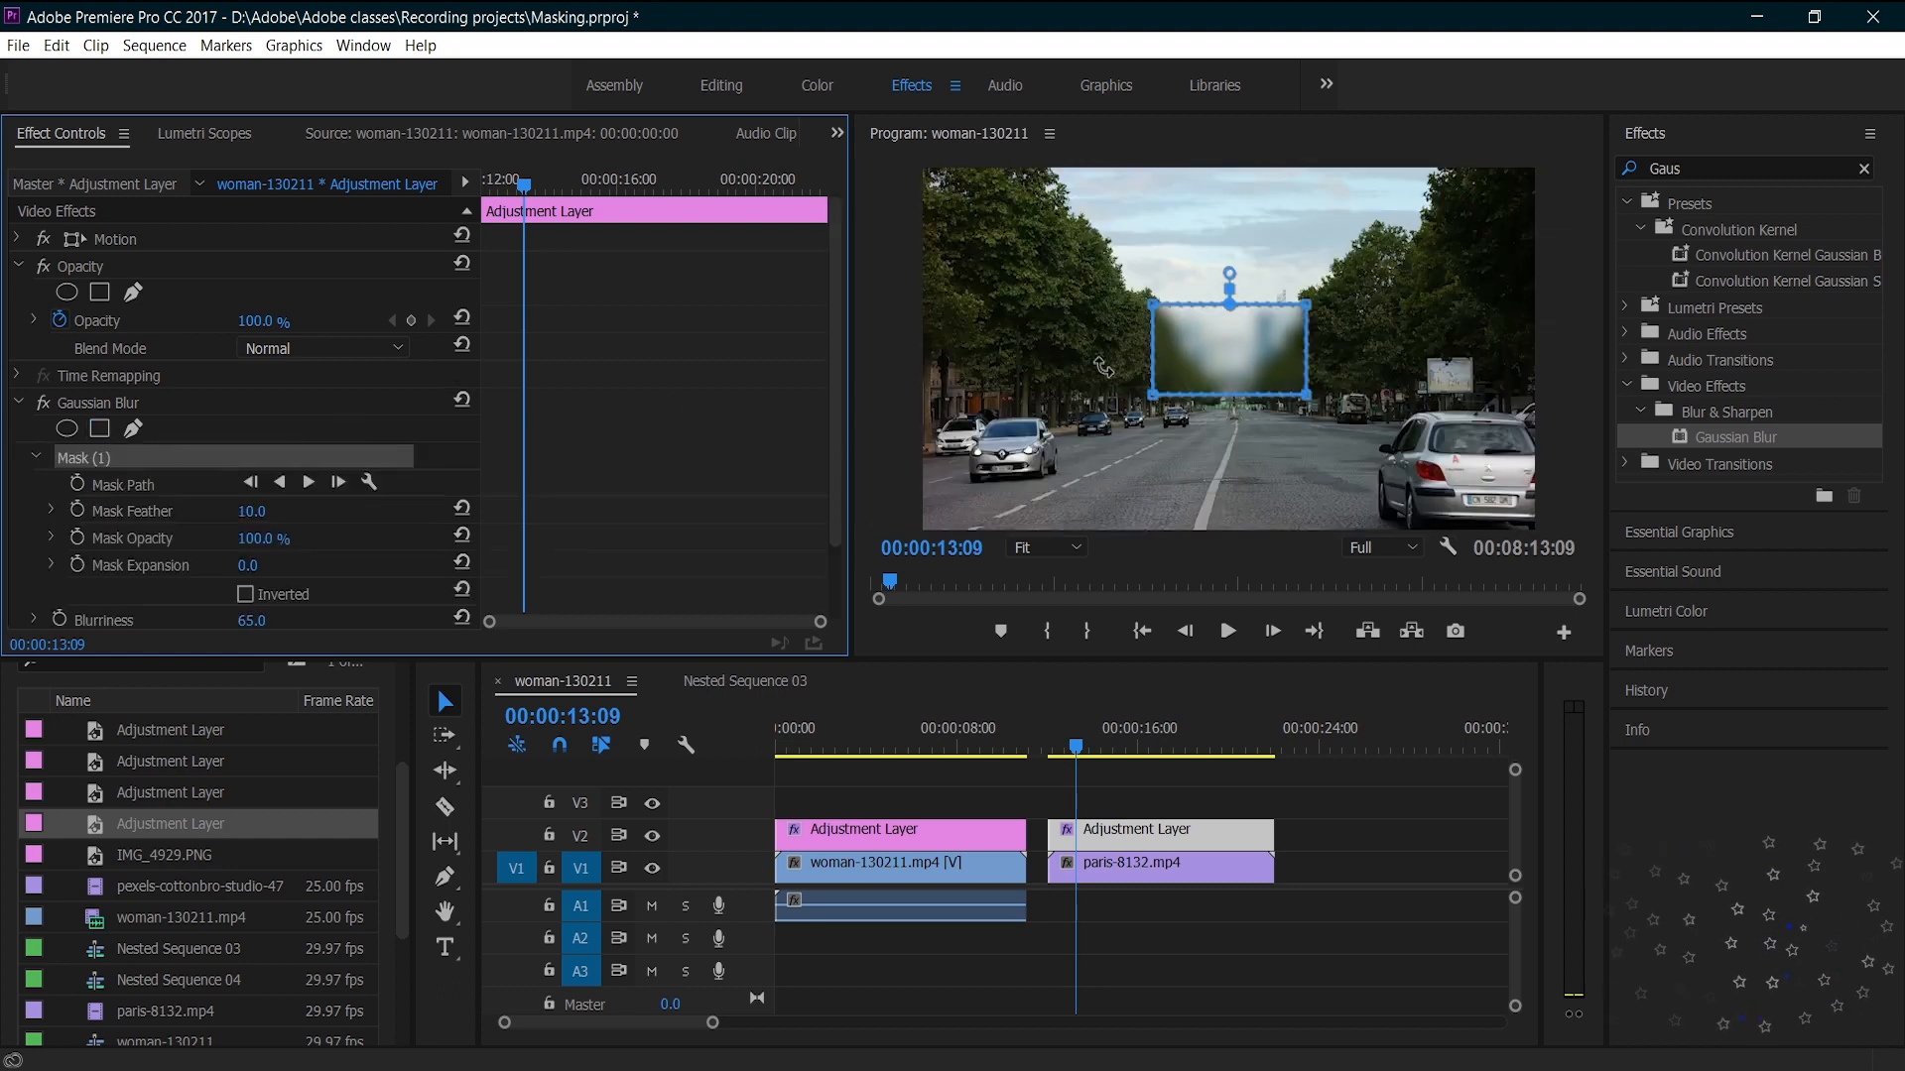
# Move the mask onto the white car and fit its four corners around the rear licence plate
pyautogui.moveTo(1175, 330); pyautogui.dragTo(1397, 439)
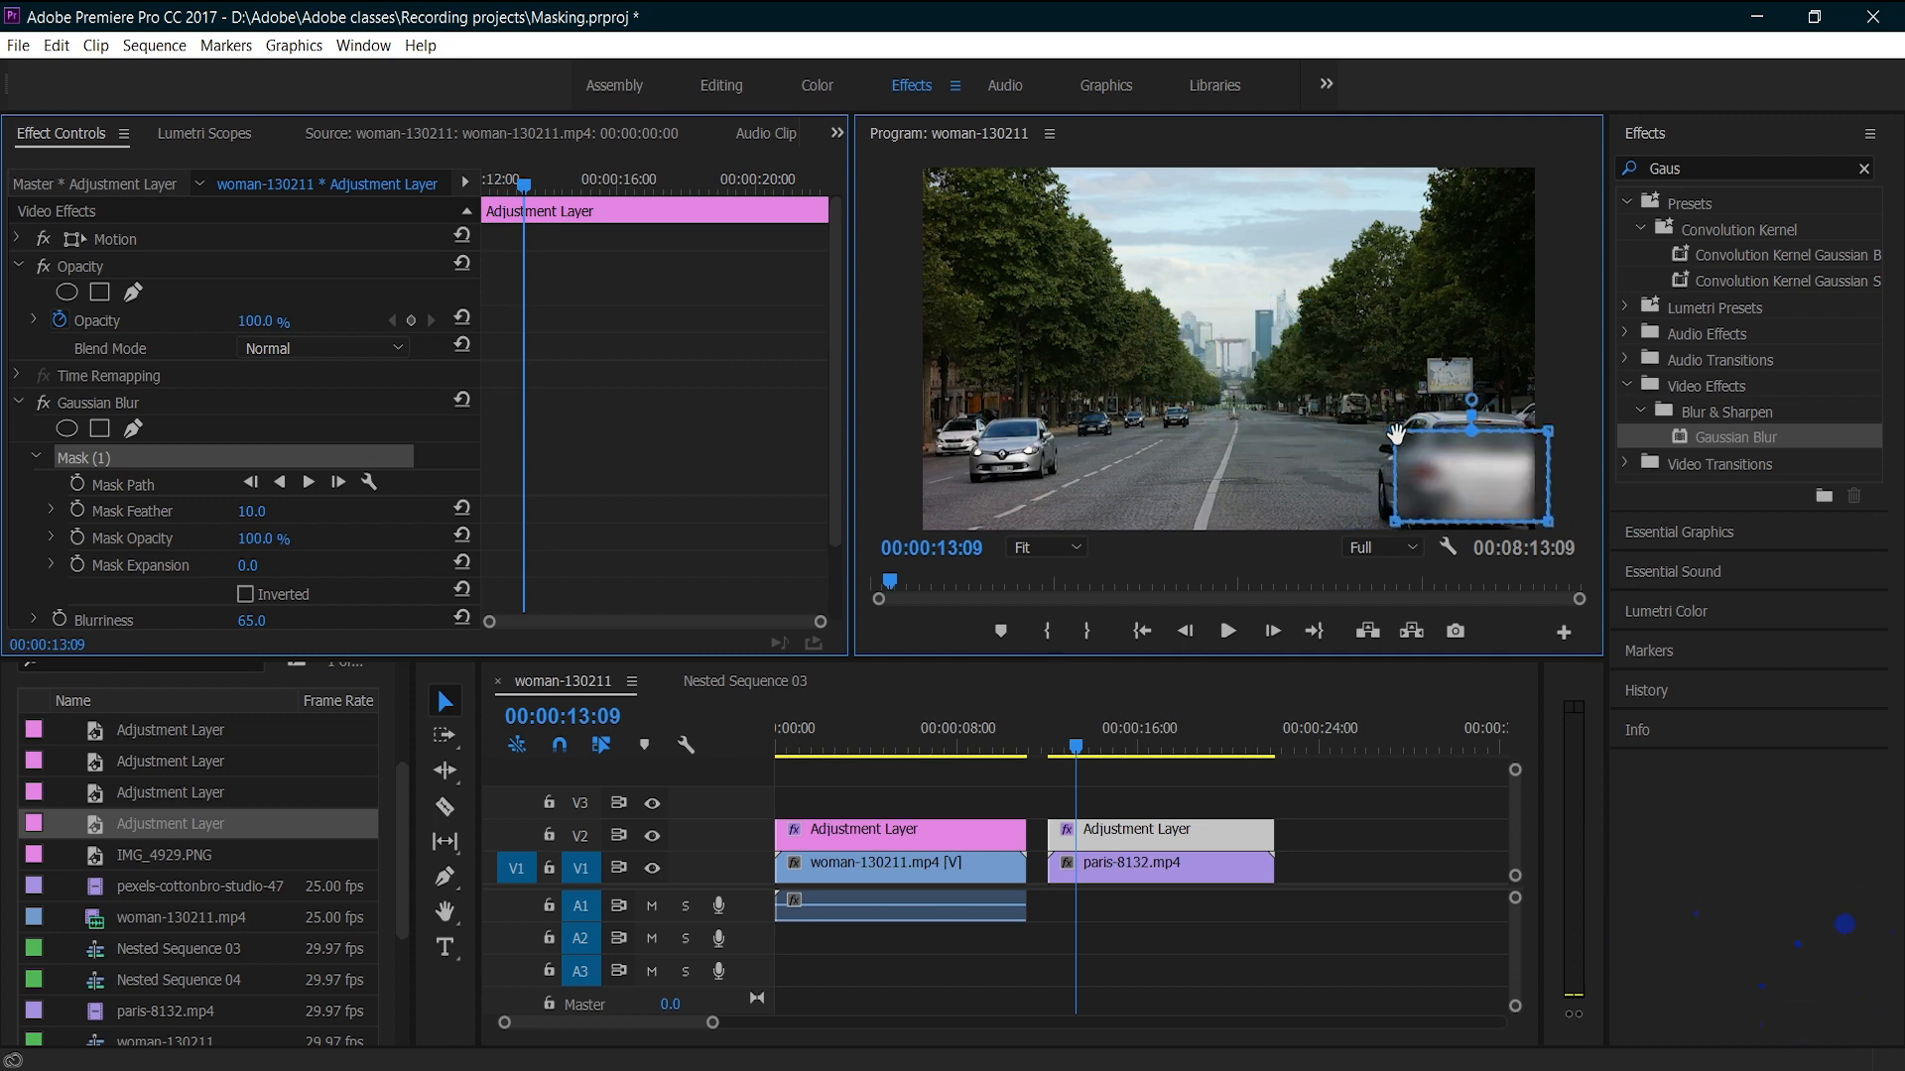
pyautogui.click(1047, 547)
pyautogui.click(1052, 699)
pyautogui.moveTo(1161, 520); pyautogui.dragTo(1392, 521)
pyautogui.moveTo(1579, 377); pyautogui.dragTo(1591, 496)
pyautogui.moveTo(1472, 355); pyautogui.dragTo(1481, 355)
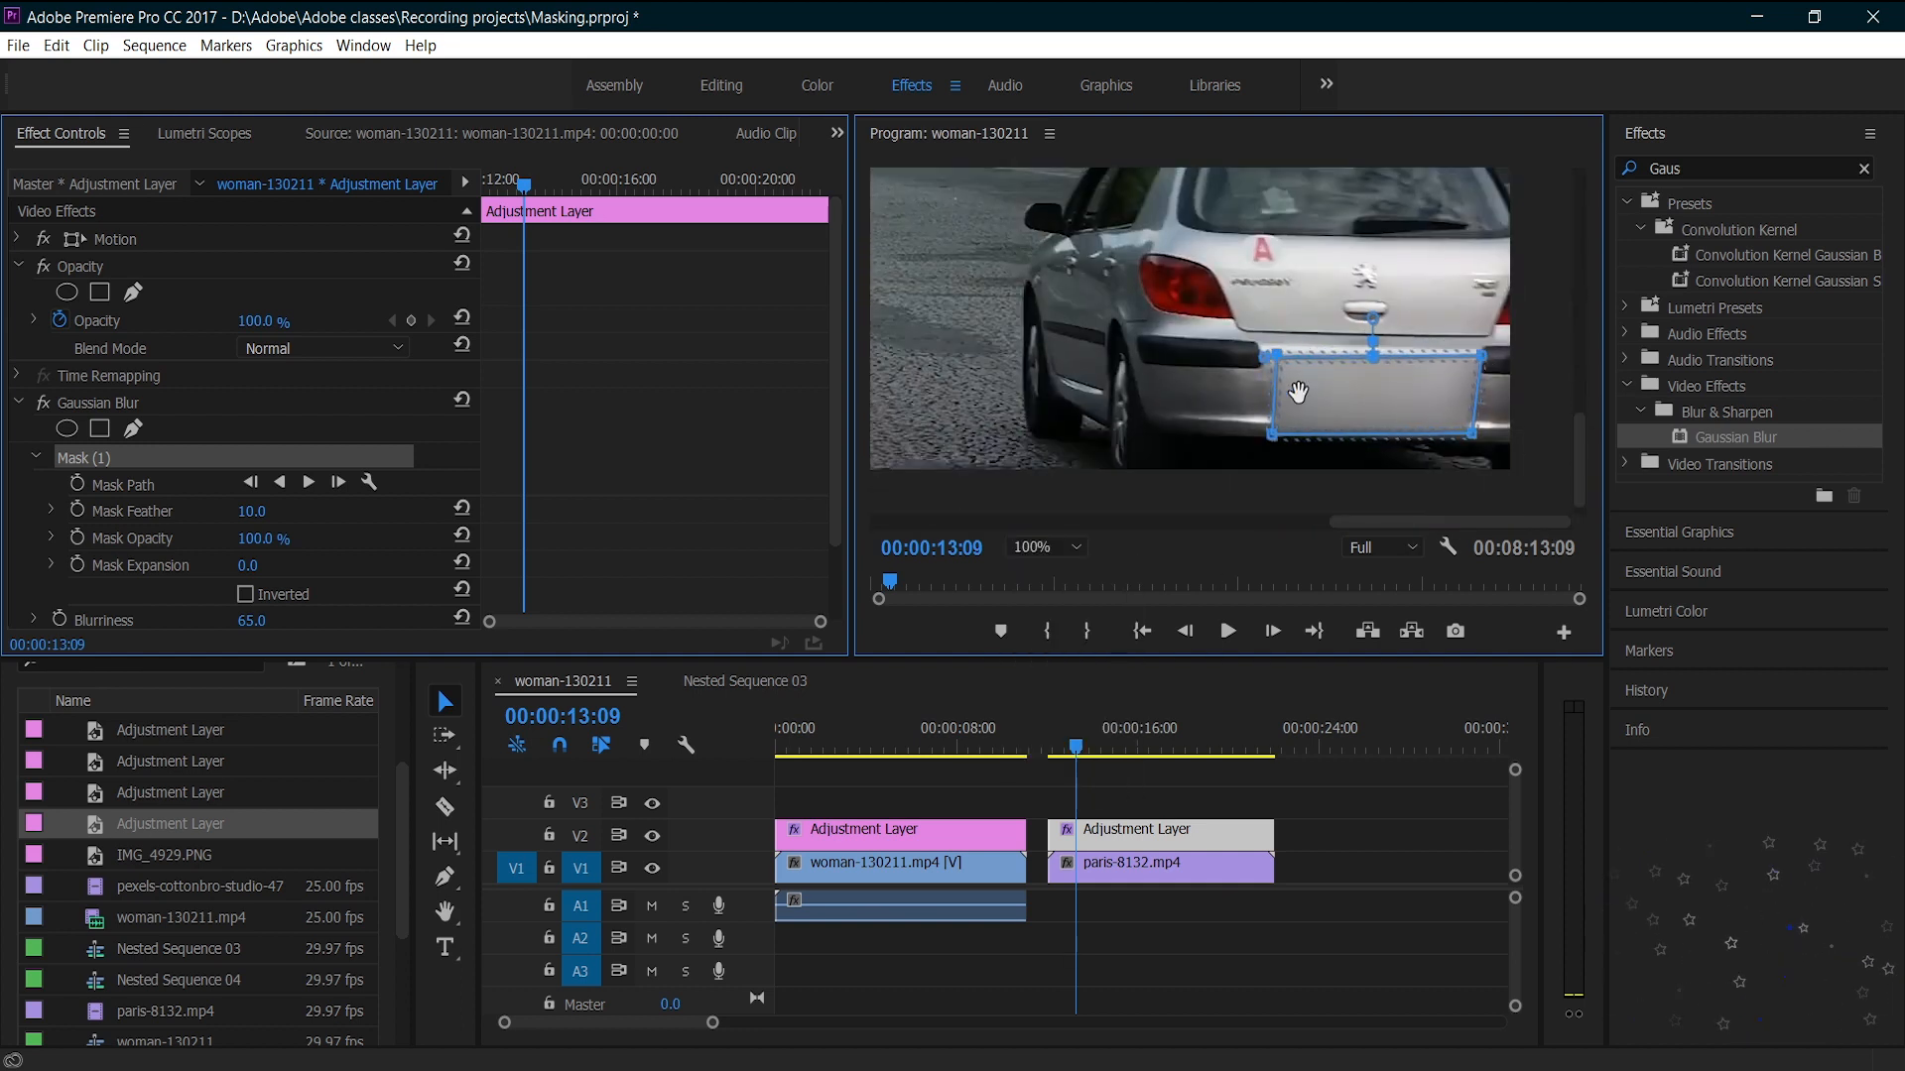
pyautogui.moveTo(1265, 357); pyautogui.dragTo(1266, 350)
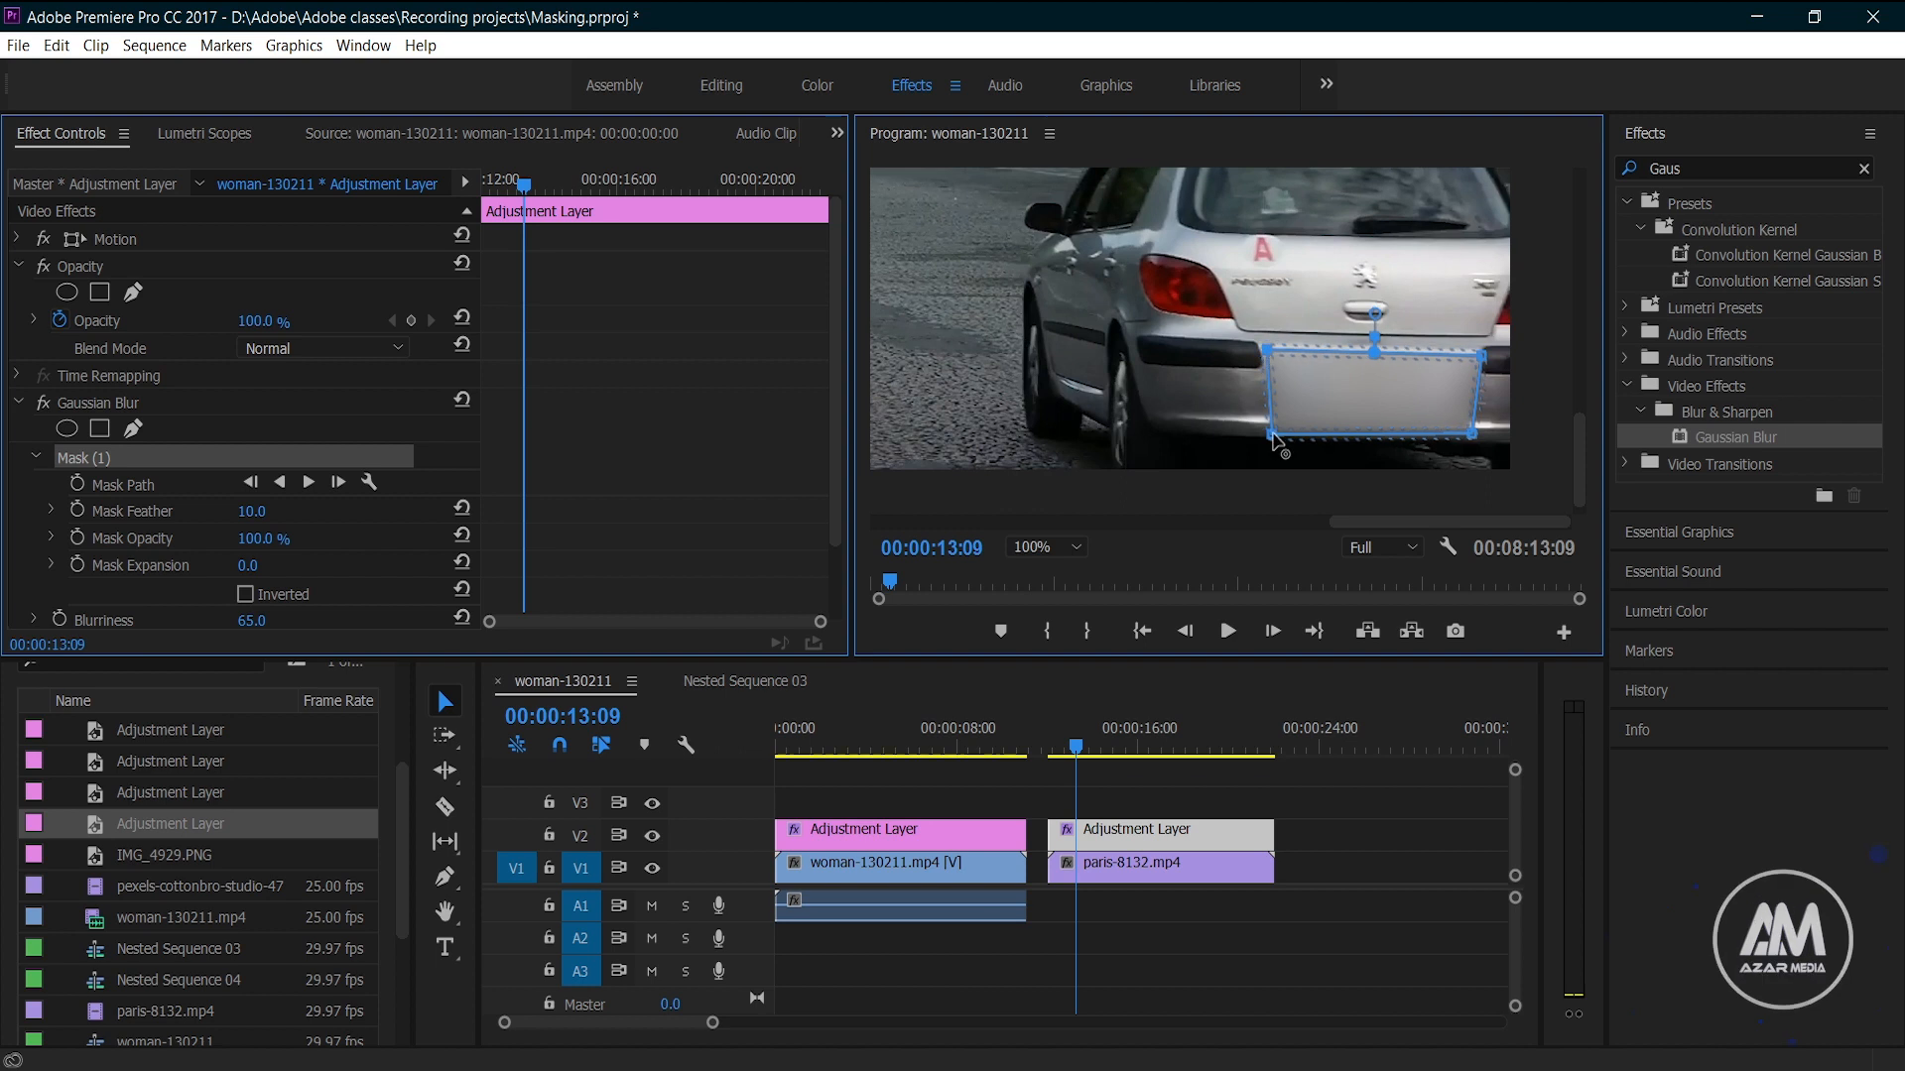
pyautogui.moveTo(1272, 435); pyautogui.dragTo(1290, 394)
pyautogui.moveTo(1472, 432); pyautogui.dragTo(1469, 403)
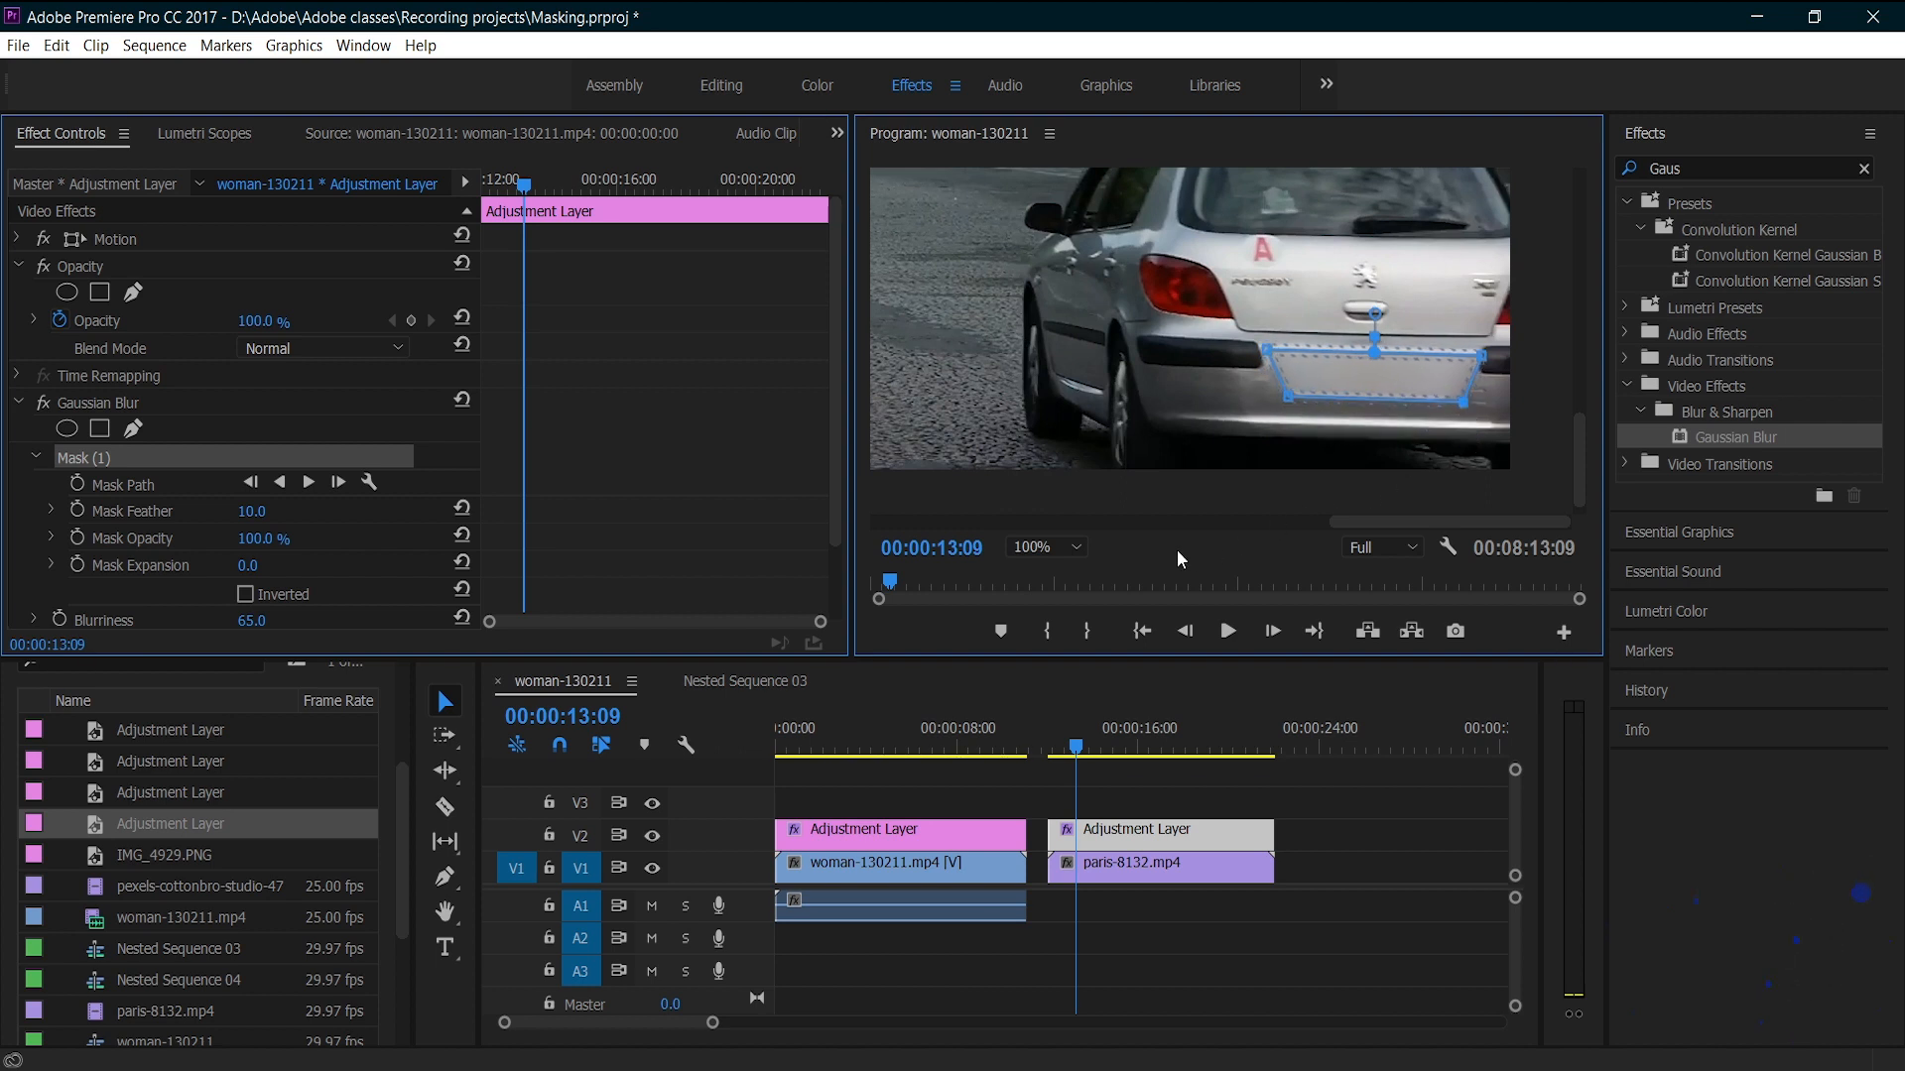
pyautogui.click(1091, 549)
pyautogui.click(1107, 573)
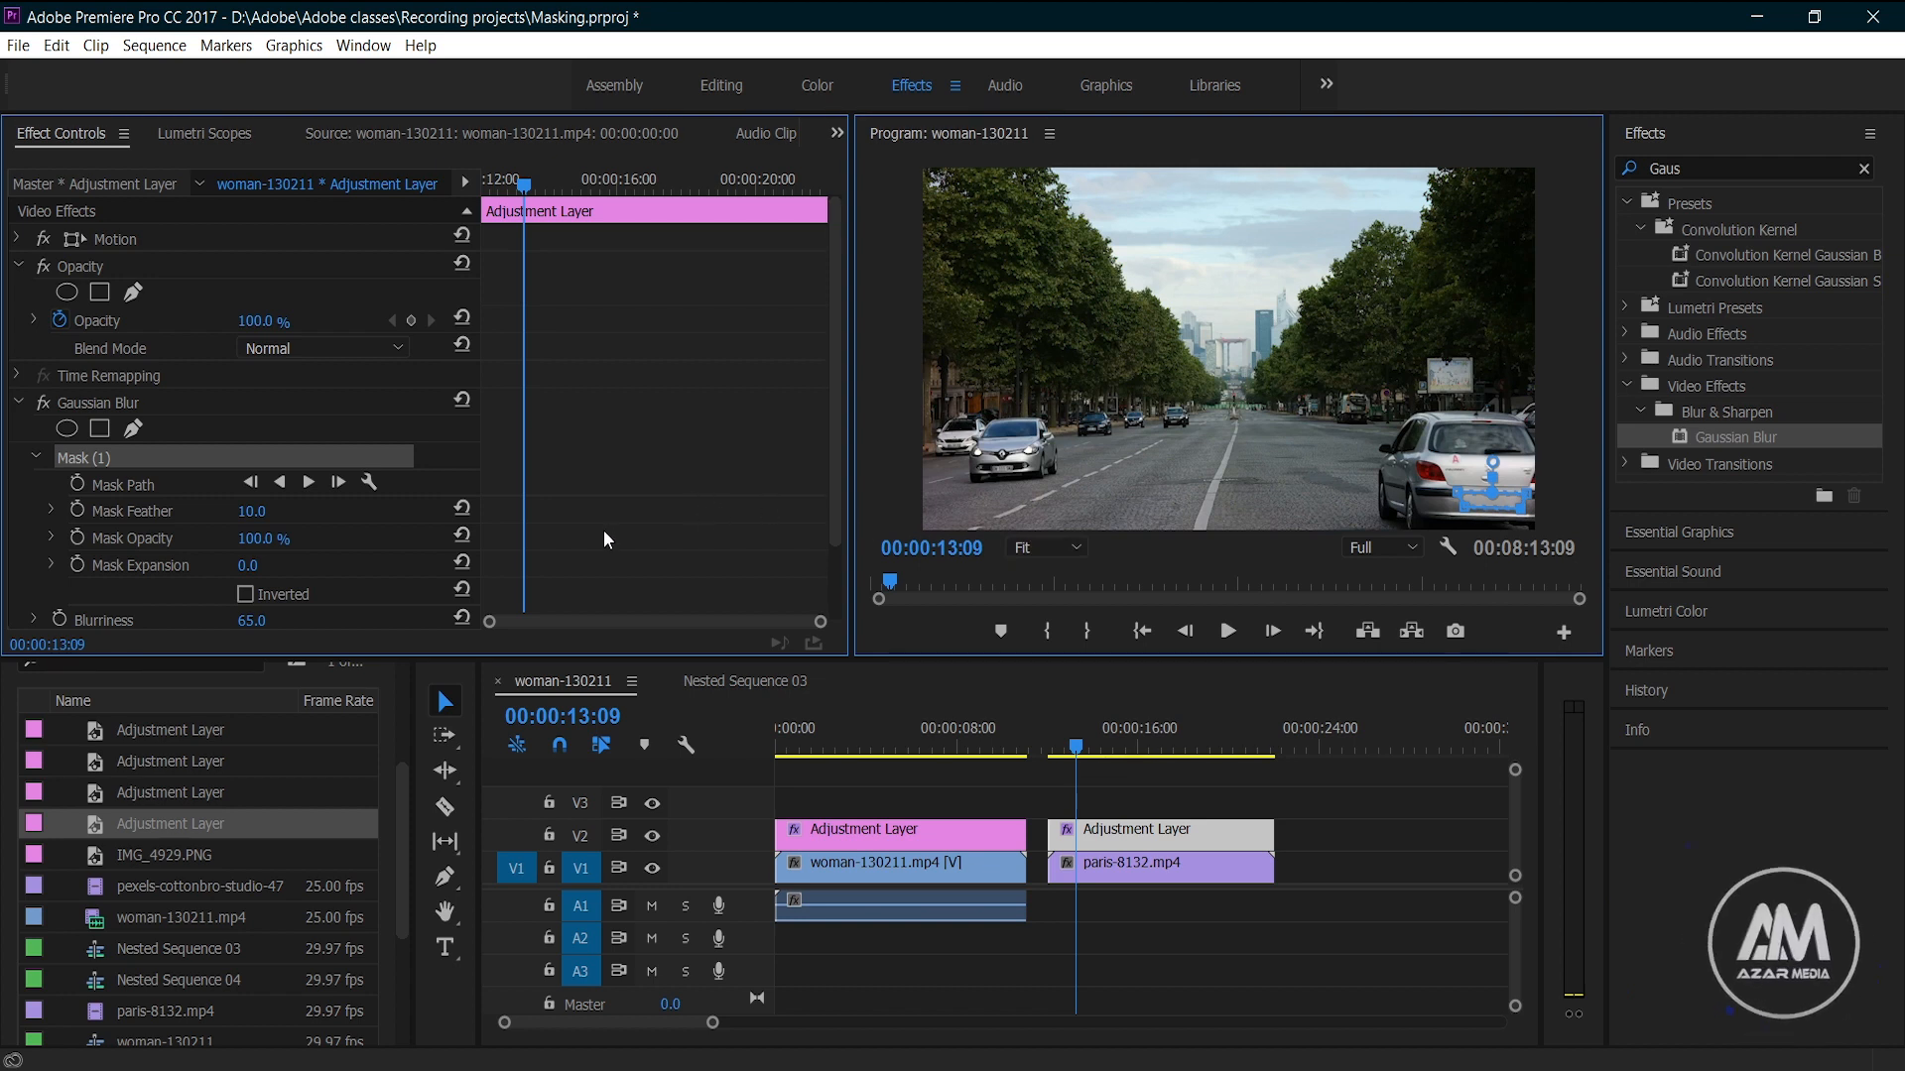
# Set the plate mask's feather to 22 and expansion to 8, and turn on Mask Path keyframing
pyautogui.click(278, 433)
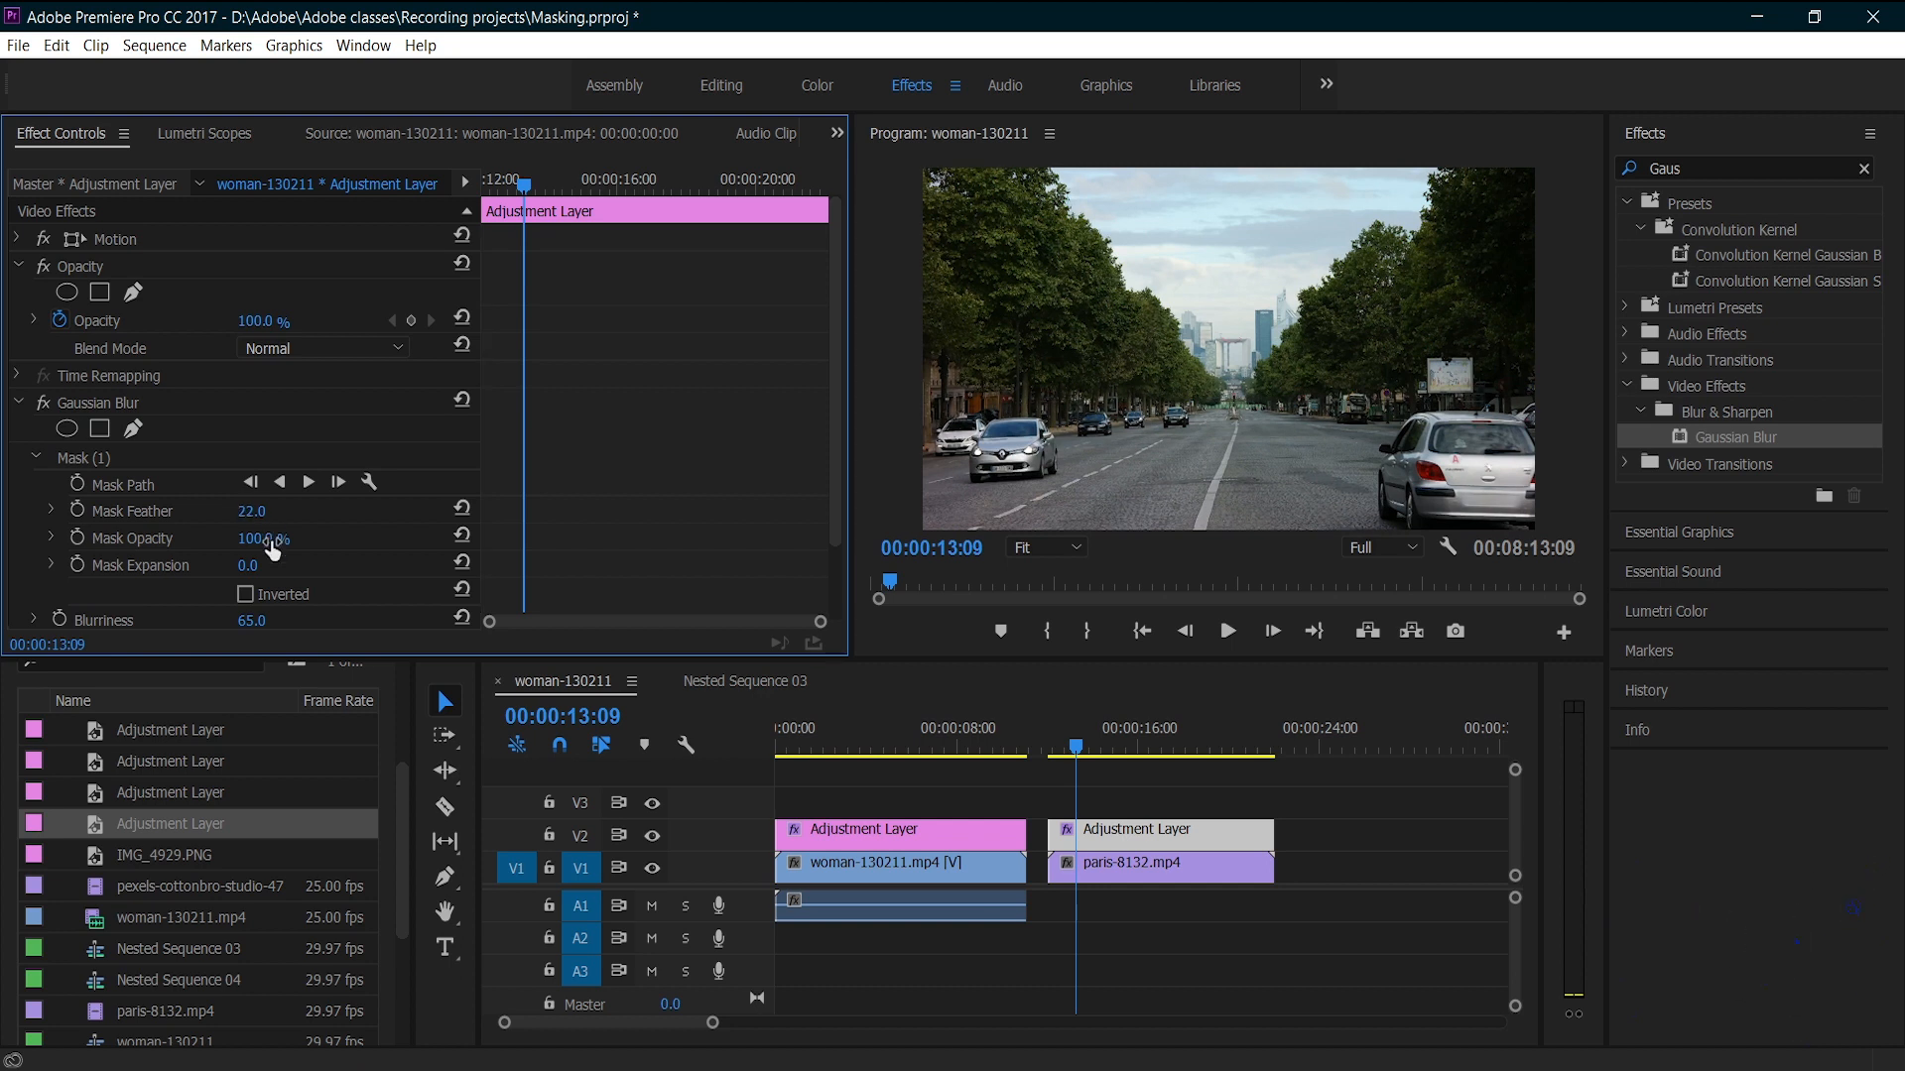
pyautogui.moveTo(247, 565); pyautogui.dragTo(250, 565)
pyautogui.click(77, 483)
# Track the plate mask forward to 00:00:16:22 and trim the adjustment layer's end to that point
pyautogui.click(83, 459)
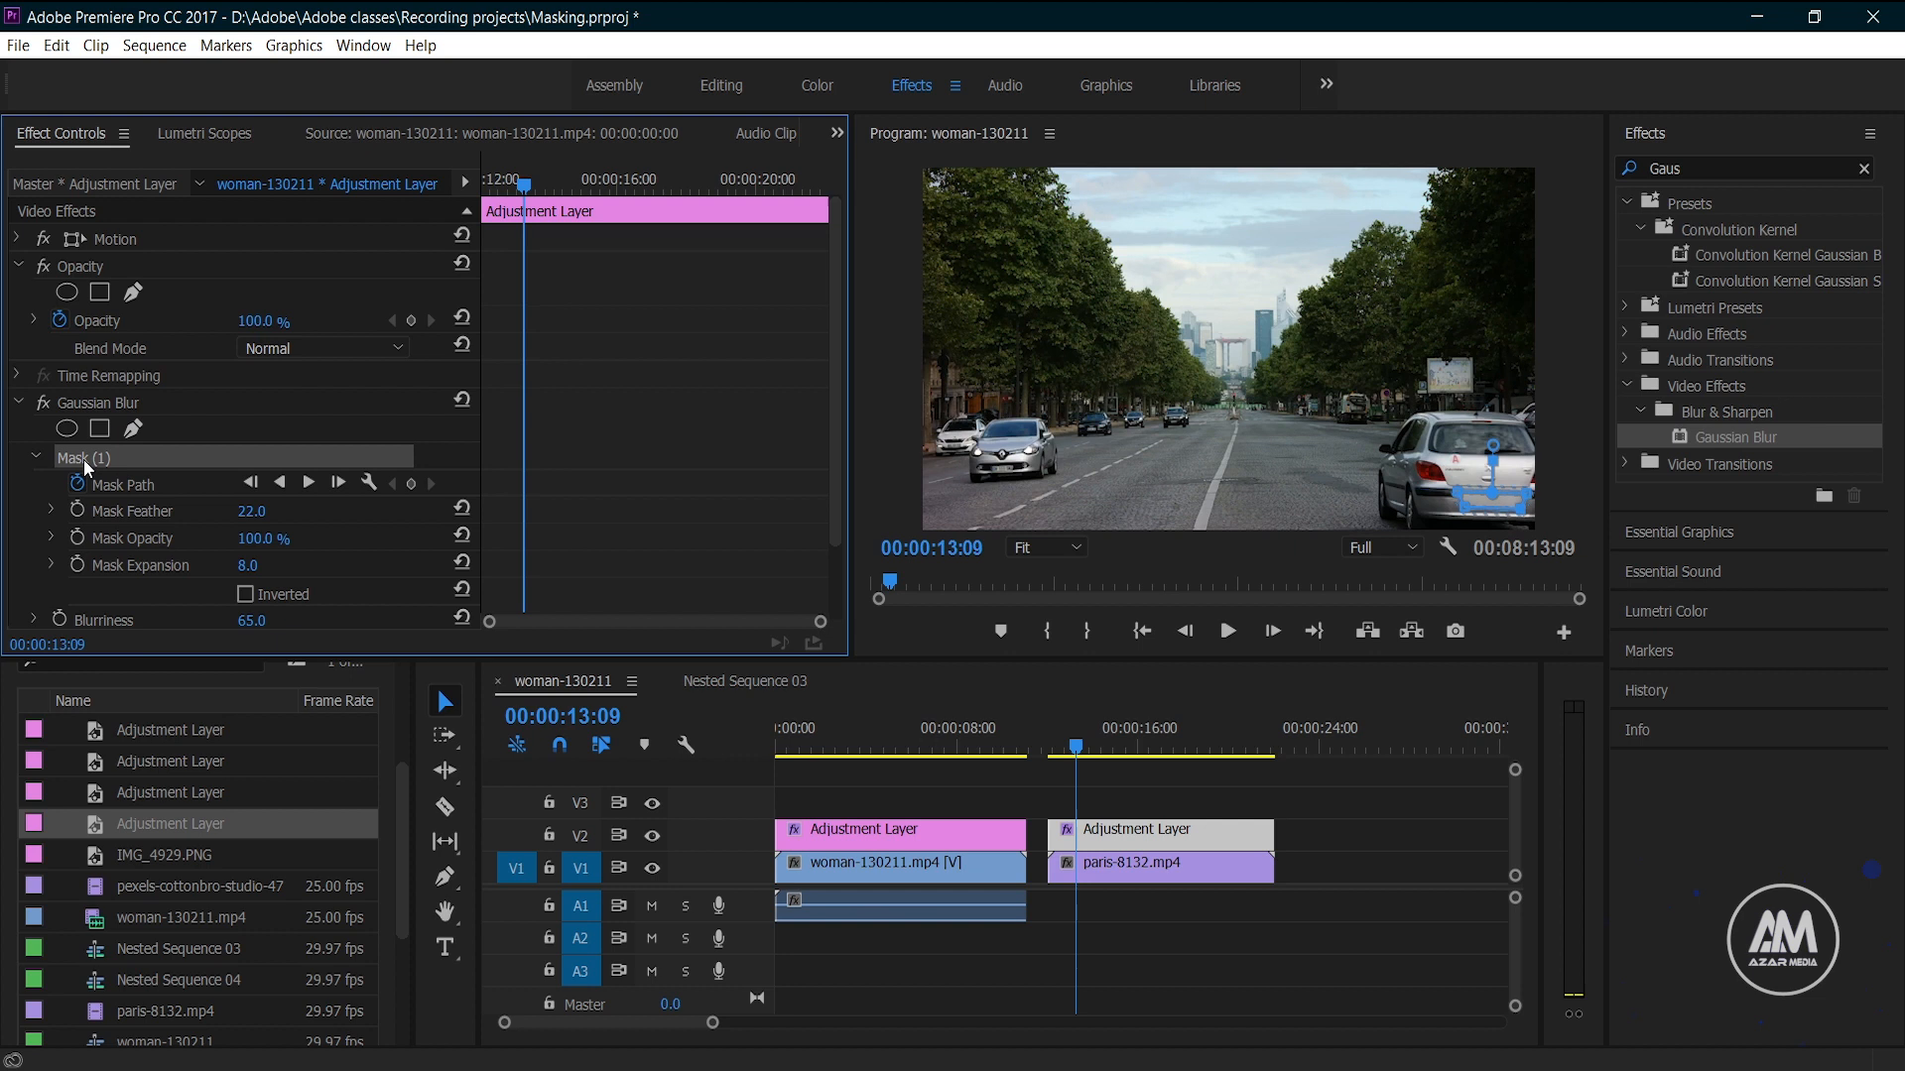
pyautogui.click(308, 484)
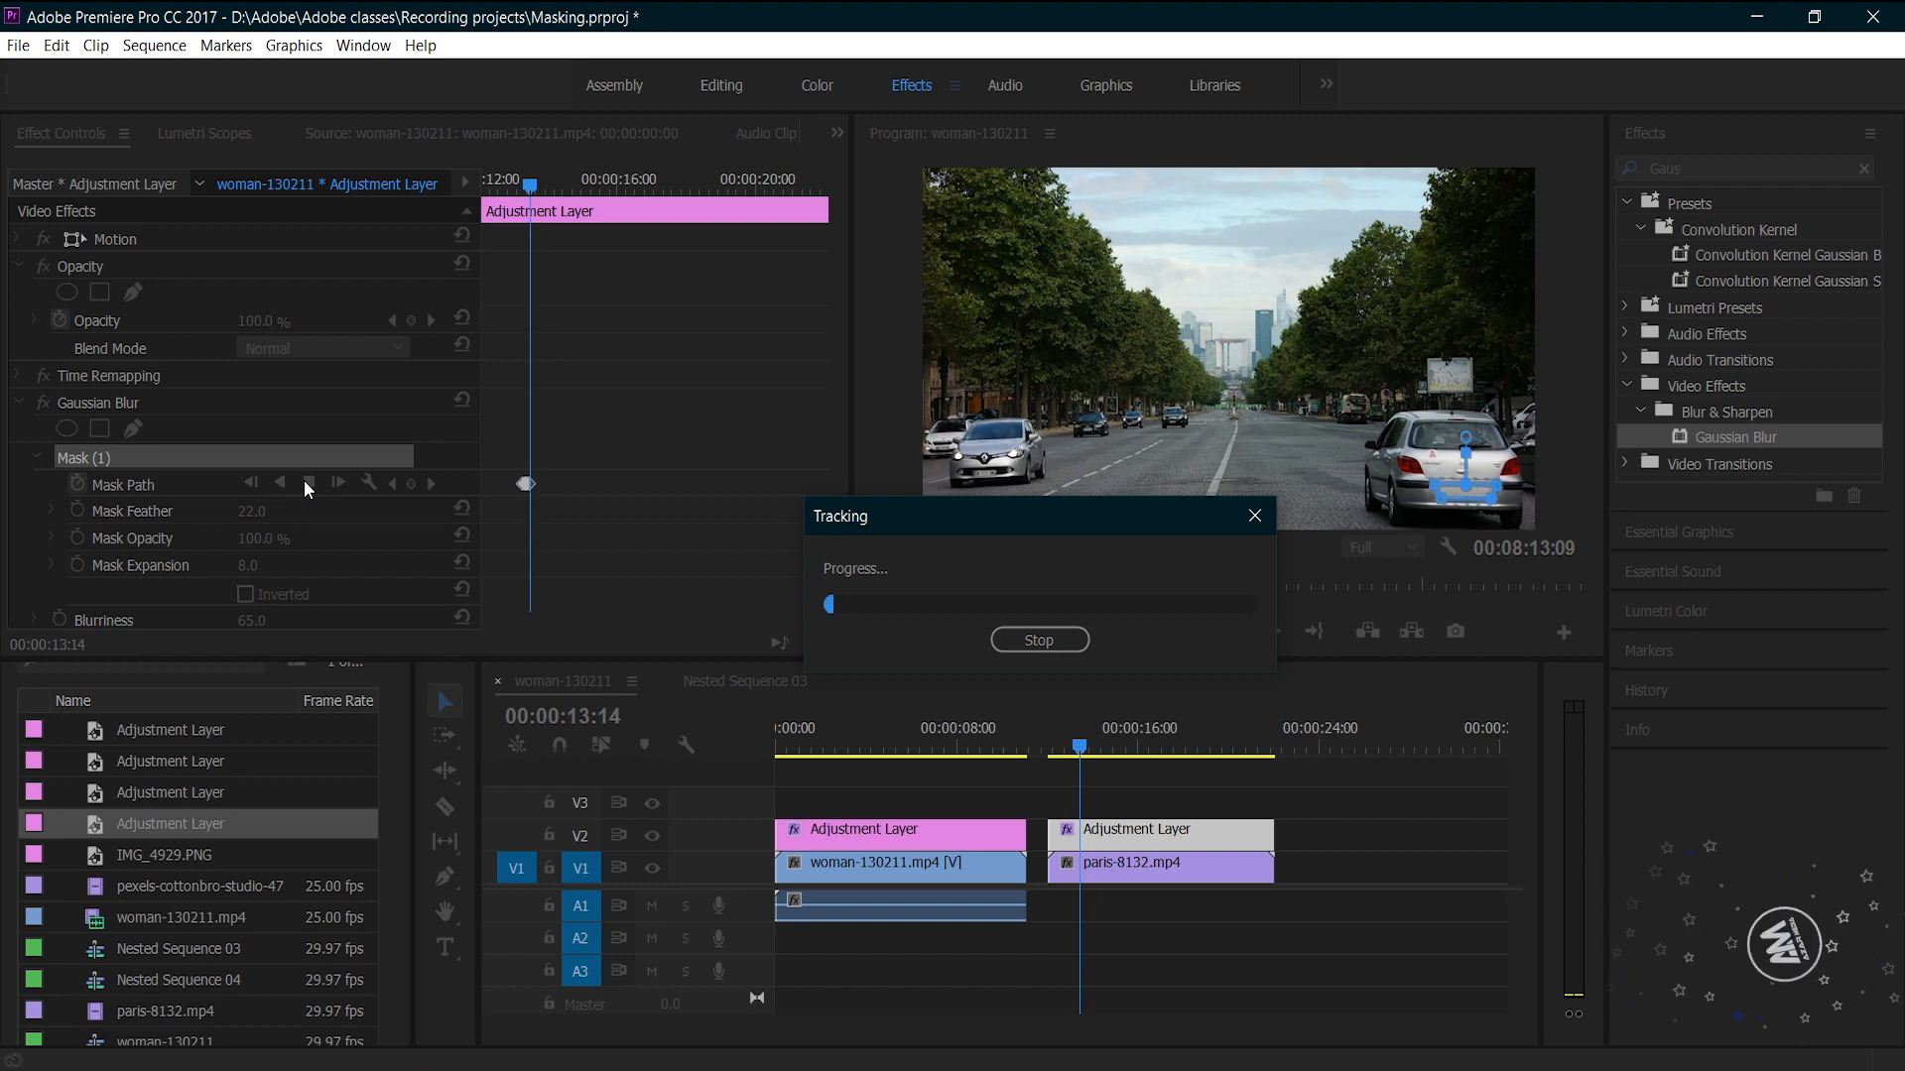
pyautogui.click(1037, 640)
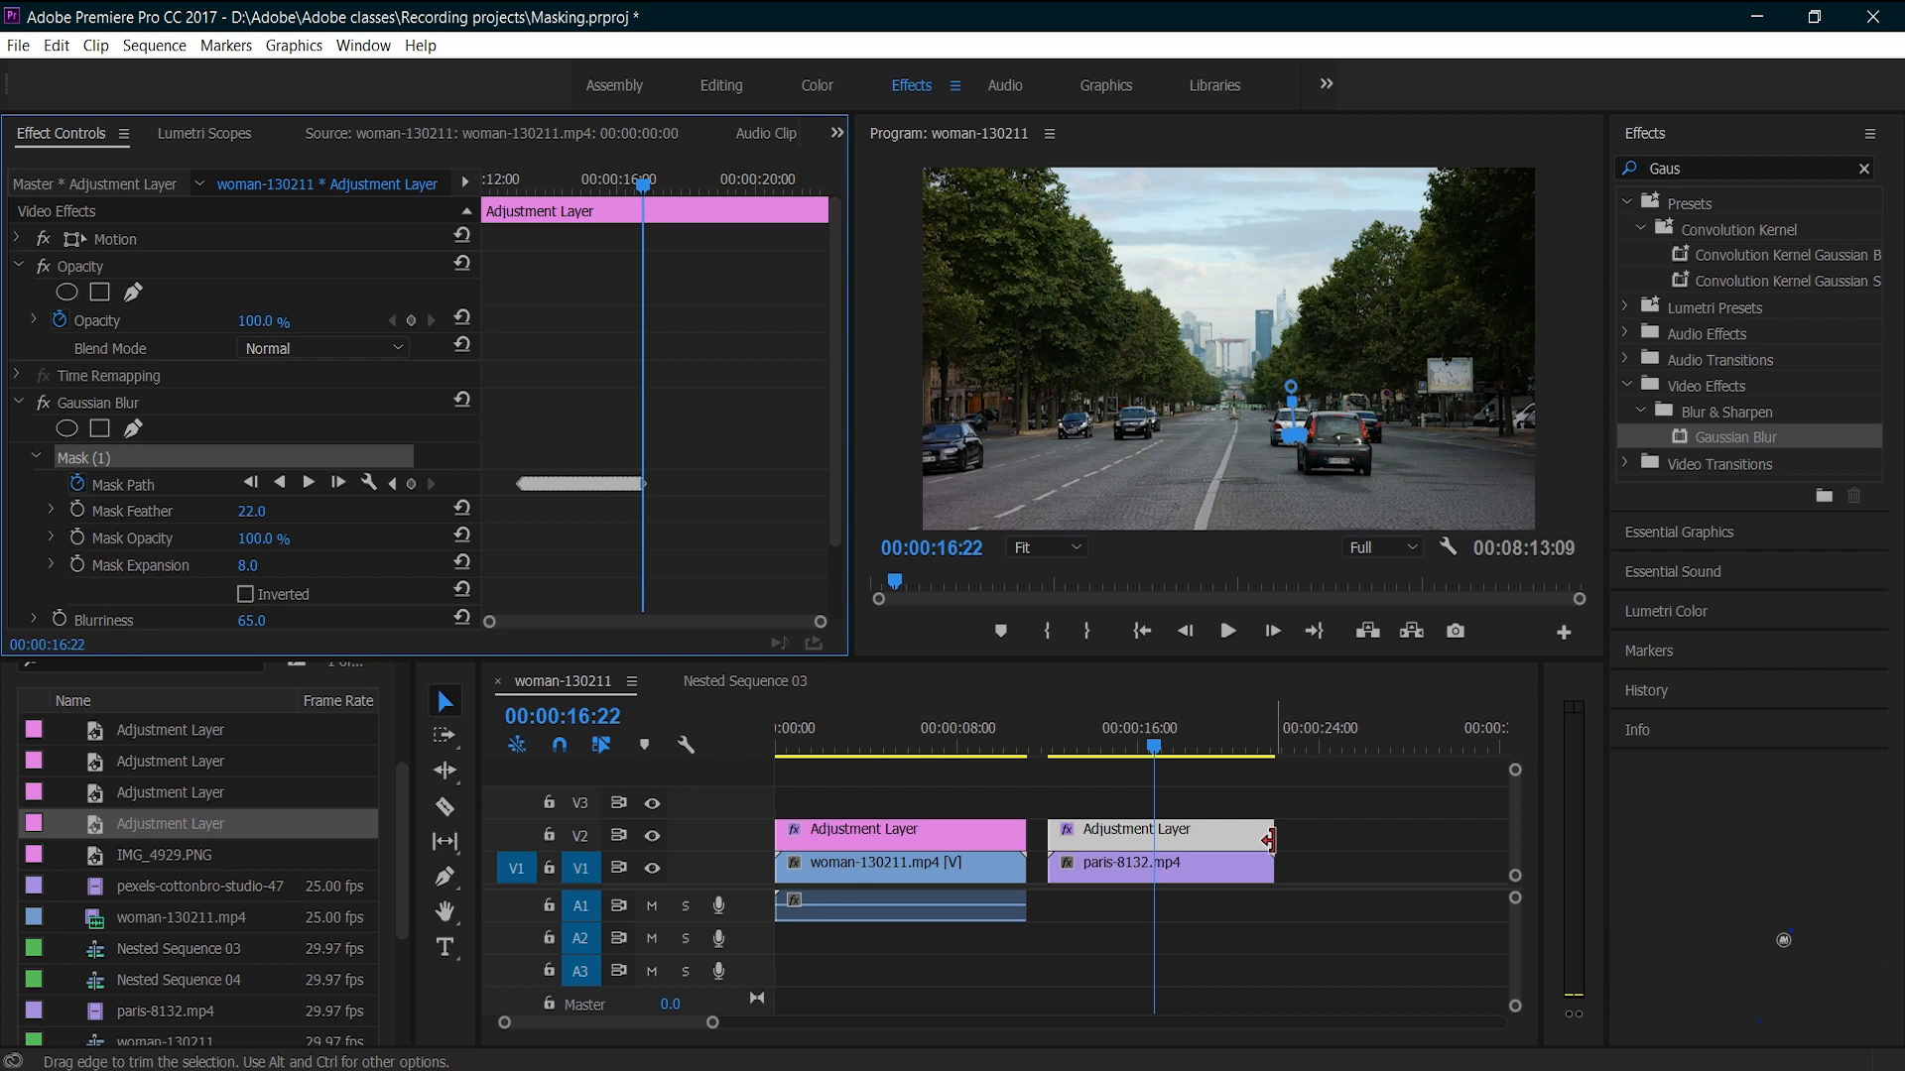
pyautogui.moveTo(1270, 841); pyautogui.dragTo(1153, 853)
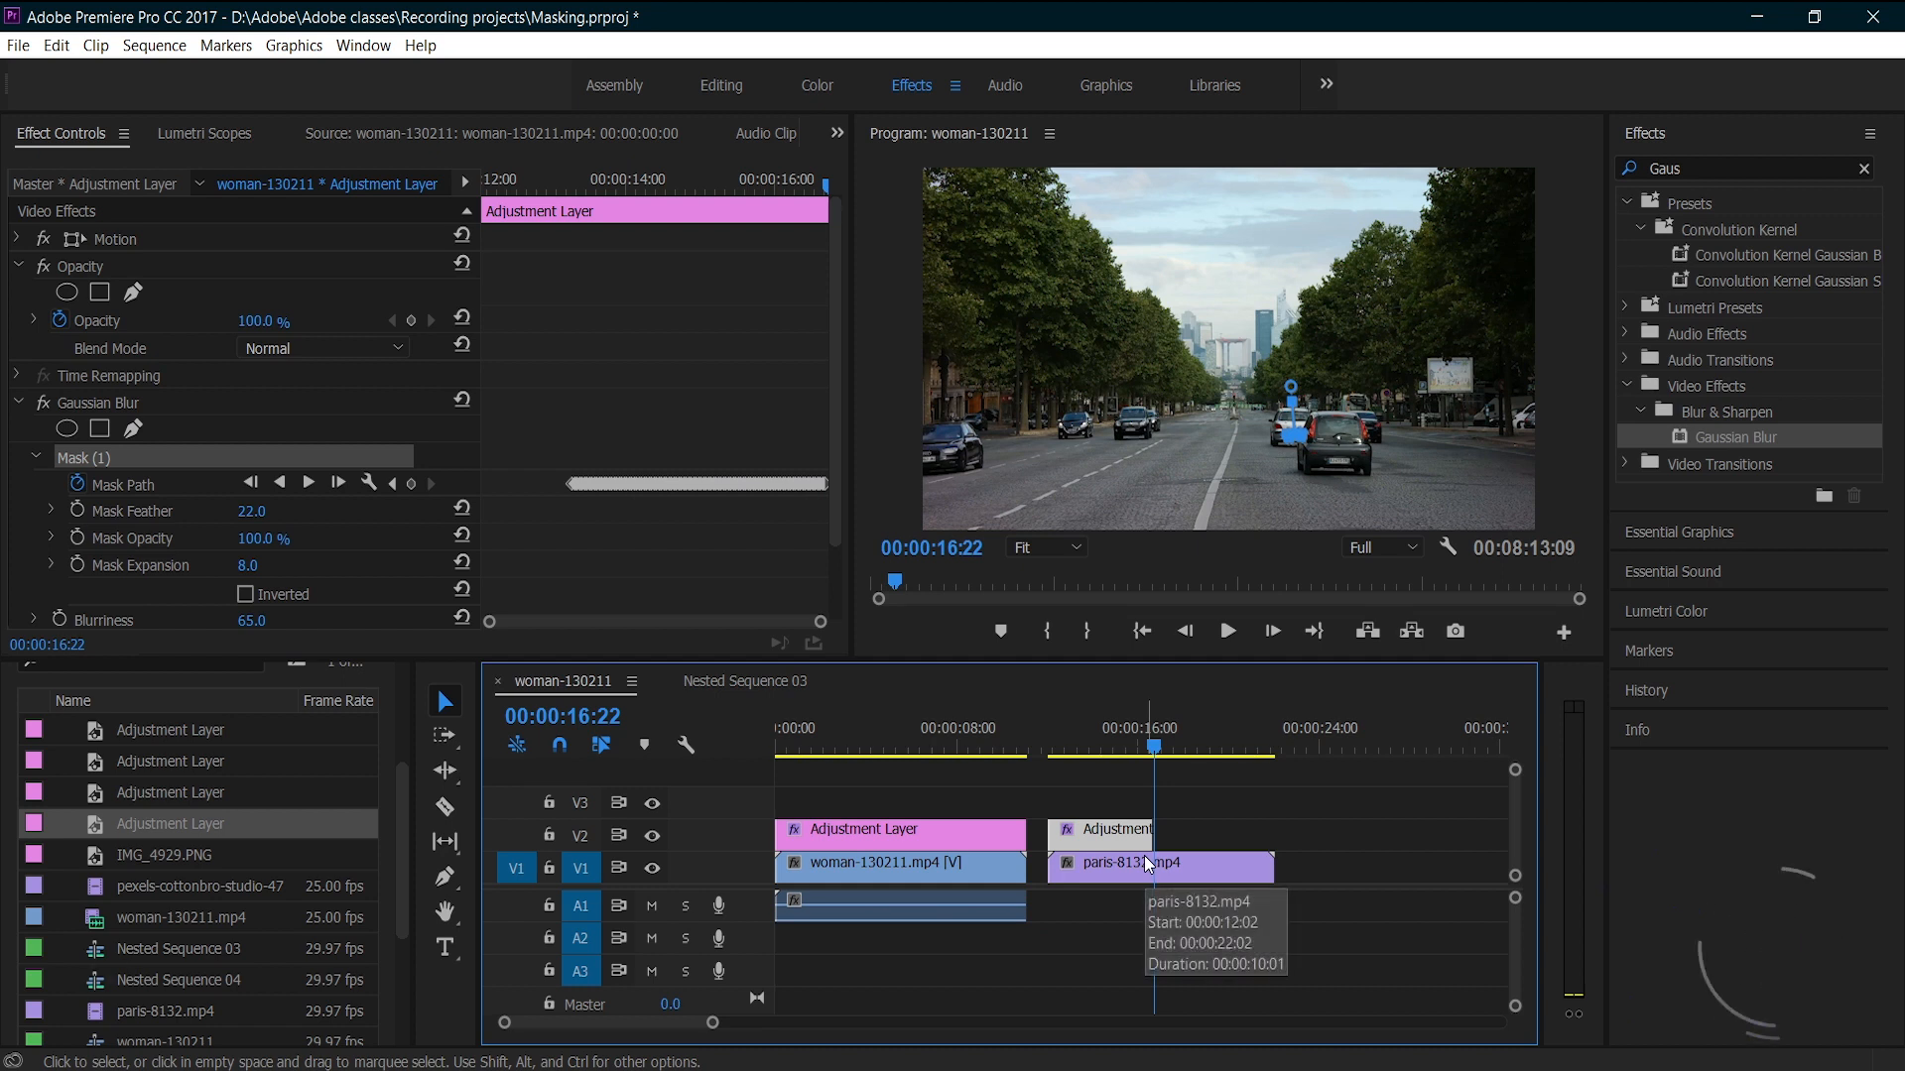
# At 00:00:12:02, the start of the adjustment layer, move the plate mask outside the frame's lower-right corner
pyautogui.moveTo(1159, 760); pyautogui.dragTo(1048, 787)
pyautogui.click(1056, 548)
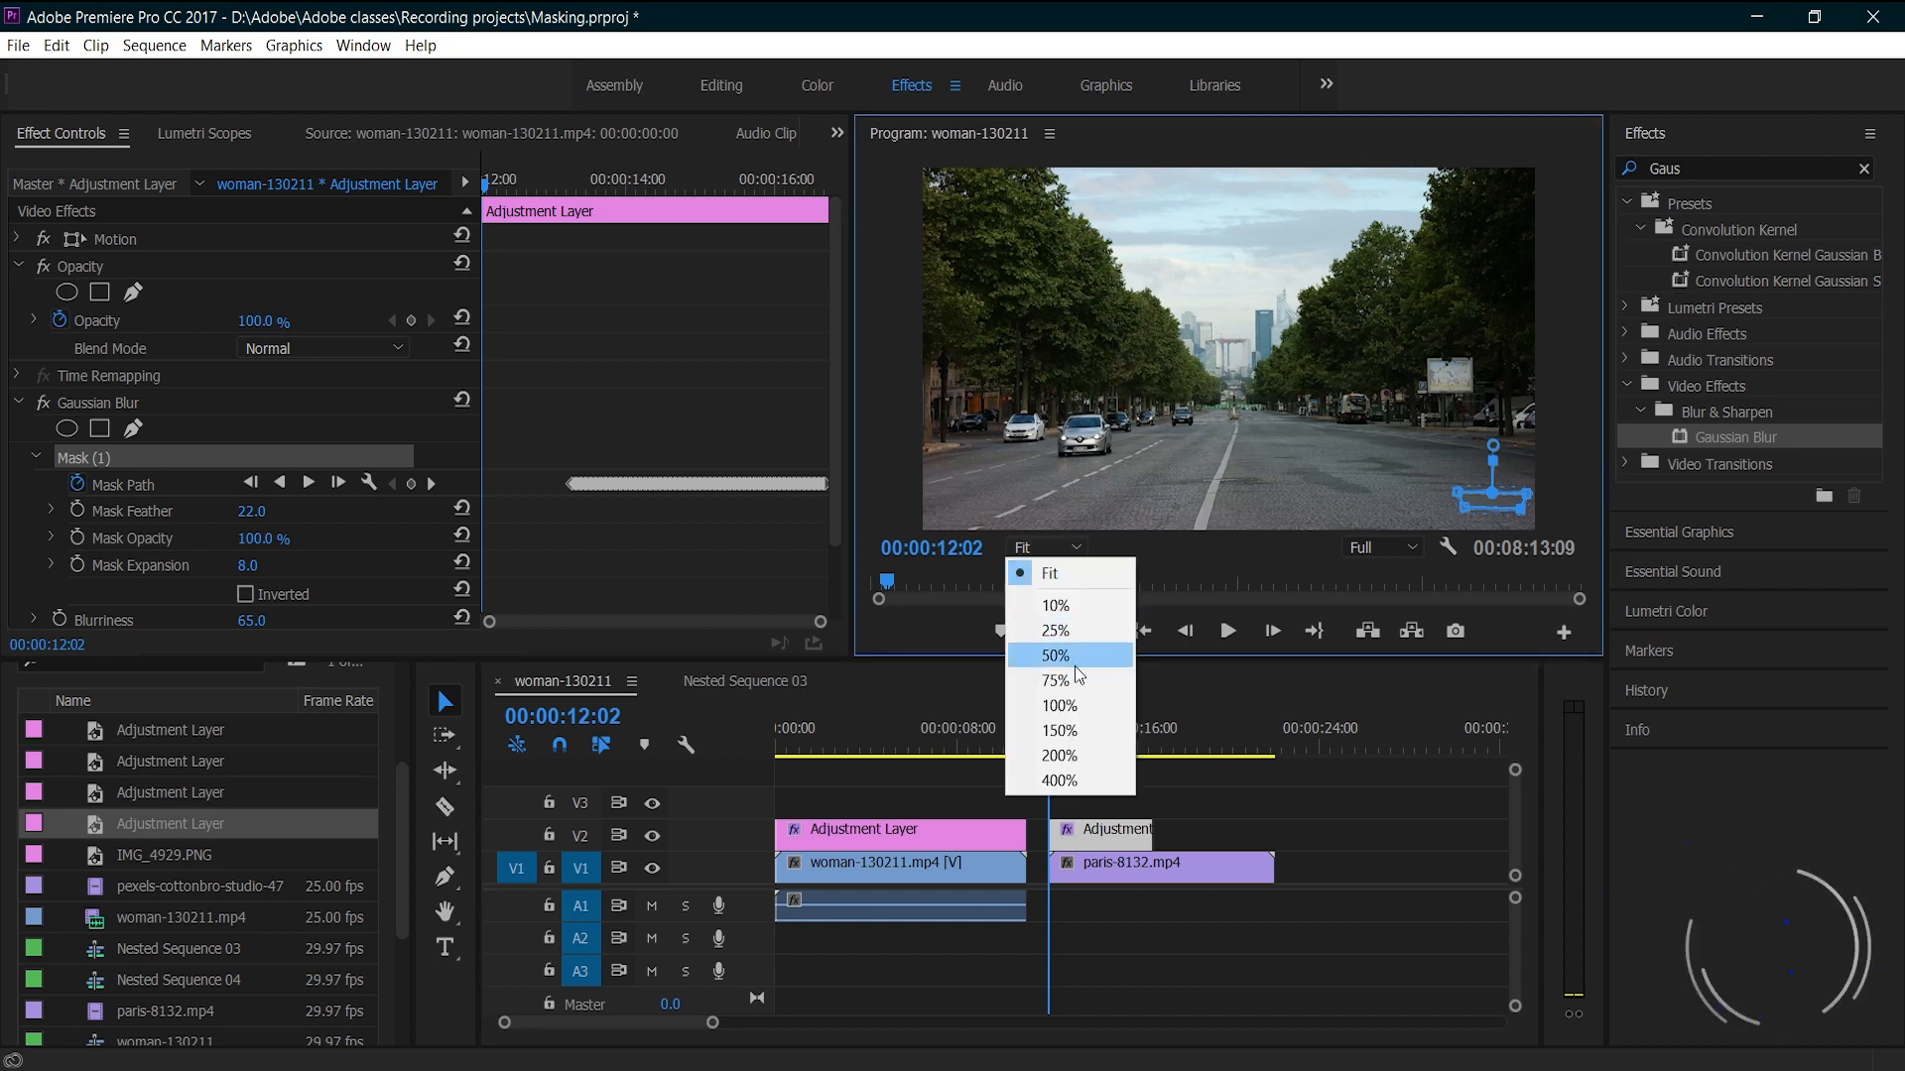
pyautogui.click(1086, 700)
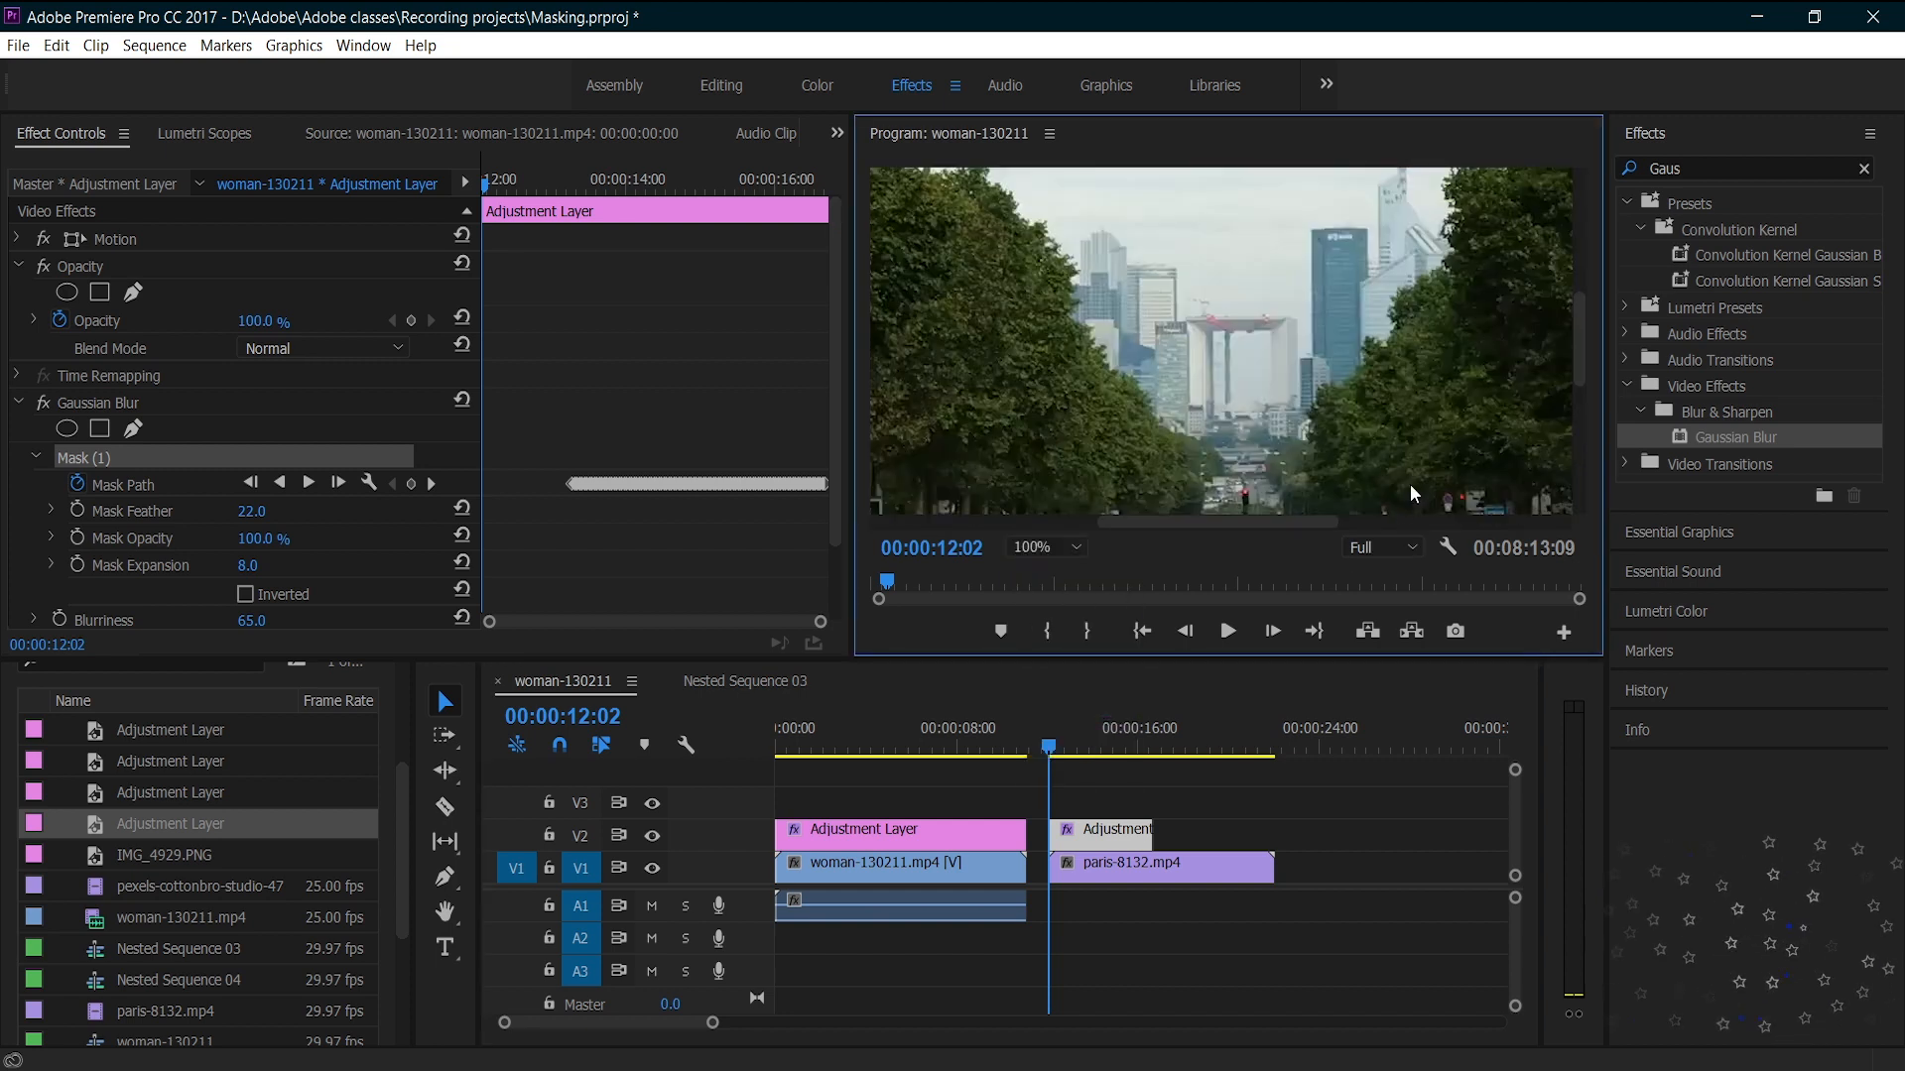
pyautogui.moveTo(1580, 347); pyautogui.dragTo(1577, 486)
pyautogui.moveTo(1305, 522); pyautogui.dragTo(1569, 536)
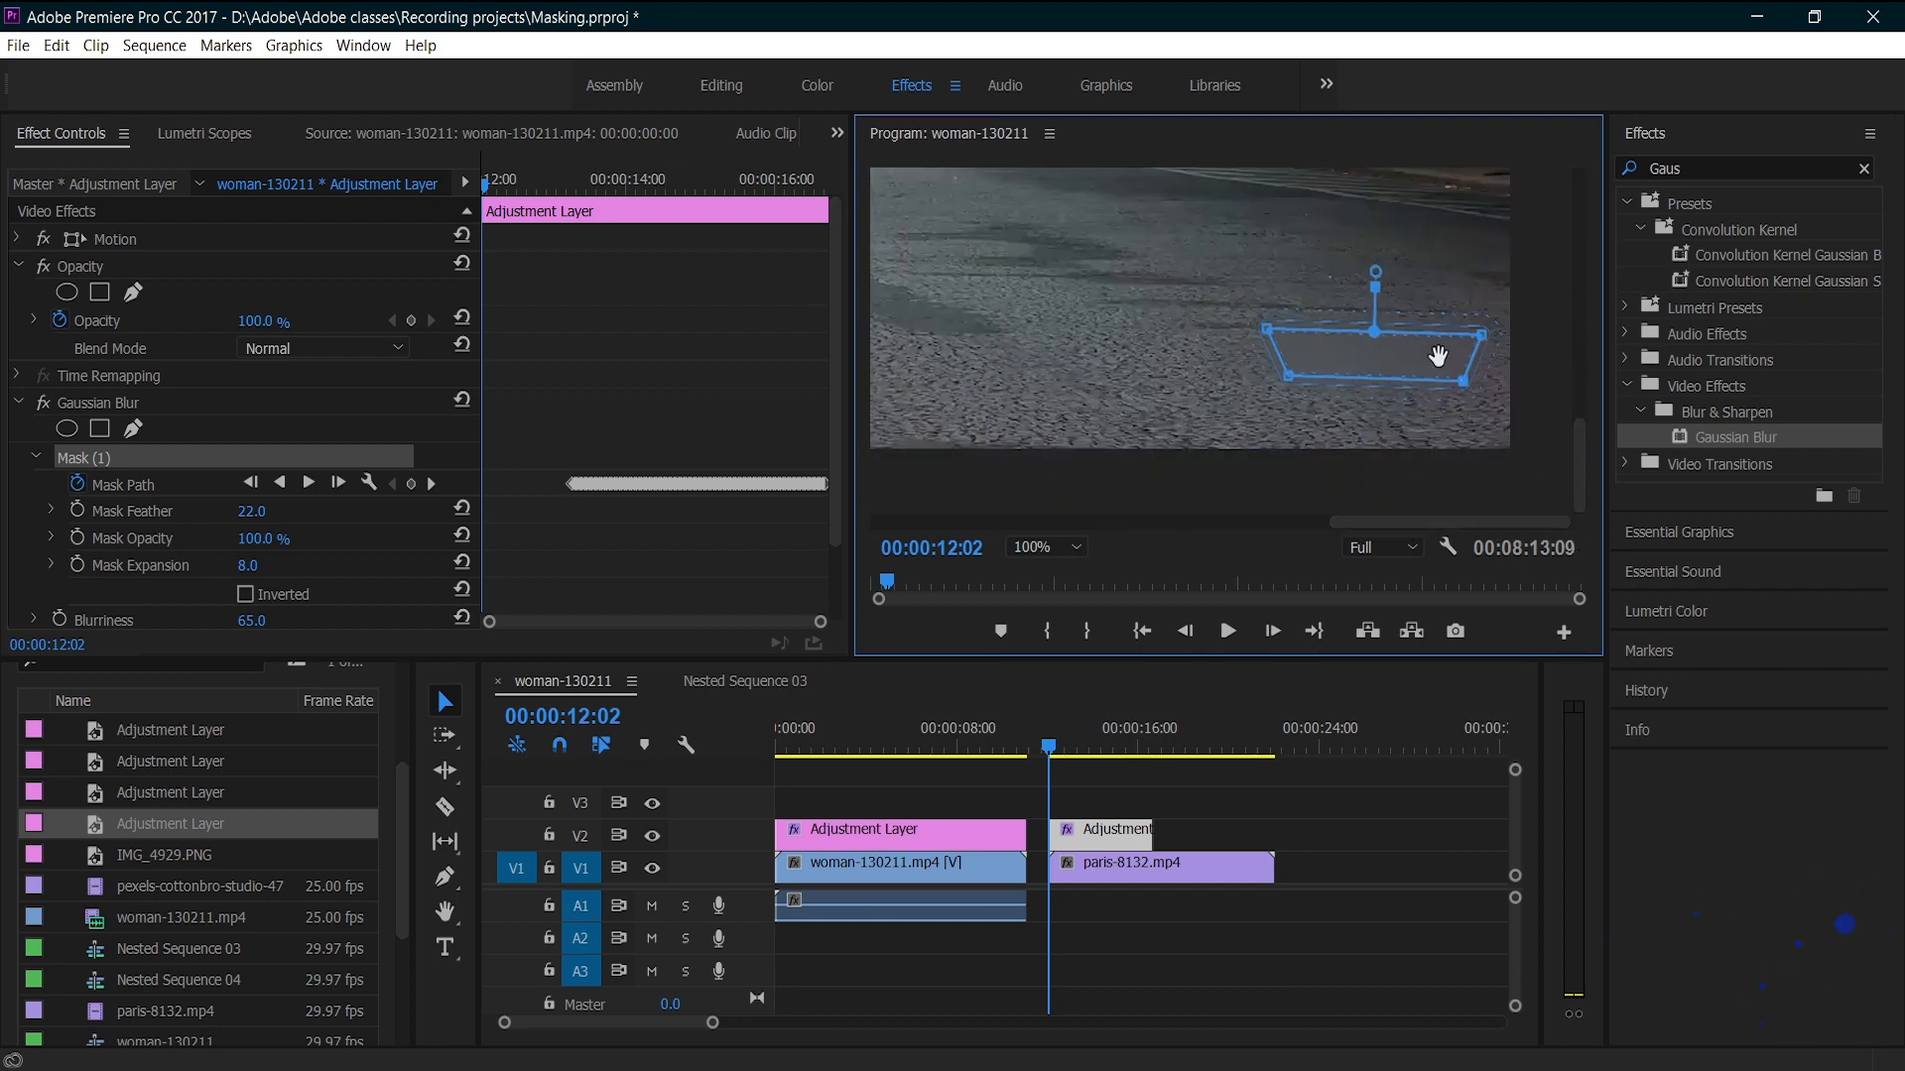
pyautogui.moveTo(1391, 363); pyautogui.dragTo(1742, 554)
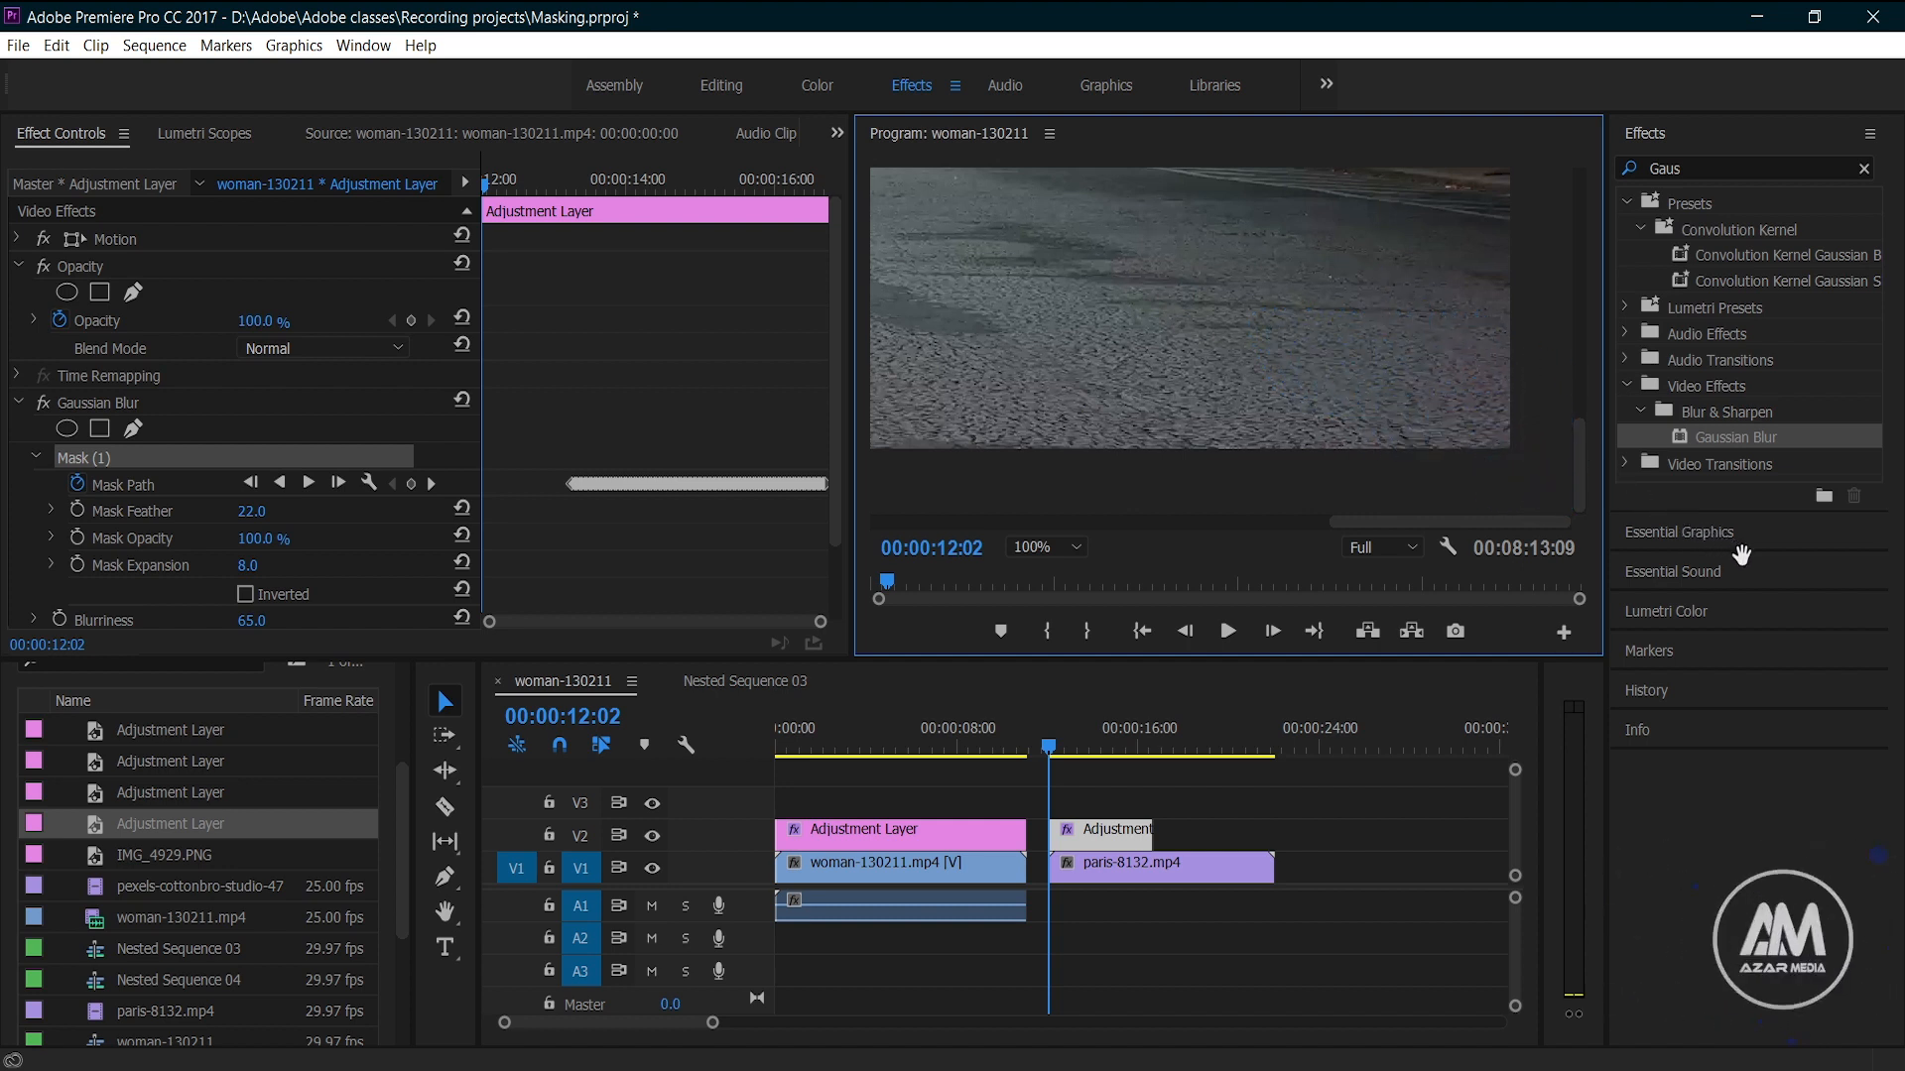
pyautogui.click(1073, 546)
pyautogui.click(1078, 570)
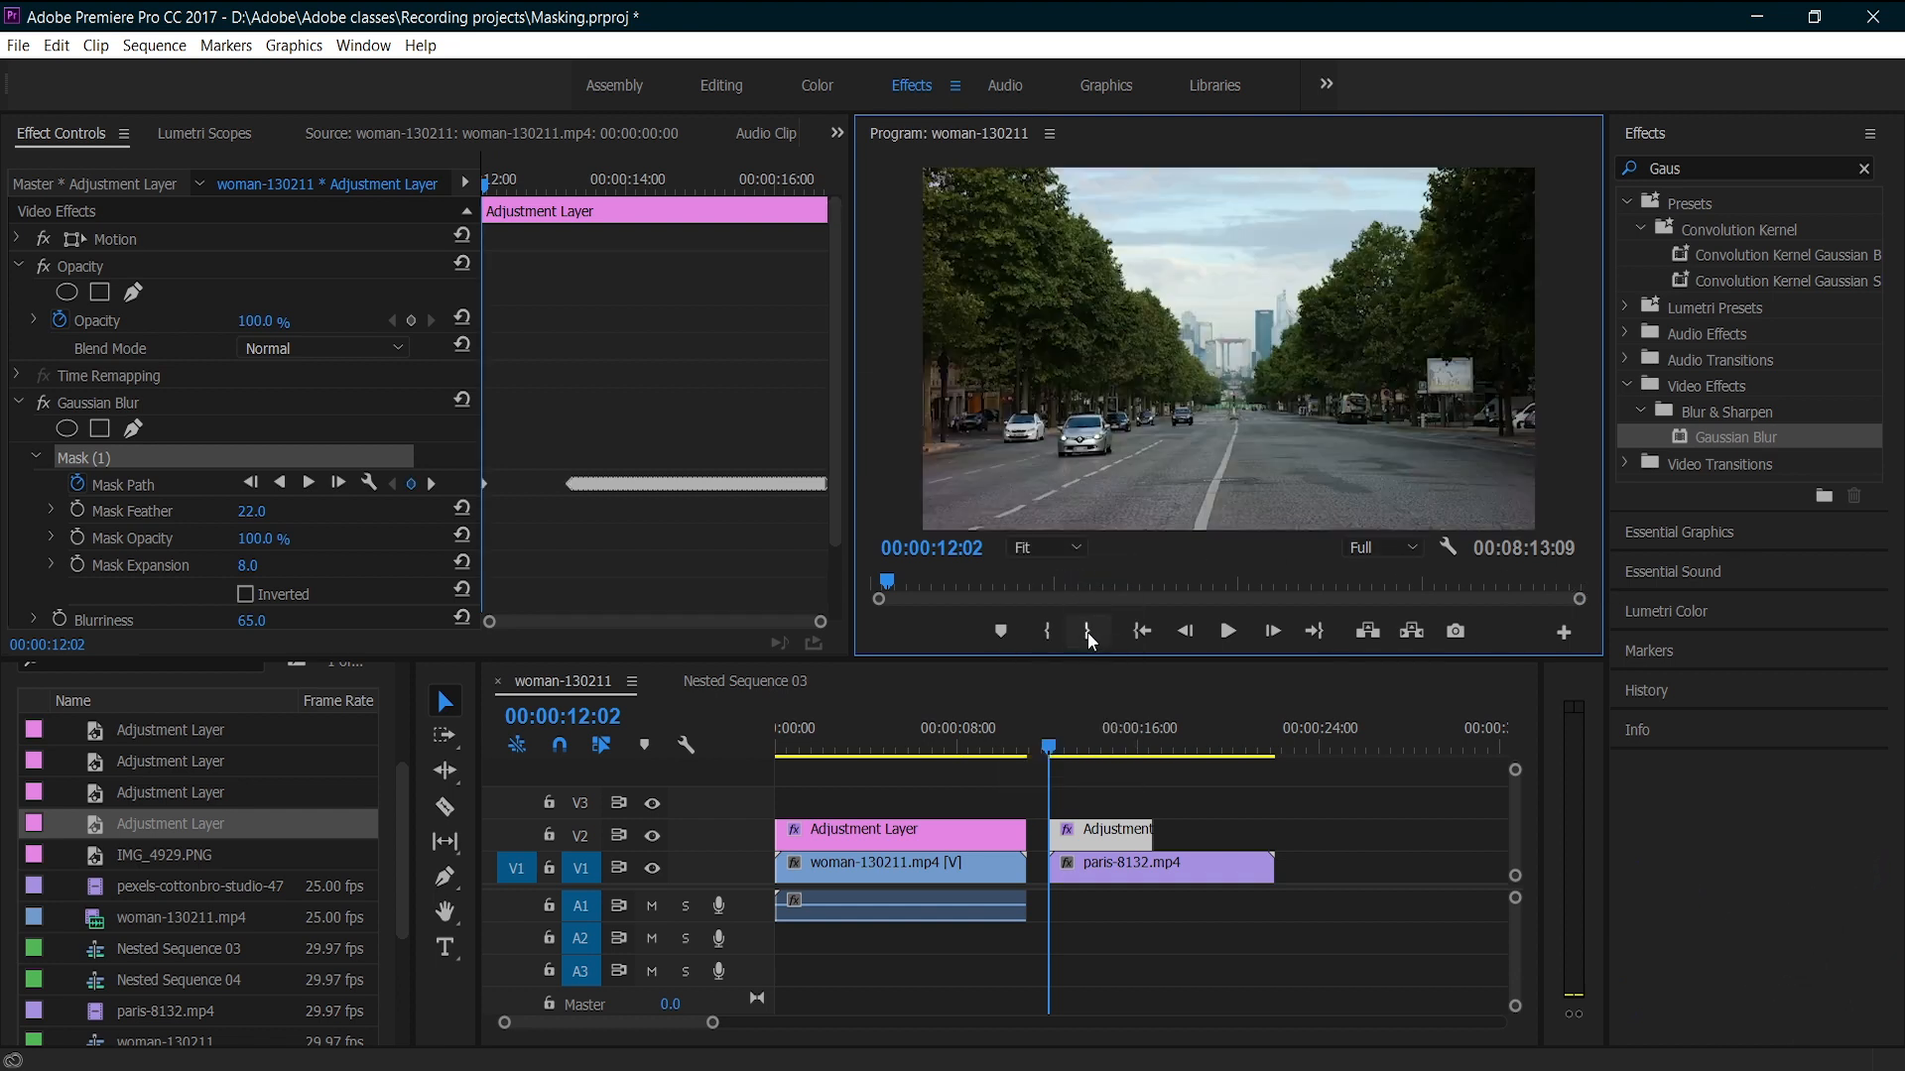
# Play the paris-8132.mp4 section from 00:00:12:05, partly in full screen, to check the tracked plate blur
pyautogui.click(1057, 746)
pyautogui.moveTo(1060, 752)
pyautogui.mouseDown()
pyautogui.moveTo(1114, 752)
pyautogui.moveTo(1053, 759)
pyautogui.mouseUp()
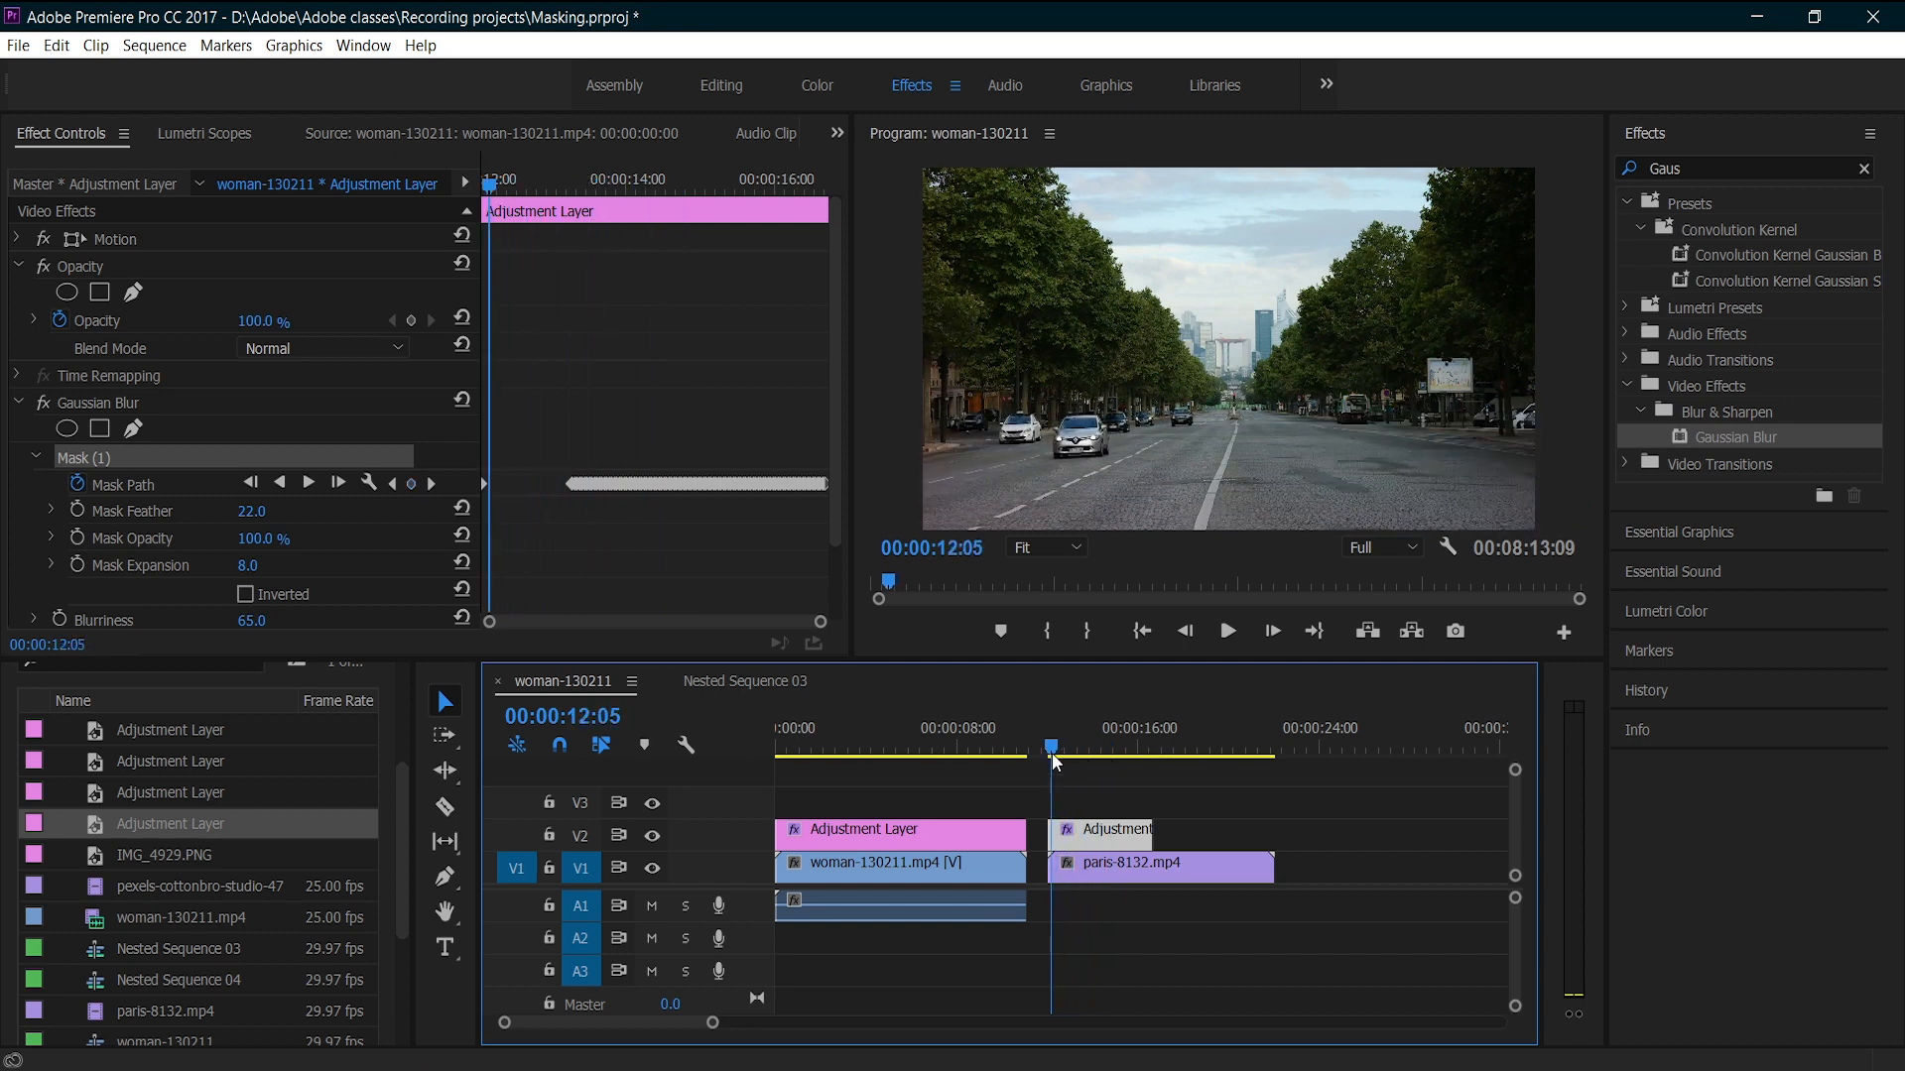
pyautogui.press('space')
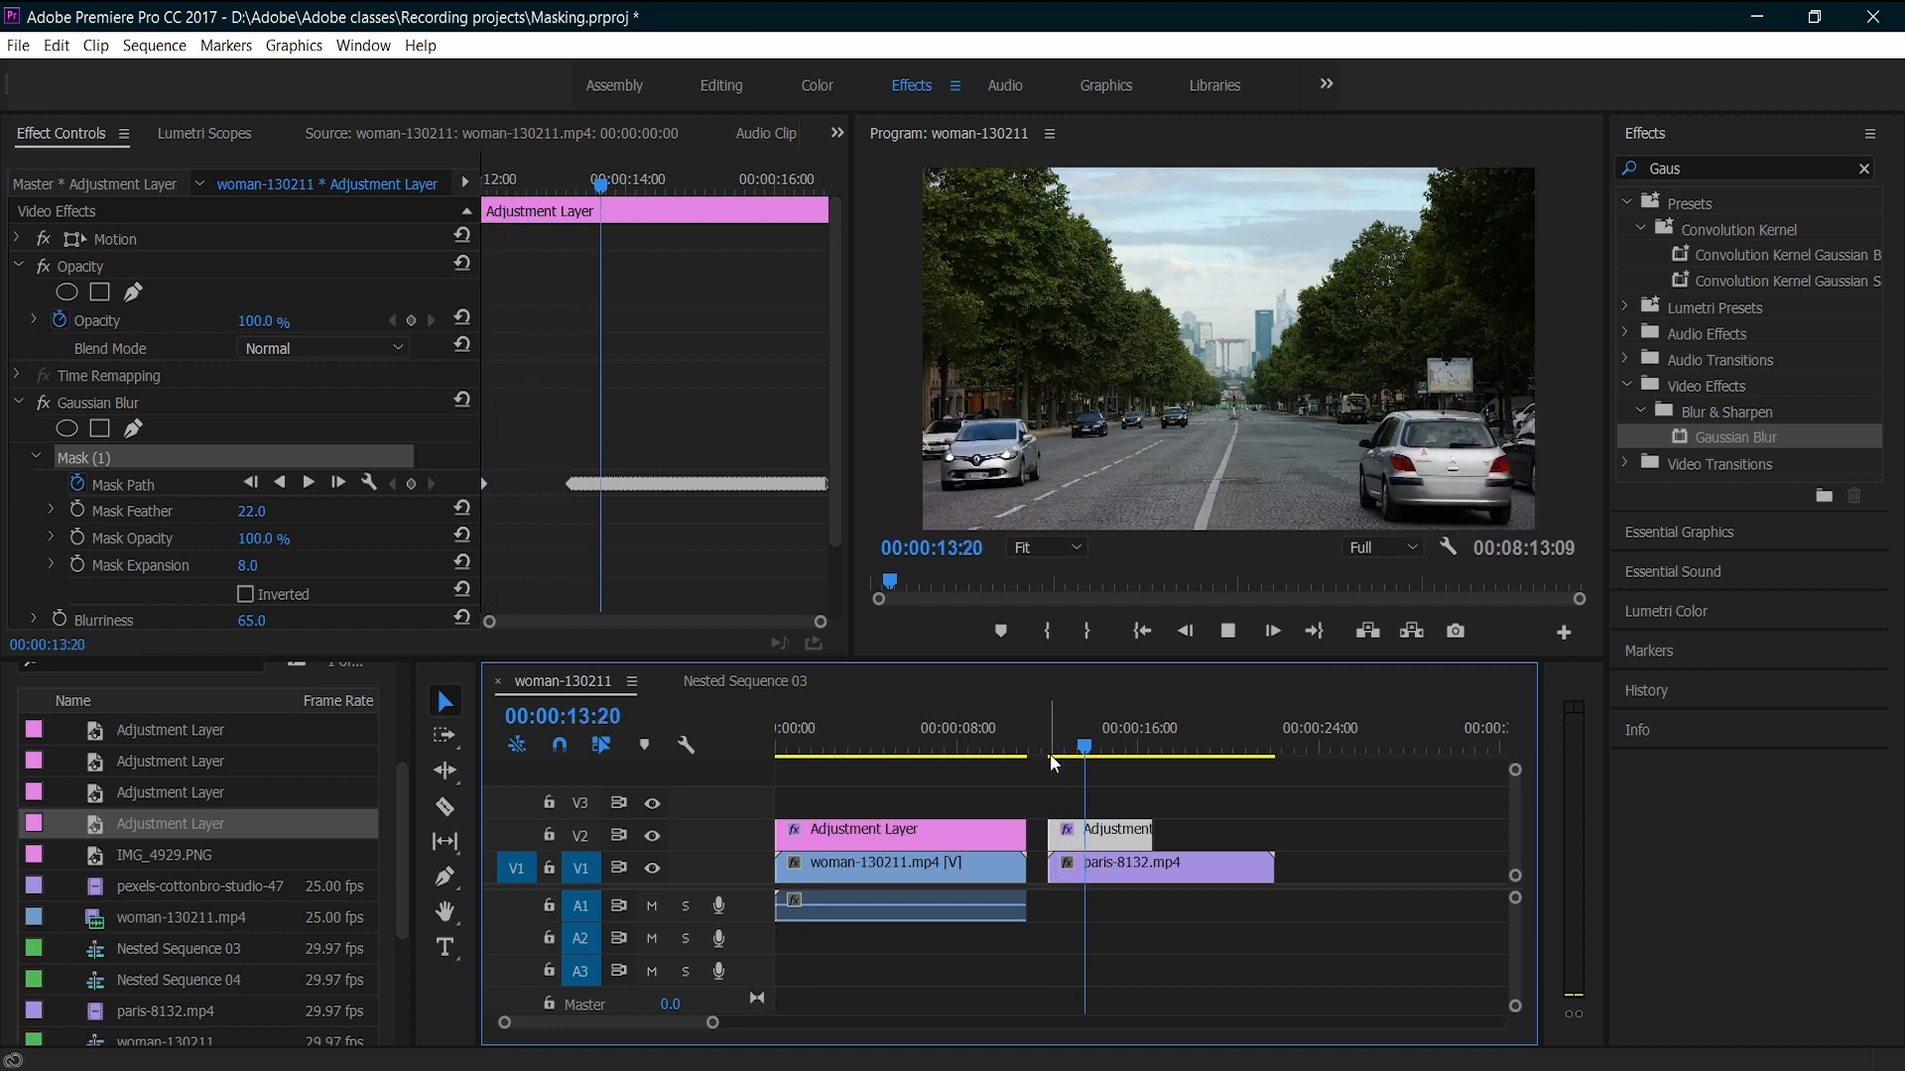
pyautogui.hotkey('ctrl', '`')
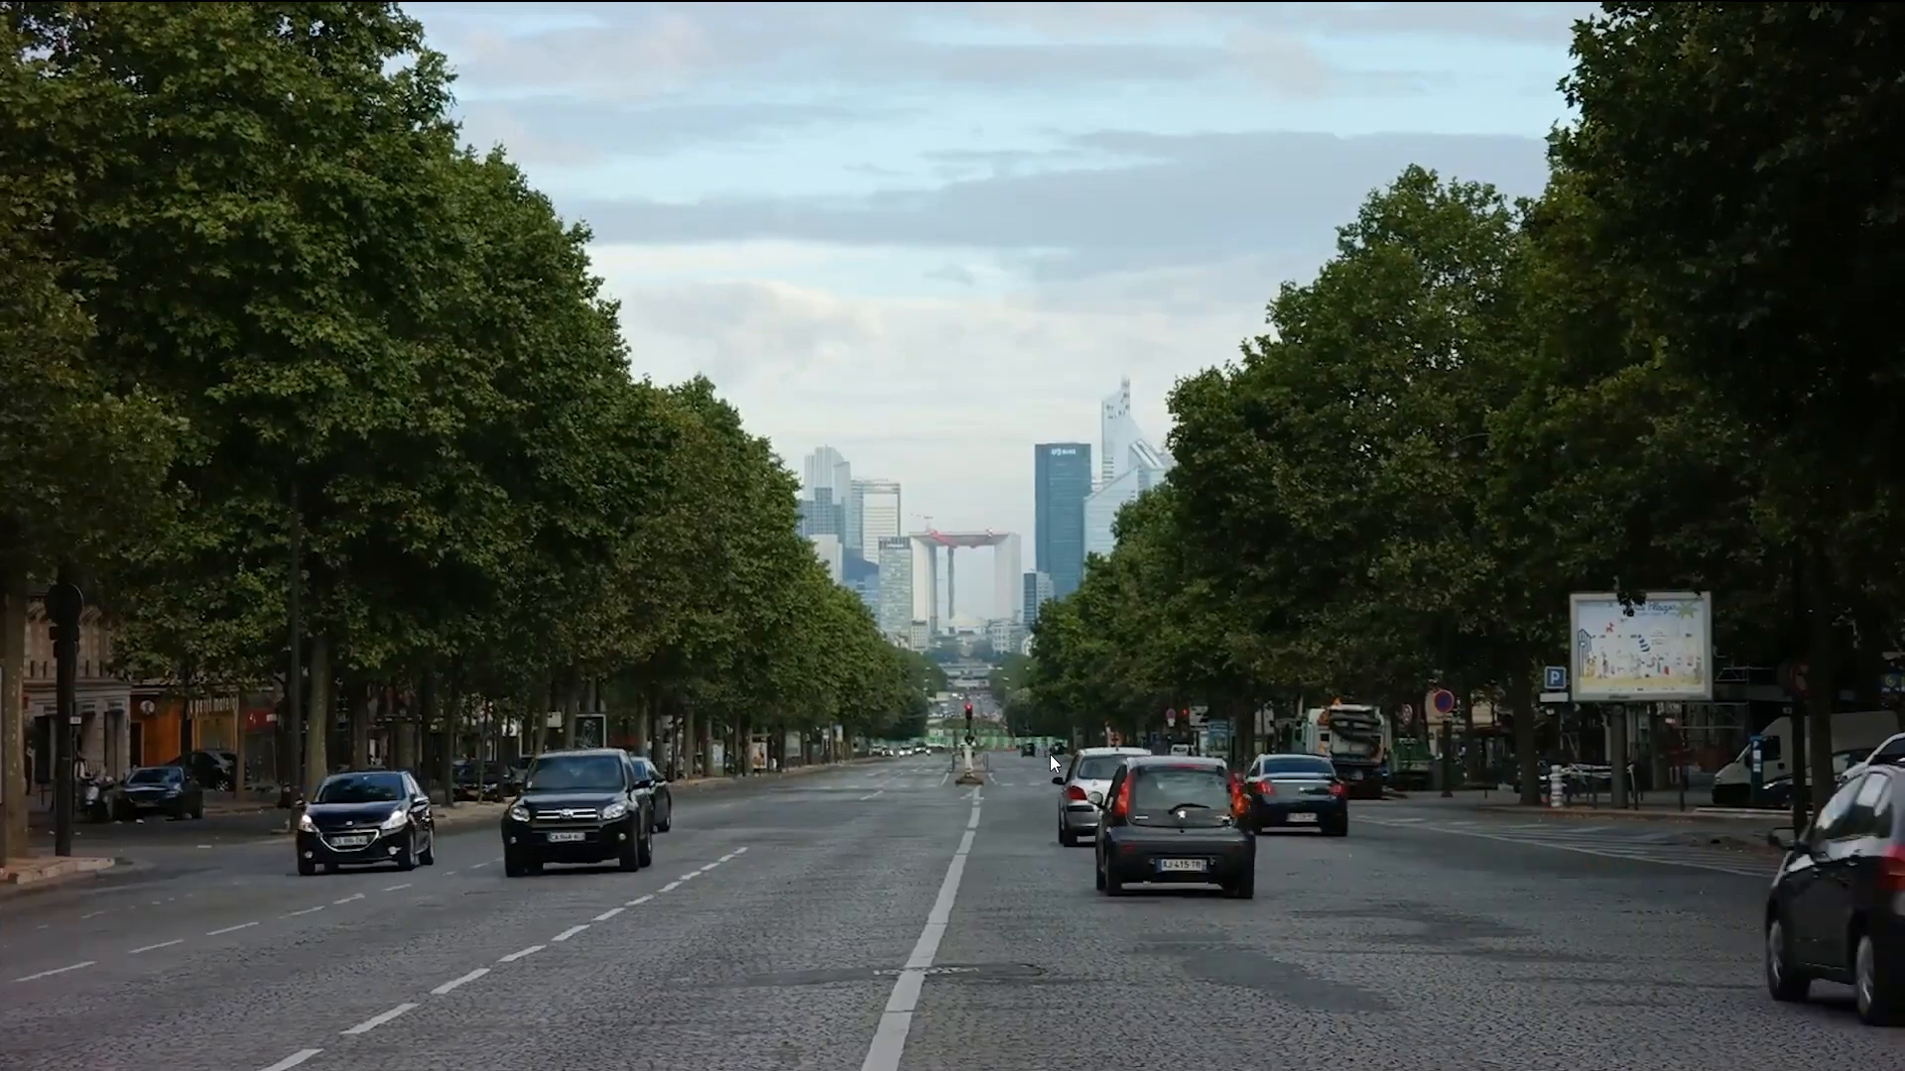
pyautogui.press('Escape')
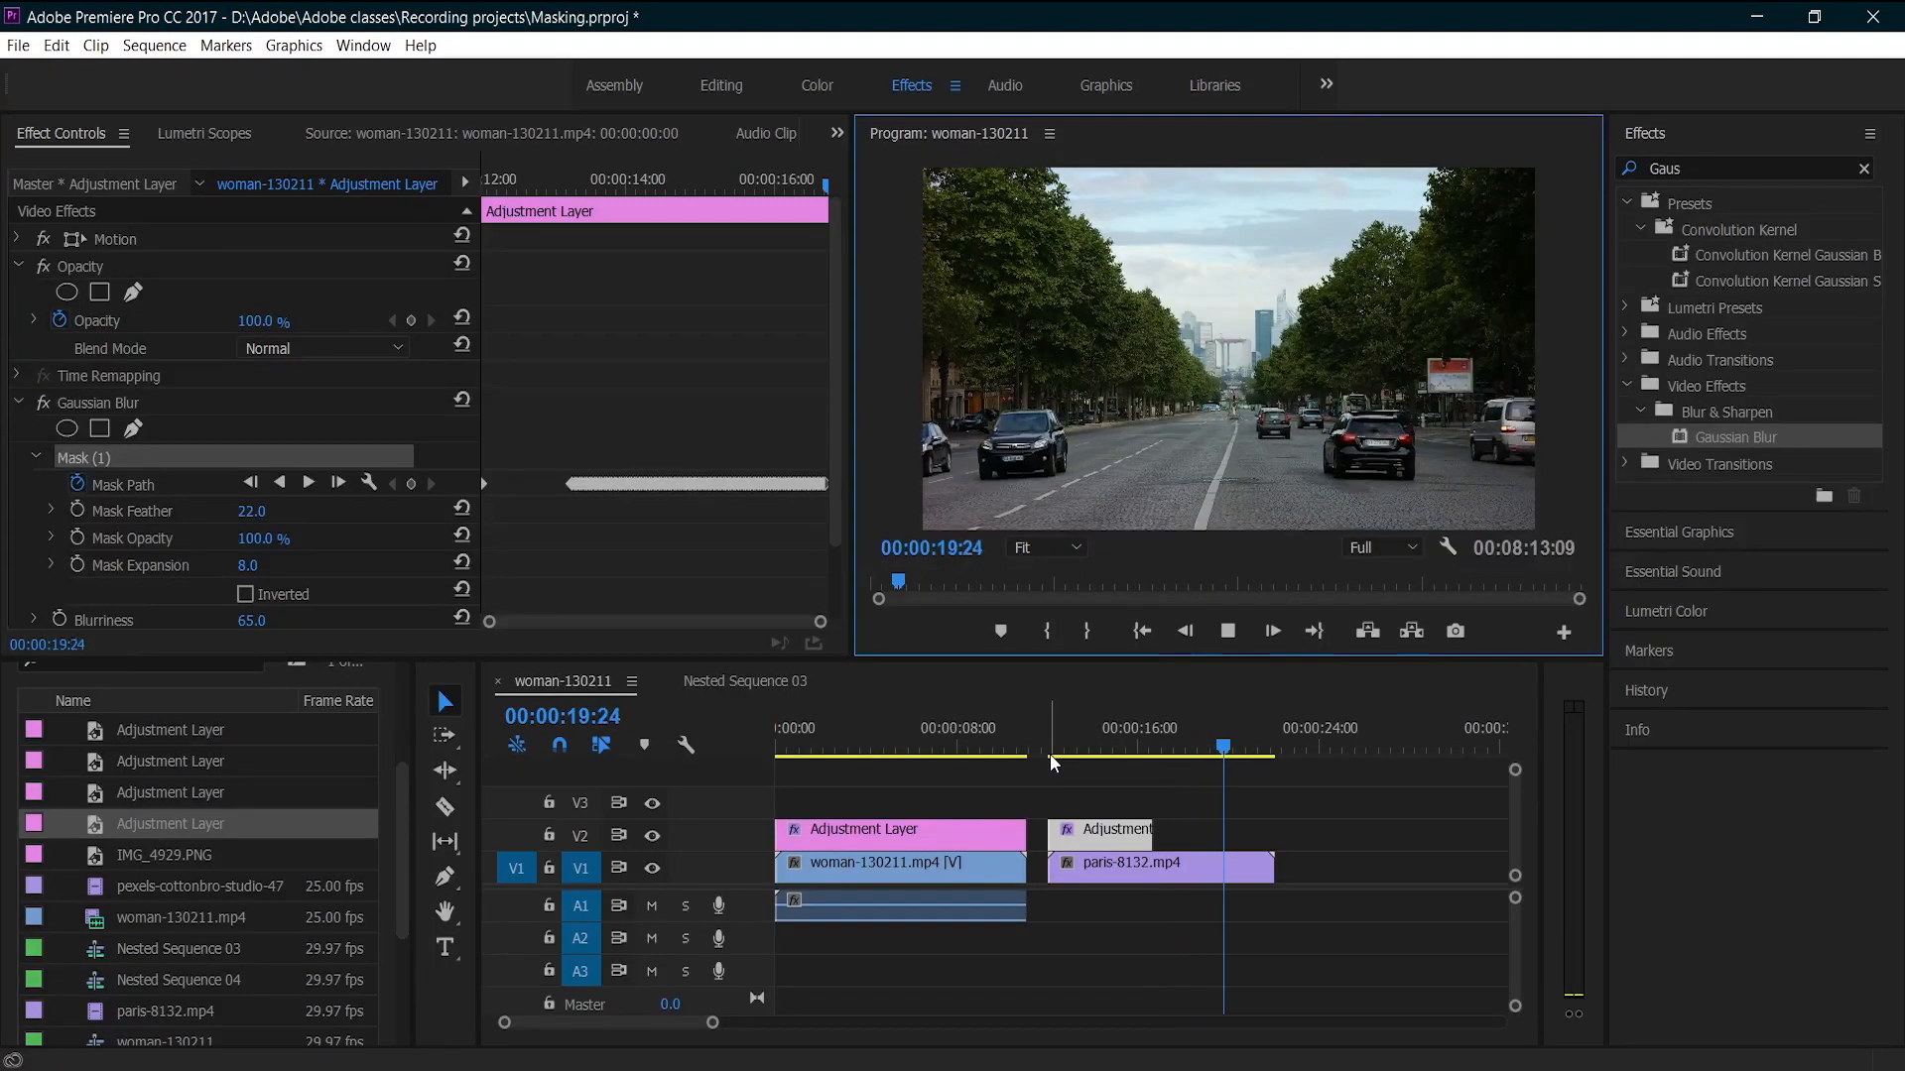
pyautogui.press('space')
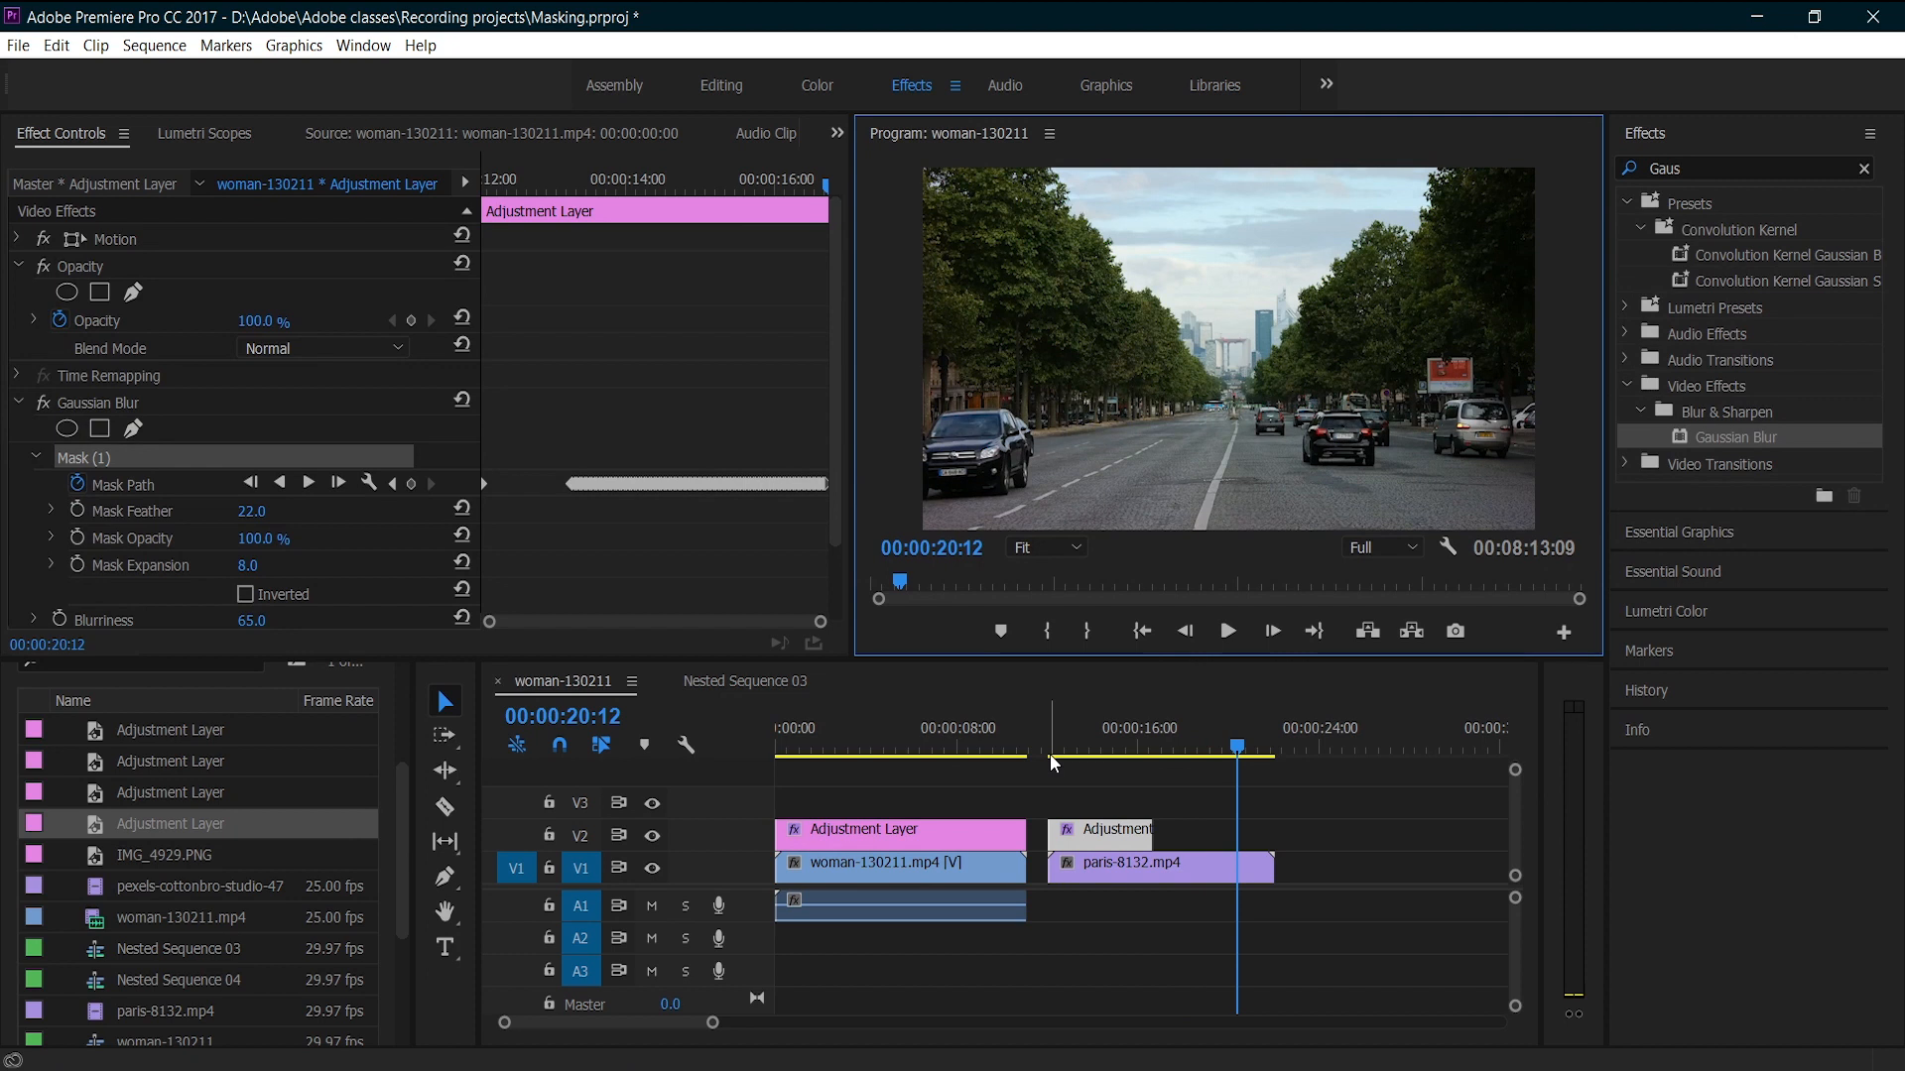